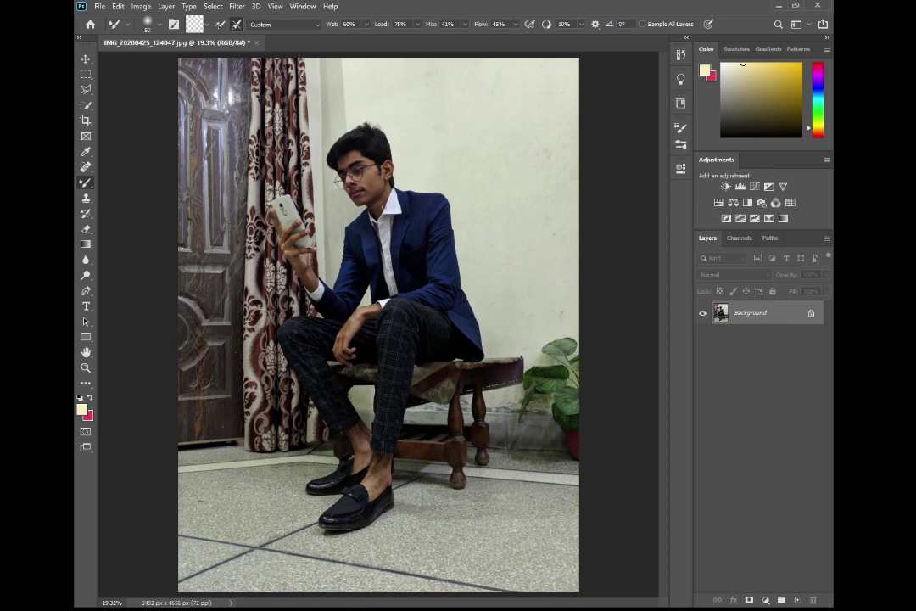
# Duplicate the Background layer into Layer 1 with Ctrl+J and pick the Brush Tool
pyautogui.press('v')
pyautogui.hotkey('ctrl', 'j')
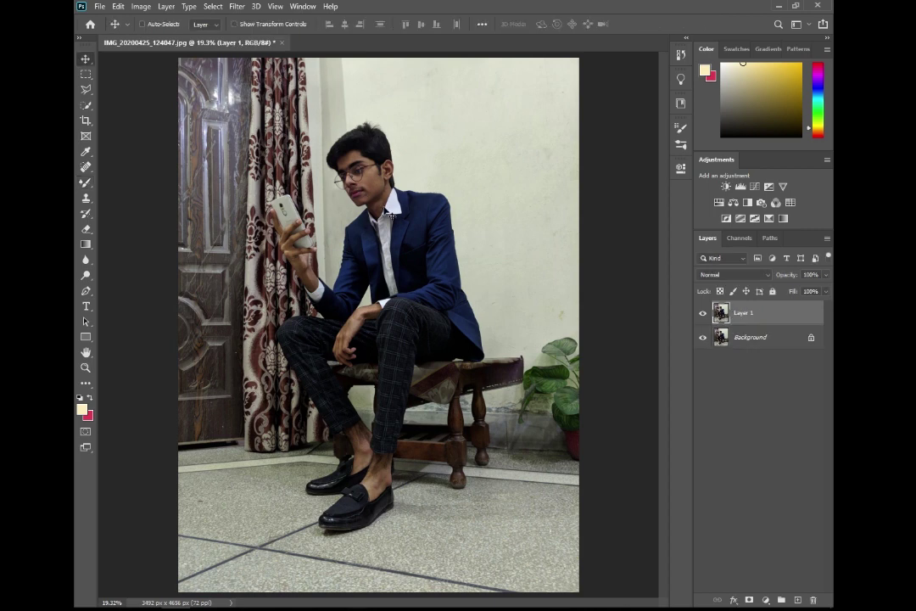
pyautogui.rightClick(86, 189)
pyautogui.click(127, 181)
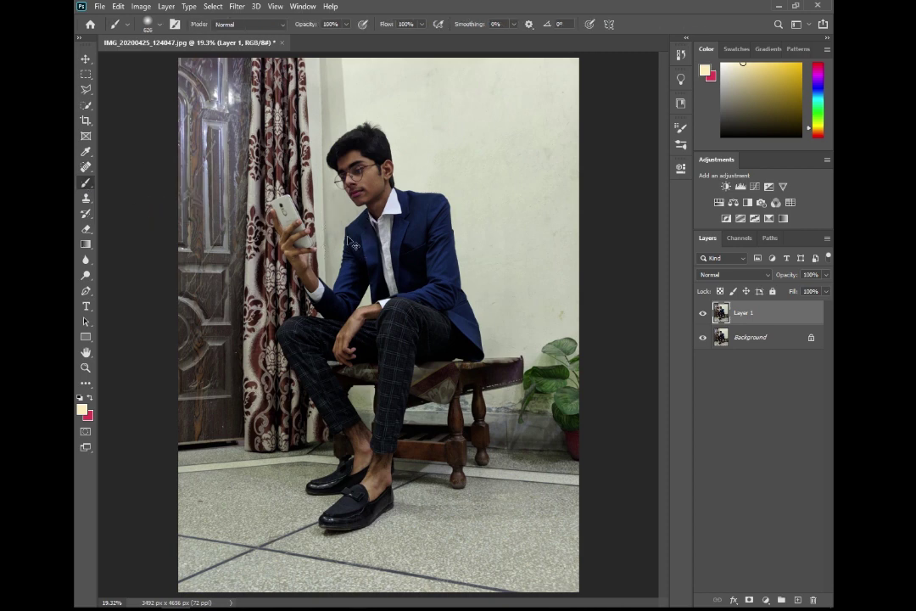
# Undo and redo the layer duplication, then choose the Mixer Brush Tool
pyautogui.hotkey('ctrl', 'z')
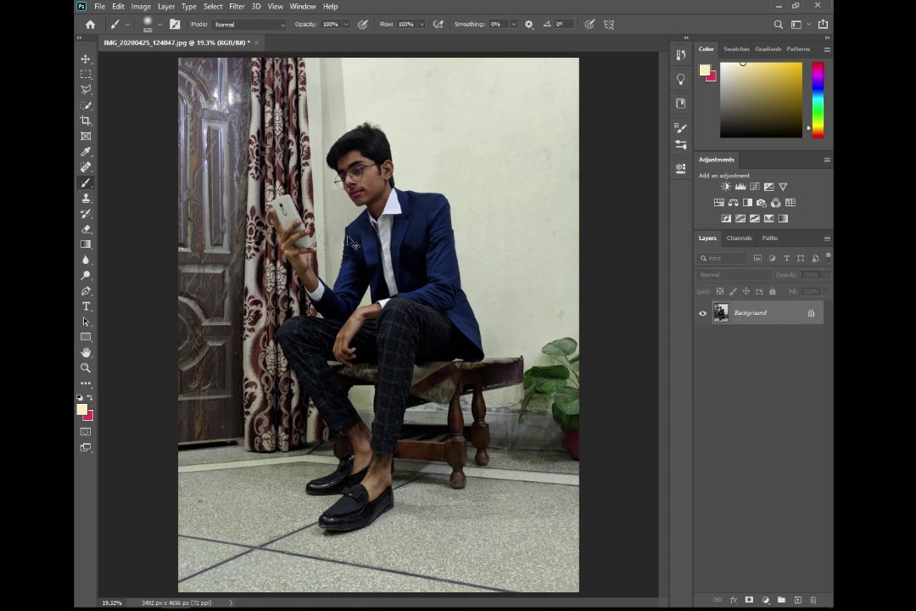
pyautogui.hotkey('ctrl', 'j')
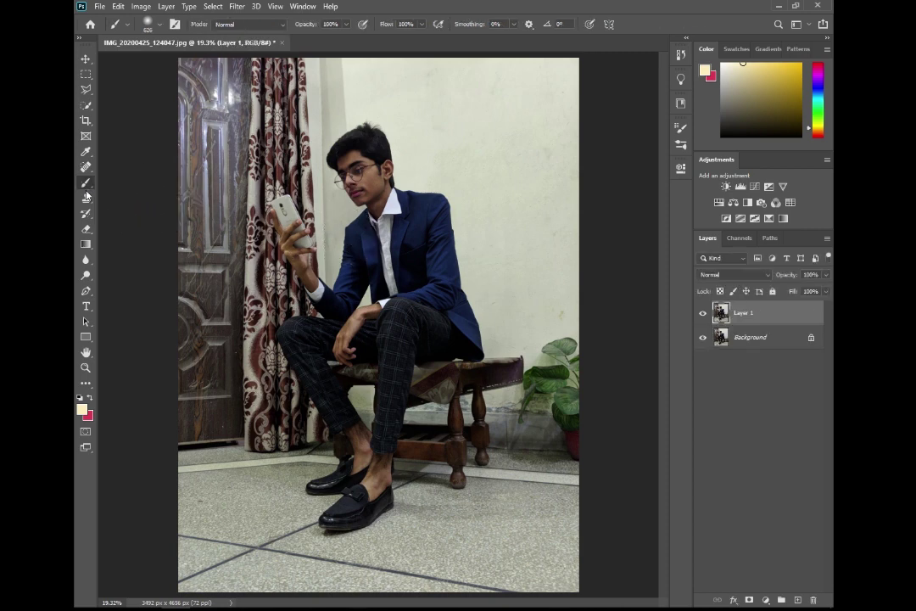
pyautogui.rightClick(86, 183)
pyautogui.click(158, 218)
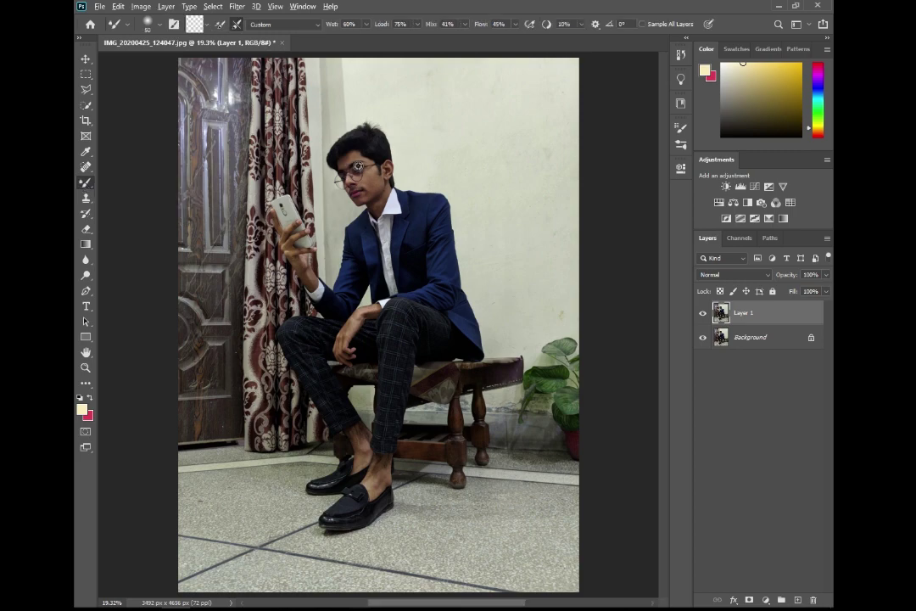
# Zoom into the face and blend the skin from cheek down to chin with the Mixer Brush
pyautogui.scroll(3, 368, 178)
pyautogui.scroll(3, 388, 188)
pyautogui.scroll(2, 352, 187)
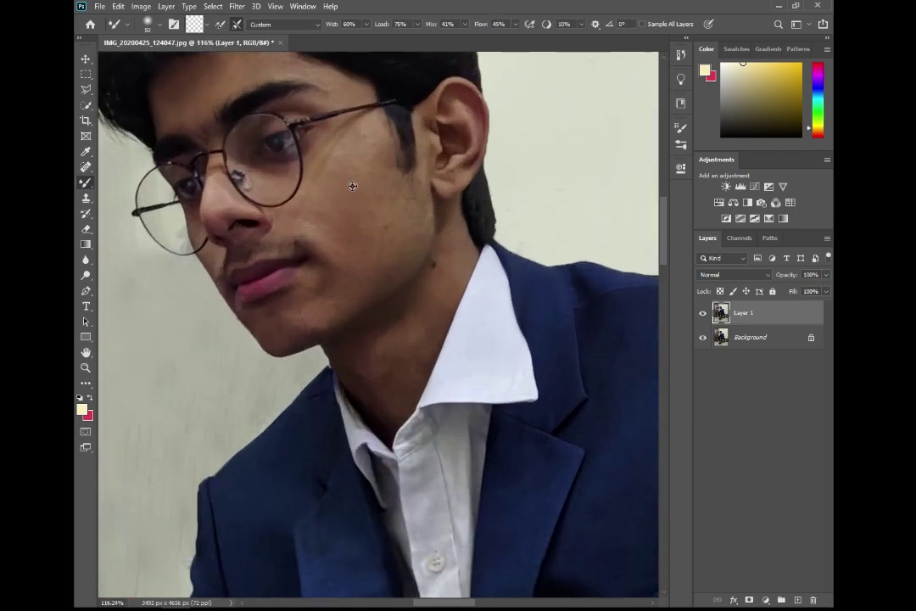
pyautogui.scroll(1, 353, 185)
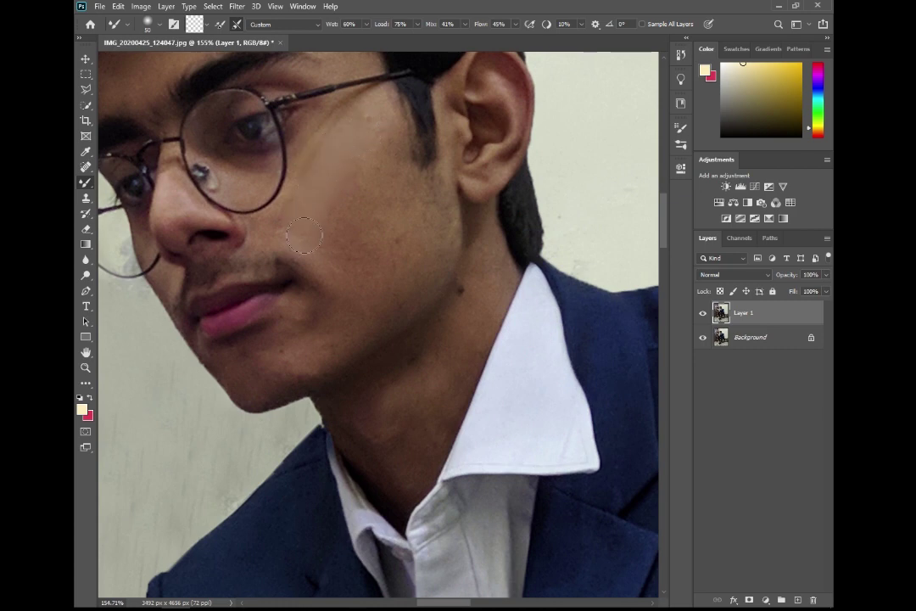
pyautogui.moveTo(394, 146); pyautogui.dragTo(351, 272)
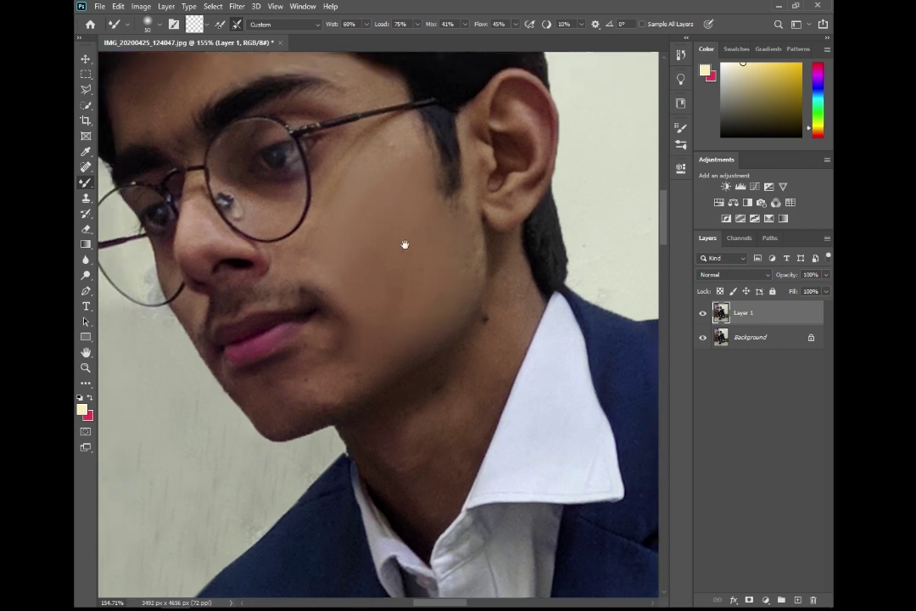
pyautogui.moveTo(405, 245); pyautogui.dragTo(436, 294)
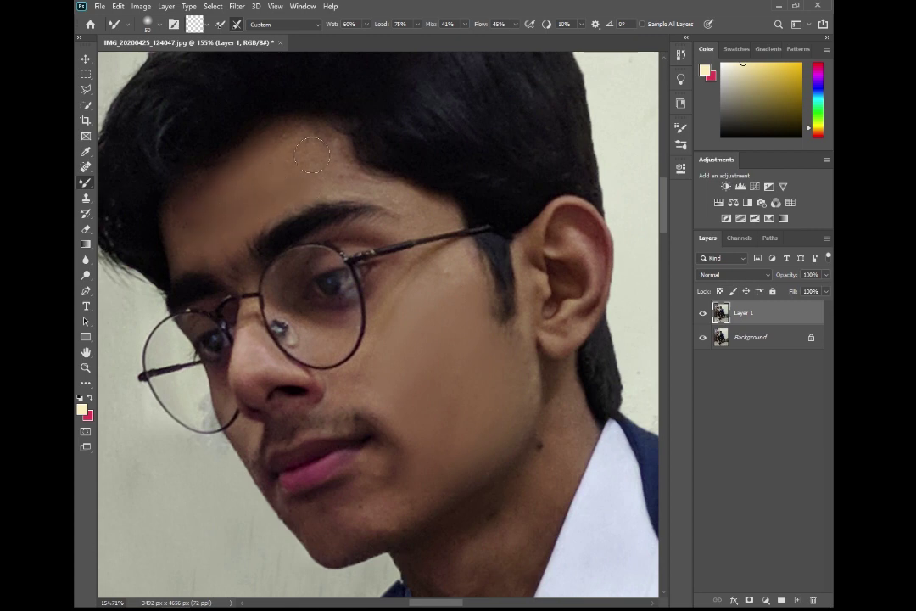
# Shrink the Mixer Brush to size 21 and smooth the skin under the eye near the nose
pyautogui.scroll(-3, 449, 365)
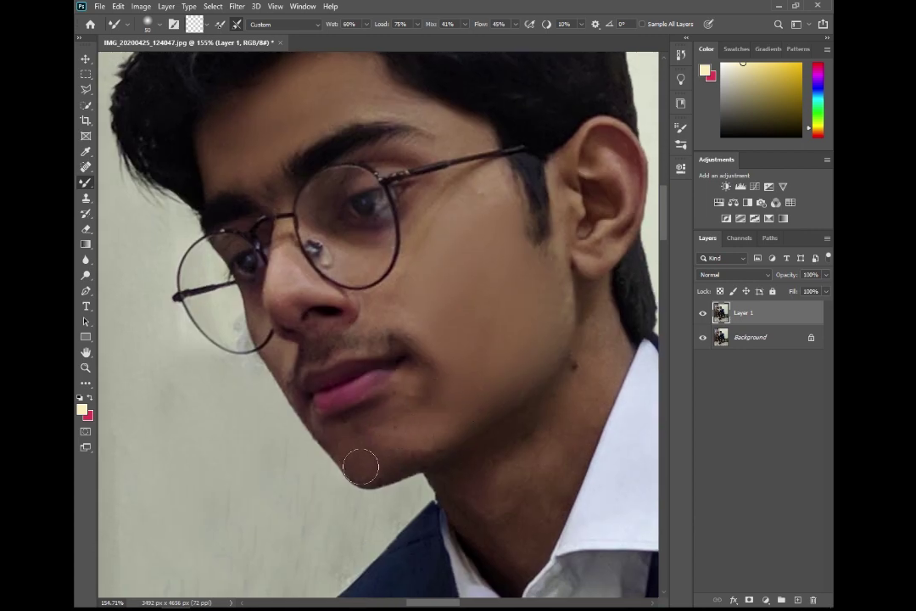
pyautogui.moveTo(305, 264); pyautogui.dragTo(275, 263)
pyautogui.moveTo(337, 266); pyautogui.dragTo(338, 269)
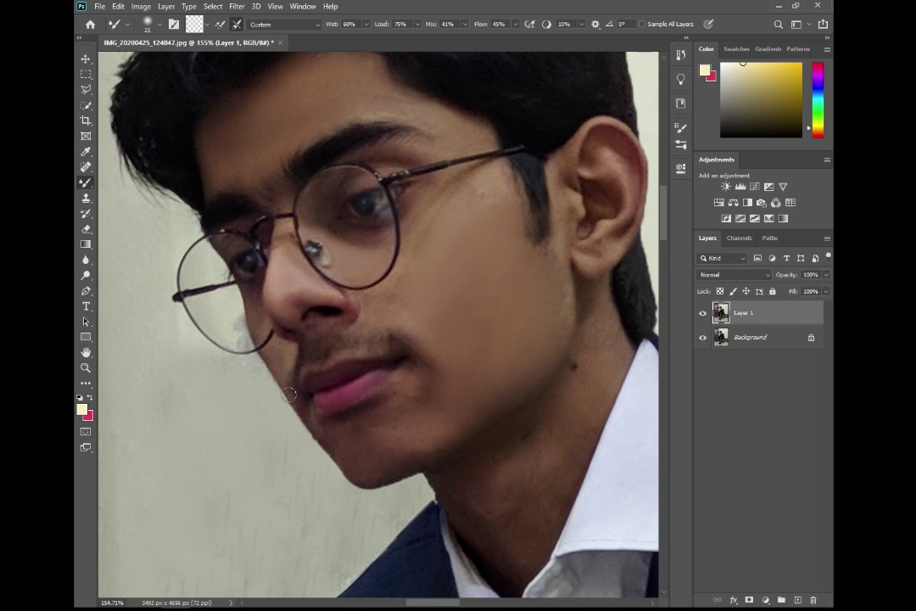
pyautogui.scroll(-5, 480, 367)
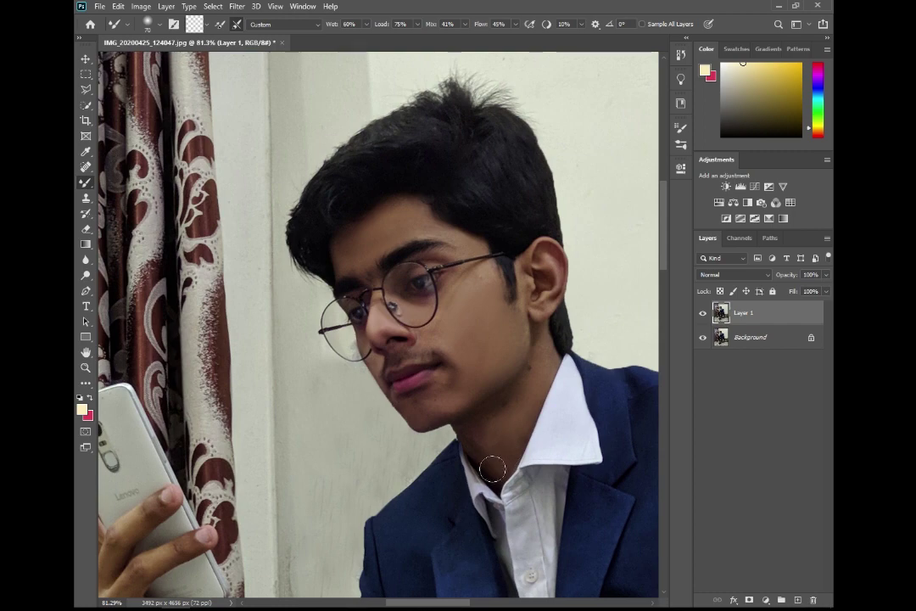
# Smooth the skin on the wrist and lower hand with the Mixer Brush
pyautogui.scroll(2, 565, 314)
pyautogui.scroll(-2, 564, 313)
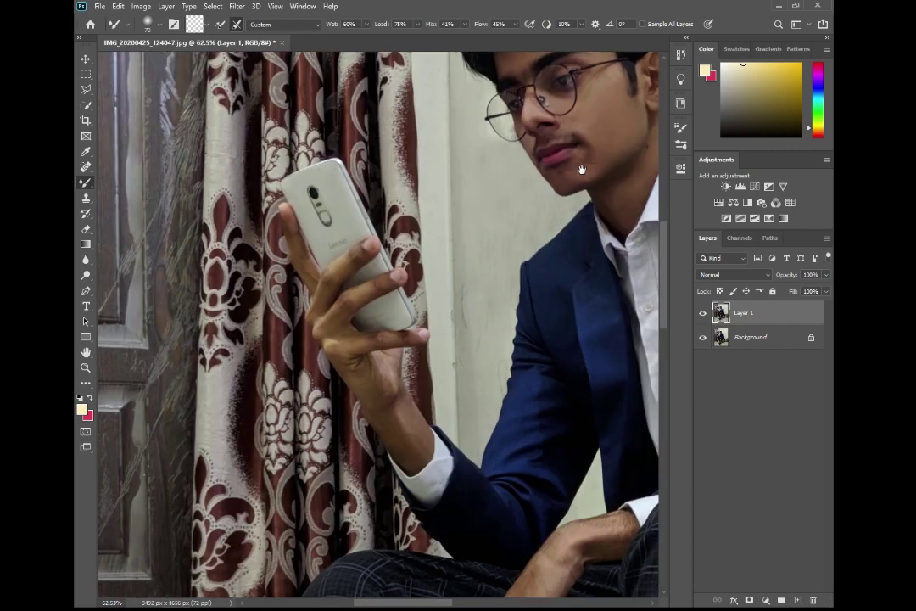
pyautogui.scroll(-3, 509, 314)
pyautogui.press('z')
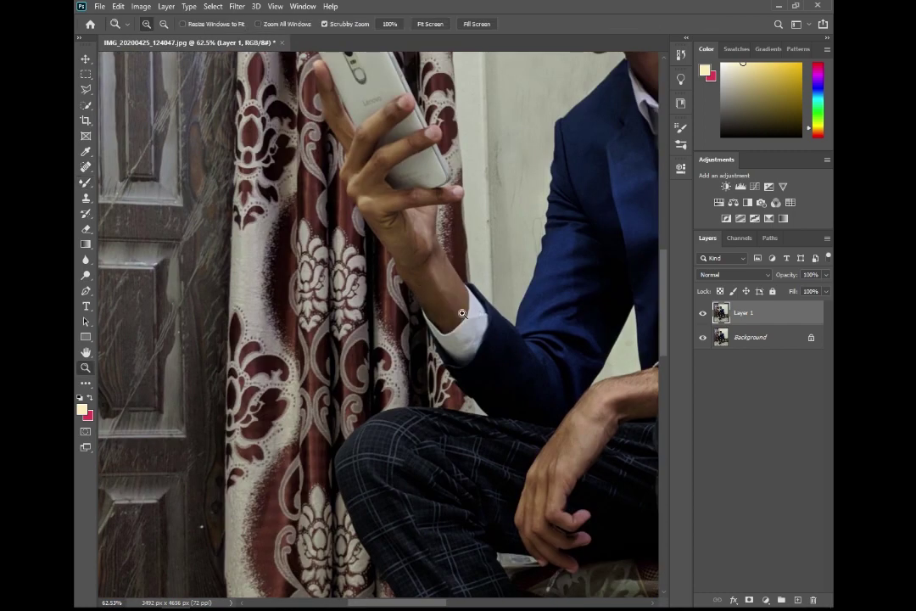
pyautogui.press('b')
pyautogui.moveTo(439, 283)
pyautogui.mouseDown()
pyautogui.moveTo(439, 266)
pyautogui.moveTo(478, 381)
pyautogui.mouseUp()
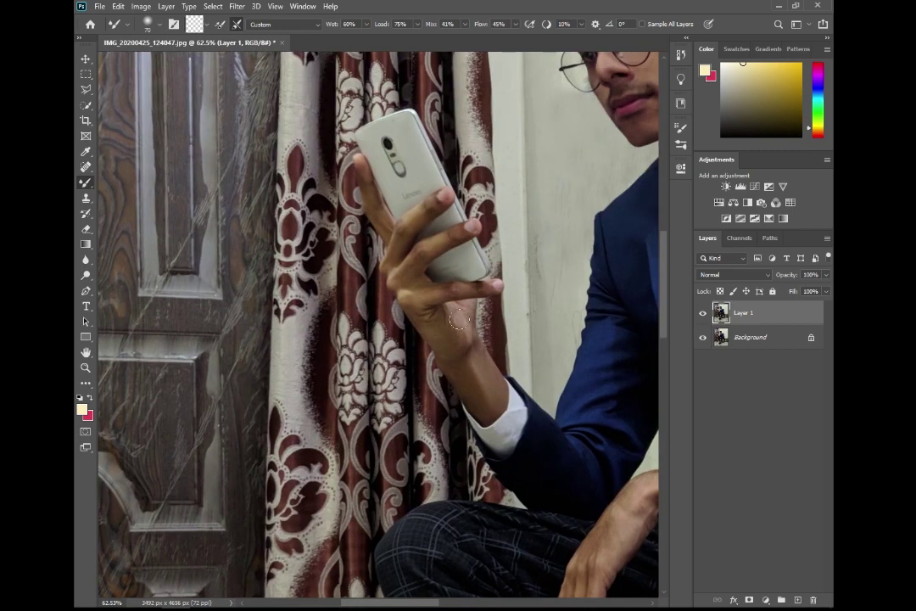
pyautogui.scroll(2, 414, 253)
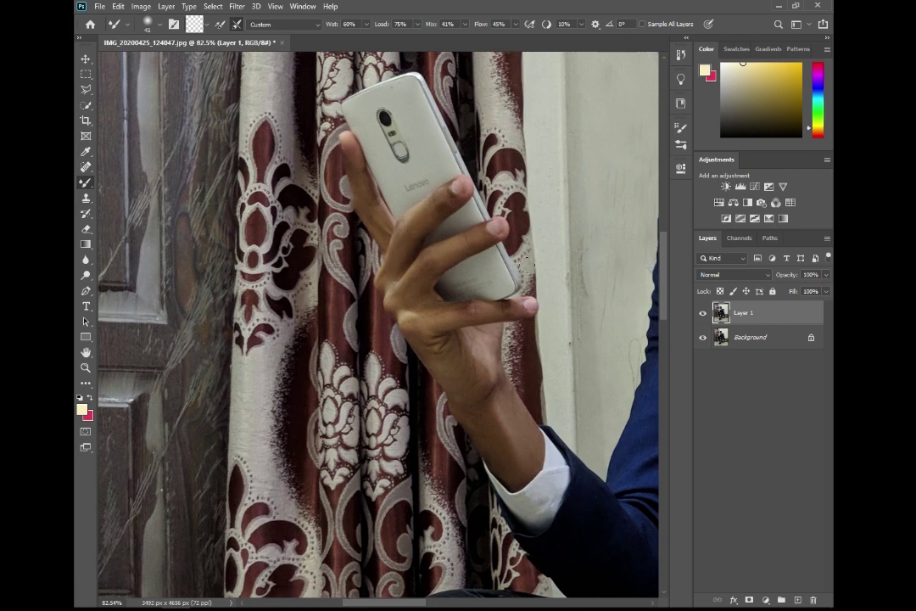
pyautogui.scroll(-5, 511, 247)
pyautogui.scroll(5, 512, 403)
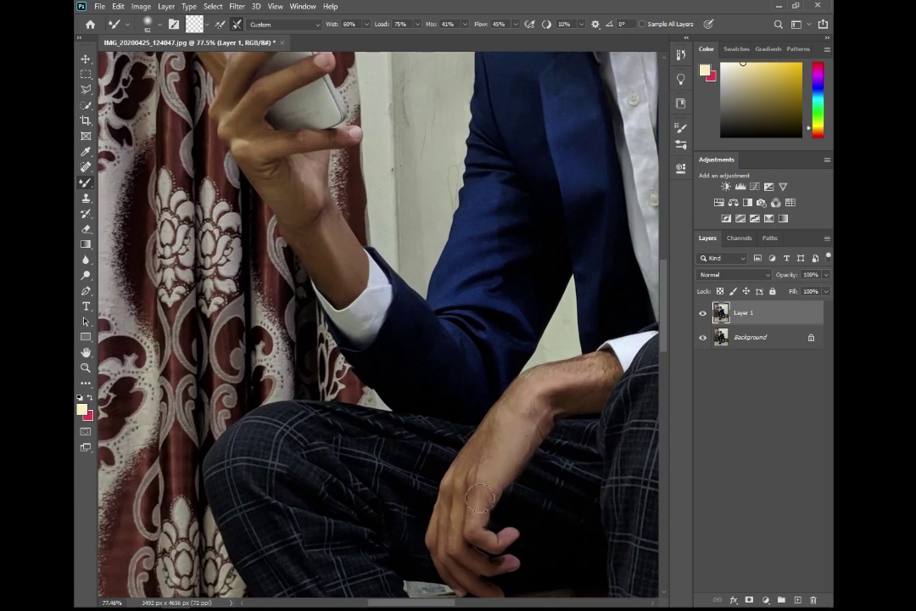
# Blend the hairy ankle skin and the shin up to the trouser hem
pyautogui.moveTo(501, 477); pyautogui.dragTo(552, 332)
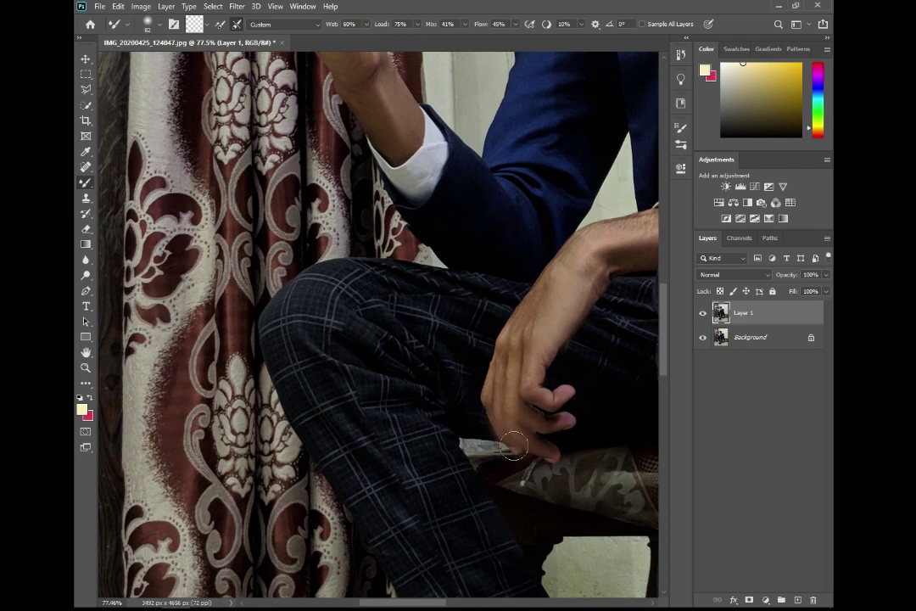
pyautogui.scroll(-3, 568, 433)
pyautogui.scroll(-3, 440, 442)
pyautogui.scroll(5, 441, 442)
pyautogui.moveTo(382, 443); pyautogui.dragTo(357, 434)
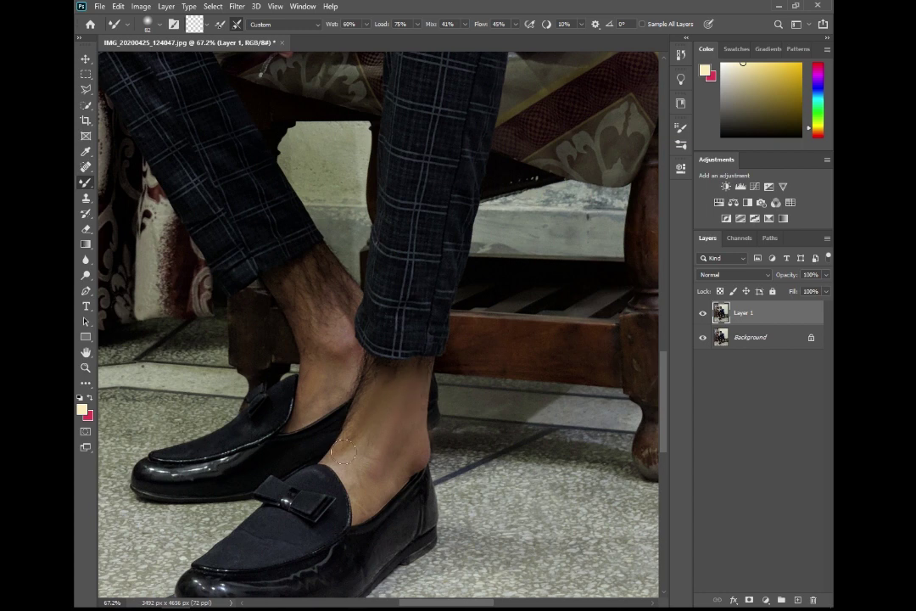
pyautogui.moveTo(311, 388); pyautogui.dragTo(301, 278)
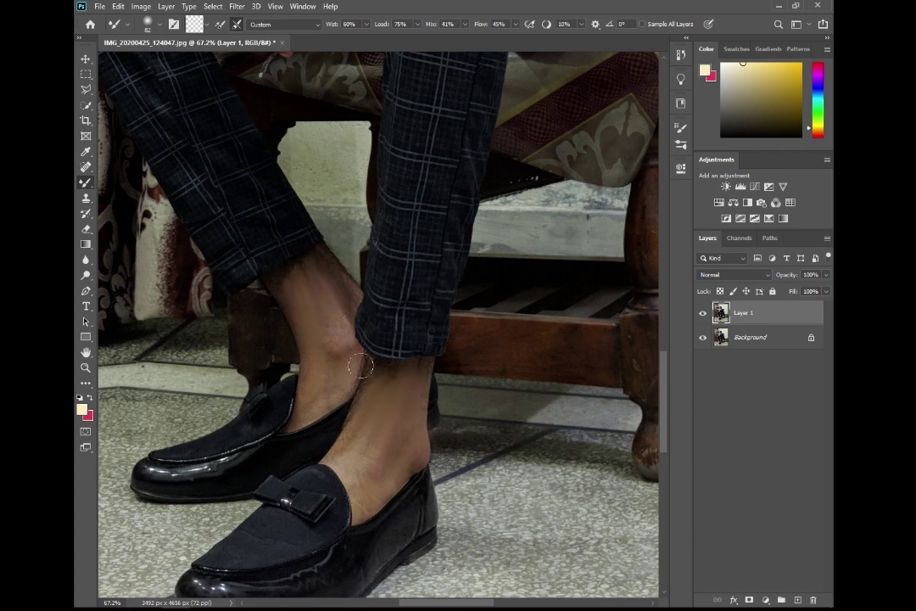
pyautogui.scroll(-5, 346, 368)
pyautogui.scroll(5, 394, 357)
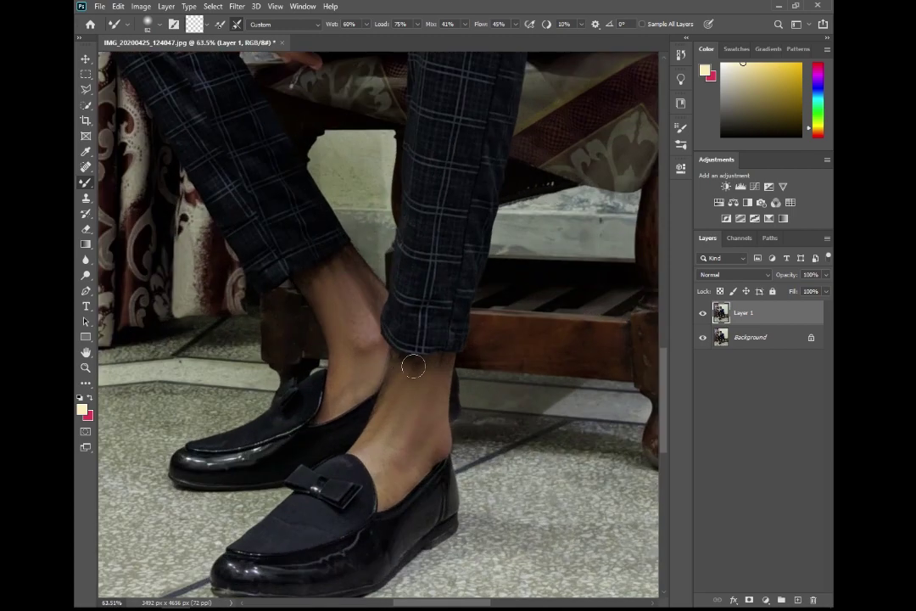
pyautogui.scroll(-3, 413, 365)
pyautogui.scroll(-3, 441, 425)
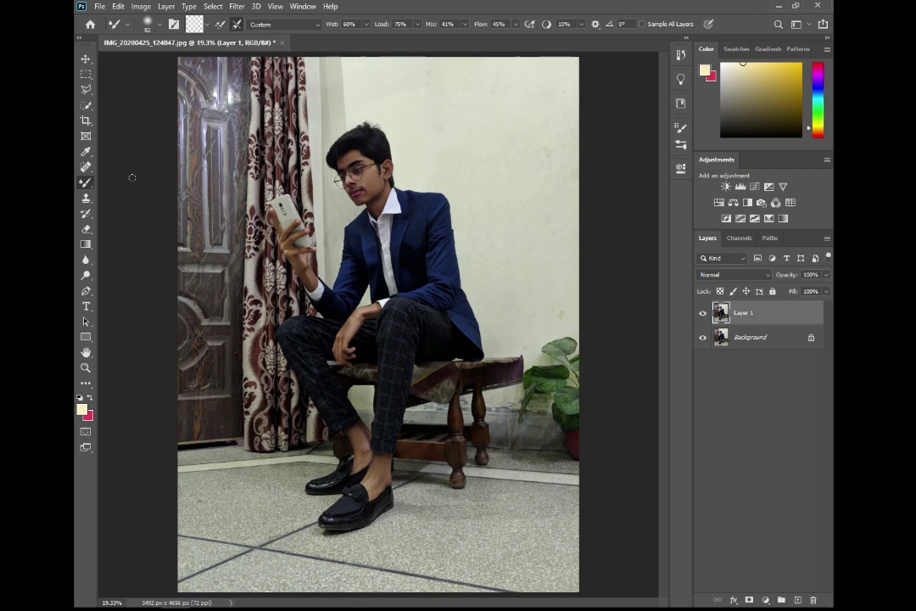
# Select the Pen Tool, zoom in, and anchor the path's first curved points on the jacket shoulder
pyautogui.press('v')
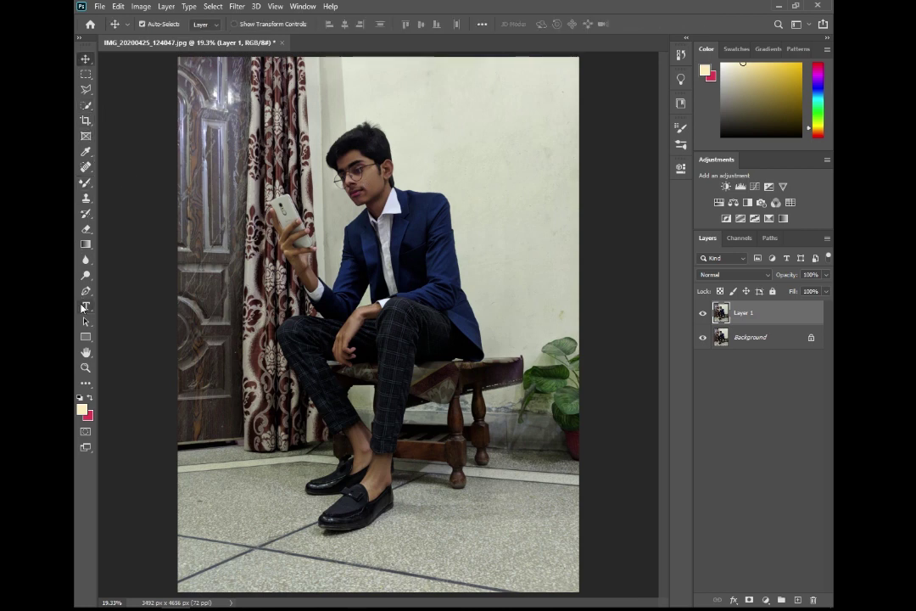
pyautogui.click(85, 292)
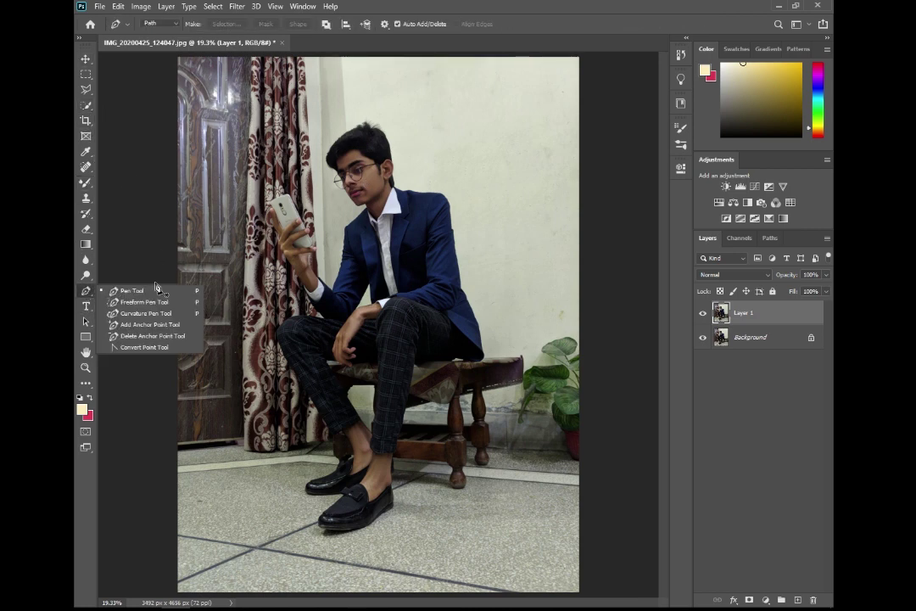
pyautogui.scroll(3, 348, 115)
pyautogui.scroll(2, 356, 140)
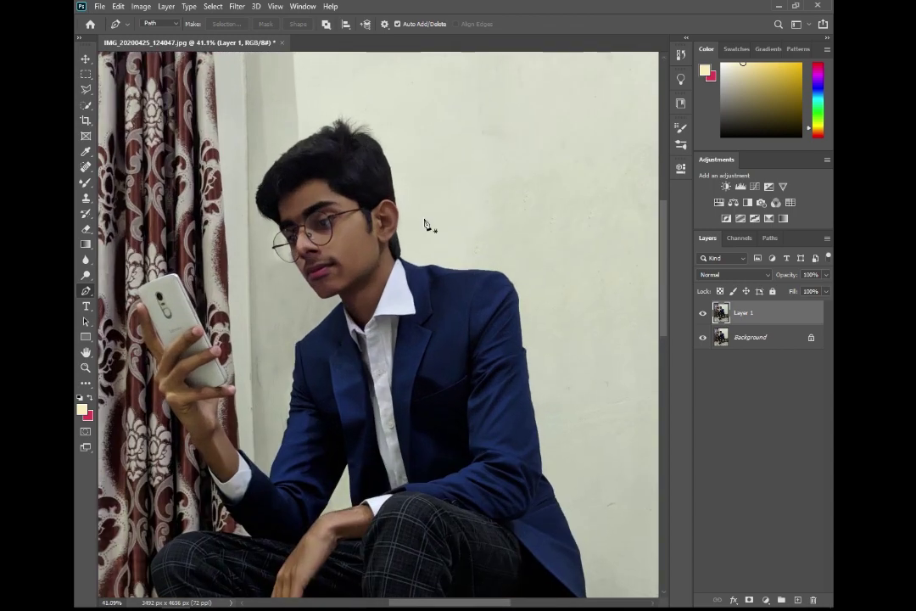
pyautogui.scroll(3, 428, 280)
pyautogui.scroll(2, 390, 259)
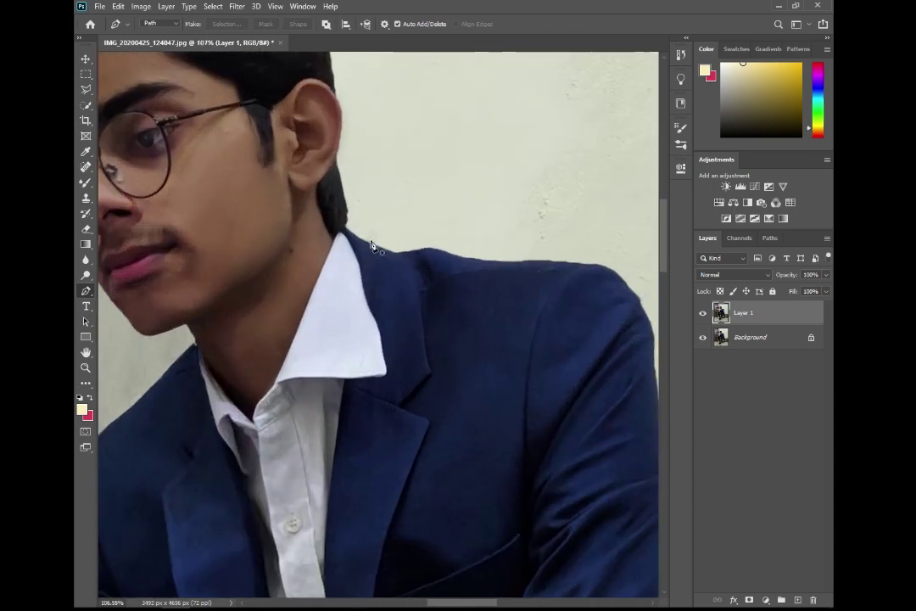
pyautogui.scroll(3, 374, 246)
pyautogui.click(362, 240)
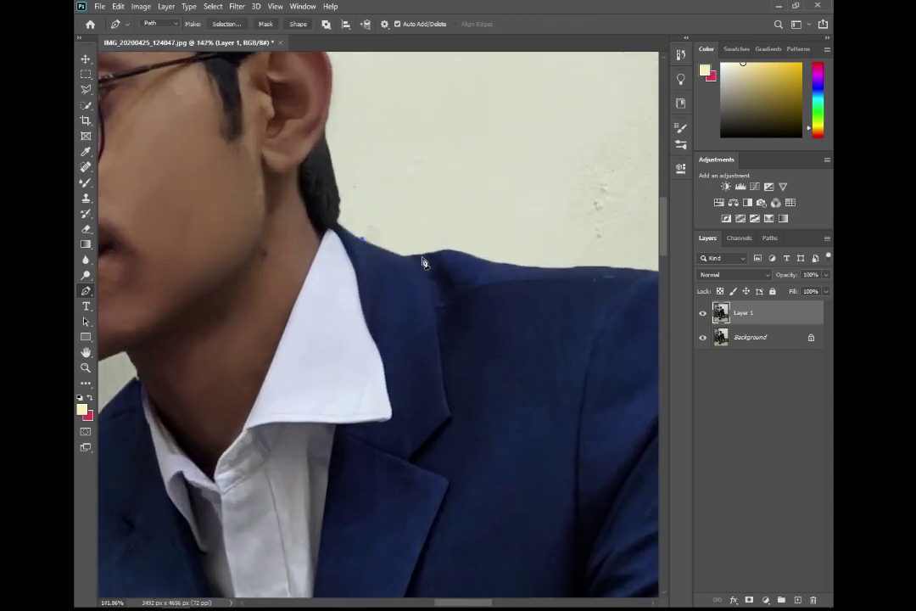
pyautogui.scroll(2, 433, 259)
pyautogui.moveTo(436, 254)
pyautogui.mouseDown()
pyautogui.moveTo(451, 245)
pyautogui.moveTo(389, 264)
pyautogui.mouseUp()
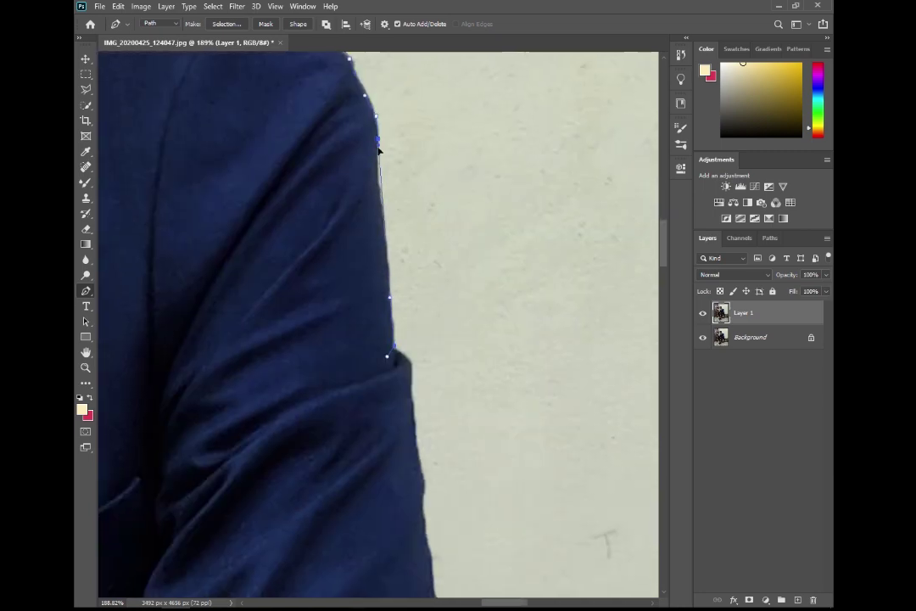
# Extend the path down the arm's edge and along the jacket edge
pyautogui.moveTo(424, 507); pyautogui.dragTo(429, 477)
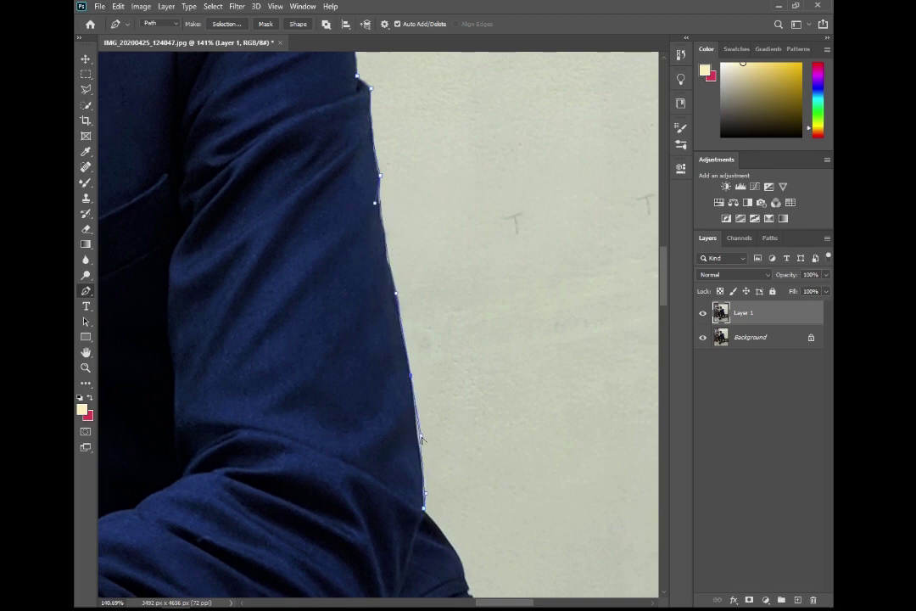
pyautogui.scroll(-1, 435, 426)
pyautogui.moveTo(435, 425); pyautogui.dragTo(347, 269)
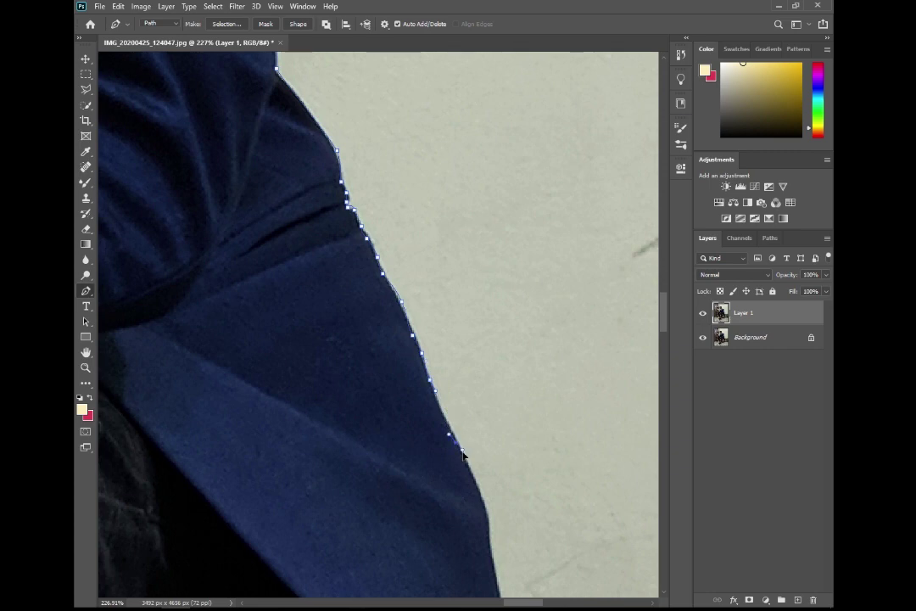
pyautogui.scroll(3, 374, 320)
pyautogui.moveTo(374, 320); pyautogui.dragTo(329, 184)
pyautogui.click(357, 363)
# Trace the path along the jacket's lower edge and down the trouser leg
pyautogui.moveTo(309, 480); pyautogui.dragTo(385, 456)
pyautogui.moveTo(369, 384); pyautogui.dragTo(659, 321)
pyautogui.click(316, 375)
pyautogui.moveTo(251, 406); pyautogui.dragTo(300, 410)
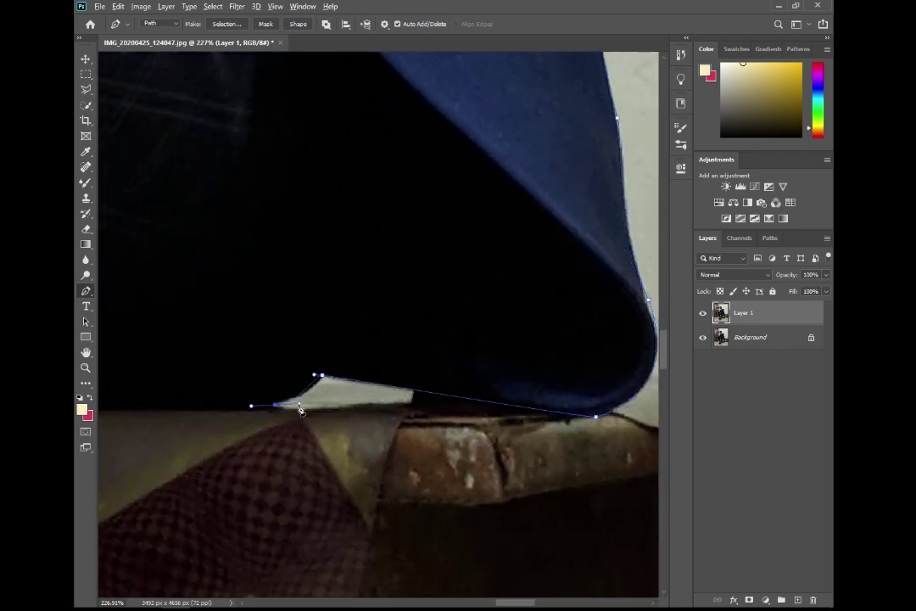
pyautogui.scroll(-3, 329, 441)
pyautogui.scroll(2, 358, 395)
pyautogui.click(379, 364)
pyautogui.moveTo(379, 364); pyautogui.dragTo(386, 190)
pyautogui.moveTo(330, 437); pyautogui.dragTo(353, 288)
pyautogui.click(304, 447)
pyautogui.moveTo(317, 421)
pyautogui.mouseDown()
pyautogui.moveTo(294, 453)
pyautogui.moveTo(320, 308)
pyautogui.mouseUp()
# Curve the path down the ankle, around the heel and along the sole to the toe
pyautogui.moveTo(281, 366); pyautogui.dragTo(293, 360)
pyautogui.moveTo(281, 505); pyautogui.dragTo(265, 482)
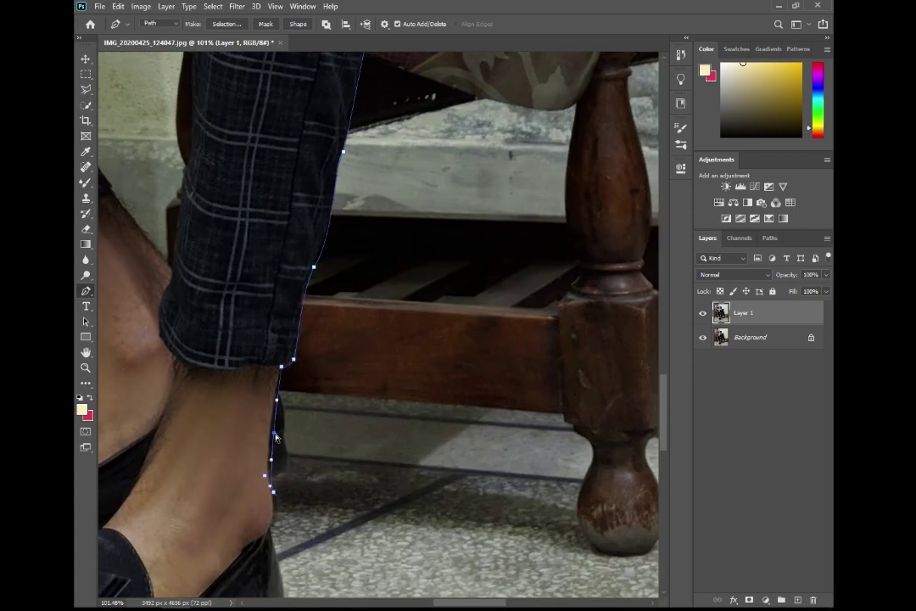
pyautogui.click(265, 532)
pyautogui.moveTo(254, 526); pyautogui.dragTo(238, 345)
pyautogui.click(262, 439)
pyautogui.moveTo(264, 462)
pyautogui.mouseDown()
pyautogui.moveTo(208, 507)
pyautogui.moveTo(377, 320)
pyautogui.moveTo(494, 309)
pyautogui.mouseUp()
pyautogui.click(183, 342)
pyautogui.moveTo(190, 360); pyautogui.dragTo(279, 417)
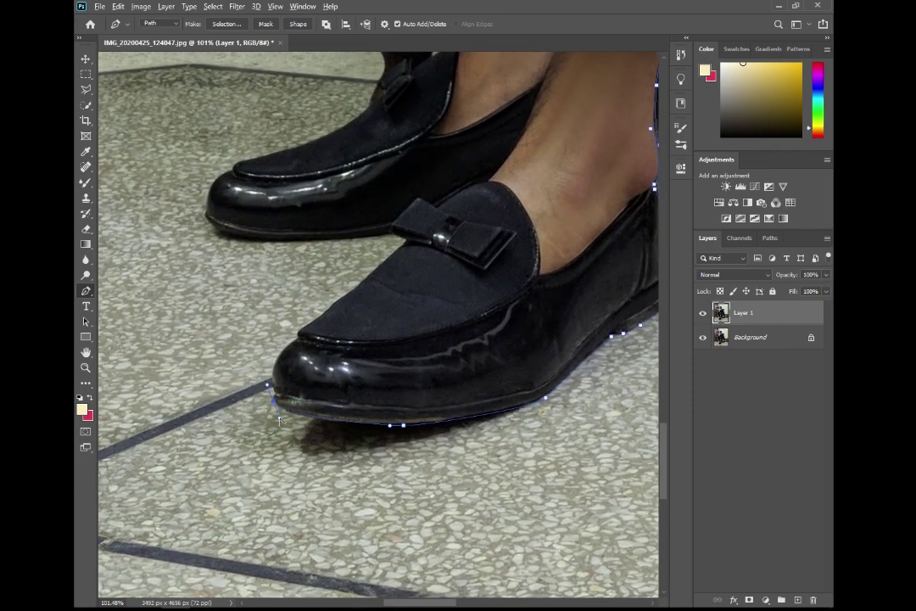
pyautogui.click(292, 328)
pyautogui.moveTo(254, 255); pyautogui.dragTo(233, 412)
# Anchor the path along the back sole and front shoe top, then up the trouser leg
pyautogui.click(368, 380)
pyautogui.click(247, 389)
pyautogui.moveTo(182, 365); pyautogui.dragTo(282, 418)
pyautogui.click(303, 377)
pyautogui.click(399, 355)
pyautogui.click(458, 296)
pyautogui.moveTo(458, 299); pyautogui.dragTo(426, 515)
pyautogui.click(450, 314)
pyautogui.click(410, 338)
pyautogui.moveTo(410, 338); pyautogui.dragTo(527, 445)
pyautogui.moveTo(396, 235); pyautogui.dragTo(373, 219)
# Zoom in and curve the outline up toward the jacket's edge
pyautogui.scroll(1, 373, 219)
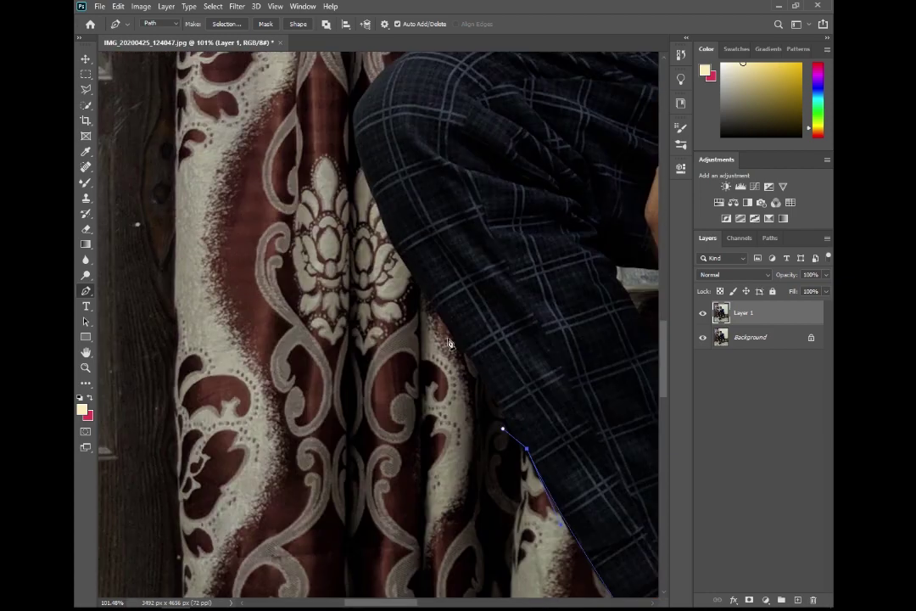
pyautogui.scroll(1, 458, 356)
pyautogui.scroll(1, 478, 415)
pyautogui.scroll(-1, 478, 414)
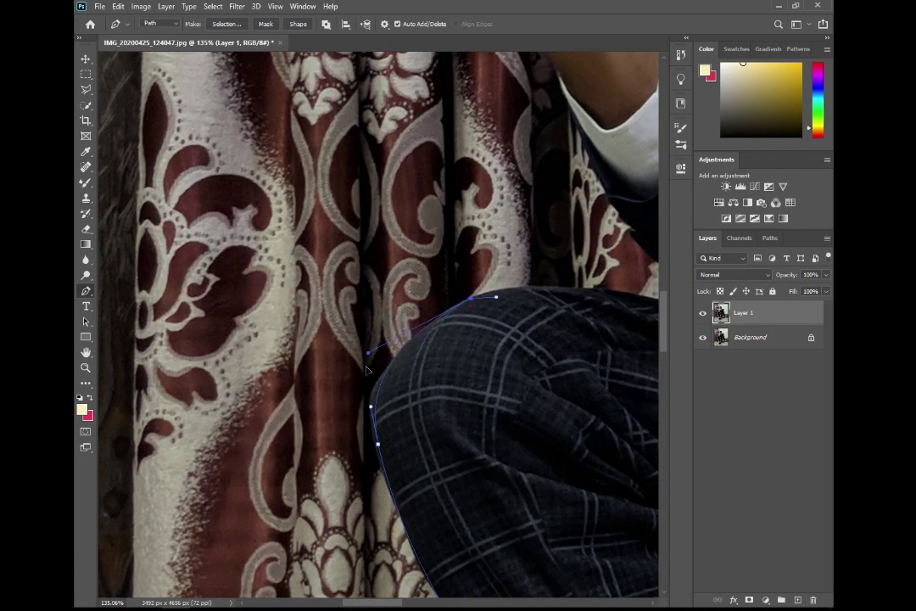
pyautogui.scroll(3, 501, 411)
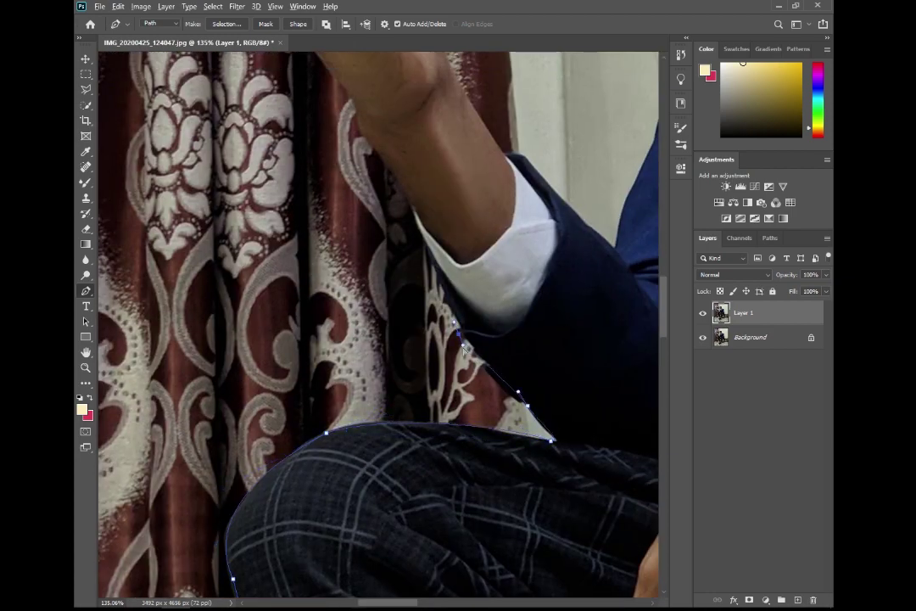
pyautogui.scroll(3, 523, 409)
pyautogui.moveTo(458, 335); pyautogui.dragTo(438, 298)
# Continue the path up the jacket's edge, reshaping the newest curve to hug it
pyautogui.click(492, 381)
pyautogui.moveTo(498, 396); pyautogui.dragTo(475, 349)
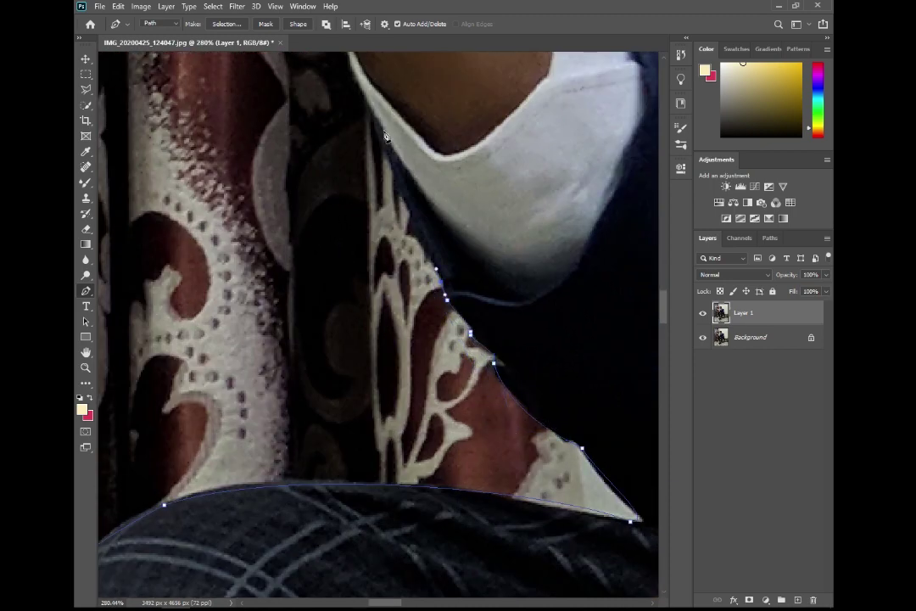
pyautogui.scroll(-3, 475, 350)
pyautogui.moveTo(440, 266); pyautogui.dragTo(413, 222)
pyautogui.moveTo(411, 162); pyautogui.dragTo(467, 329)
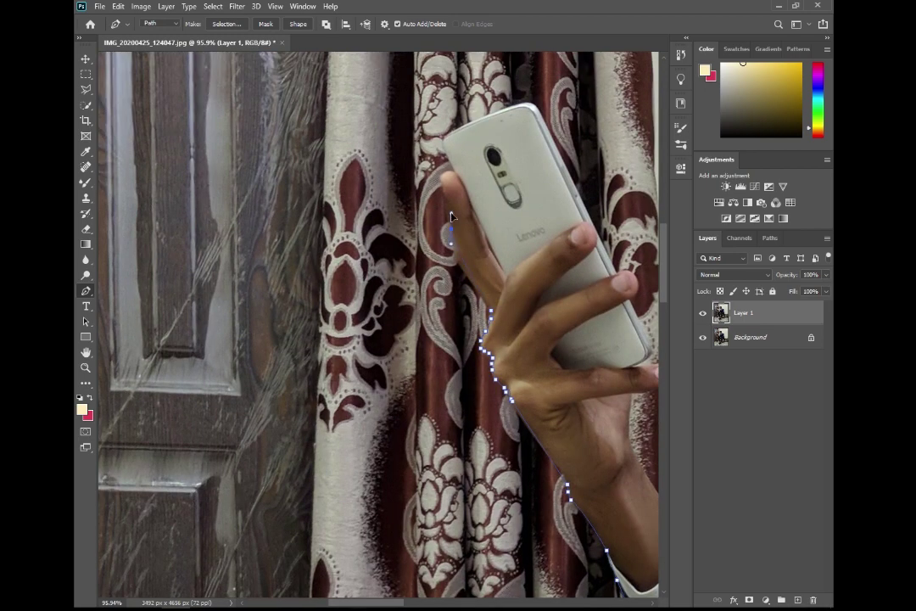
pyautogui.scroll(3, 452, 217)
# Trace anchors around the phone's top edge, right edge and lower corner
pyautogui.click(463, 140)
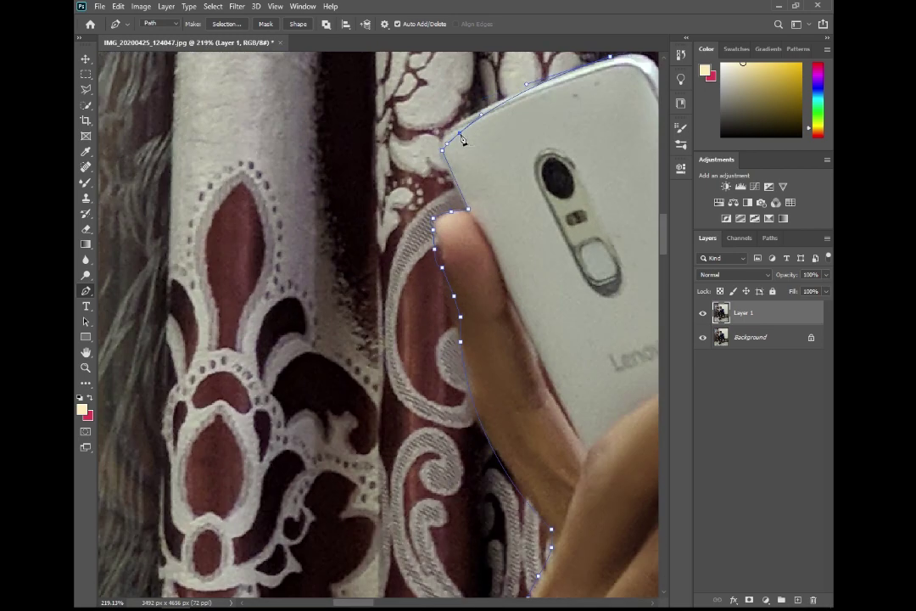
pyautogui.scroll(-2, 552, 212)
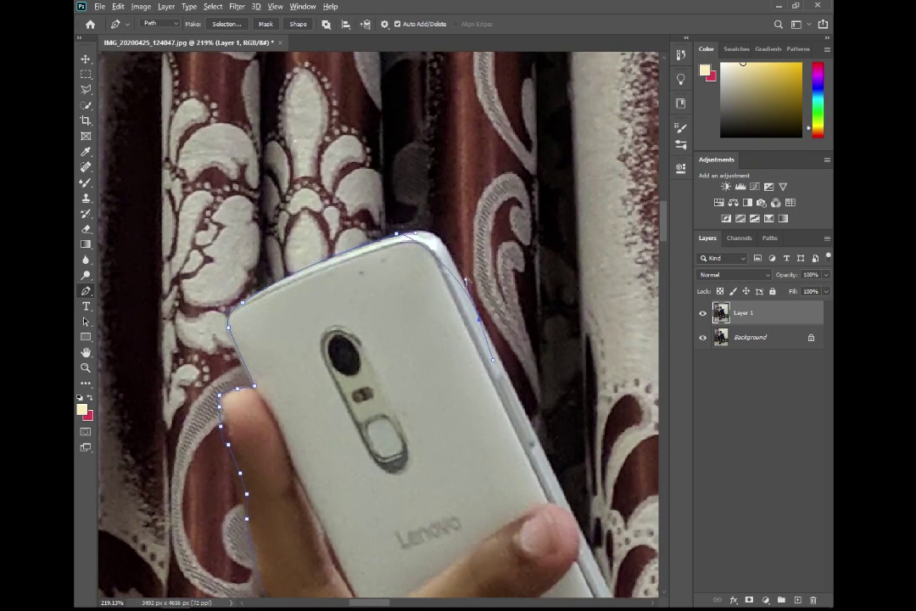
pyautogui.scroll(-2, 518, 315)
pyautogui.moveTo(517, 316); pyautogui.dragTo(361, 123)
pyautogui.click(431, 299)
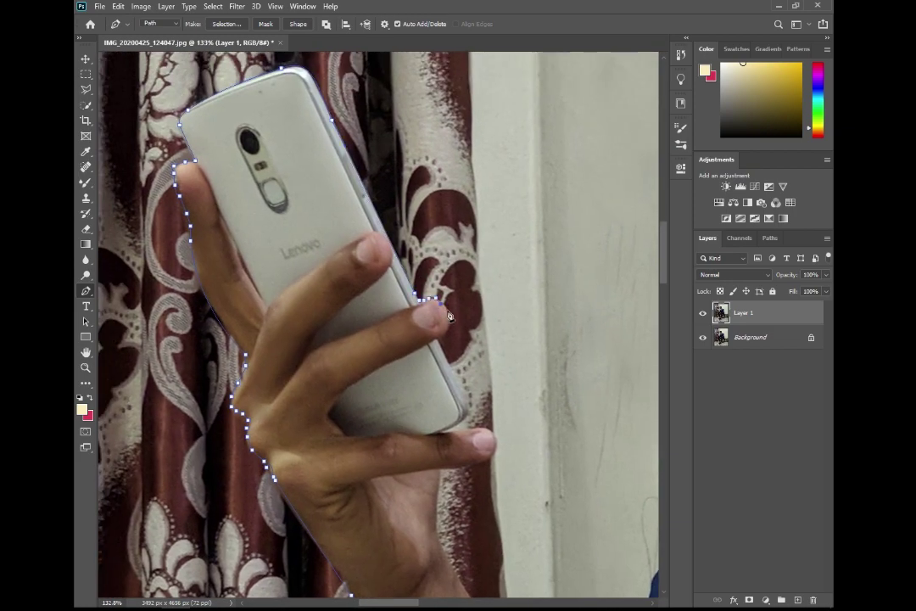
pyautogui.scroll(2, 454, 394)
pyautogui.click(488, 416)
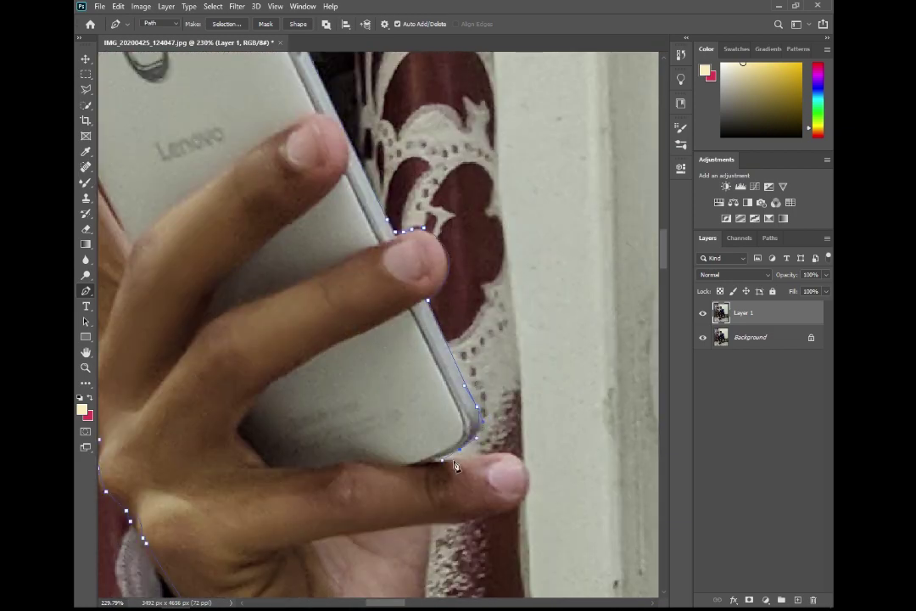
pyautogui.scroll(-2, 441, 441)
# Trace the outline along the sleeve, up the shoulder to the neck and around the jawline
pyautogui.moveTo(465, 470); pyautogui.dragTo(300, 255)
pyautogui.click(472, 277)
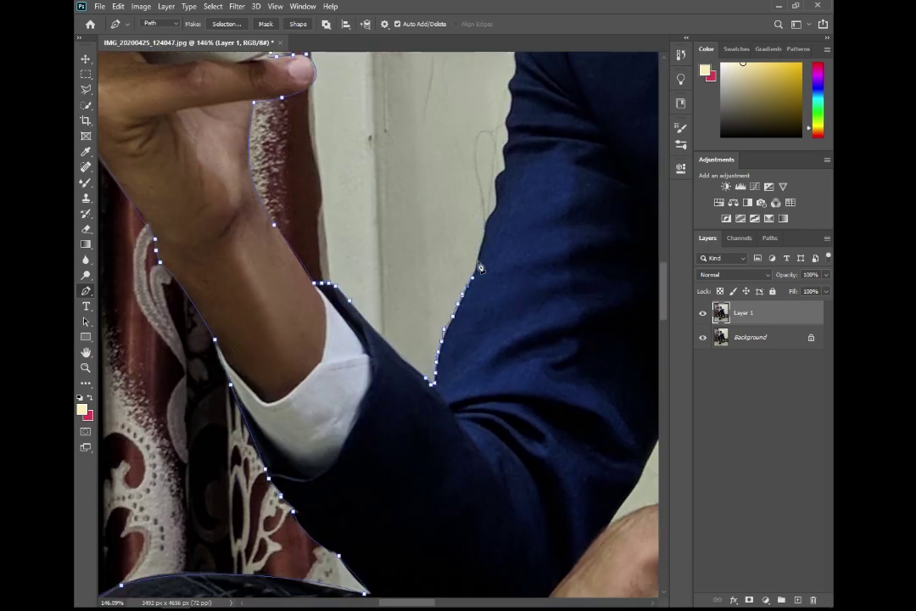
pyautogui.scroll(5, 475, 272)
pyautogui.scroll(5, 450, 280)
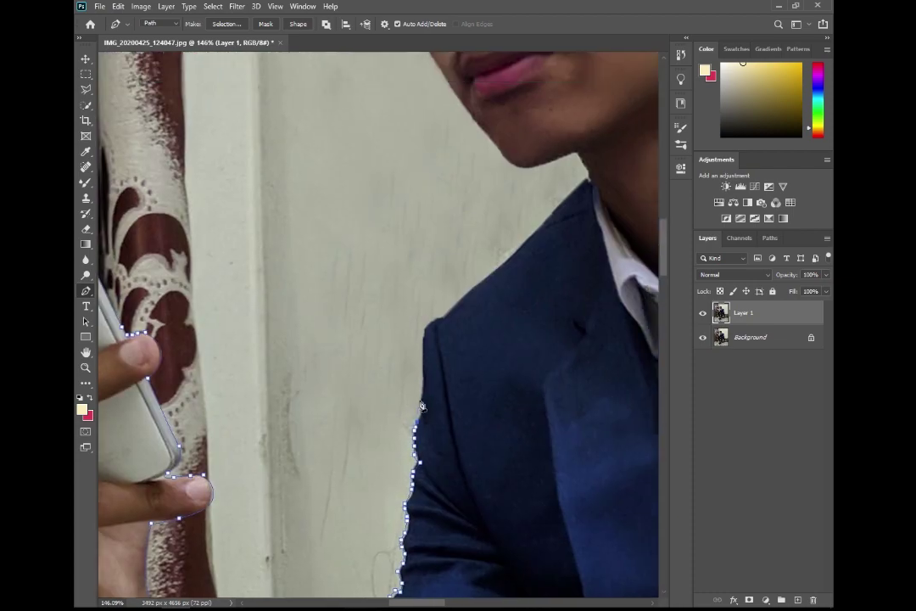
pyautogui.moveTo(426, 384); pyautogui.dragTo(592, 159)
pyautogui.moveTo(459, 305); pyautogui.dragTo(527, 172)
# Place anchors along the hair outline and across the top of the head
pyautogui.scroll(5, 520, 255)
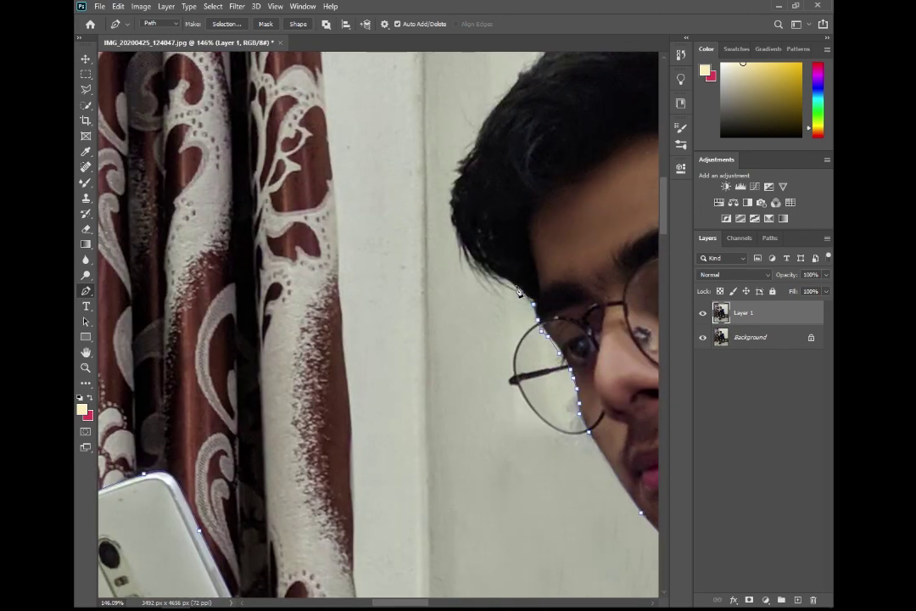
pyautogui.scroll(3, 461, 238)
pyautogui.scroll(5, 443, 327)
pyautogui.click(514, 283)
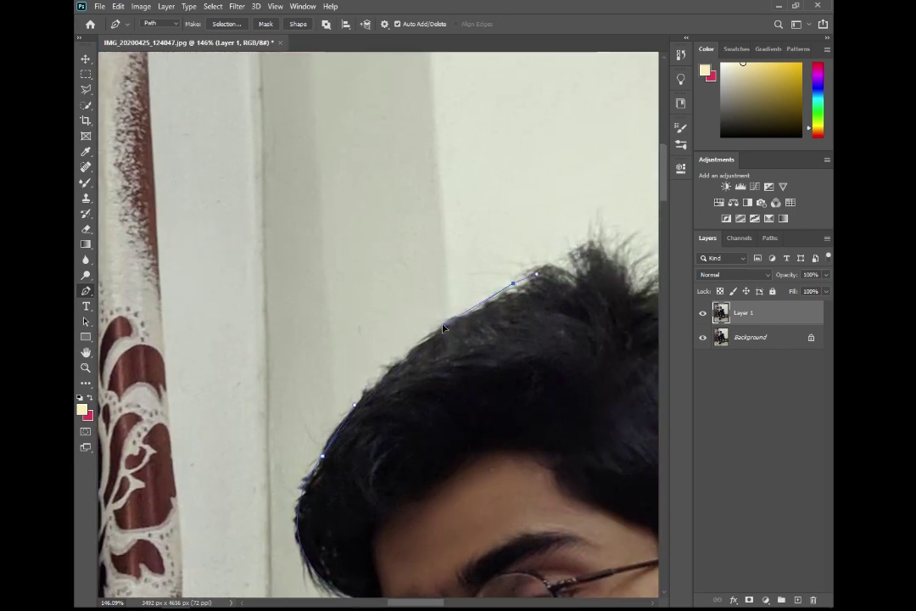
pyautogui.scroll(3, 443, 327)
pyautogui.click(469, 325)
pyautogui.click(507, 357)
pyautogui.click(517, 376)
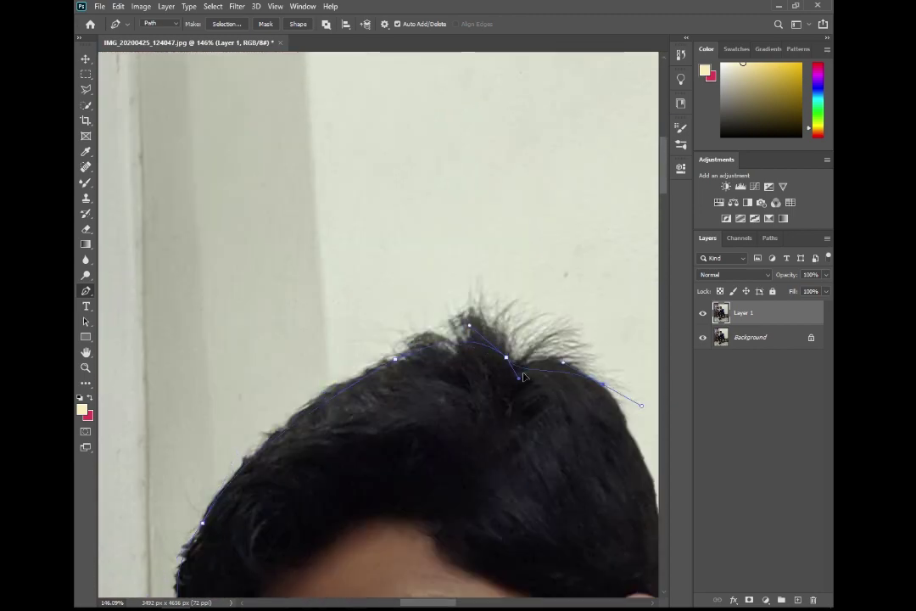
pyautogui.scroll(-5, 523, 376)
pyautogui.scroll(-3, 348, 254)
pyautogui.scroll(2, 362, 286)
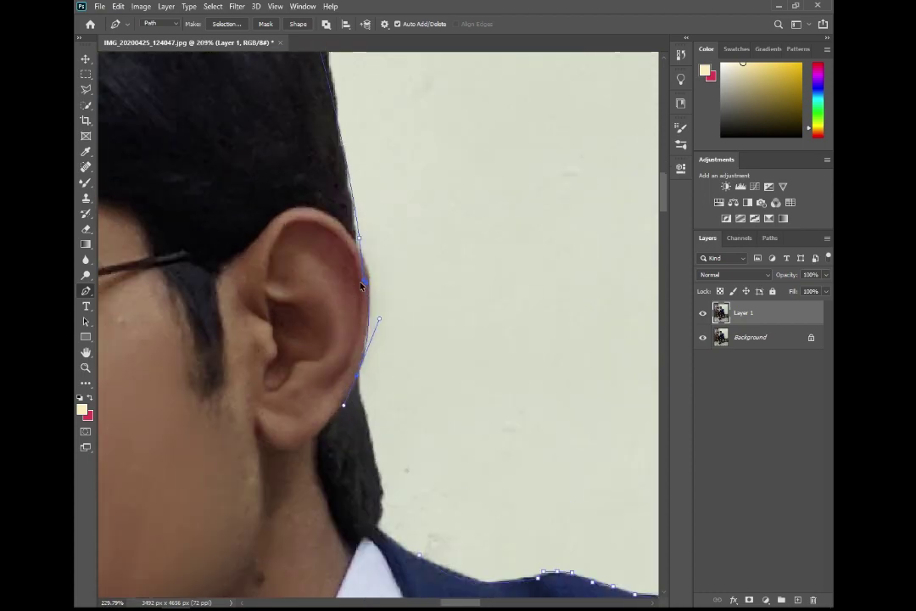
pyautogui.scroll(-3, 374, 327)
pyautogui.scroll(-3, 378, 348)
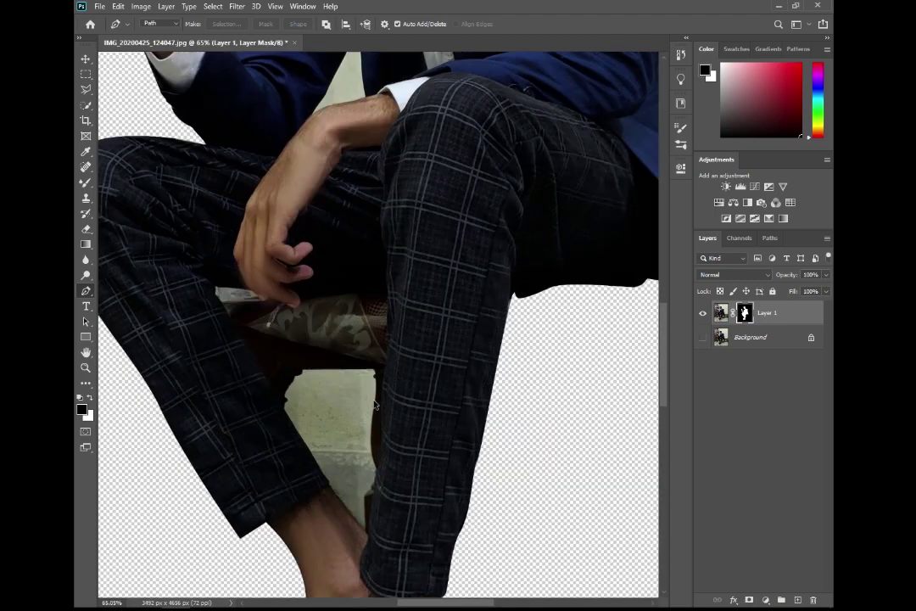
# Pen-trace the leftover chair under the fingers and hide it on the mask
pyautogui.scroll(3, 375, 405)
pyautogui.click(122, 222)
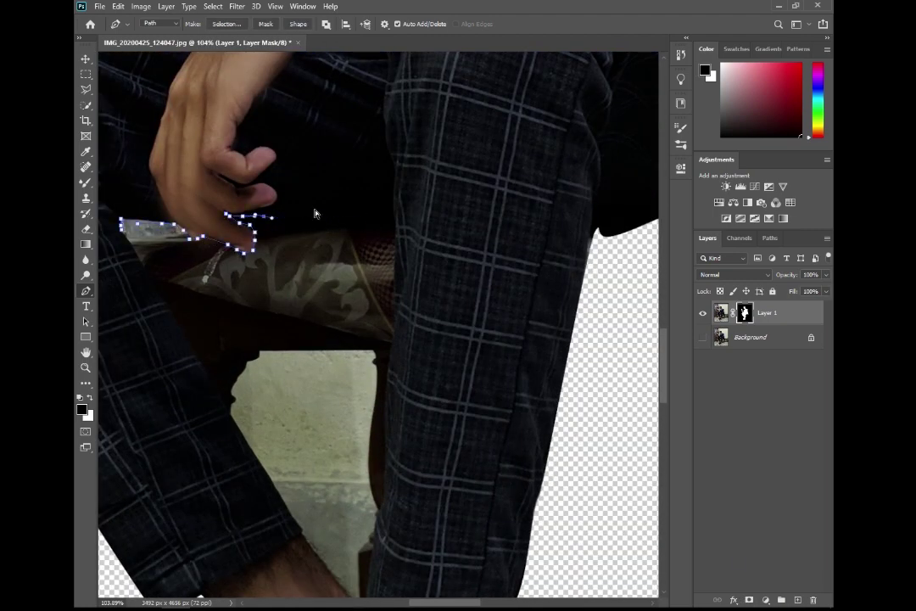
pyautogui.scroll(-3, 379, 521)
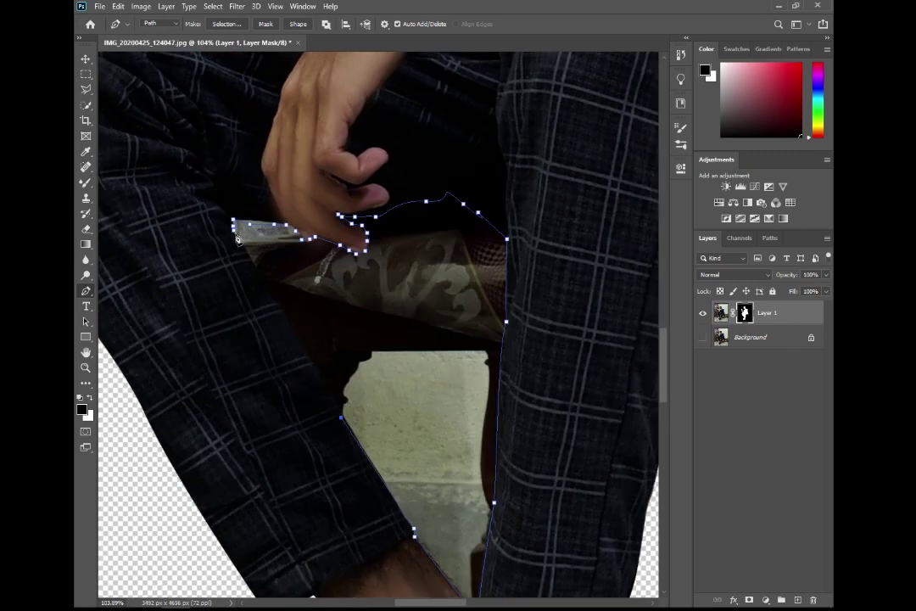
pyautogui.scroll(3, 307, 364)
pyautogui.click(320, 299)
pyautogui.hotkey('ctrl', 'Return')
pyautogui.press('x')
pyautogui.press('Delete')
pyautogui.hotkey('ctrl', 'd')
pyautogui.scroll(-3, 396, 132)
# Outline the gap between arm and jacket, then apply the layer mask permanently
pyautogui.click(417, 441)
pyautogui.click(496, 440)
pyautogui.scroll(2, 495, 440)
pyautogui.click(476, 274)
pyautogui.click(488, 398)
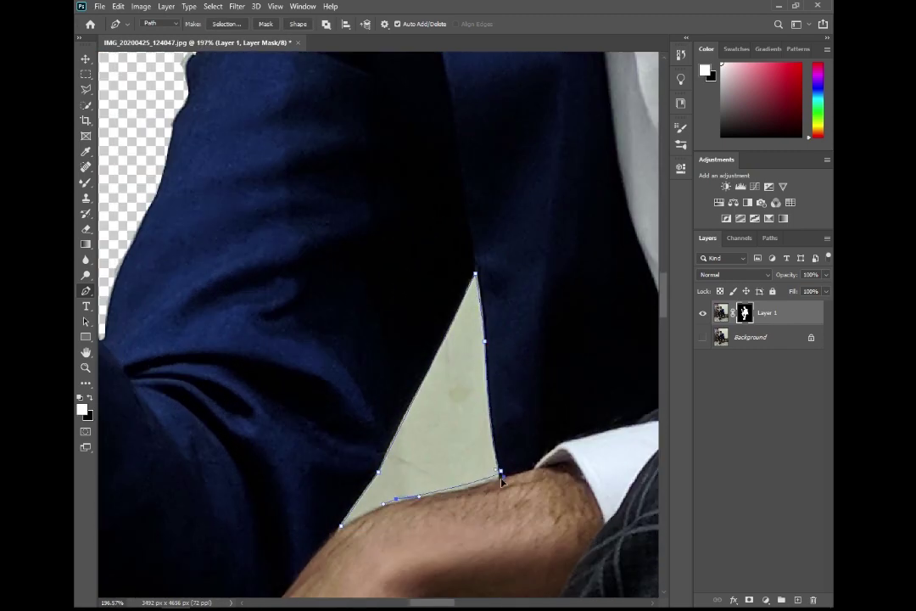
pyautogui.scroll(-5, 302, 438)
pyautogui.scroll(-5, 365, 526)
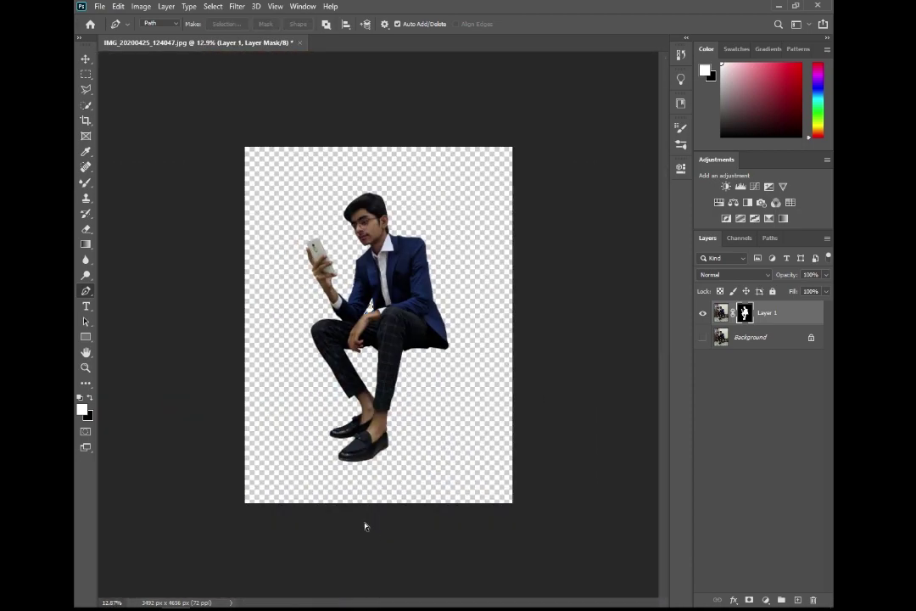
pyautogui.rightClick(746, 316)
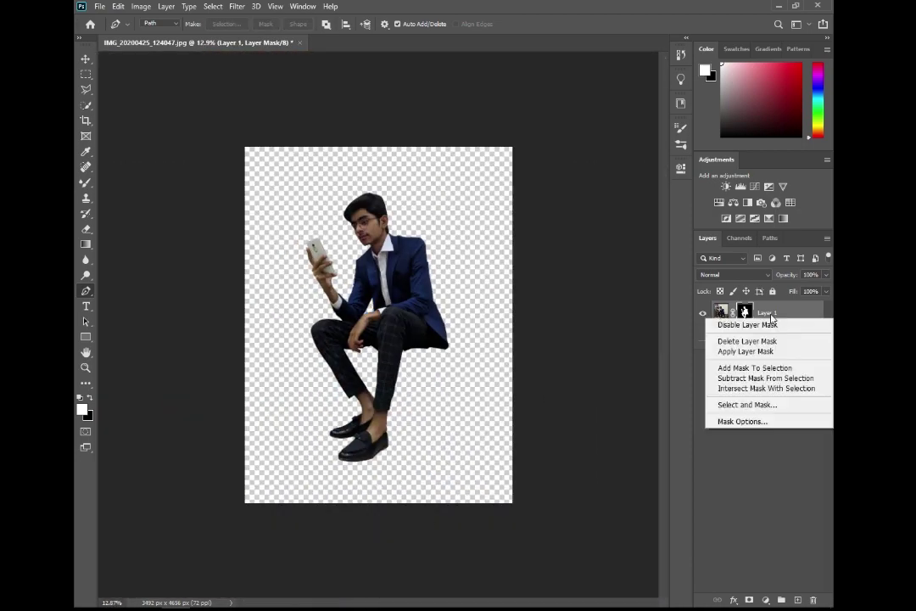
pyautogui.click(746, 351)
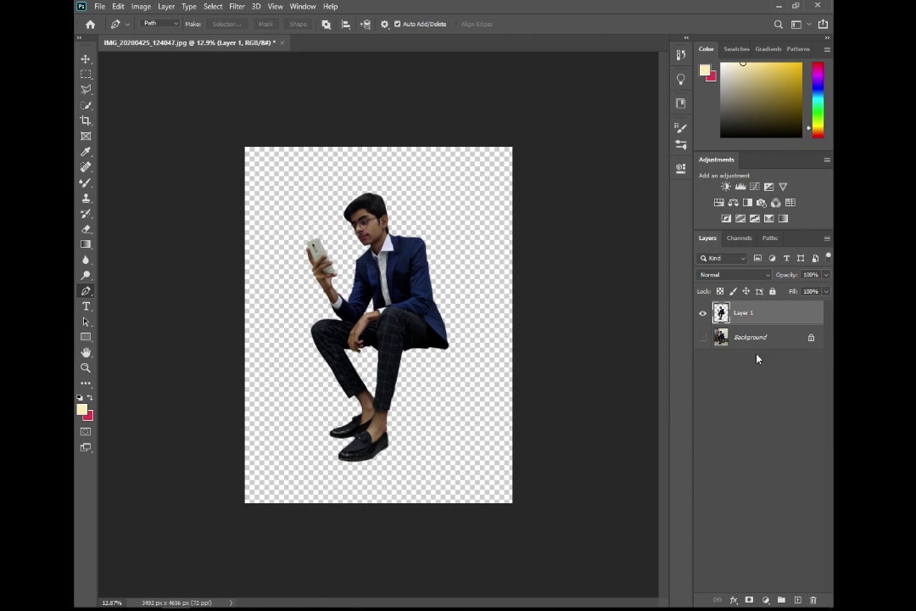
# Open brown-padded-chair-2495555 and switch to its tab with the Move tool active
pyautogui.hotkey('ctrl', 'o')
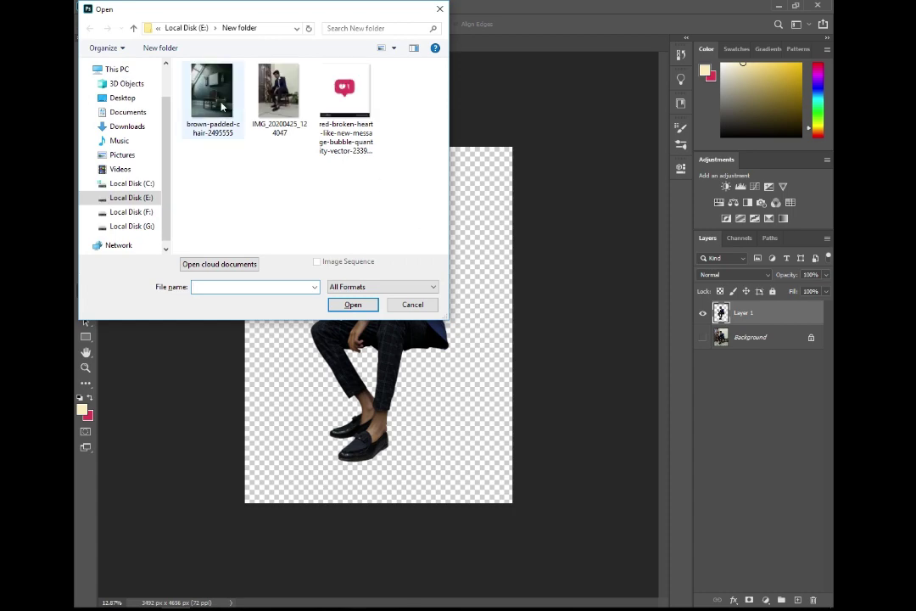
pyautogui.click(222, 106)
pyautogui.press('Escape')
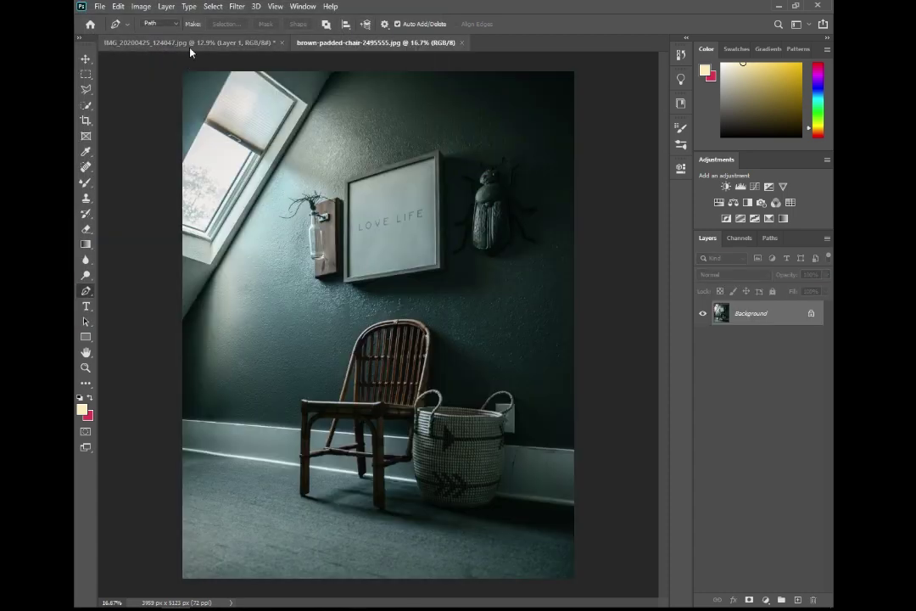
pyautogui.click(161, 41)
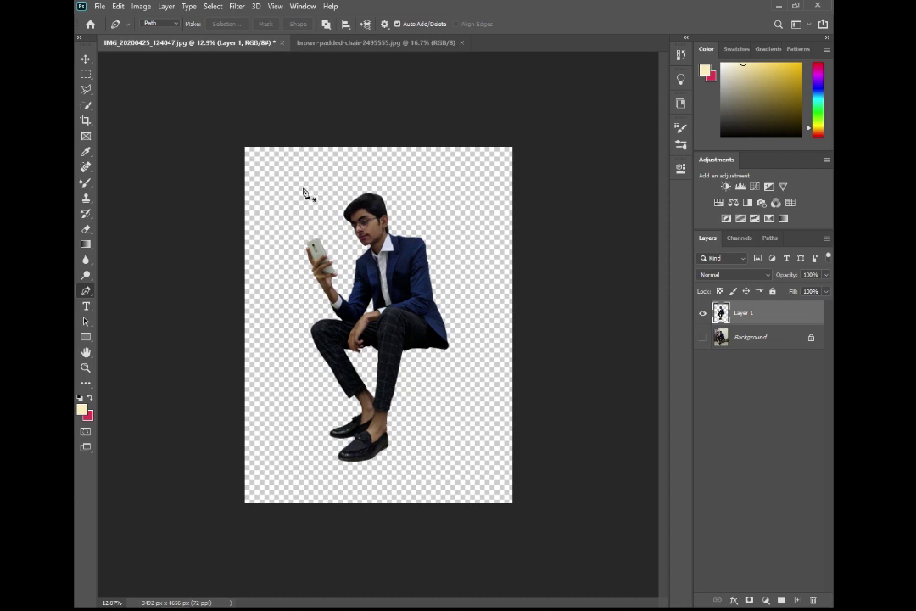
pyautogui.press('v')
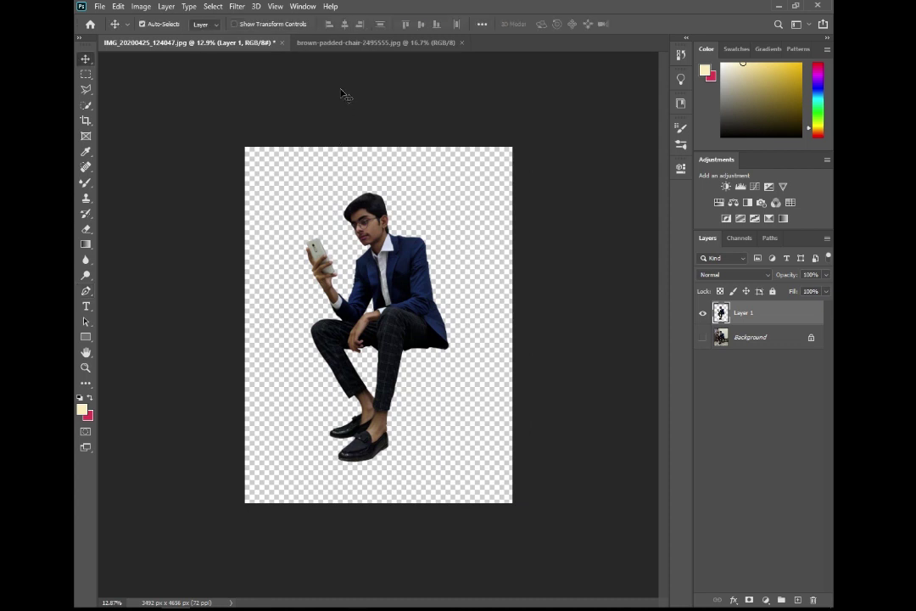
pyautogui.click(355, 41)
# Paste the cut-out man into the chair photo and nudge him slightly left onto the wicker chair
pyautogui.press('p')
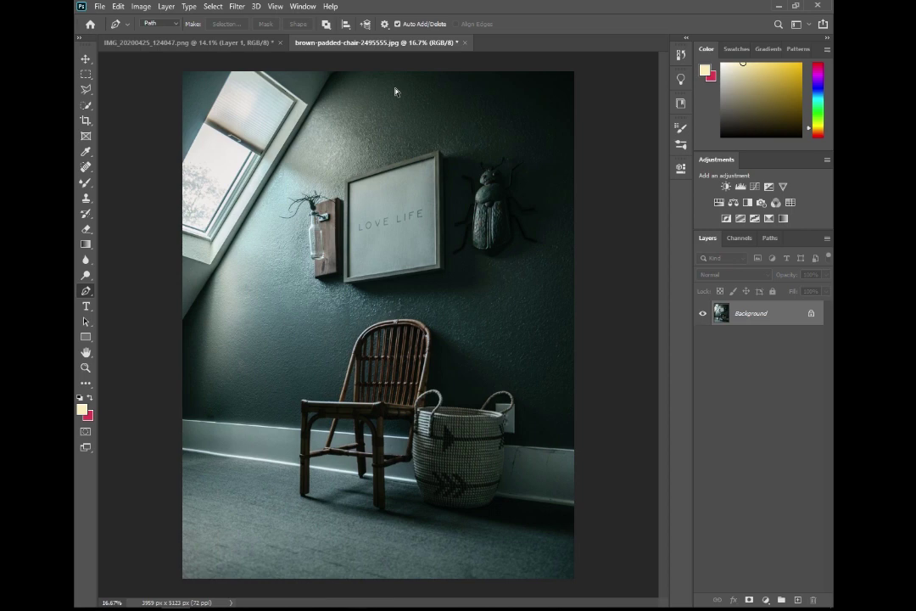
pyautogui.hotkey('ctrl', 'v')
pyautogui.hotkey('ctrl', 't')
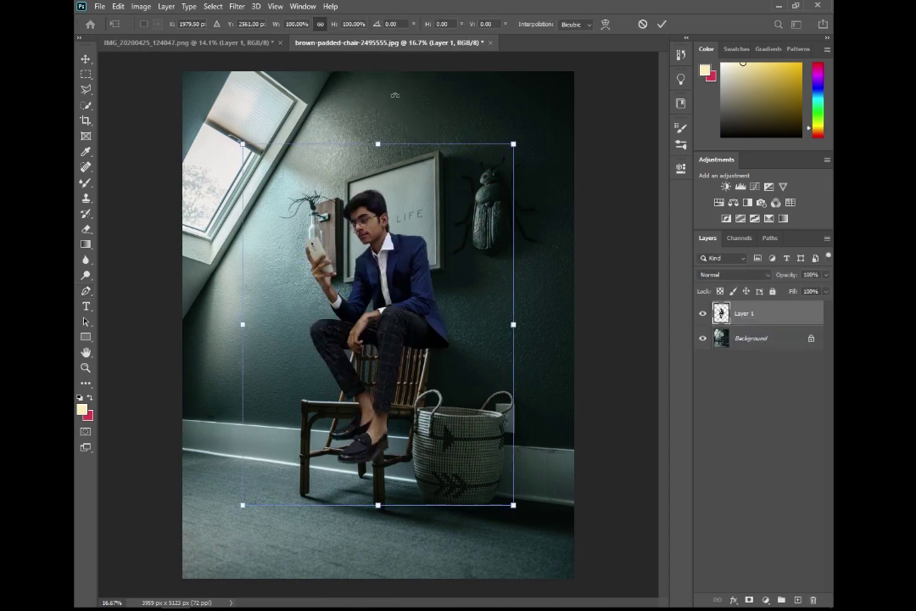
pyautogui.moveTo(390, 254); pyautogui.dragTo(356, 314)
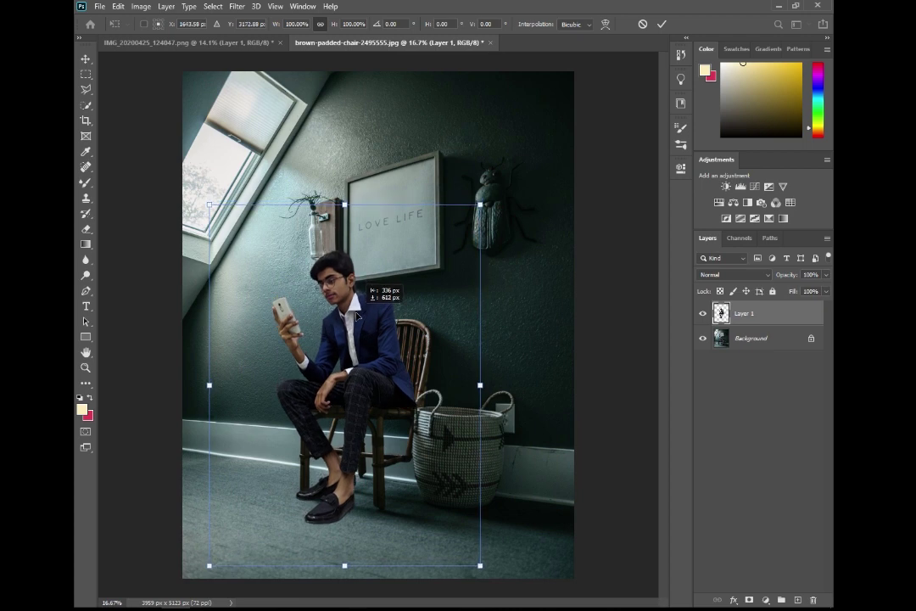
pyautogui.moveTo(344, 204); pyautogui.dragTo(344, 205)
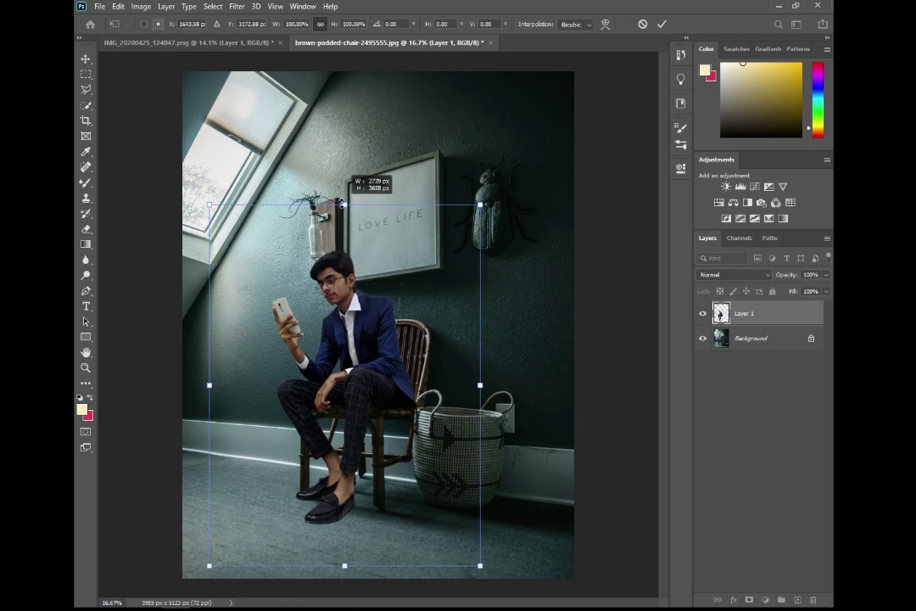
pyautogui.moveTo(371, 322); pyautogui.dragTo(370, 321)
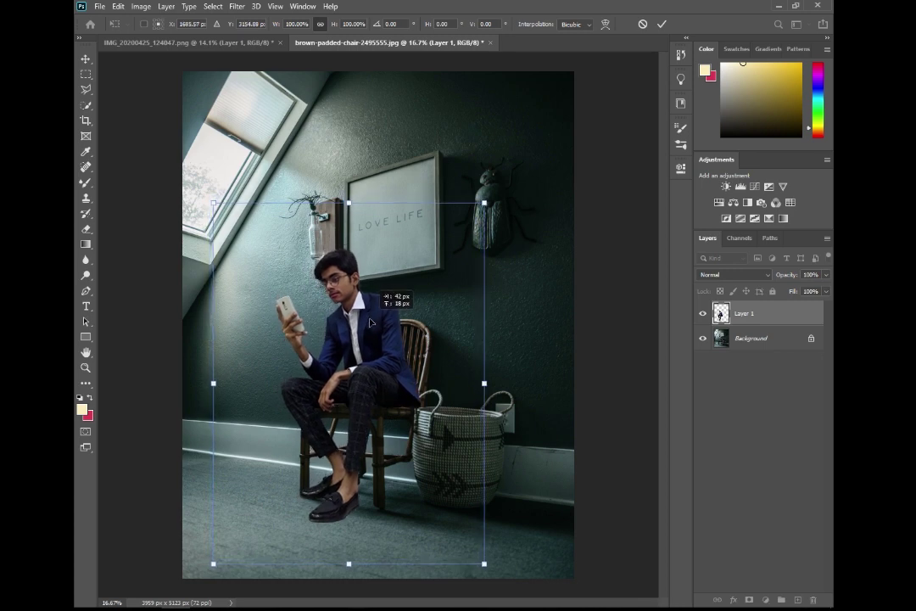
pyautogui.moveTo(370, 322); pyautogui.dragTo(369, 322)
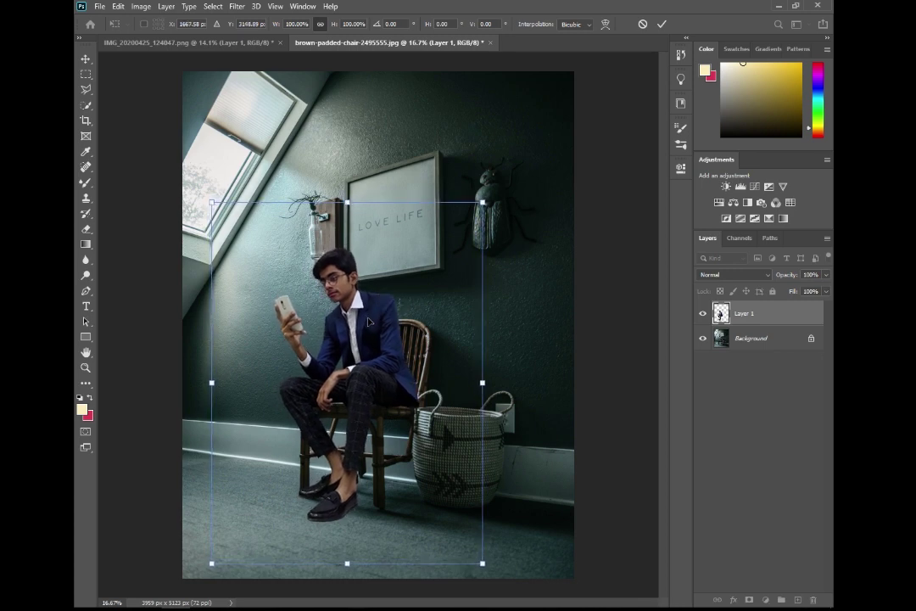
pyautogui.press('Return')
pyautogui.press('p')
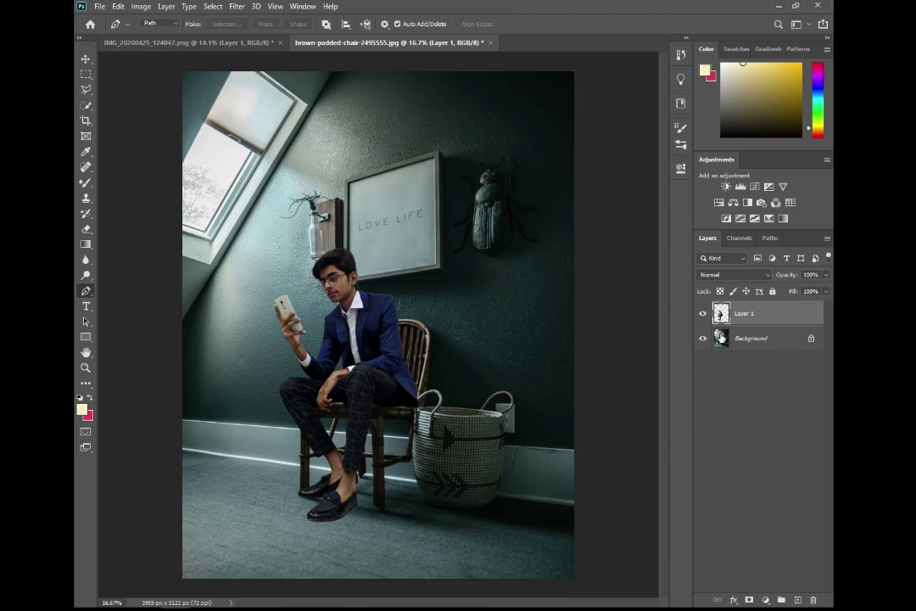
pyautogui.click(737, 337)
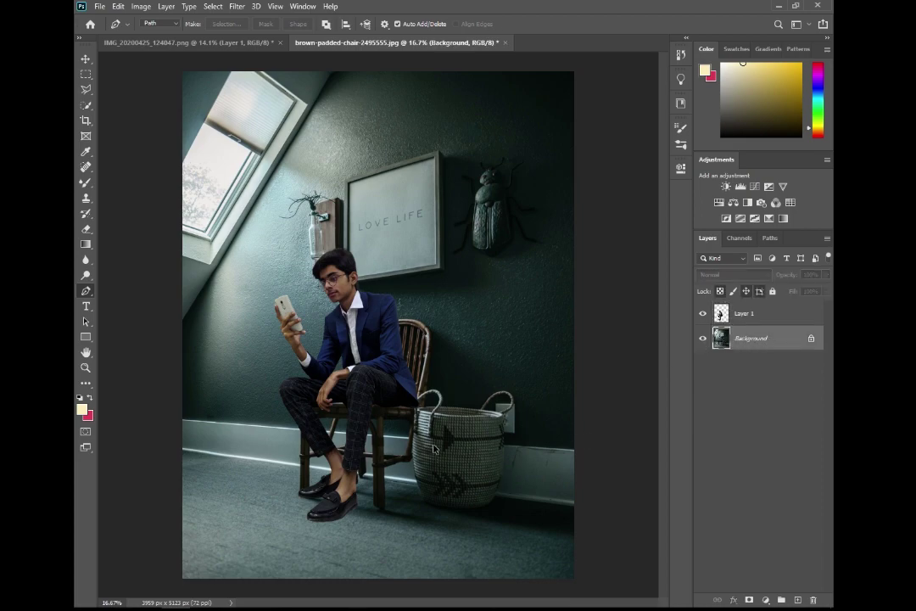
# On a new layer, paint a large soft black shadow on the basket and lower opacity to 74%
pyautogui.scroll(2, 404, 454)
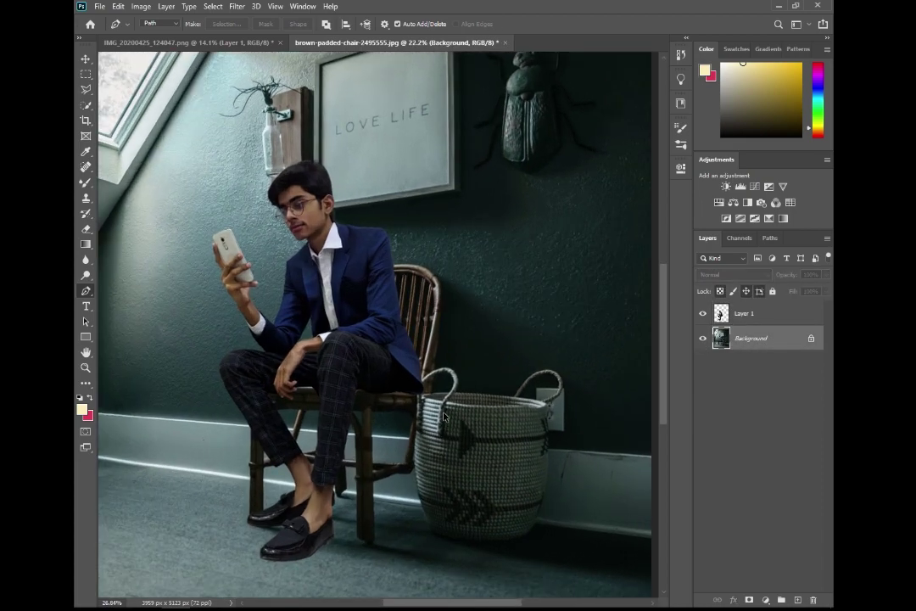
pyautogui.scroll(3, 404, 454)
pyautogui.scroll(-3, 443, 424)
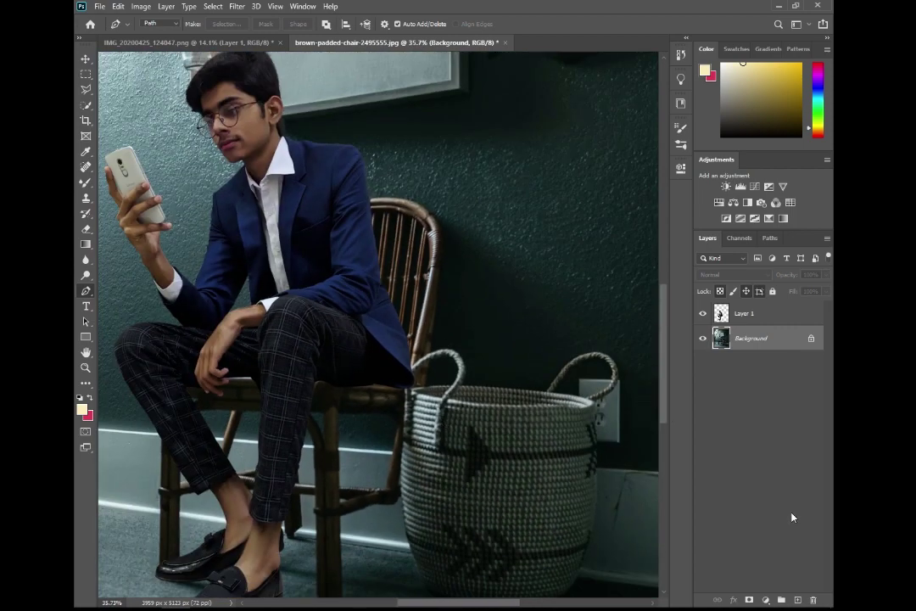
pyautogui.click(797, 600)
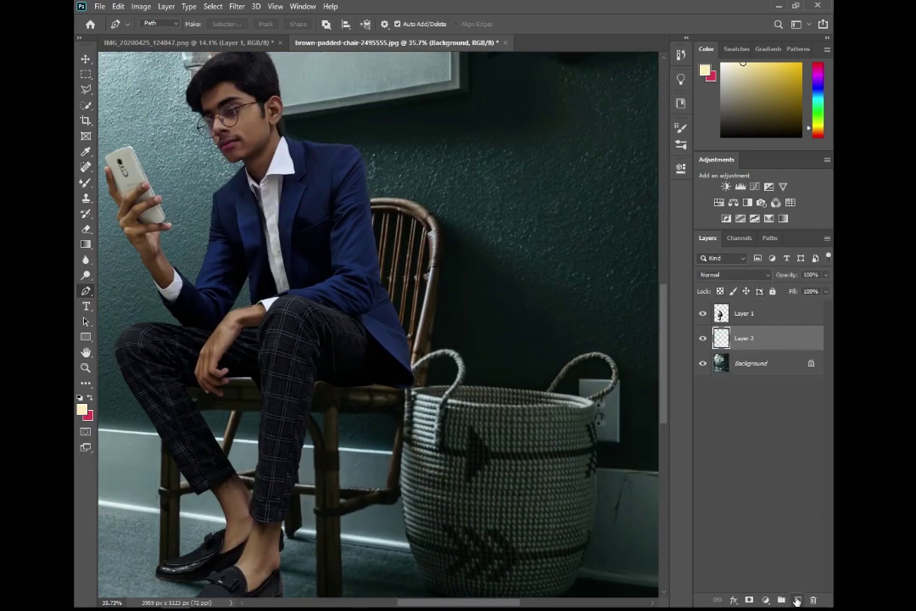
pyautogui.press('b')
pyautogui.keyDown('alt'); pyautogui.click(409, 436); pyautogui.keyUp('alt')
pyautogui.moveTo(409, 436); pyautogui.dragTo(422, 436)
pyautogui.rightClick(85, 182)
pyautogui.click(125, 180)
pyautogui.moveTo(433, 435)
pyautogui.mouseDown()
pyautogui.moveTo(413, 435)
pyautogui.moveTo(428, 446)
pyautogui.mouseUp()
pyautogui.scroll(3, 429, 446)
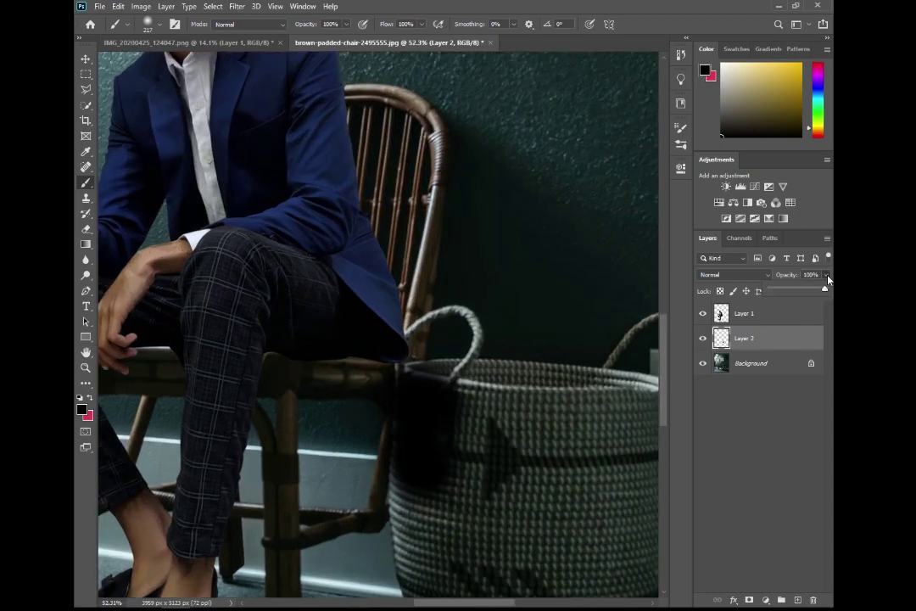
pyautogui.moveTo(828, 275)
pyautogui.mouseDown()
pyautogui.moveTo(819, 290)
pyautogui.moveTo(791, 293)
pyautogui.moveTo(810, 295)
pyautogui.mouseUp()
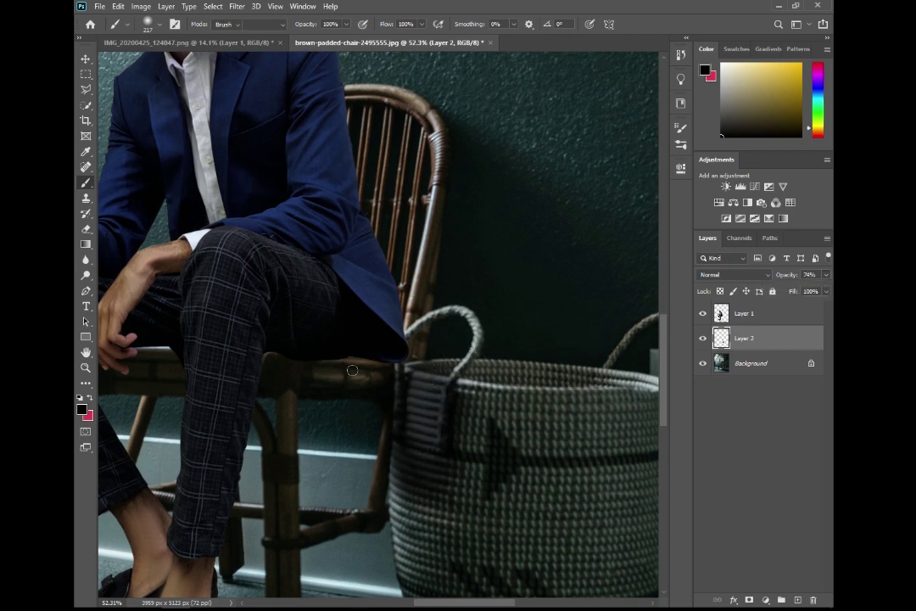
# Fade parts of the basket shadow with a 271 px Eraser at 22% strength
pyautogui.press('e')
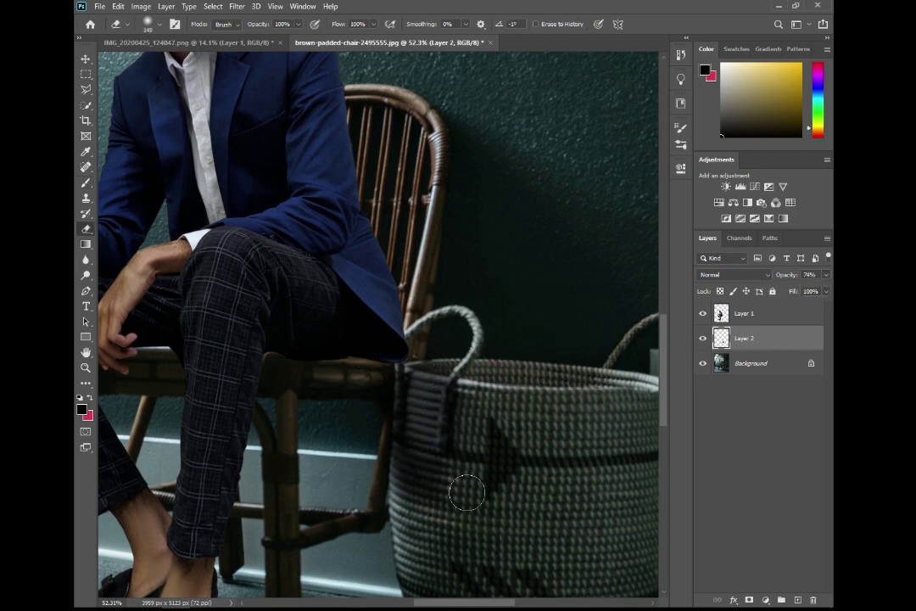
pyautogui.moveTo(451, 495); pyautogui.dragTo(472, 507)
pyautogui.moveTo(290, 23); pyautogui.dragTo(274, 39)
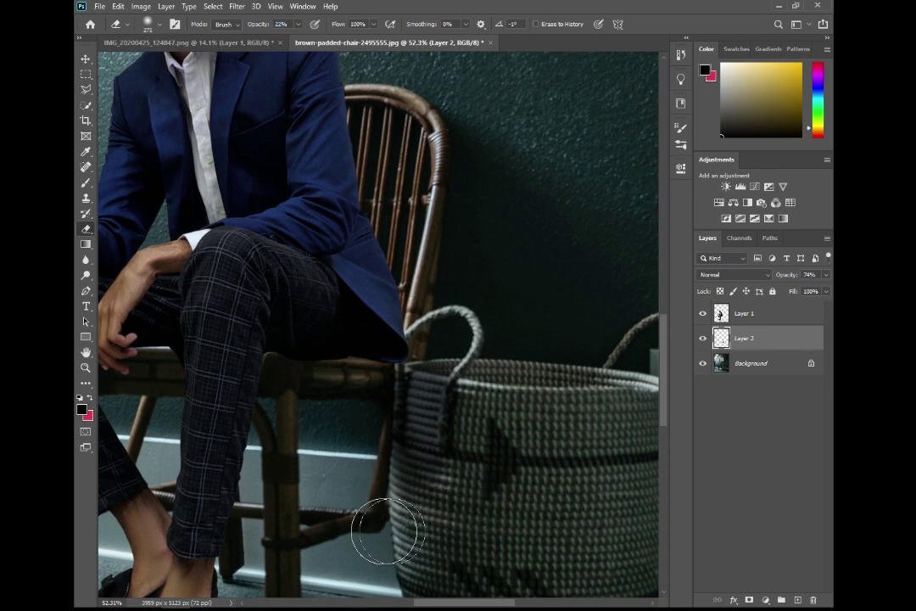
pyautogui.moveTo(454, 512); pyautogui.dragTo(466, 395)
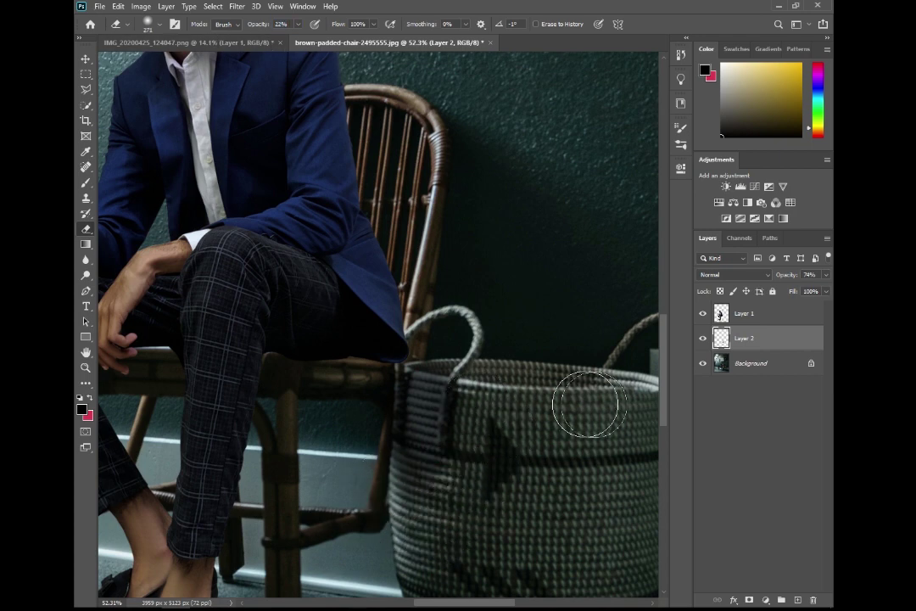
pyautogui.press('b')
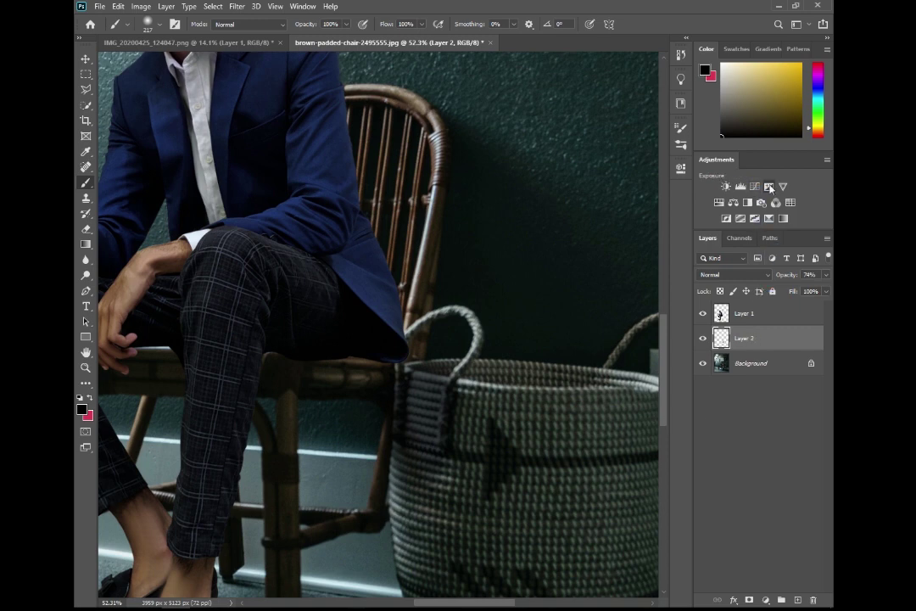
# Add an Exposure adjustment dragged far darker, then invert its mask to black
pyautogui.click(680, 167)
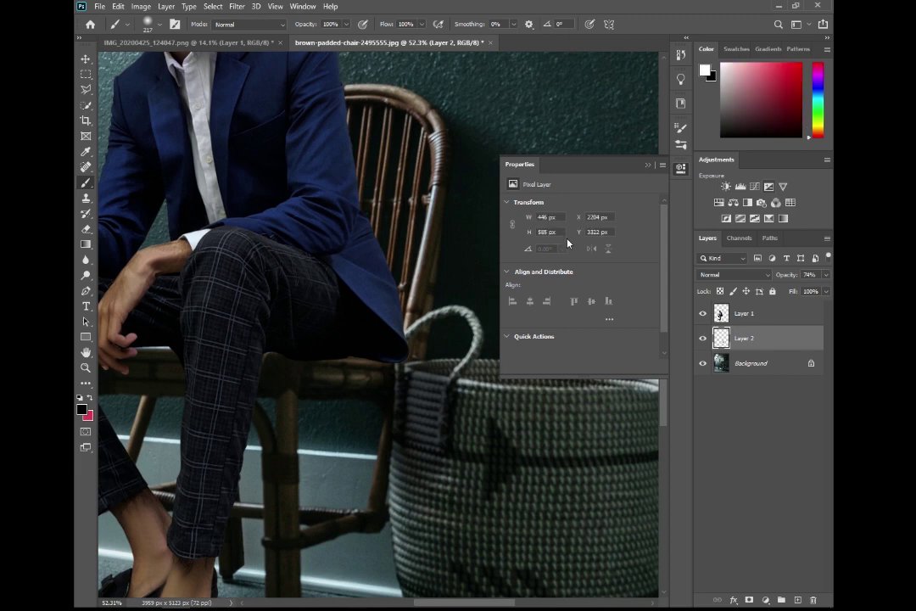
pyautogui.click(726, 186)
pyautogui.moveTo(580, 236); pyautogui.dragTo(532, 250)
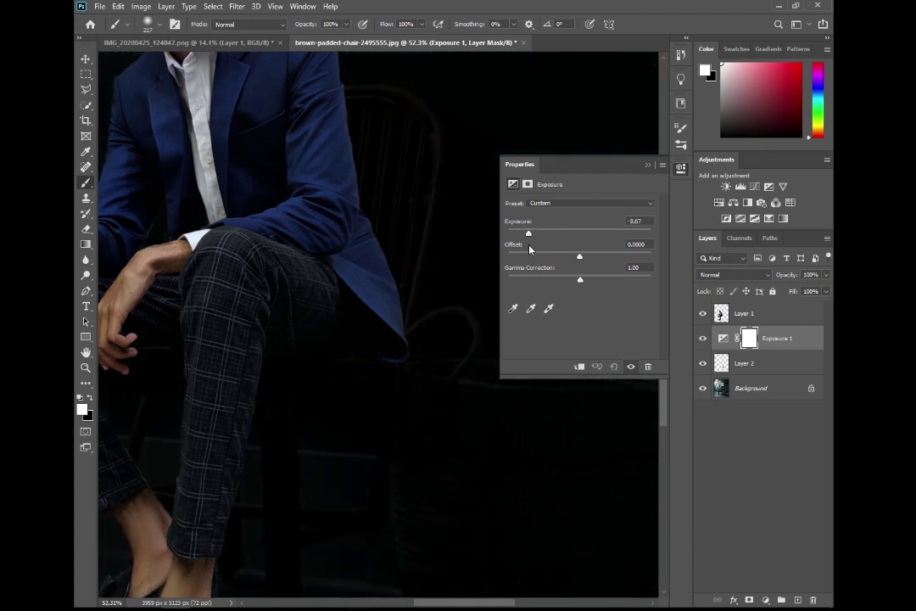
pyautogui.click(648, 165)
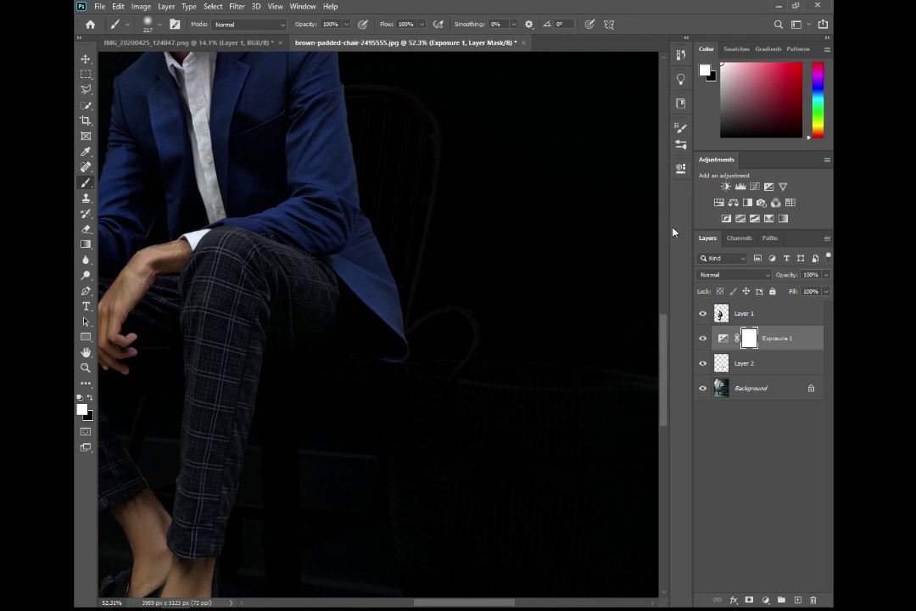
pyautogui.hotkey('ctrl', 'i')
# Set the brush opacity to 81% and start a pen path at the basket handle's base
pyautogui.scroll(1, 440, 420)
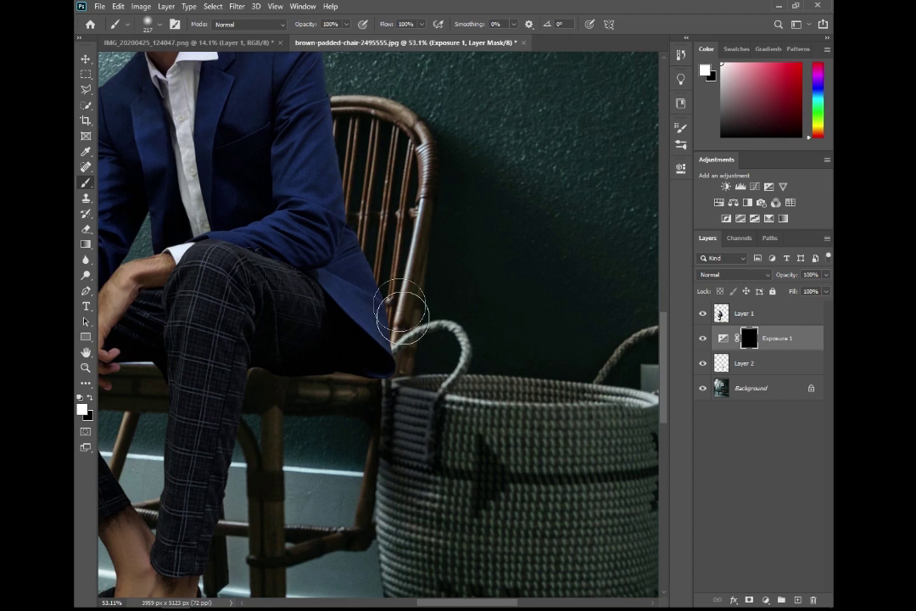
pyautogui.moveTo(404, 420)
pyautogui.mouseDown()
pyautogui.moveTo(395, 423)
pyautogui.moveTo(399, 435)
pyautogui.moveTo(418, 415)
pyautogui.moveTo(418, 473)
pyautogui.moveTo(397, 468)
pyautogui.mouseUp()
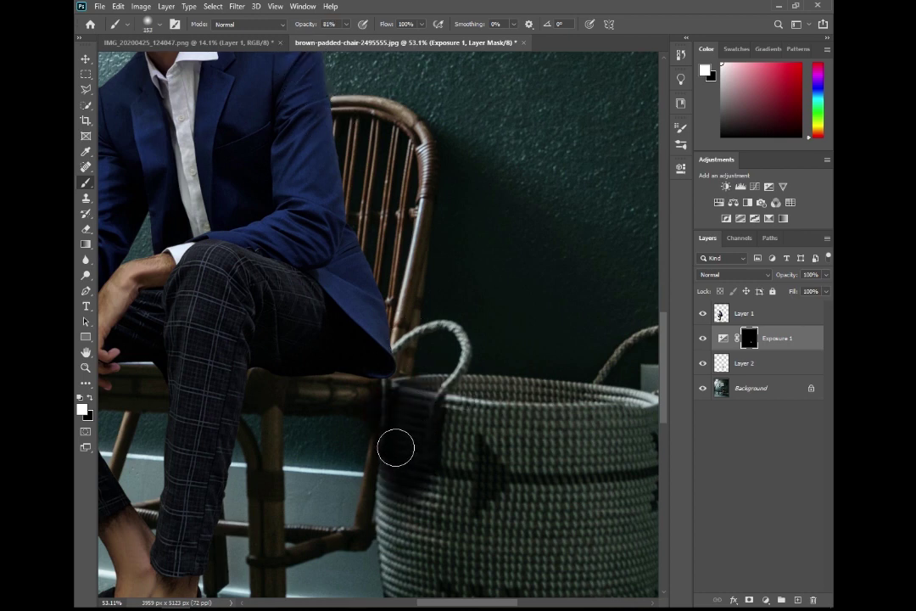
pyautogui.scroll(3, 446, 390)
pyautogui.press('p')
pyautogui.click(418, 406)
# With the man hidden, pen-trace the basket handle and convert the path to a selection
pyautogui.moveTo(426, 292)
pyautogui.mouseDown()
pyautogui.moveTo(416, 301)
pyautogui.moveTo(468, 317)
pyautogui.mouseUp()
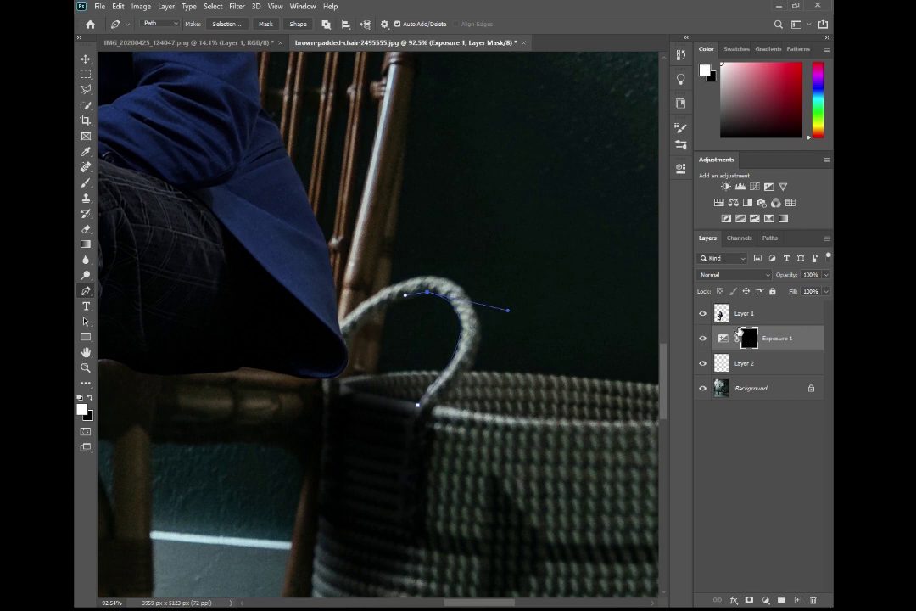
pyautogui.click(704, 313)
pyautogui.moveTo(342, 387); pyautogui.dragTo(343, 372)
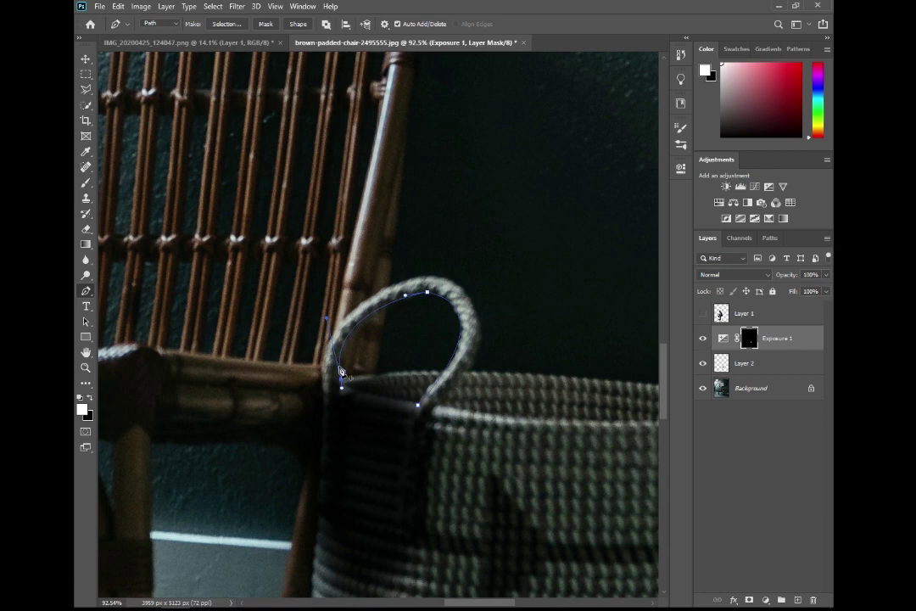
pyautogui.click(326, 393)
pyautogui.moveTo(416, 280)
pyautogui.mouseDown()
pyautogui.moveTo(298, 288)
pyautogui.moveTo(296, 297)
pyautogui.mouseUp()
pyautogui.moveTo(424, 418); pyautogui.dragTo(524, 312)
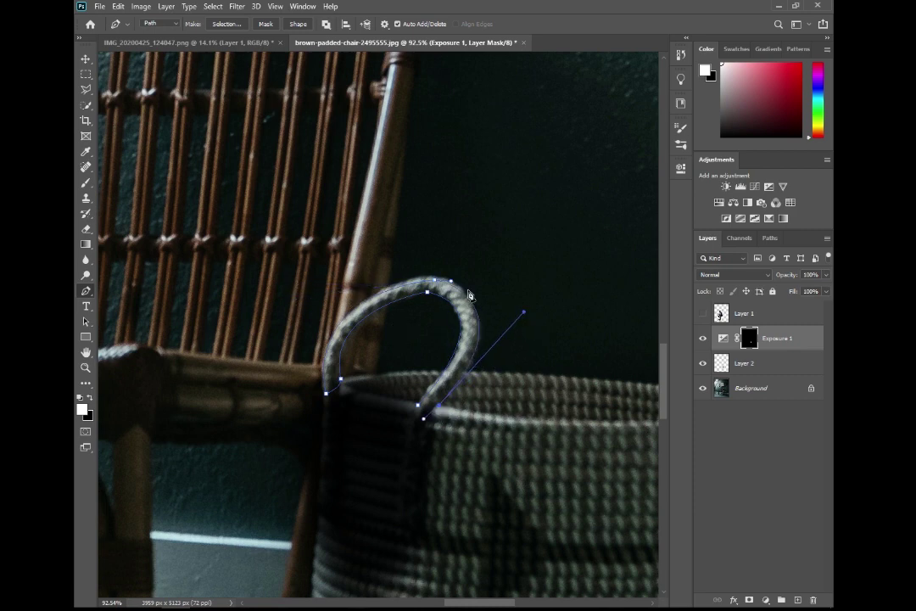
pyautogui.click(452, 282)
pyautogui.hotkey('ctrl', 'Return')
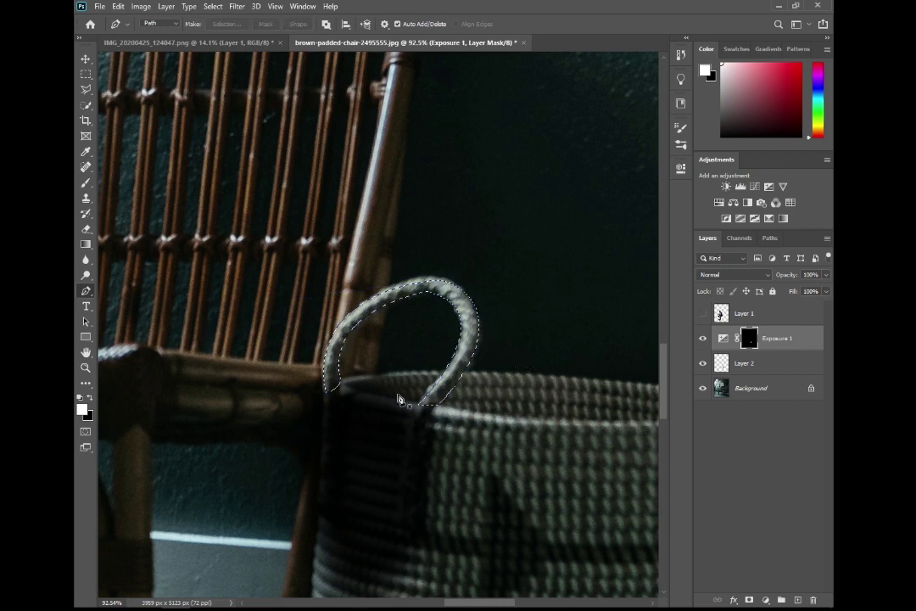
# Paint the handle's arcs on the Exposure mask with a 28 px brush at 100%, then re-show the man
pyautogui.press('b')
pyautogui.moveTo(430, 398)
pyautogui.mouseDown()
pyautogui.moveTo(450, 275)
pyautogui.moveTo(400, 286)
pyautogui.moveTo(340, 386)
pyautogui.mouseUp()
pyautogui.hotkey('ctrl', 'd')
pyautogui.keyDown('alt'); pyautogui.rightClick(440, 334); pyautogui.keyUp('alt')
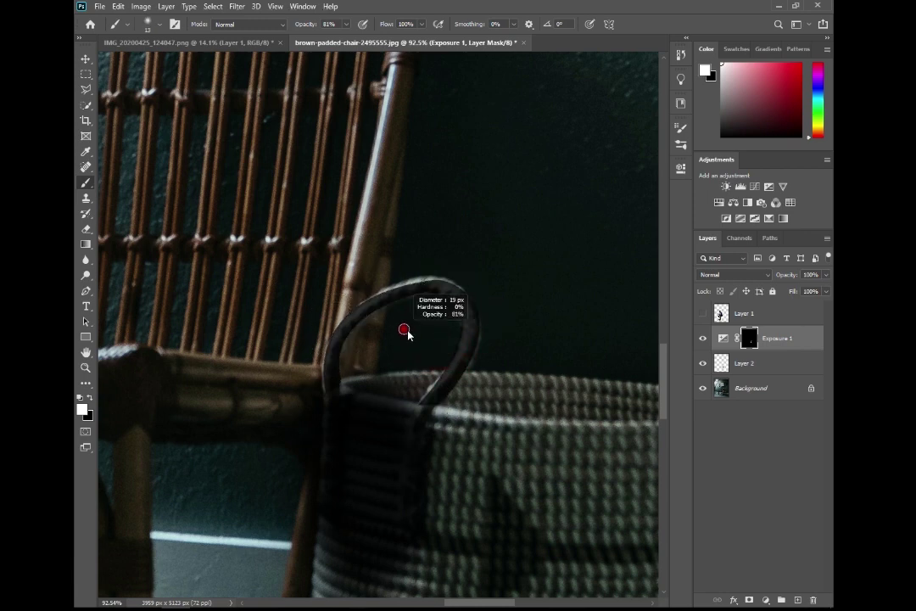
pyautogui.moveTo(429, 397)
pyautogui.mouseDown()
pyautogui.moveTo(465, 331)
pyautogui.moveTo(454, 297)
pyautogui.moveTo(435, 286)
pyautogui.moveTo(448, 285)
pyautogui.moveTo(383, 291)
pyautogui.mouseUp()
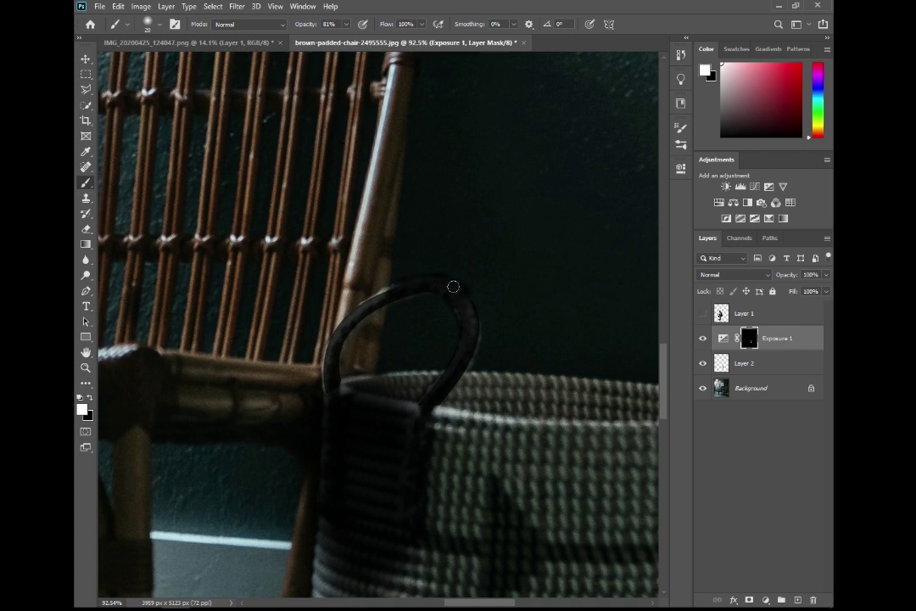
pyautogui.moveTo(308, 26); pyautogui.dragTo(357, 48)
pyautogui.moveTo(426, 284); pyautogui.dragTo(417, 292)
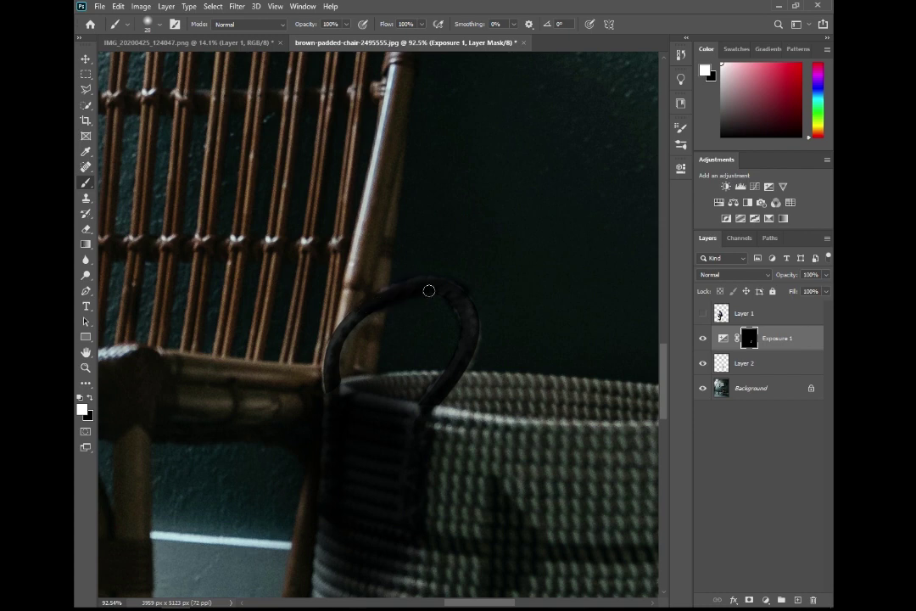
pyautogui.moveTo(356, 313)
pyautogui.mouseDown()
pyautogui.moveTo(327, 379)
pyautogui.moveTo(369, 403)
pyautogui.mouseUp()
pyautogui.moveTo(433, 396)
pyautogui.mouseDown()
pyautogui.moveTo(471, 347)
pyautogui.moveTo(465, 300)
pyautogui.mouseUp()
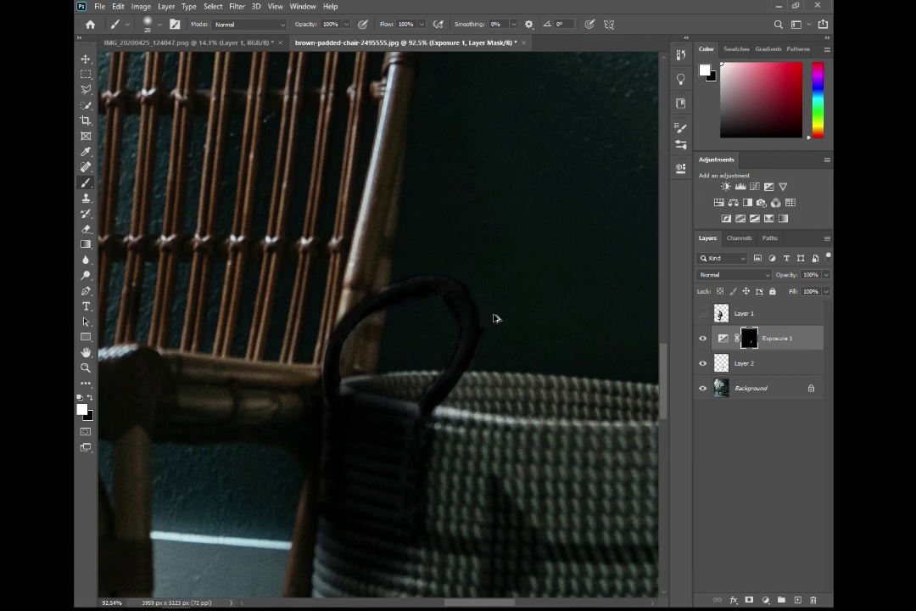
pyautogui.hotkey('ctrl', '0')
pyautogui.click(703, 314)
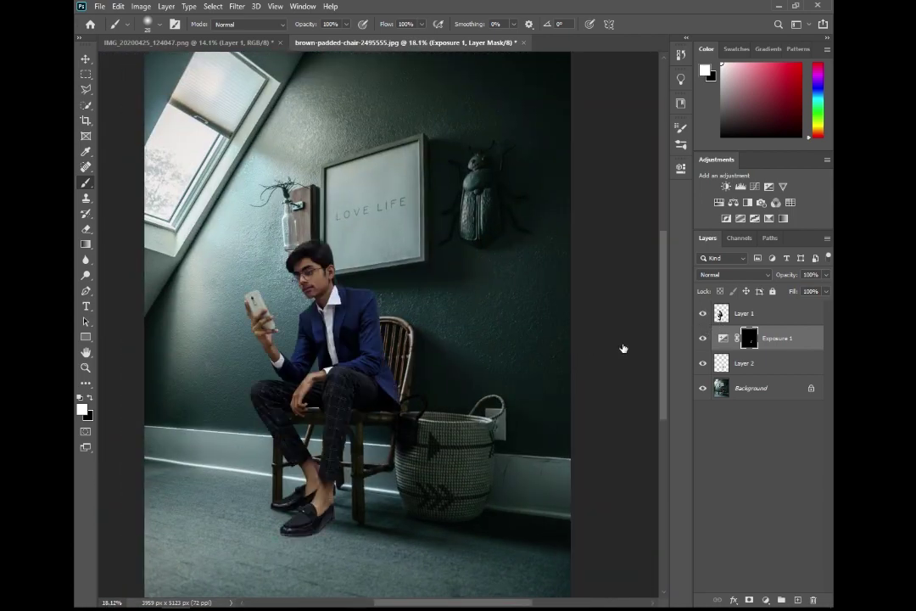
pyautogui.scroll(2, 624, 350)
# Ease the Exposure 1 darkening up to about -3.44
pyautogui.doubleClick(722, 340)
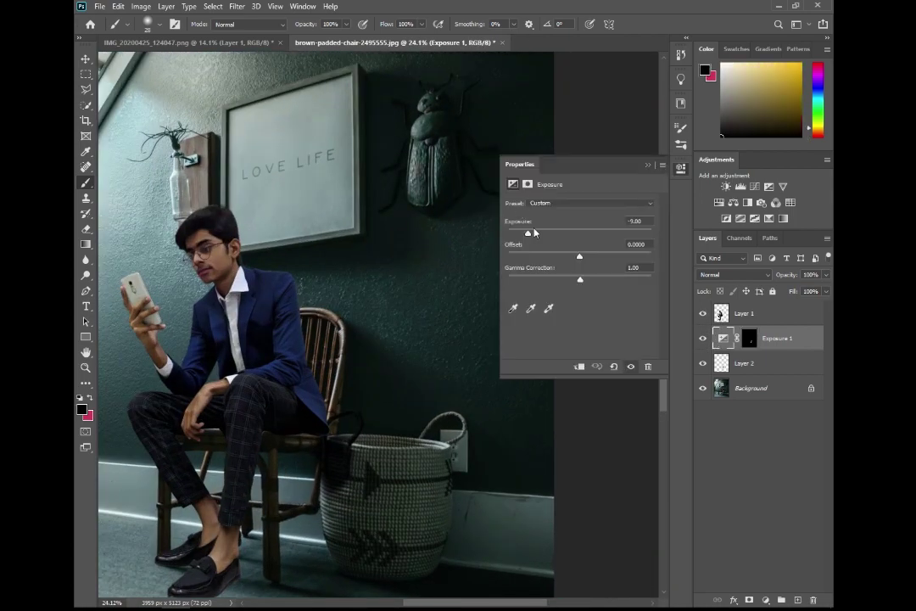
pyautogui.moveTo(532, 236); pyautogui.dragTo(581, 262)
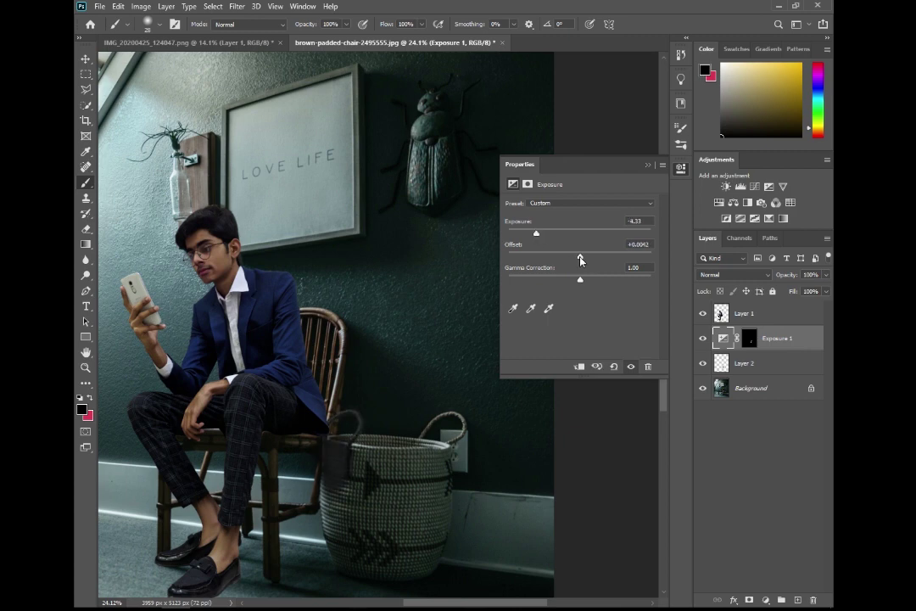
pyautogui.moveTo(537, 234); pyautogui.dragTo(547, 236)
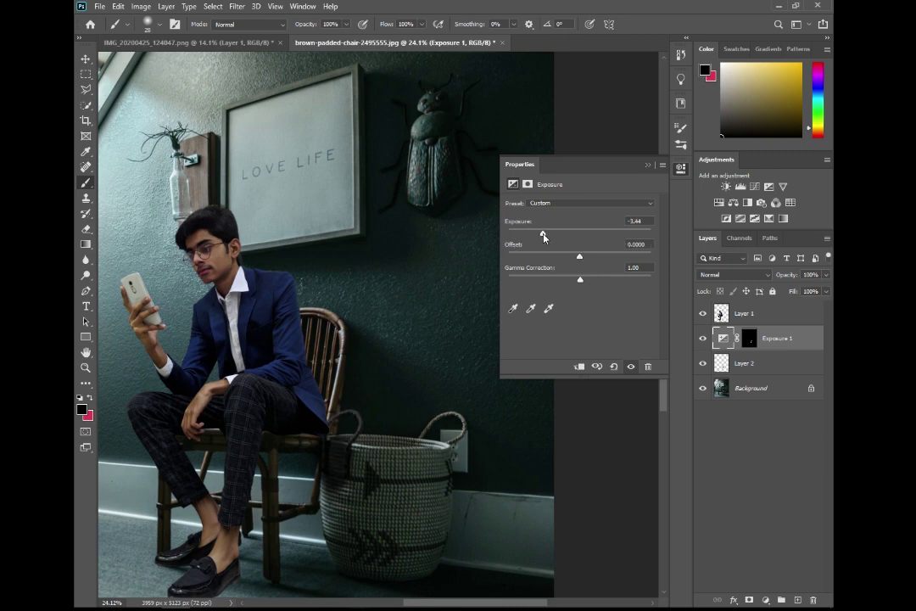
pyautogui.click(647, 165)
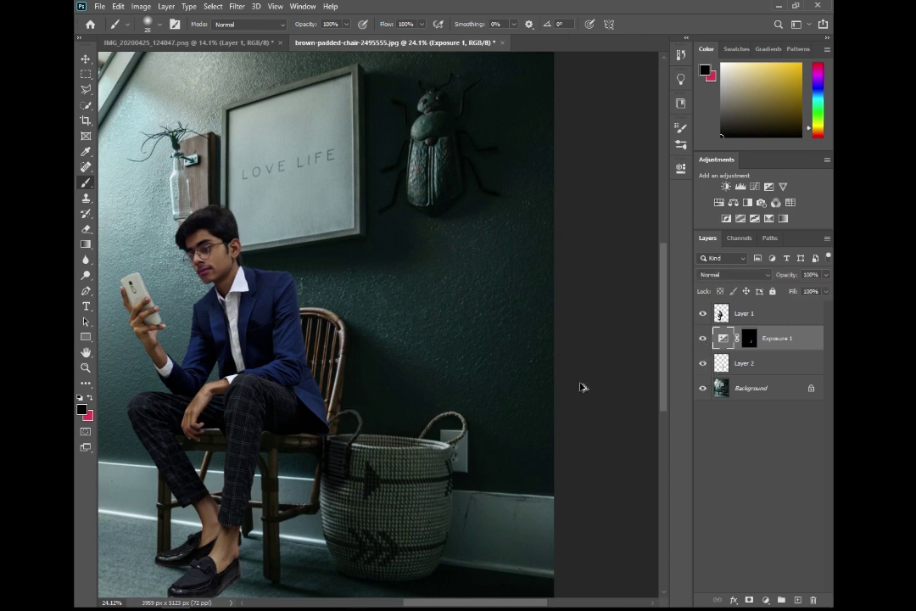
# Add a new empty Layer 3 above the Exposure adjustment
pyautogui.scroll(-3, 616, 390)
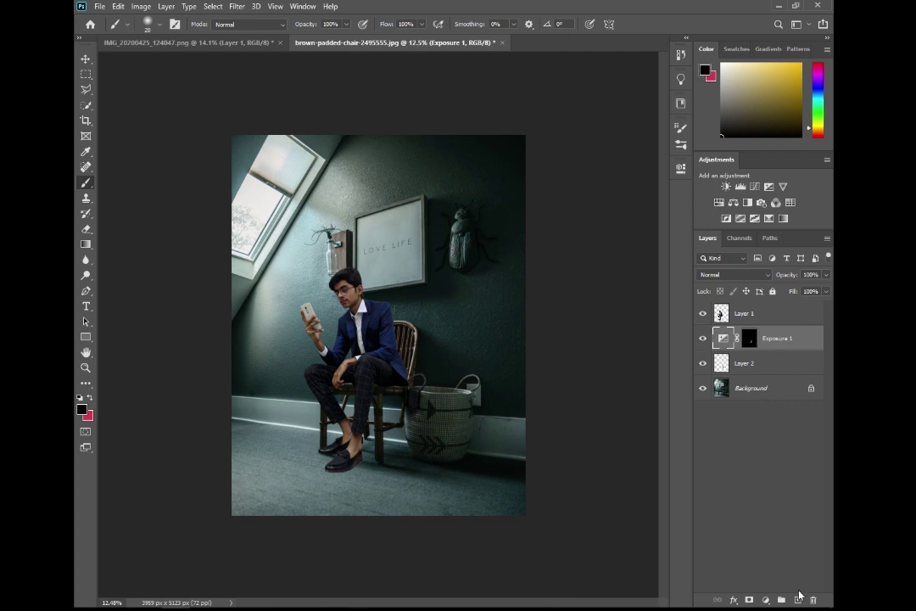
pyautogui.click(798, 598)
pyautogui.scroll(2, 345, 531)
# Zoom to the shoes and set up a soft 228 px black brush for their contact shadows
pyautogui.scroll(2, 344, 530)
pyautogui.scroll(2, 345, 530)
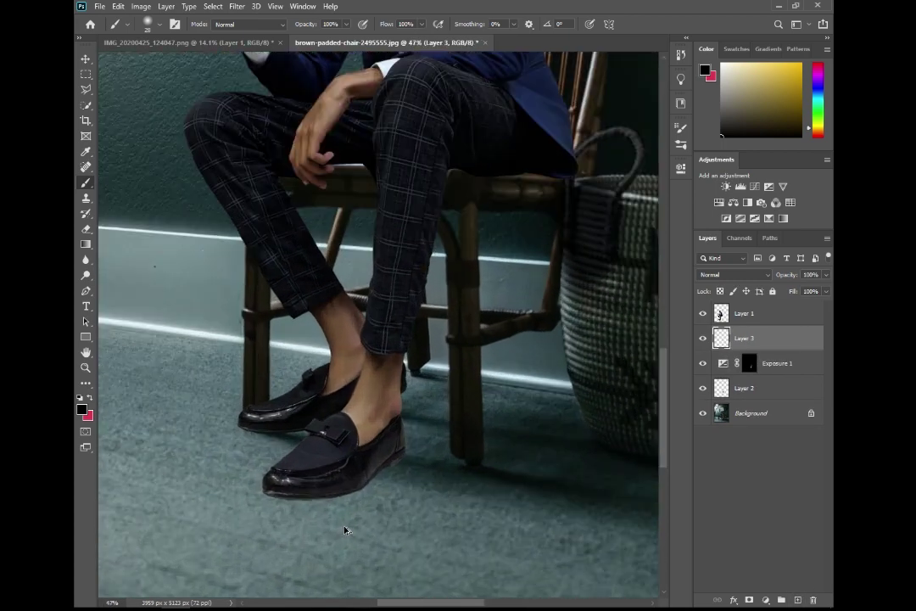
pyautogui.rightClick(339, 405)
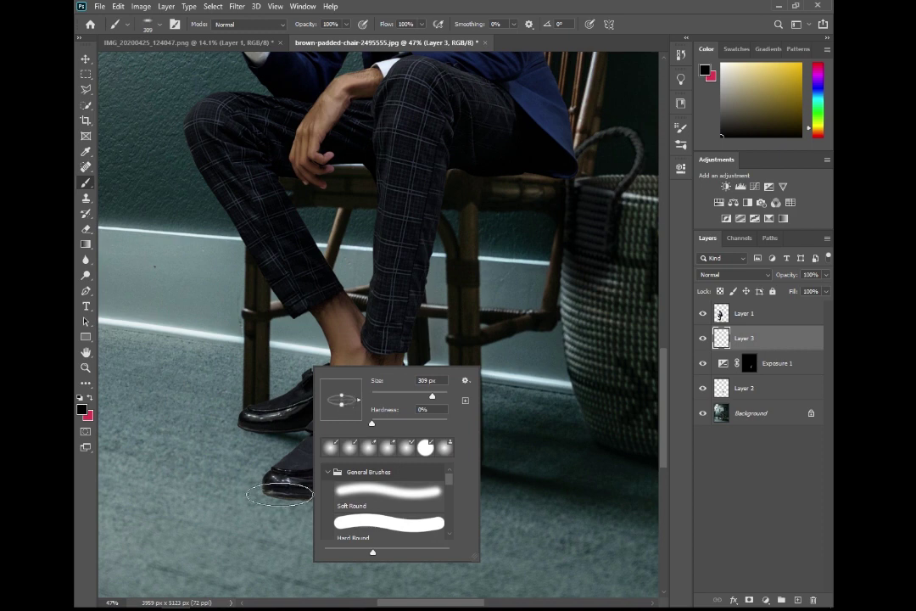
pyautogui.press('Escape')
pyautogui.moveTo(286, 484); pyautogui.dragTo(293, 446)
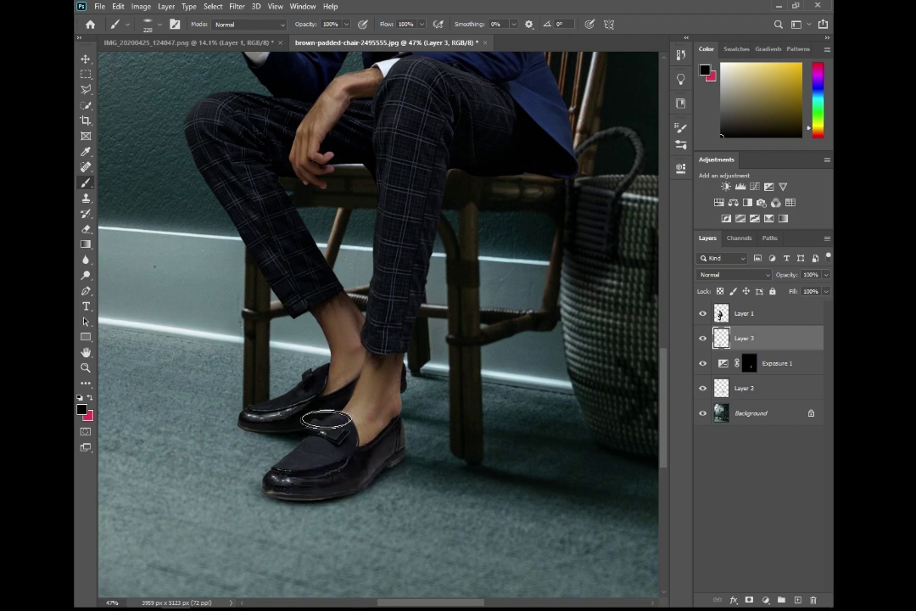
pyautogui.press('e')
pyautogui.press('b')
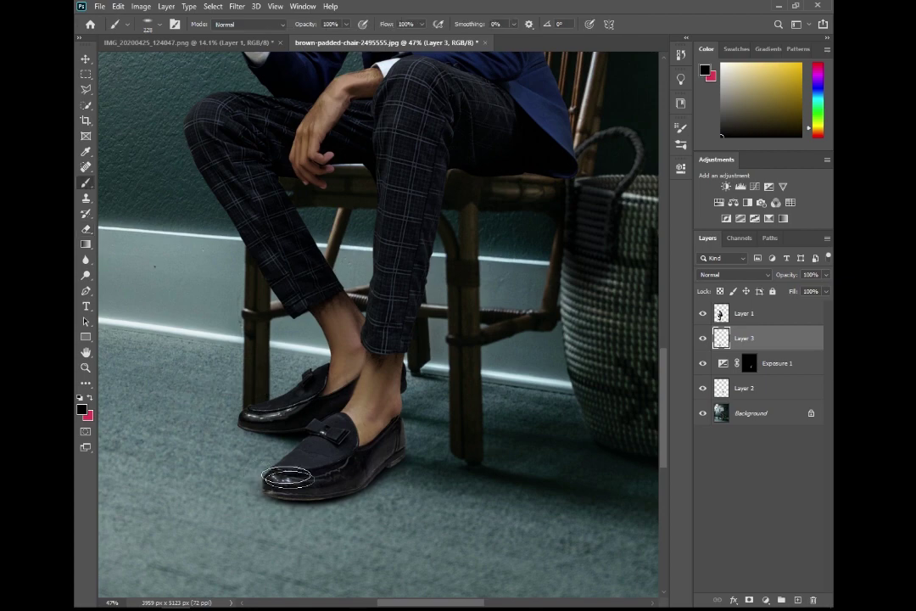
pyautogui.scroll(-5, 345, 495)
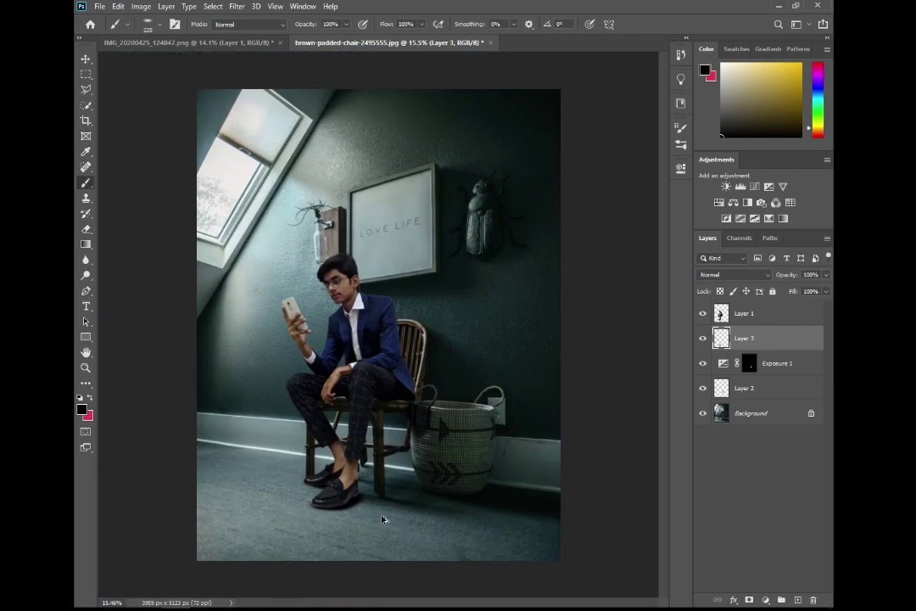
pyautogui.scroll(3, 445, 528)
pyautogui.scroll(-3, 448, 529)
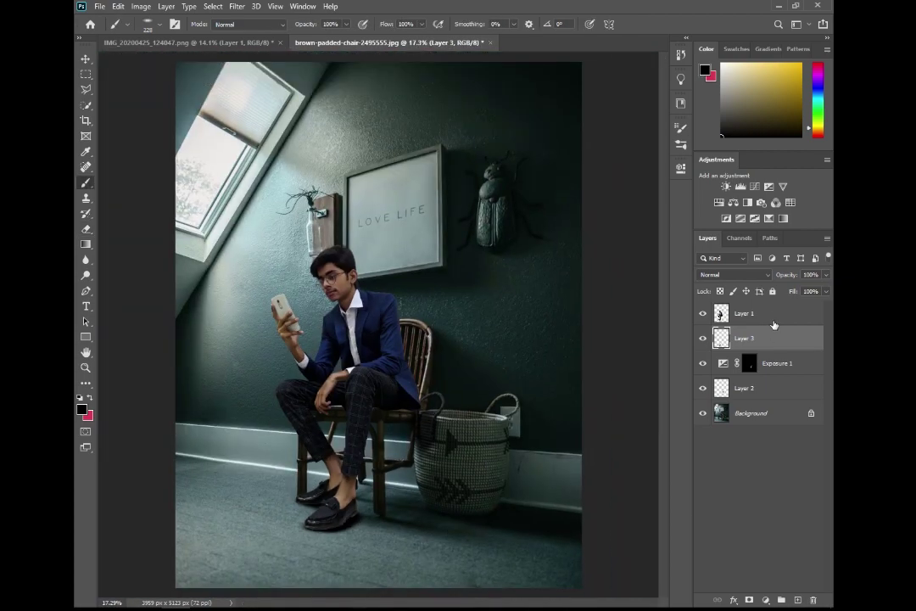
# Duplicate the man's layer, flip the original vertically and place it beneath his feet
pyautogui.click(772, 320)
pyautogui.hotkey('ctrl', 'j')
pyautogui.click(751, 339)
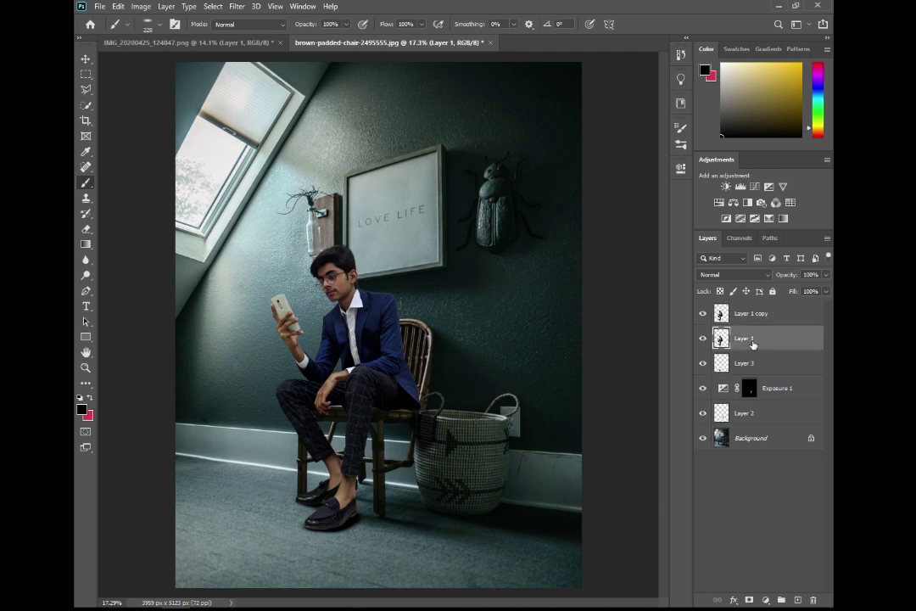
pyautogui.hotkey('ctrl', 't')
pyautogui.rightClick(361, 344)
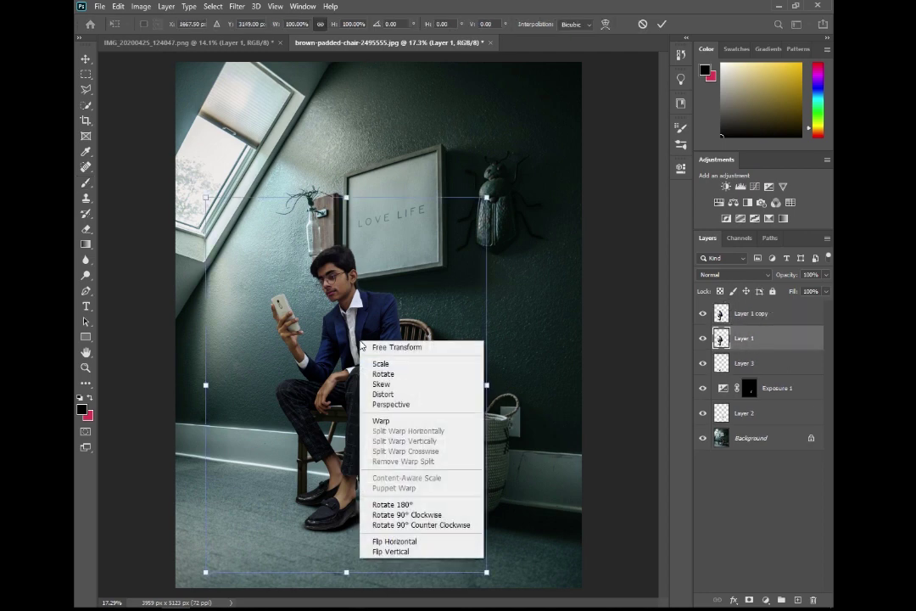
pyautogui.click(397, 552)
pyautogui.moveTo(360, 431); pyautogui.dragTo(392, 601)
pyautogui.scroll(-3, 395, 500)
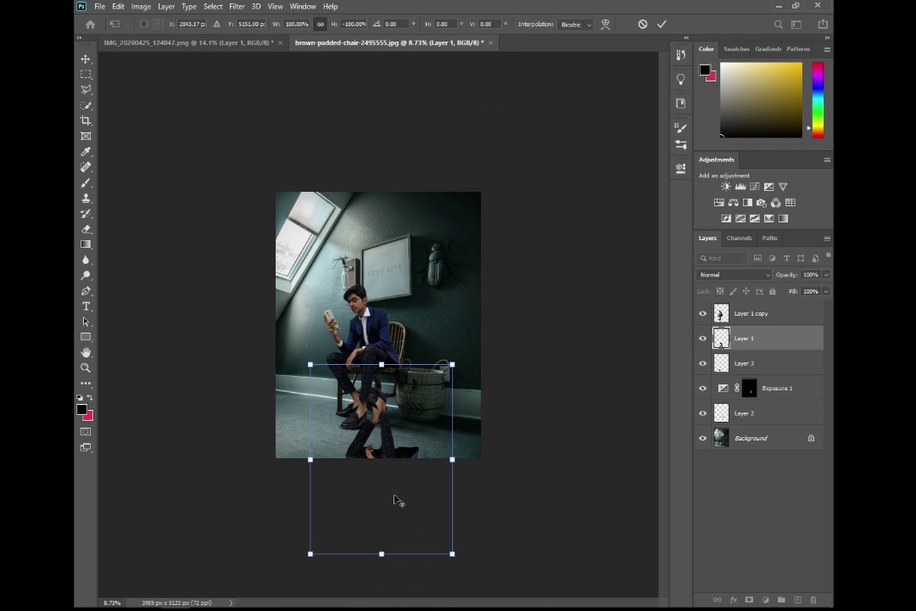
pyautogui.moveTo(396, 501); pyautogui.dragTo(370, 466)
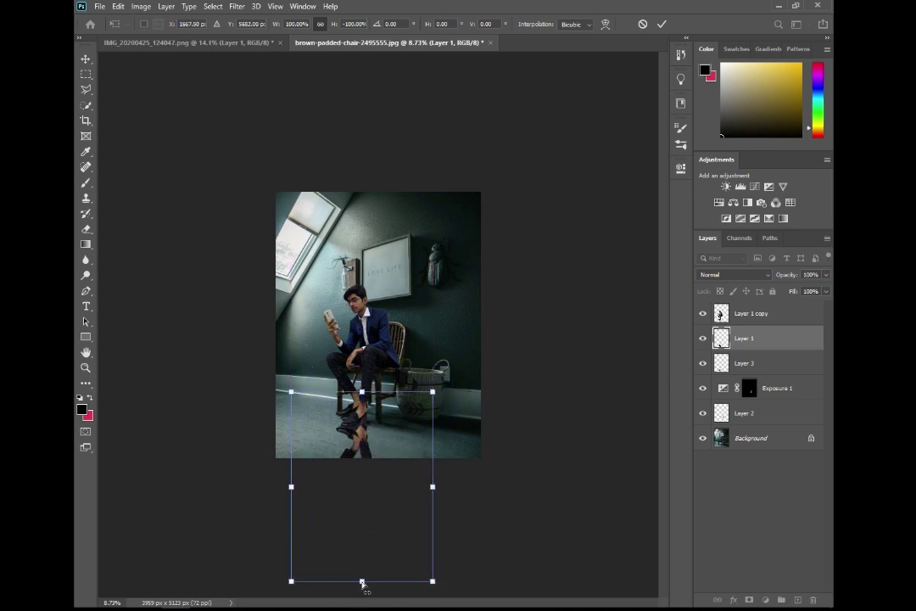
# Skew and stretch the flipped figure into a shadow lying along the floor
pyautogui.moveTo(362, 581); pyautogui.dragTo(468, 467)
pyautogui.scroll(1, 393, 413)
pyautogui.moveTo(393, 413); pyautogui.dragTo(437, 459)
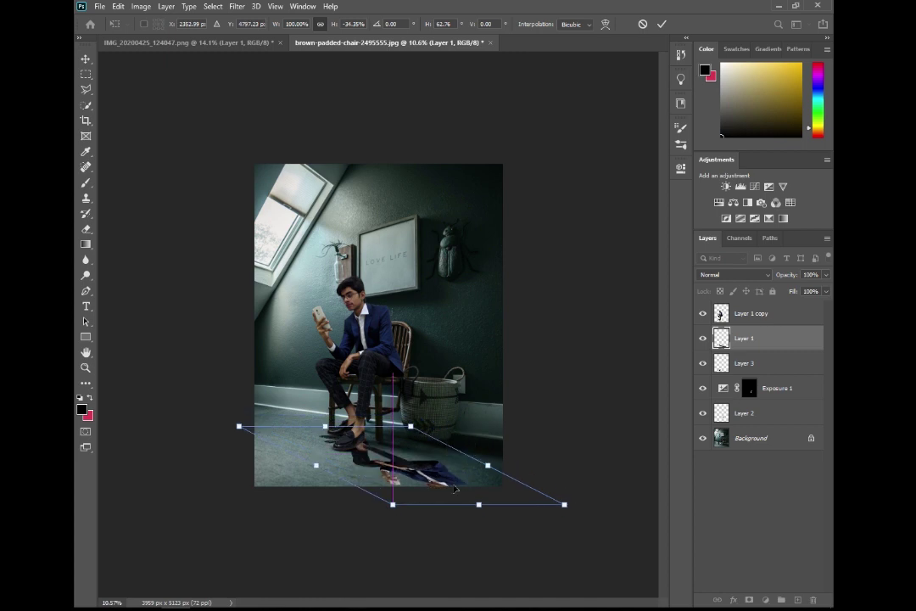
pyautogui.moveTo(479, 493); pyautogui.dragTo(504, 482)
pyautogui.moveTo(424, 448); pyautogui.dragTo(430, 459)
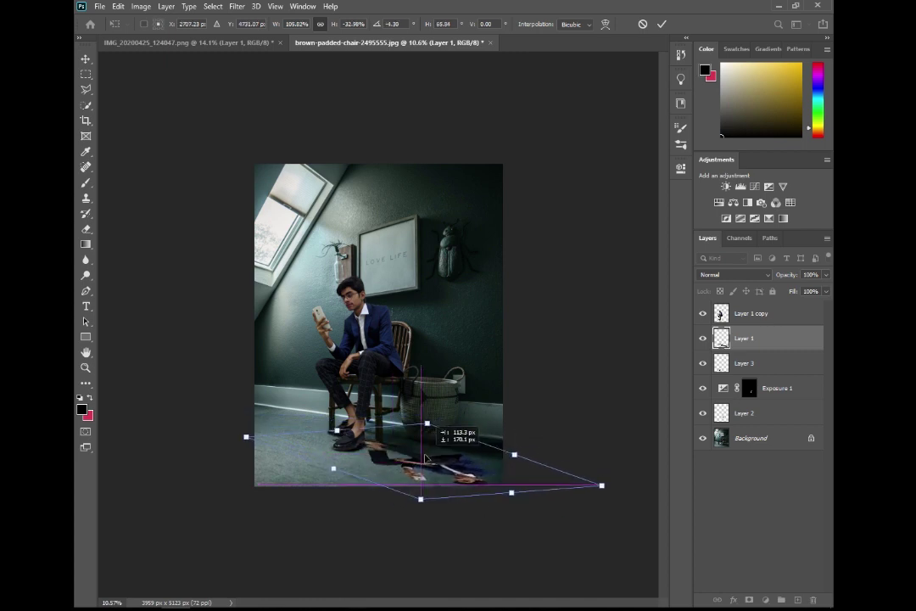
pyautogui.moveTo(456, 508); pyautogui.dragTo(437, 493)
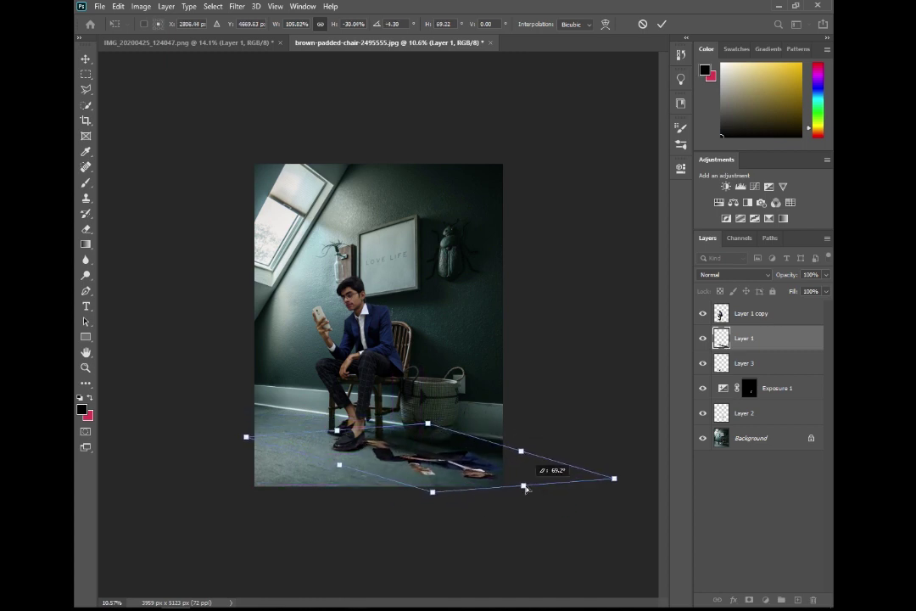
pyautogui.press('Return')
# Blacken the shadow with Hue/Saturation Lightness -100, then rotate and widen it rightward
pyautogui.hotkey('ctrl', 'u')
pyautogui.moveTo(608, 289); pyautogui.dragTo(552, 289)
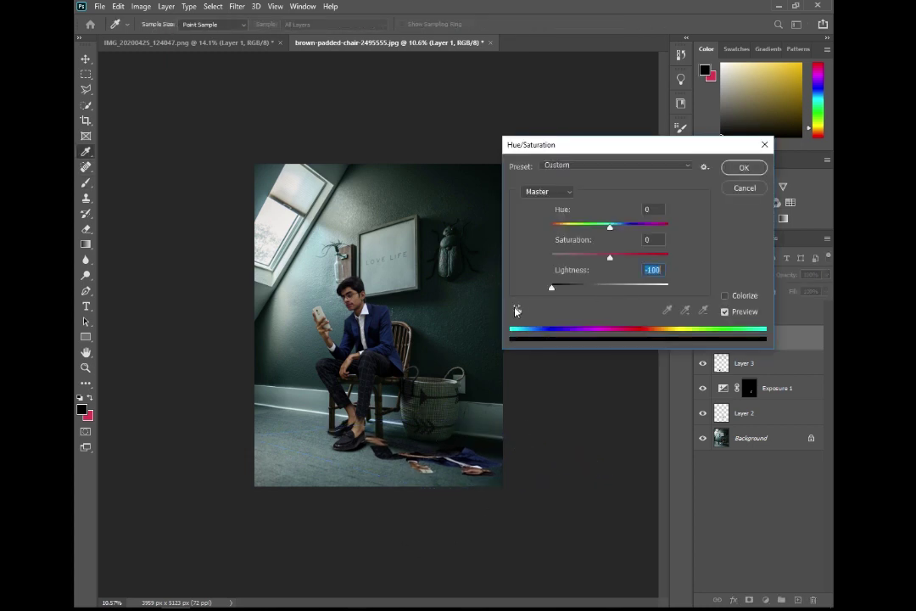
pyautogui.click(744, 167)
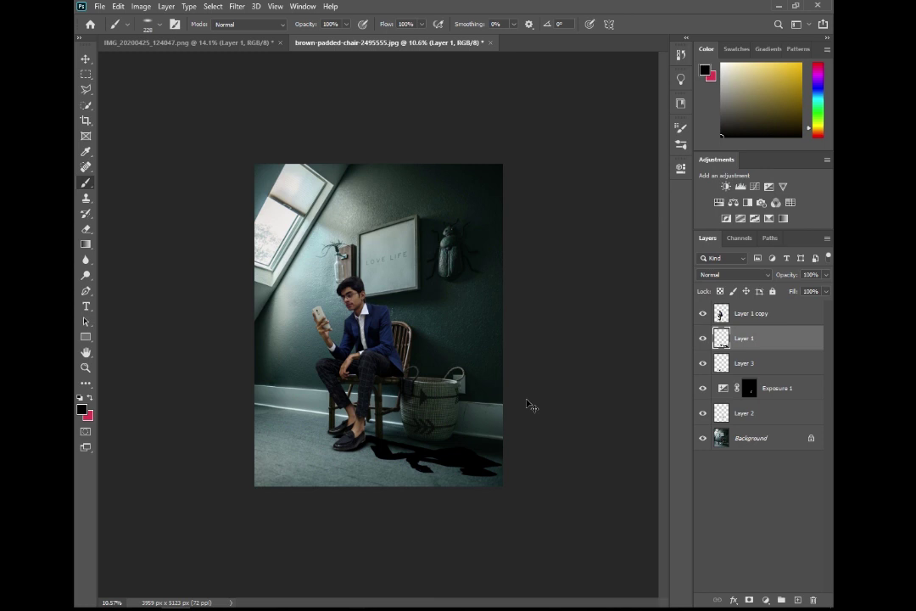
pyautogui.hotkey('ctrl', 't')
pyautogui.moveTo(471, 448); pyautogui.dragTo(461, 450)
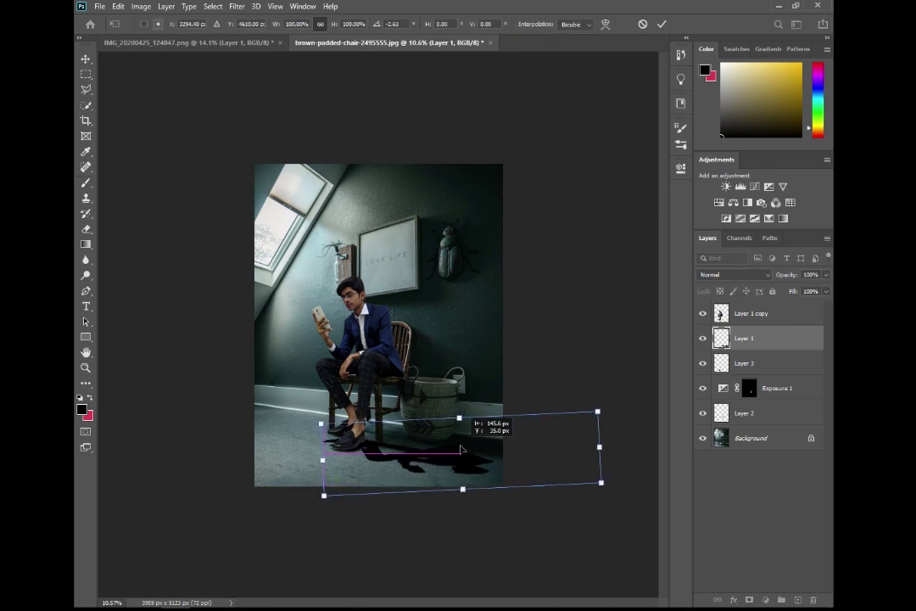
pyautogui.moveTo(494, 372); pyautogui.dragTo(482, 388)
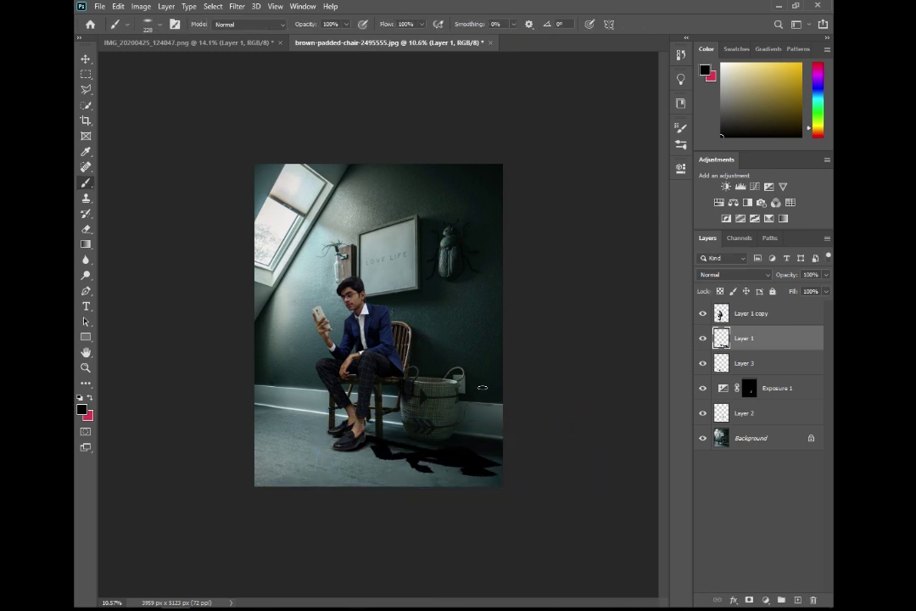
pyautogui.moveTo(482, 388); pyautogui.dragTo(479, 470)
pyautogui.moveTo(592, 486); pyautogui.dragTo(608, 484)
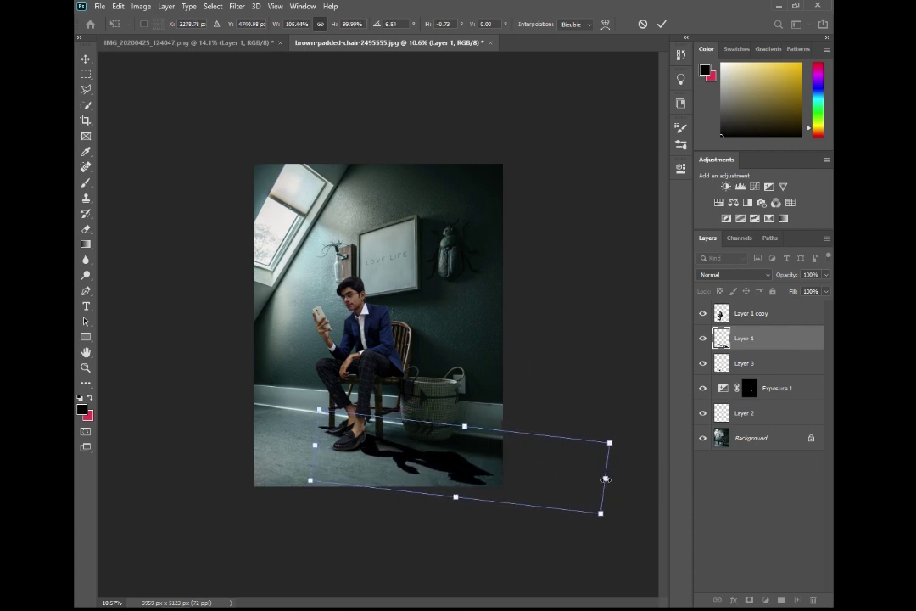
pyautogui.press('Return')
pyautogui.click(236, 6)
pyautogui.moveTo(245, 140)
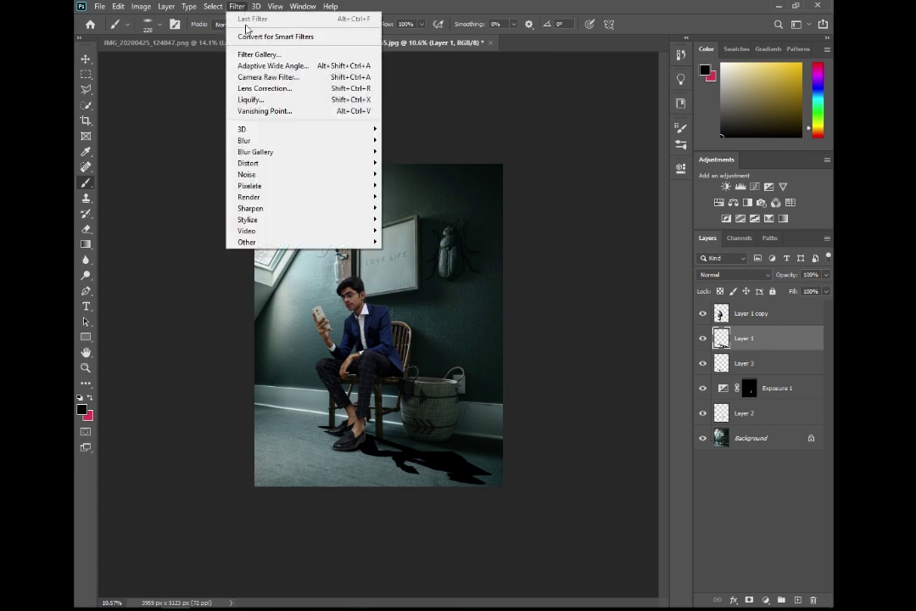
# Apply a roughly 70 px Gaussian Blur to the floor shadow, then zoom back to the man
pyautogui.click(423, 185)
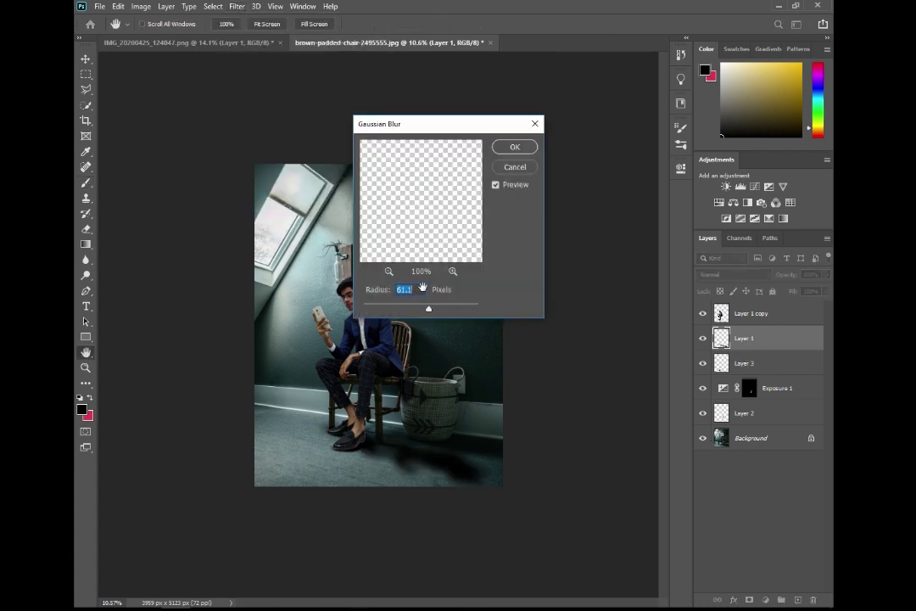
pyautogui.moveTo(432, 311); pyautogui.dragTo(455, 309)
pyautogui.click(515, 148)
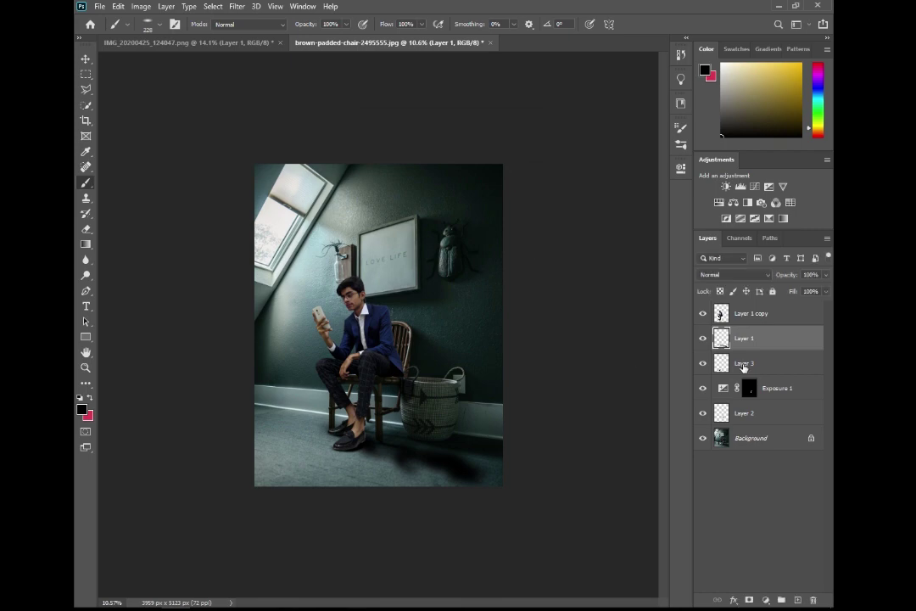
pyautogui.click(745, 365)
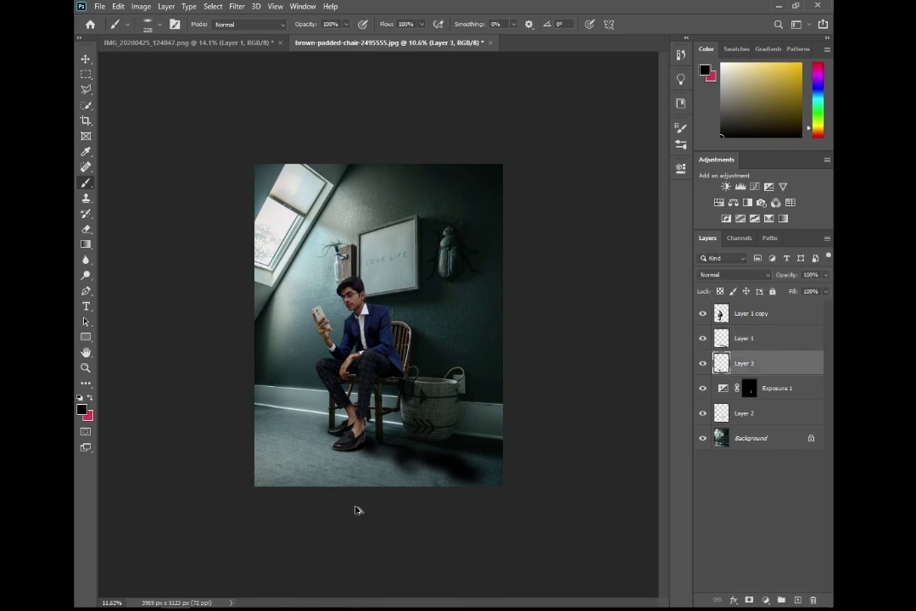
pyautogui.scroll(5, 361, 506)
pyautogui.moveTo(441, 482); pyautogui.dragTo(445, 397)
pyautogui.click(751, 313)
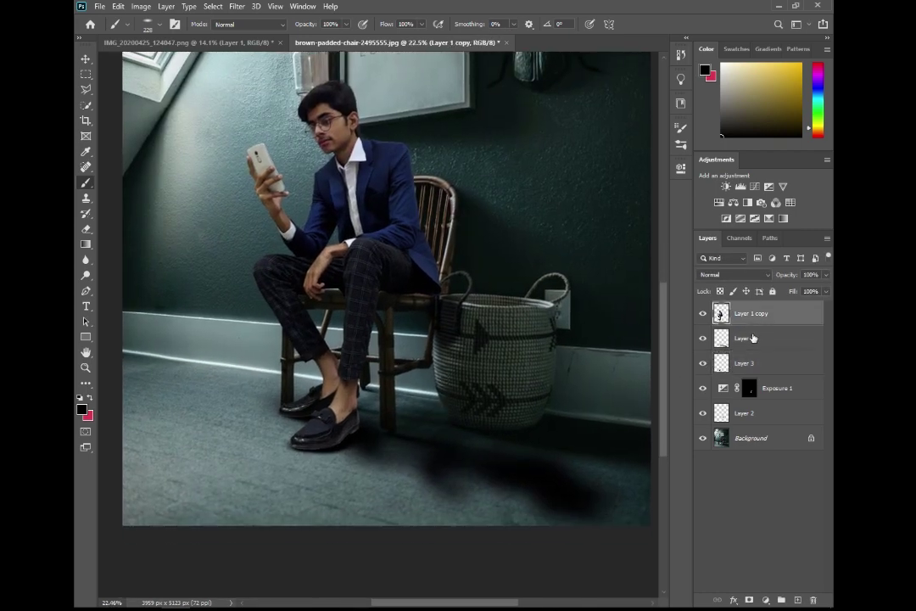
# Mask off part of the shadow near the basket and reshape the shadow
pyautogui.click(764, 342)
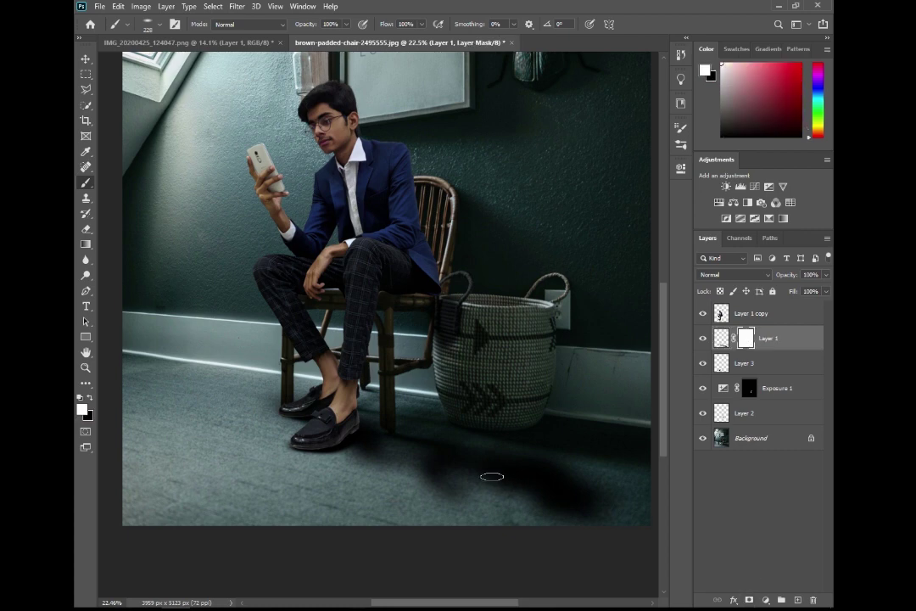
pyautogui.rightClick(306, 199)
pyautogui.press('Return')
pyautogui.press('x')
pyautogui.moveTo(399, 339); pyautogui.dragTo(455, 394)
pyautogui.hotkey('ctrl', 't')
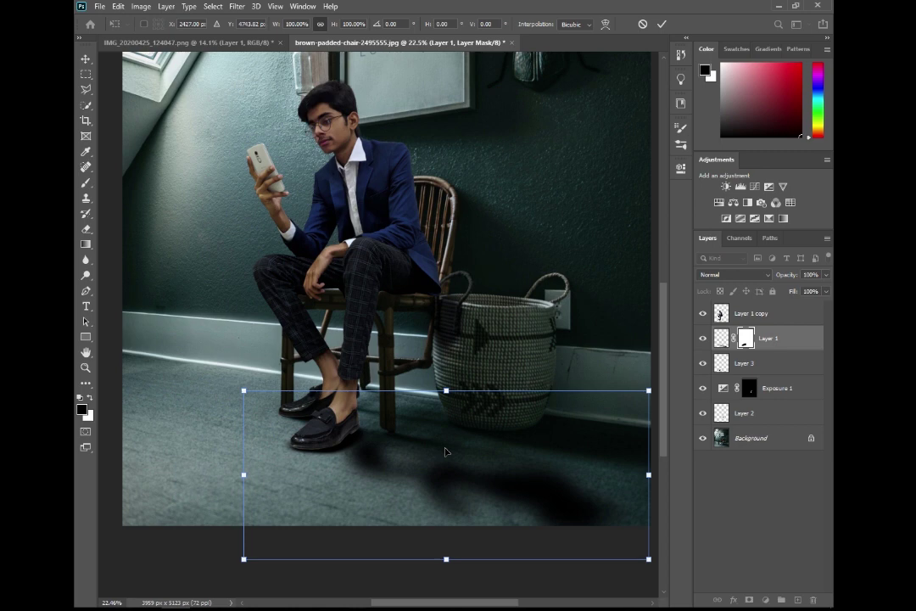
pyautogui.press('Return')
# Show the rulers, lower the brush opacity and darken the floor shadow under the chair
pyautogui.hotkey('ctrl', 'r')
pyautogui.hotkey('ctrl', 't')
pyautogui.press('Return')
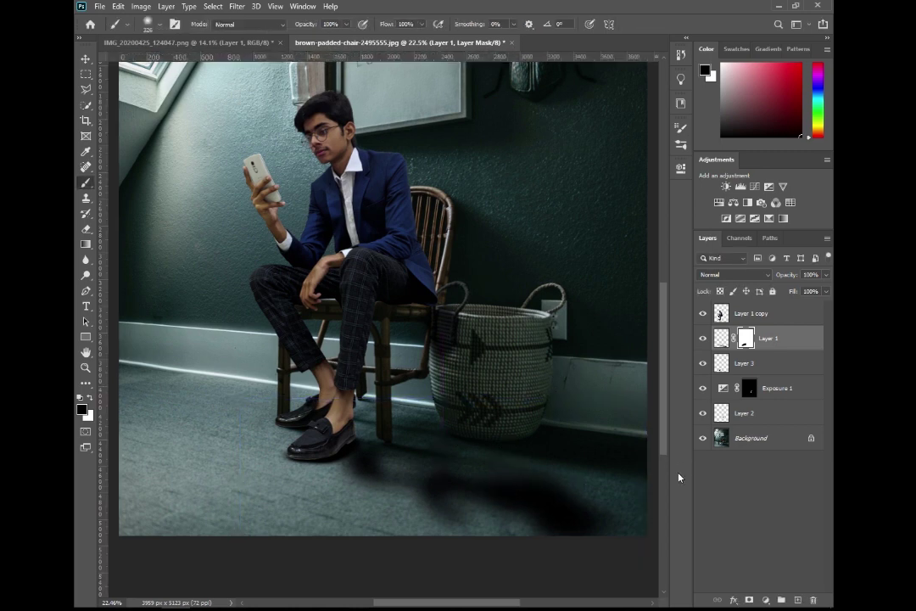
pyautogui.moveTo(305, 24); pyautogui.dragTo(219, 28)
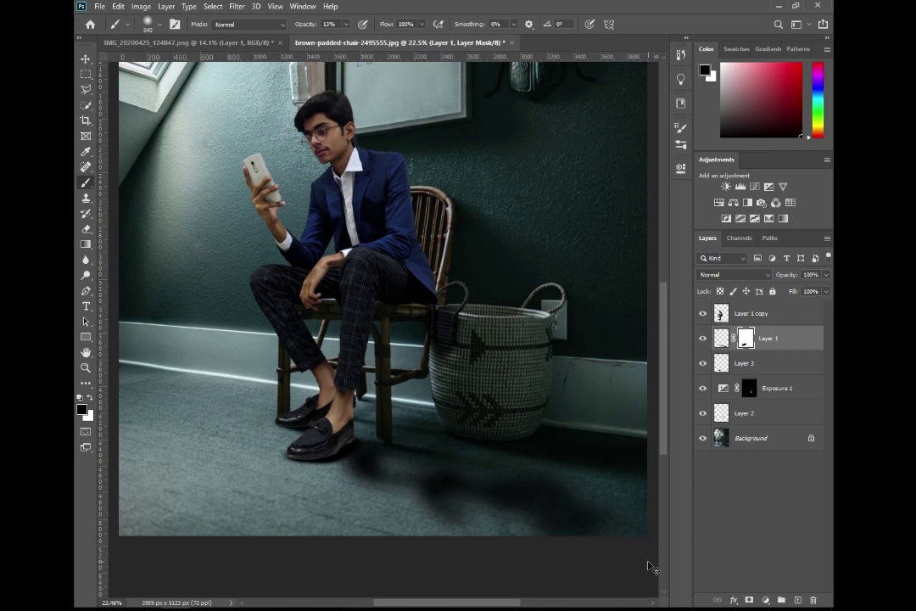
pyautogui.hotkey('ctrl', '2')
pyautogui.moveTo(473, 484); pyautogui.dragTo(390, 460)
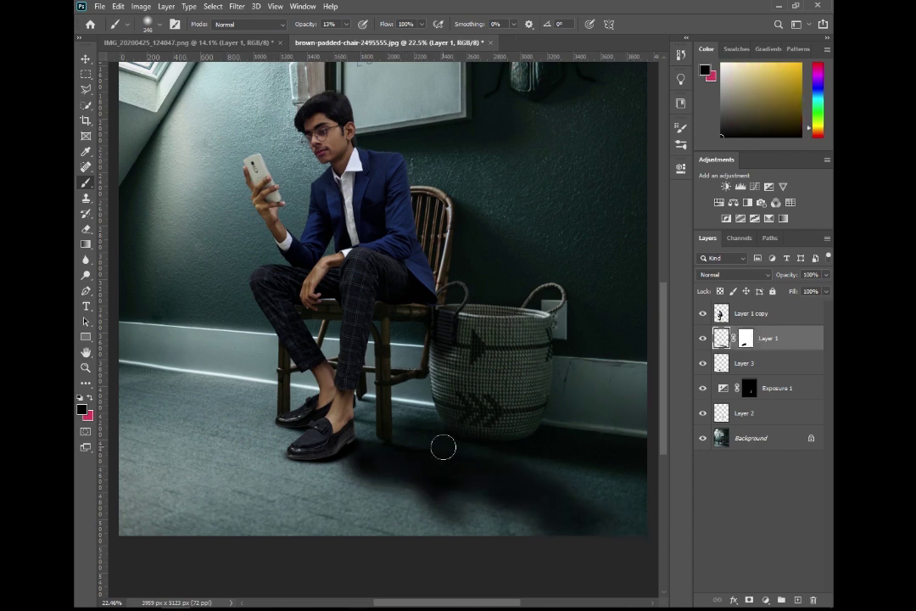
pyautogui.scroll(-3, 613, 498)
pyautogui.scroll(1, 509, 518)
pyautogui.scroll(3, 426, 540)
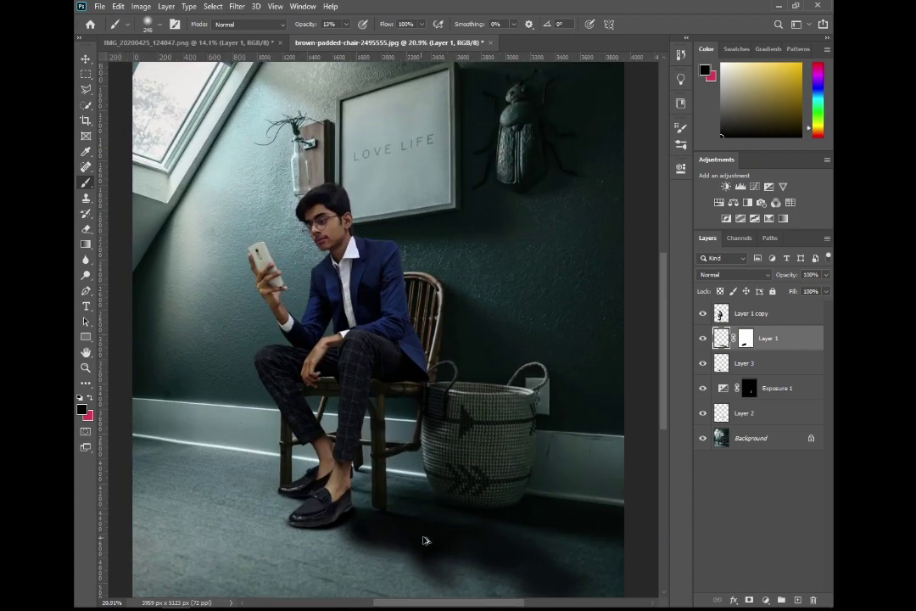
# Zoom the canvas and select Layer 3
pyautogui.press('z')
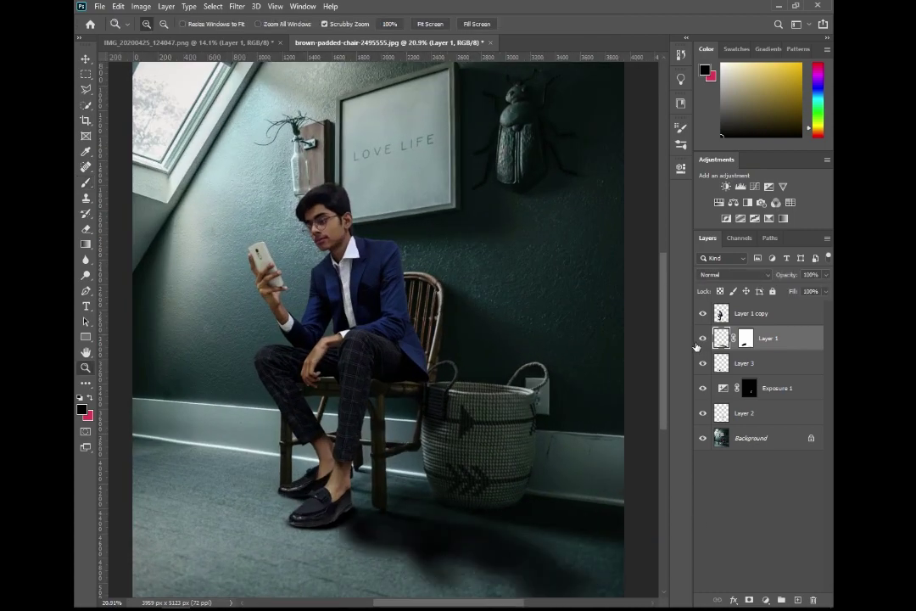
pyautogui.scroll(-1, 552, 458)
pyautogui.press('b')
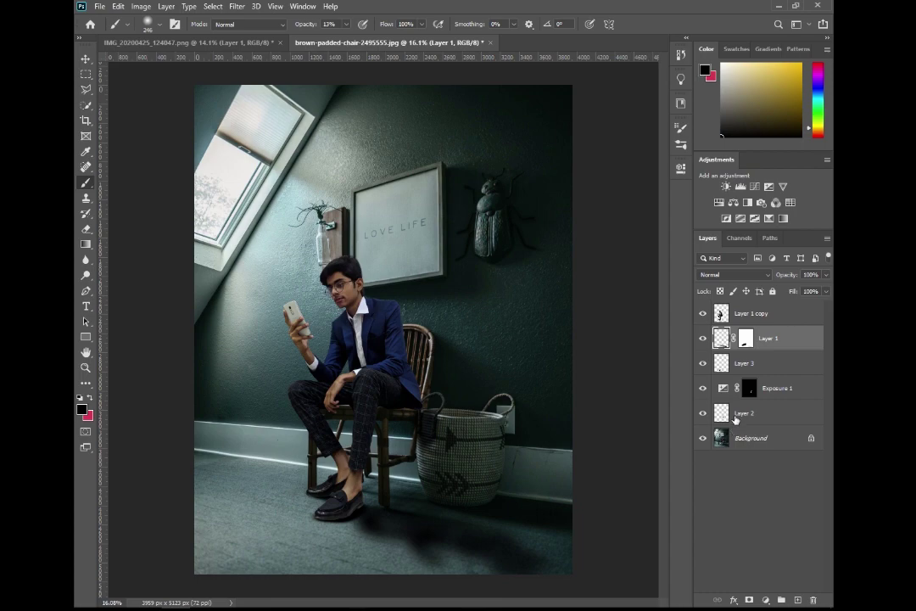
pyautogui.click(744, 363)
pyautogui.click(237, 6)
pyautogui.press('Escape')
pyautogui.scroll(2, 386, 532)
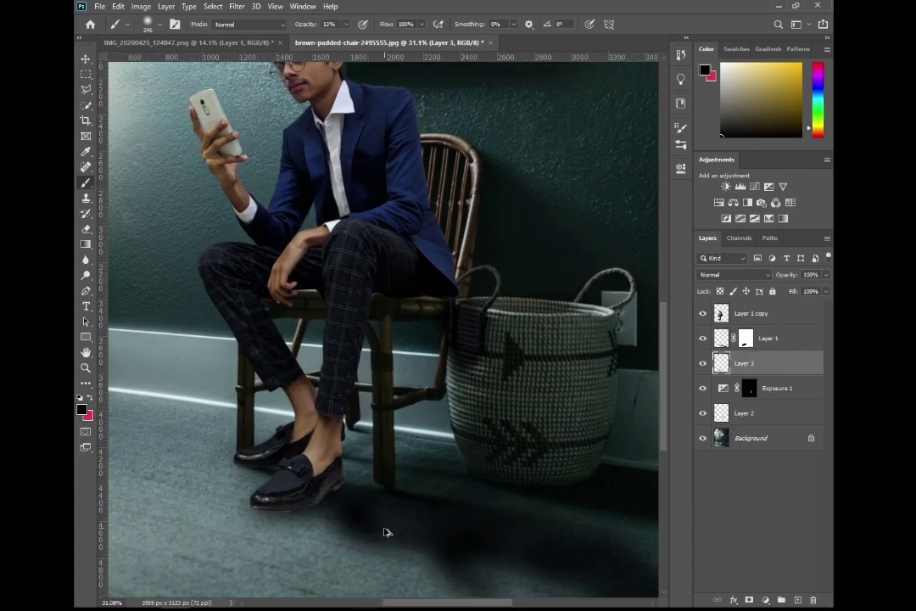
pyautogui.scroll(-2, 574, 500)
# Select Layer 1, target its mask and switch the paint colour to white
pyautogui.click(768, 337)
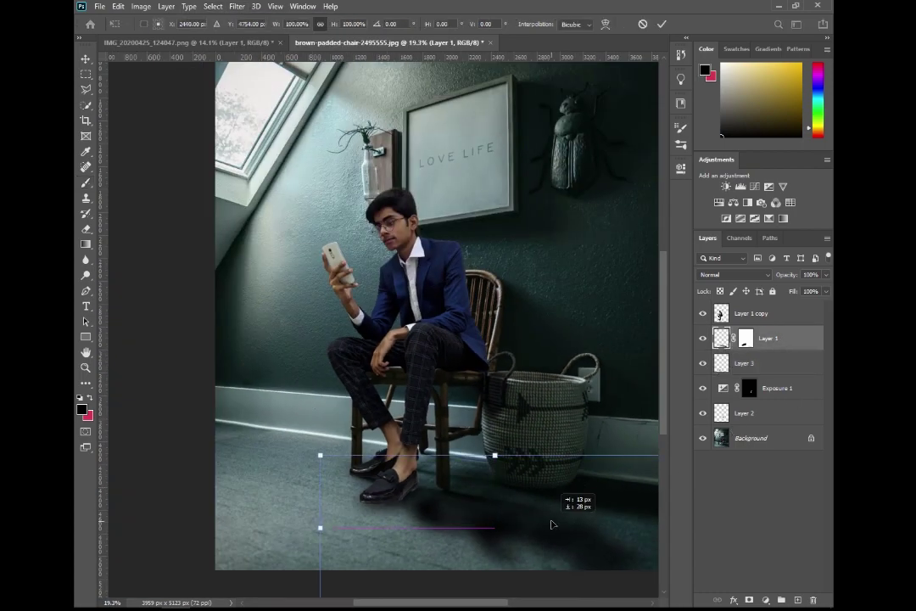
pyautogui.scroll(1, 506, 470)
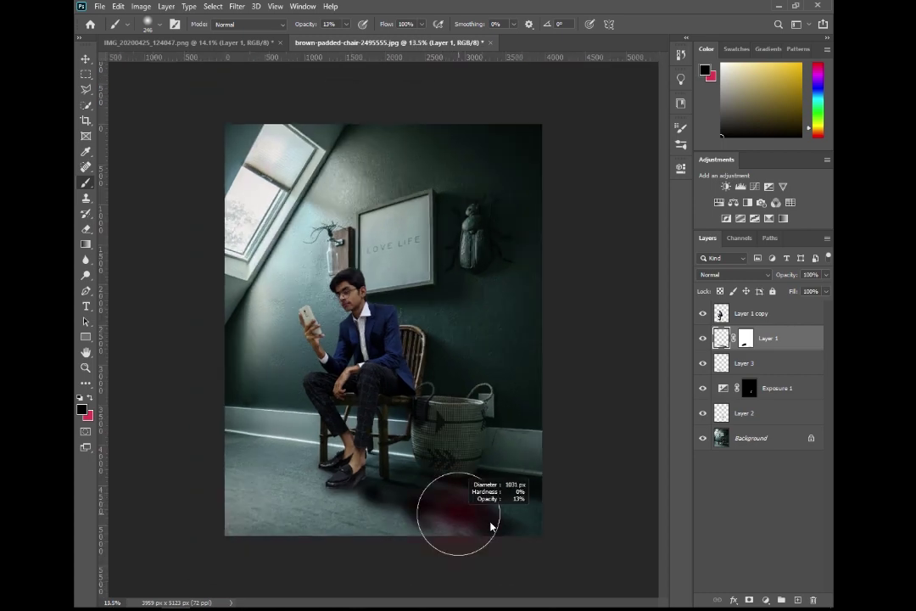
pyautogui.hotkey('ctrl', '\\')
pyautogui.scroll(1, 334, 505)
pyautogui.scroll(2, 339, 503)
pyautogui.press('x')
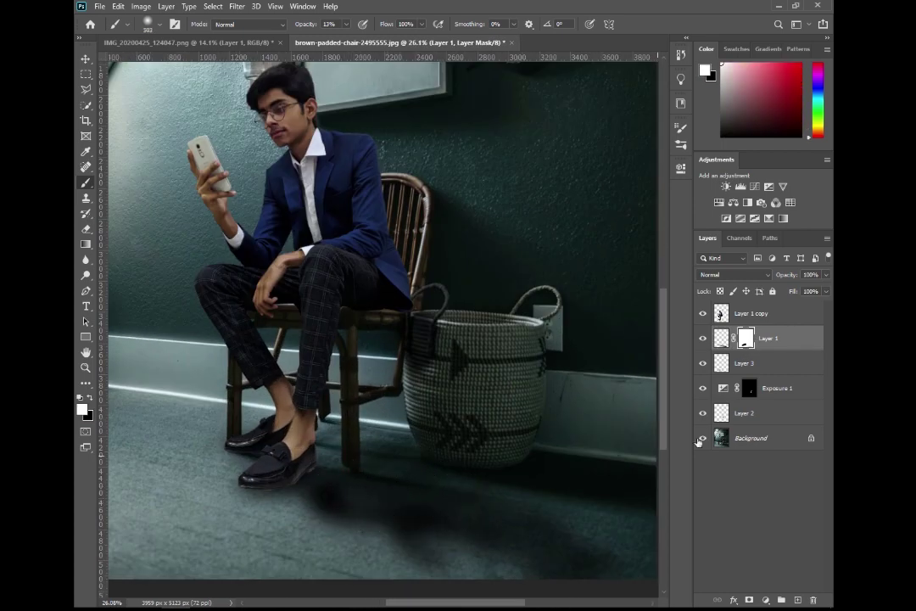
pyautogui.hotkey('ctrl', '2')
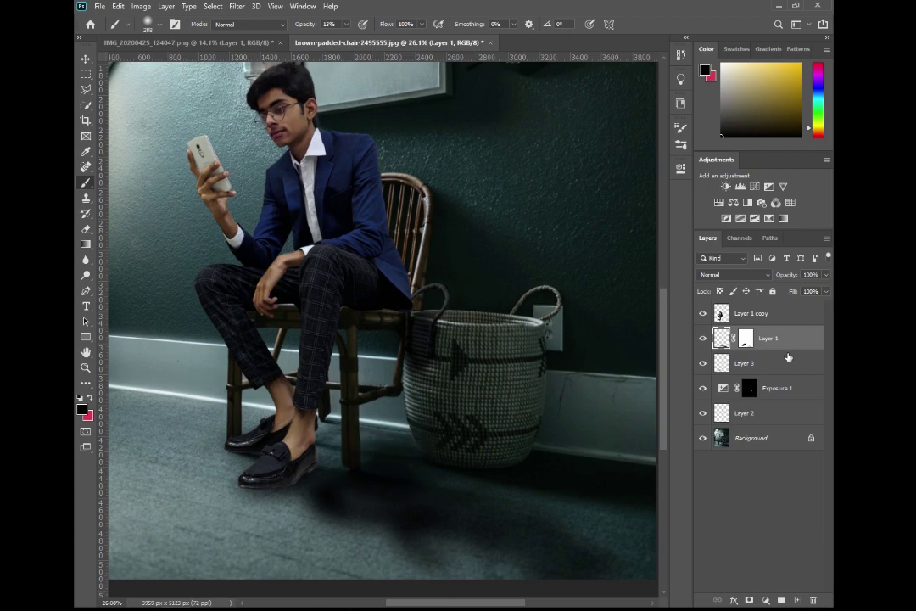
# Add a new empty layer above Layer 1 with a soft brush of about 241 px at 100% opacity
pyautogui.click(797, 600)
pyautogui.scroll(3, 323, 436)
pyautogui.scroll(1, 256, 506)
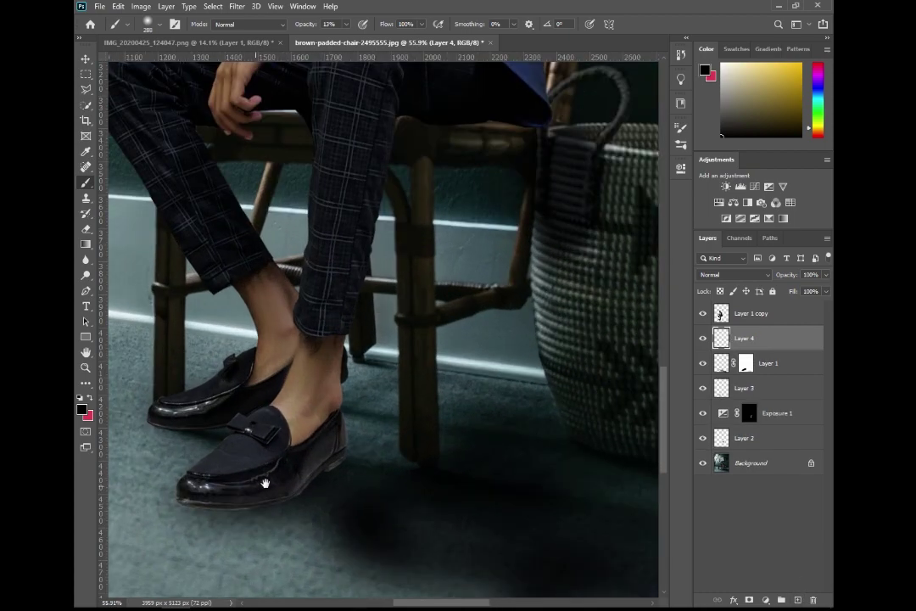
pyautogui.click(264, 480)
pyautogui.rightClick(294, 471)
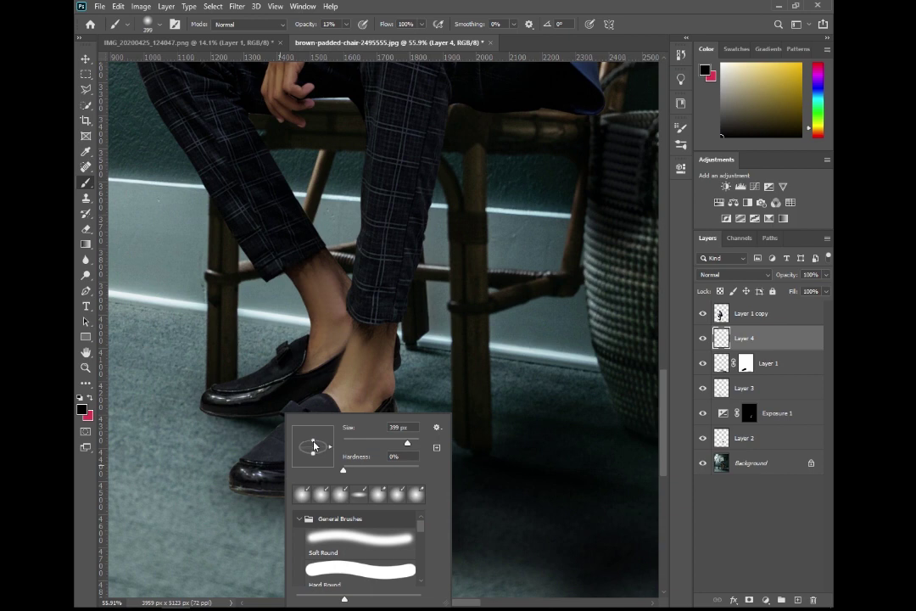
pyautogui.click(241, 474)
pyautogui.hotkey('ctrl', 'z')
pyautogui.press('0')
pyautogui.press('[')
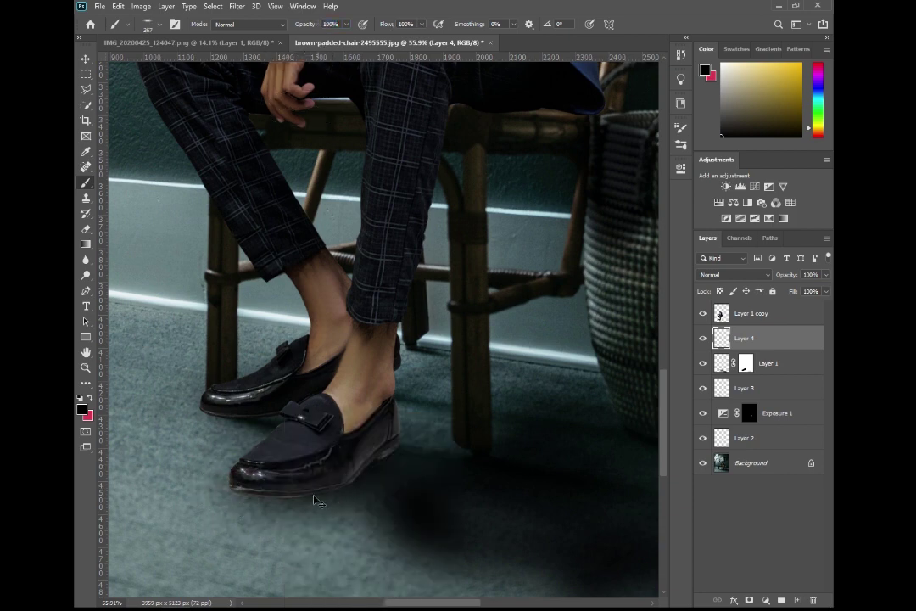
pyautogui.moveTo(283, 490); pyautogui.dragTo(255, 483)
# Paint a dark contact shadow beside the front shoe's heel
pyautogui.moveTo(381, 443); pyautogui.dragTo(370, 454)
pyautogui.press('e')
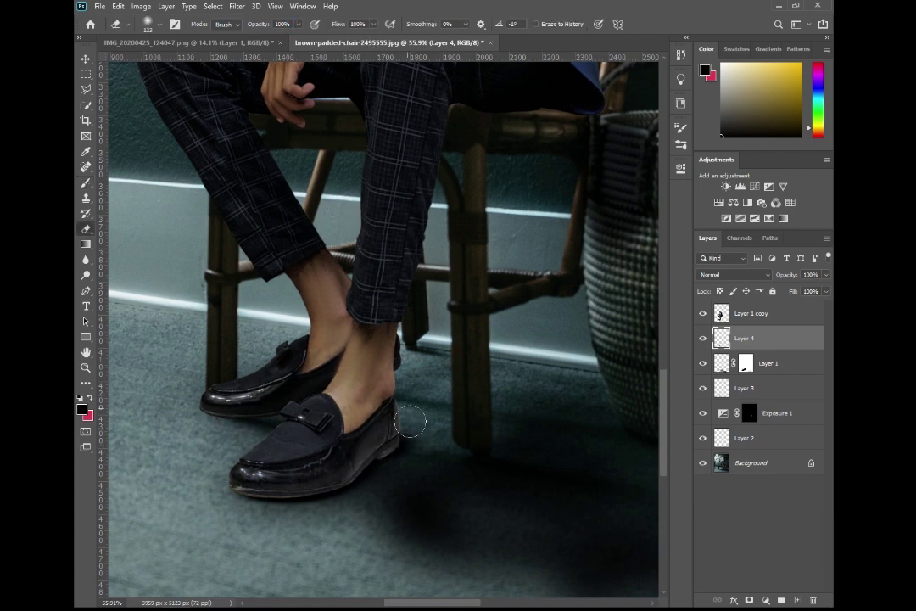
pyautogui.press('b')
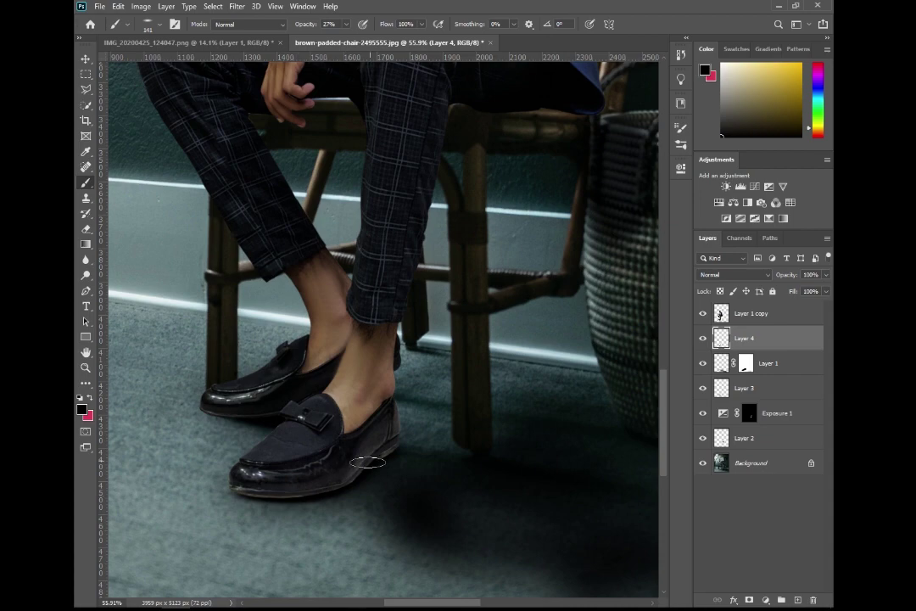
pyautogui.hotkey('ctrl', '-')
pyautogui.hotkey('ctrl', '-')
pyautogui.hotkey('ctrl', '-')
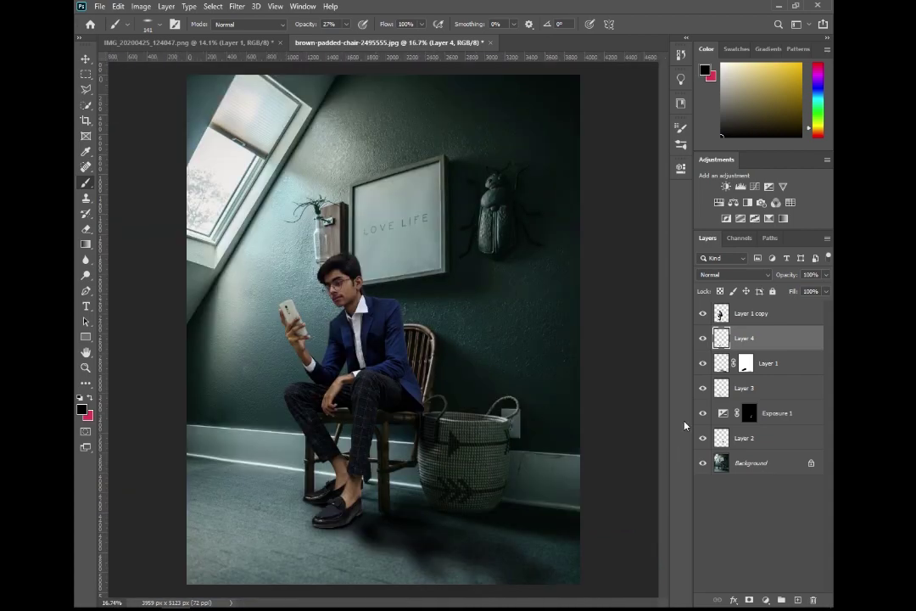
# Target Layer 1's mask and set a large soft brush at 100% opacity
pyautogui.keyDown('alt'); pyautogui.scroll(-2, 435, 527); pyautogui.keyUp('alt')
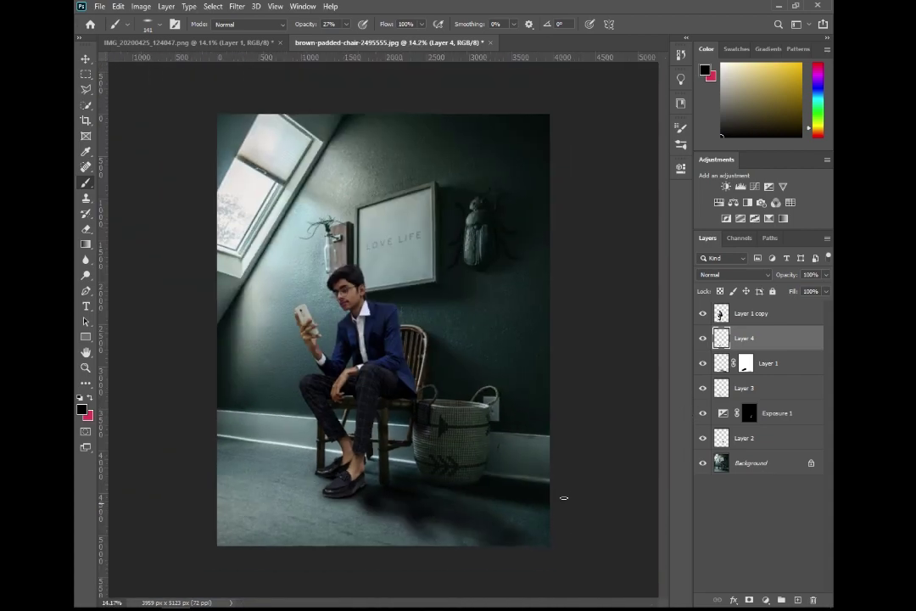
pyautogui.click(702, 363)
pyautogui.click(745, 363)
pyautogui.press(']')
pyautogui.press(']')
pyautogui.press(']')
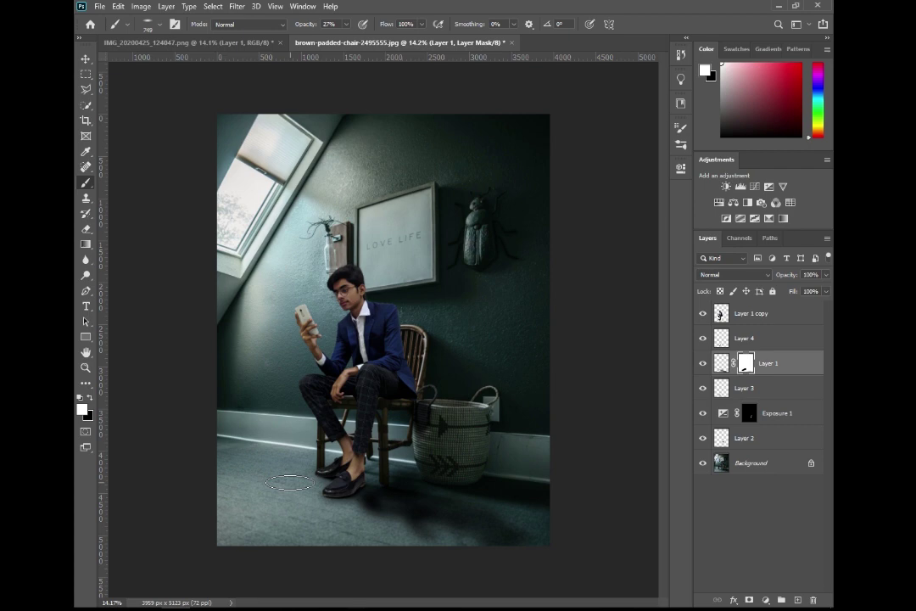
pyautogui.moveTo(305, 24); pyautogui.dragTo(367, 24)
pyautogui.rightClick(345, 334)
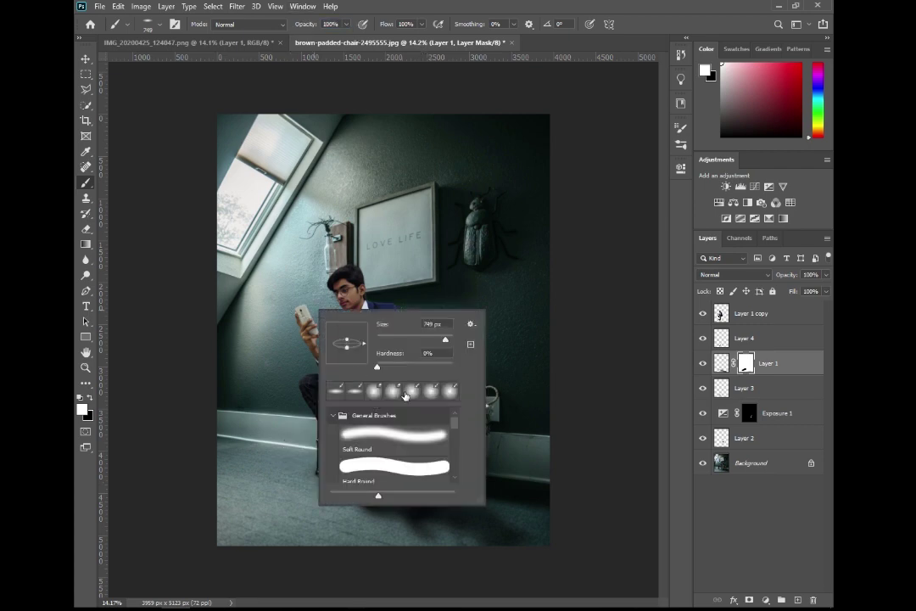
pyautogui.press('e')
pyautogui.press('b')
pyautogui.press('Escape')
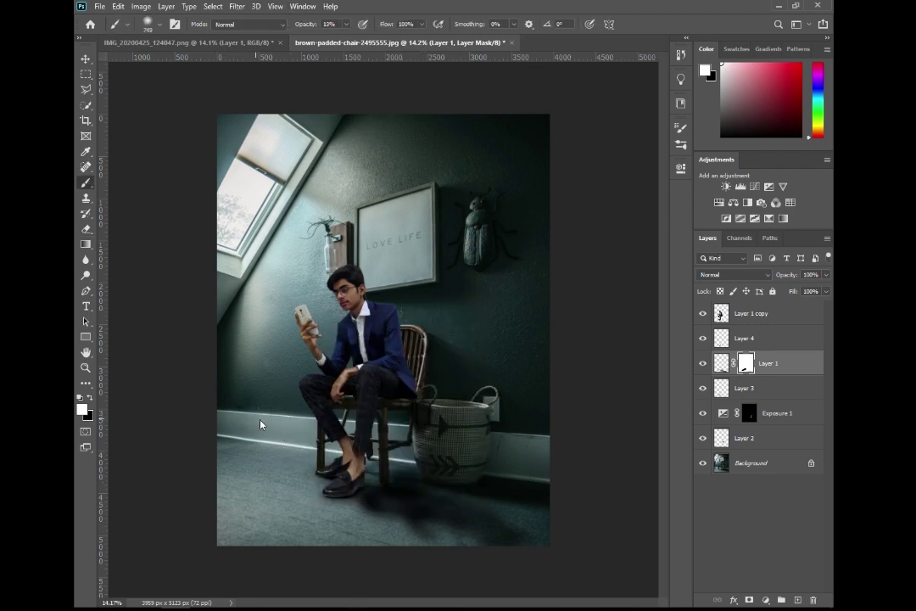
pyautogui.write('100')
pyautogui.press('Return')
# Toggle Layer 1's mask off and back on to compare, then select Layer 4
pyautogui.scroll(-3, 632, 413)
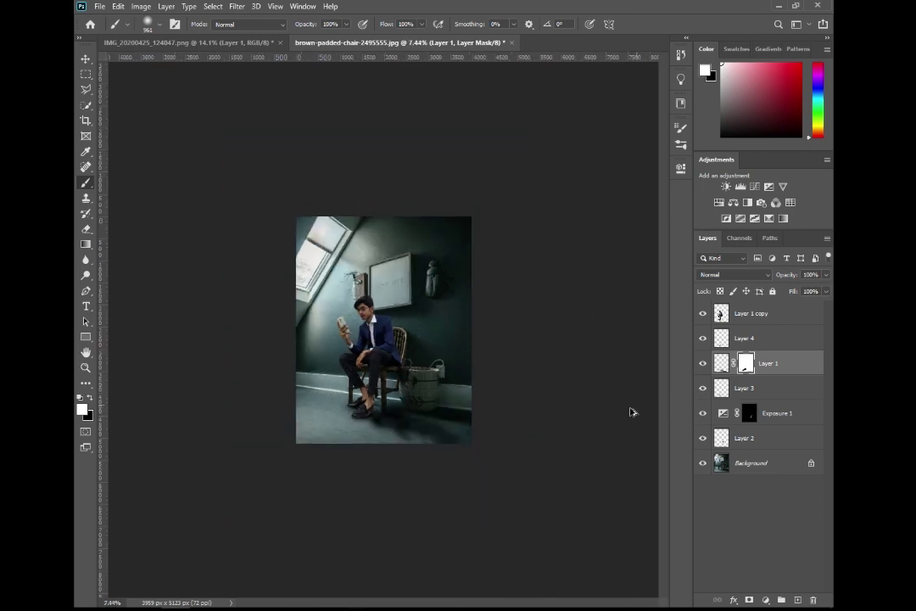
pyautogui.scroll(3, 607, 432)
pyautogui.scroll(1, 608, 432)
pyautogui.keyDown('shift'); pyautogui.click(746, 363); pyautogui.keyUp('shift')
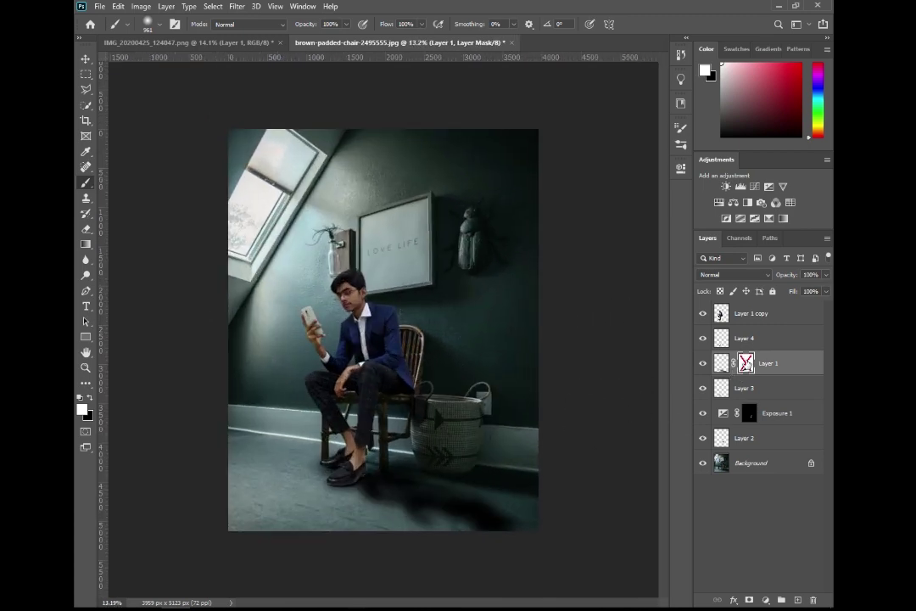
pyautogui.keyDown('shift'); pyautogui.click(746, 363); pyautogui.keyUp('shift')
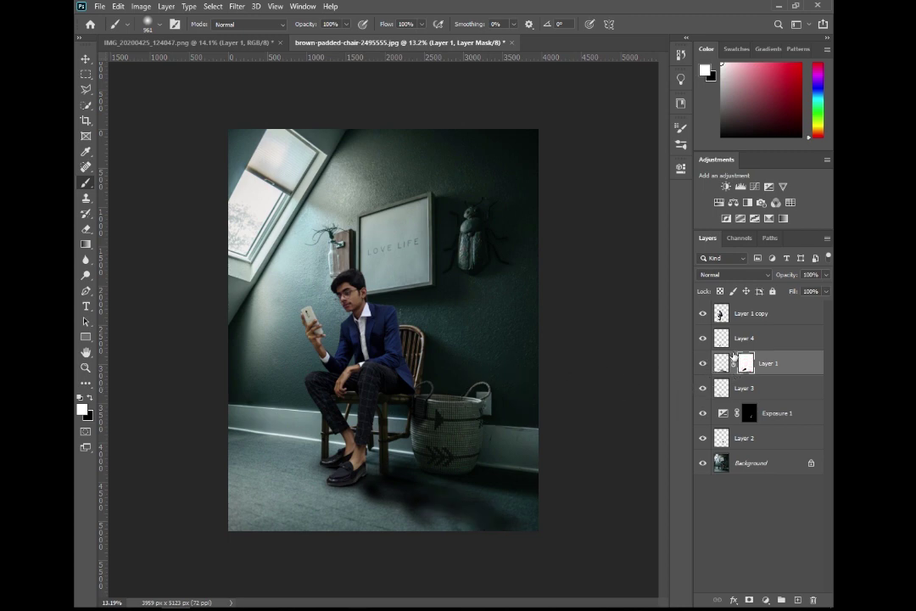
pyautogui.click(759, 344)
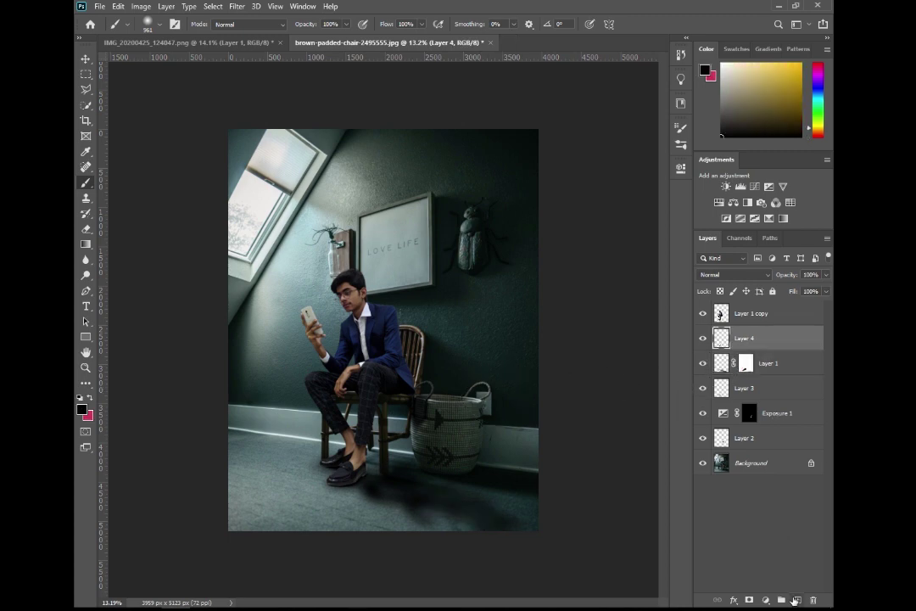
# On a new Layer 5, paint black shading on the trousers beneath the thigh, then select Layer 1 copy
pyautogui.click(795, 600)
pyautogui.scroll(5, 345, 400)
pyautogui.moveTo(346, 400)
pyautogui.mouseDown()
pyautogui.moveTo(336, 421)
pyautogui.moveTo(390, 421)
pyautogui.mouseUp()
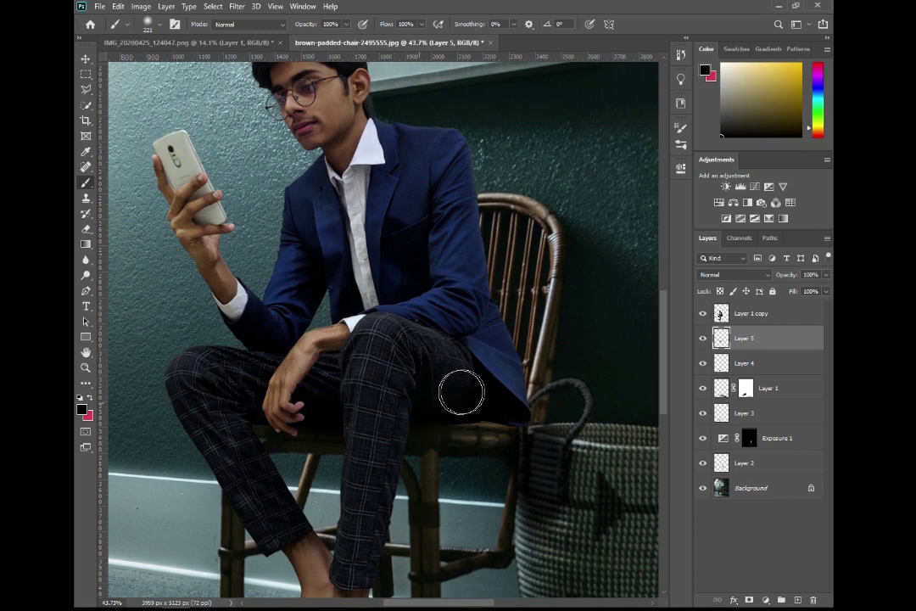
pyautogui.click(329, 418)
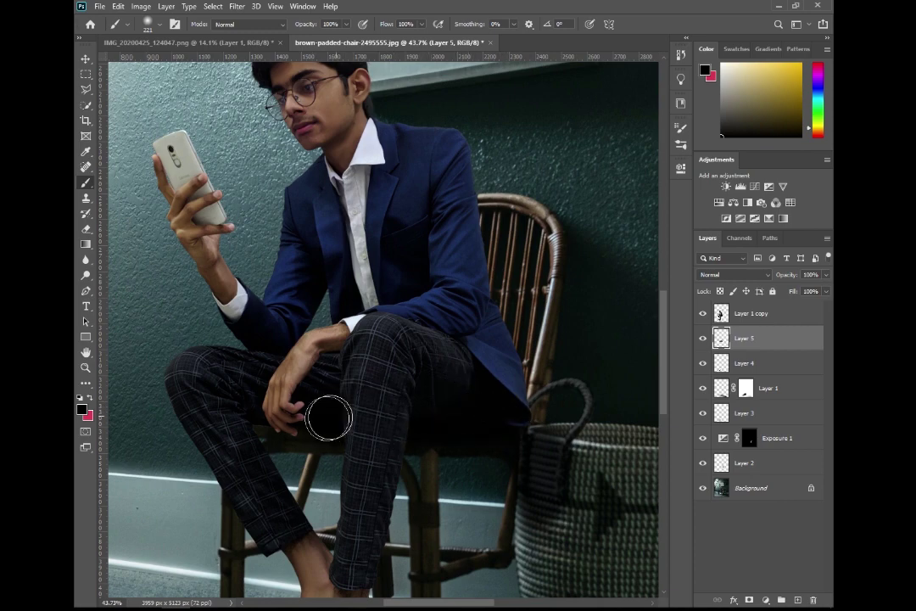
pyautogui.scroll(-2, 356, 409)
pyautogui.scroll(-3, 410, 430)
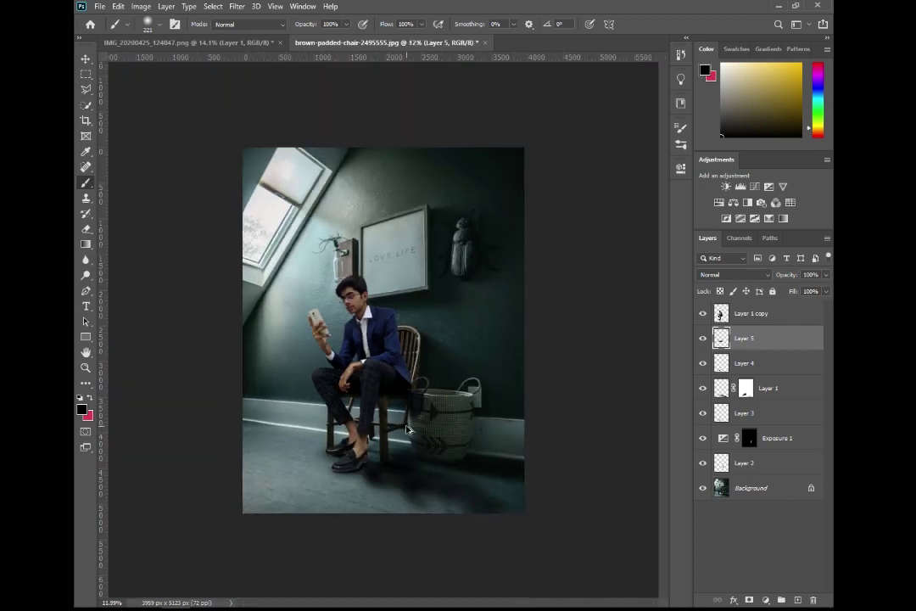
pyautogui.scroll(1, 407, 431)
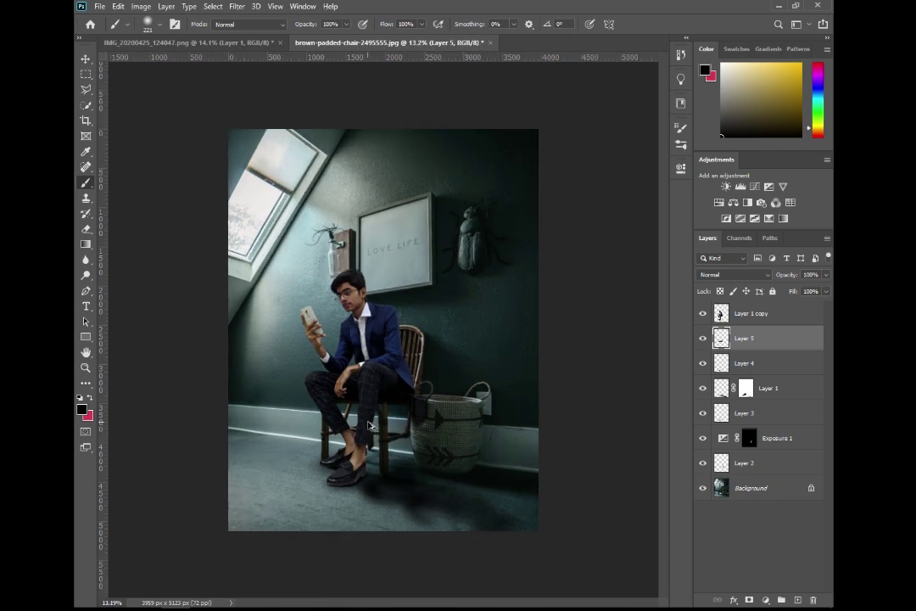
pyautogui.click(753, 318)
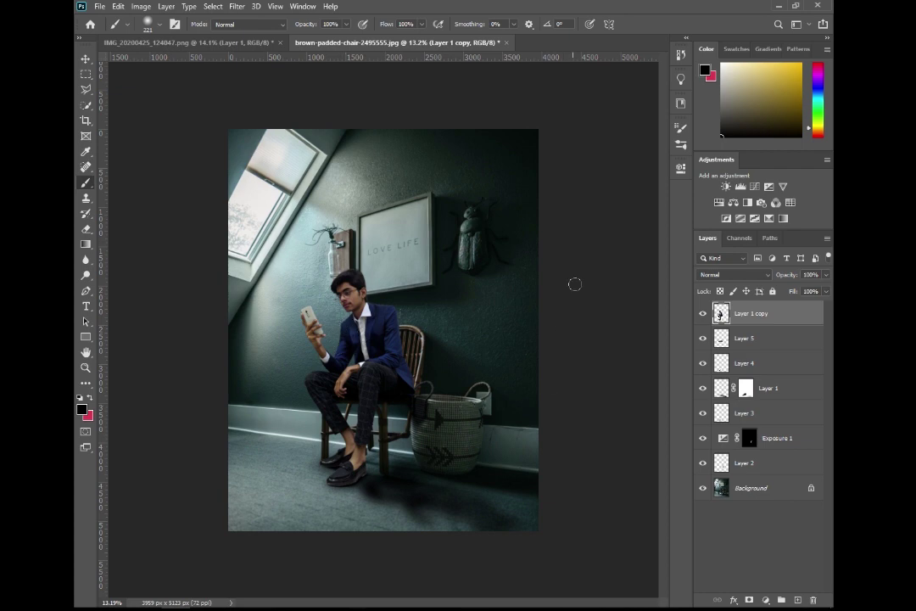
# Zoom in and delete Layer 3
pyautogui.hotkey('ctrl', '+')
pyautogui.scroll(1, 366, 320)
pyautogui.scroll(1, 367, 316)
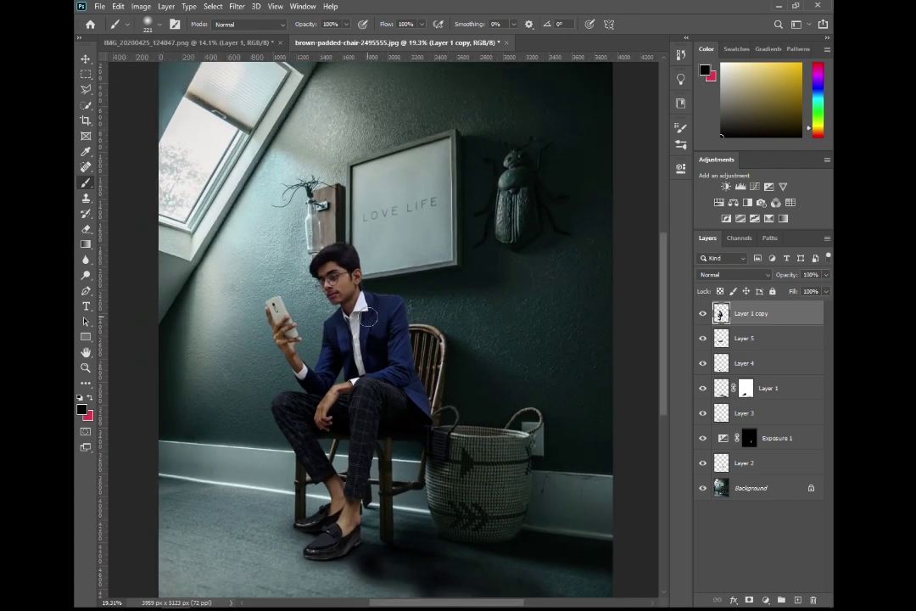
pyautogui.click(760, 416)
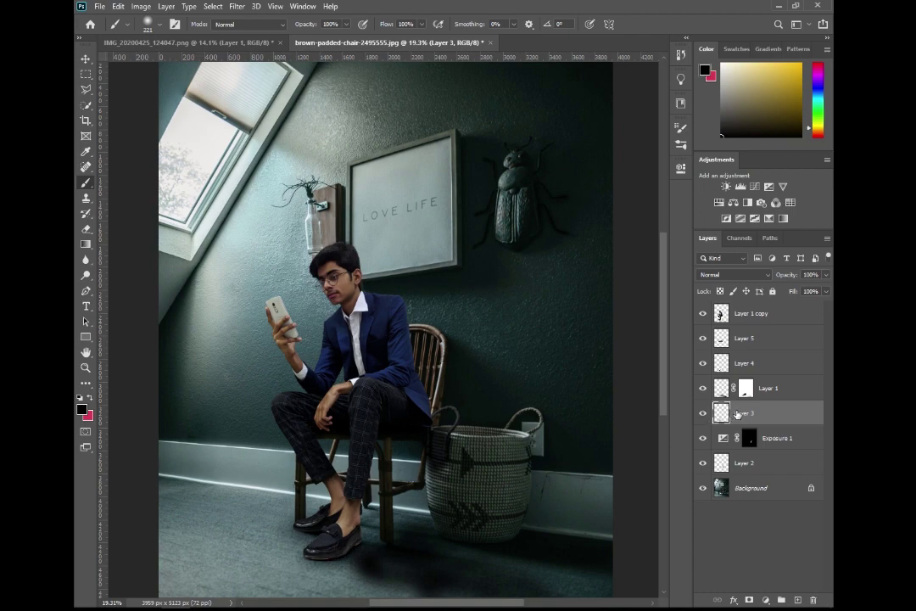
pyautogui.press('Delete')
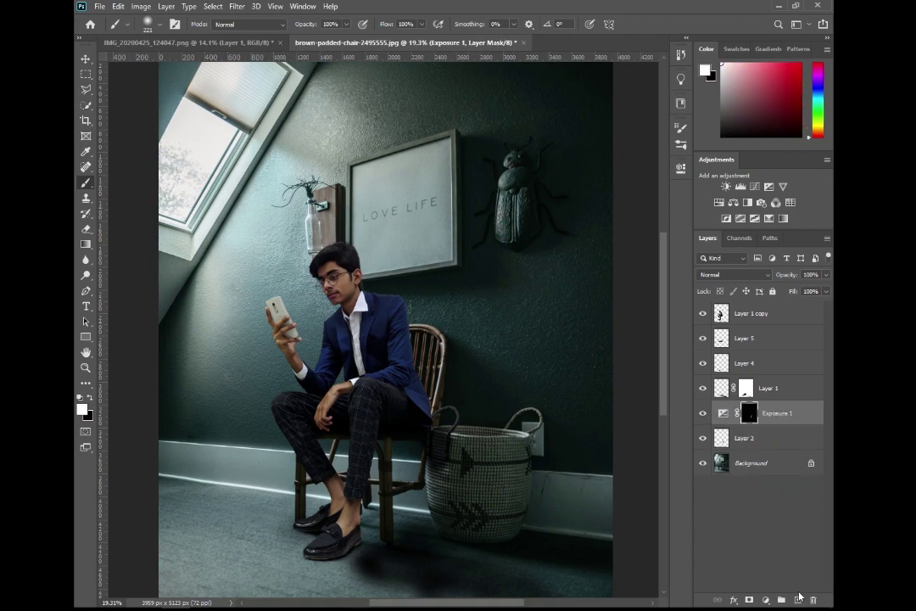
# On a new layer above Exposure 1, paint a soft shadow on the carpet beside the front shoe
pyautogui.click(798, 599)
pyautogui.scroll(1, 448, 536)
pyautogui.scroll(1, 373, 548)
pyautogui.scroll(1, 389, 481)
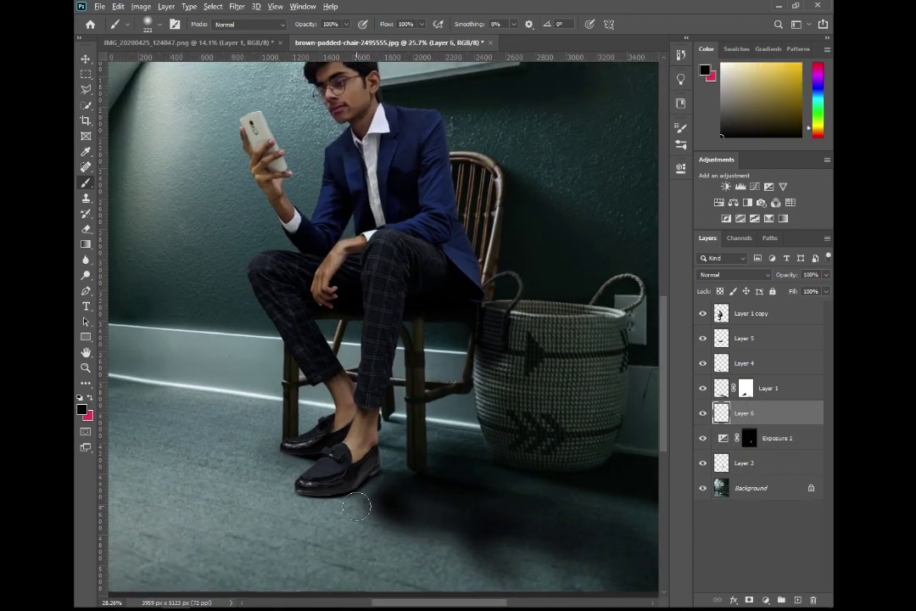
pyautogui.scroll(5, 356, 507)
pyautogui.rightClick(359, 415)
pyautogui.moveTo(359, 482)
pyautogui.mouseDown()
pyautogui.moveTo(372, 458)
pyautogui.moveTo(348, 486)
pyautogui.moveTo(384, 463)
pyautogui.moveTo(355, 464)
pyautogui.mouseUp()
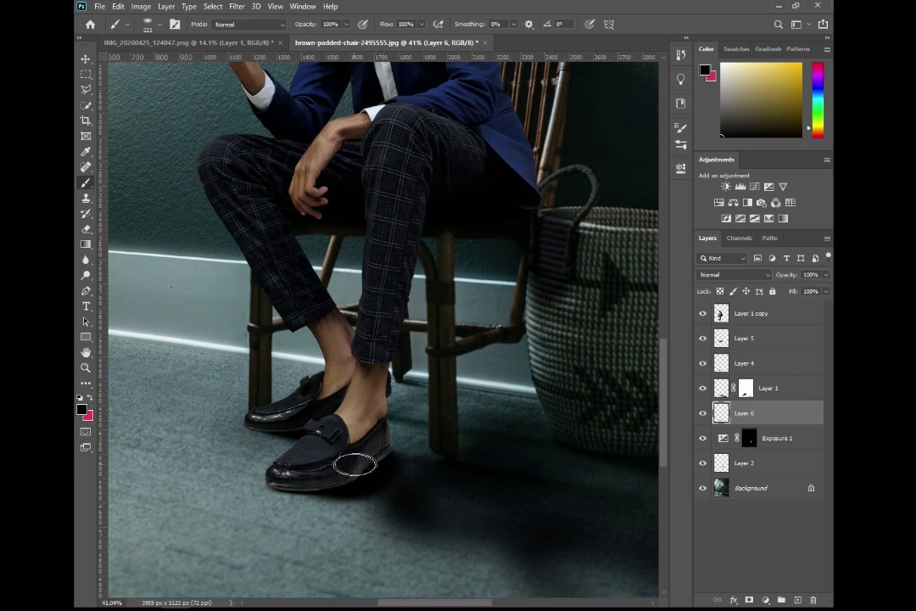
# Apply a Gaussian Blur of about 40 px radius to the shoe shadow
pyautogui.click(236, 6)
pyautogui.moveTo(254, 140)
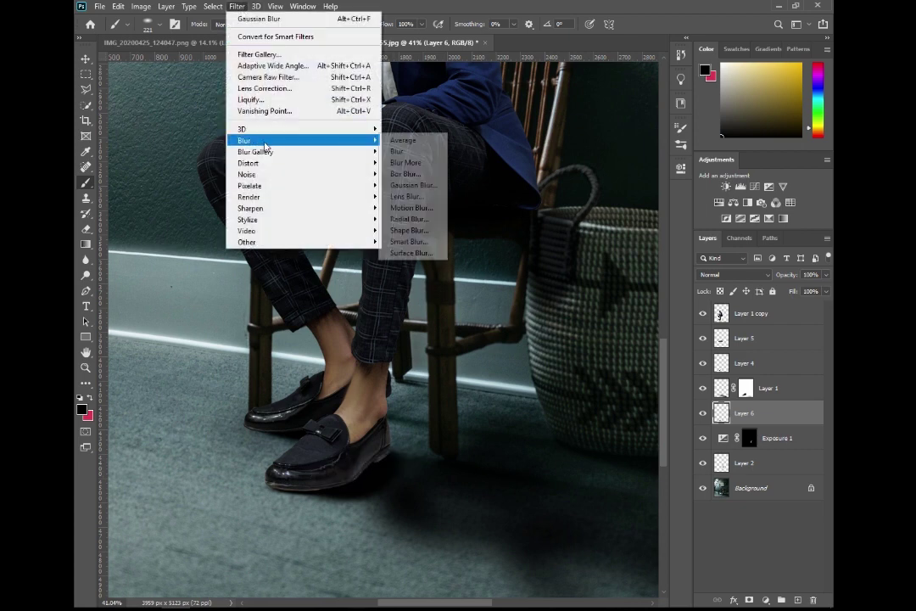
pyautogui.click(414, 185)
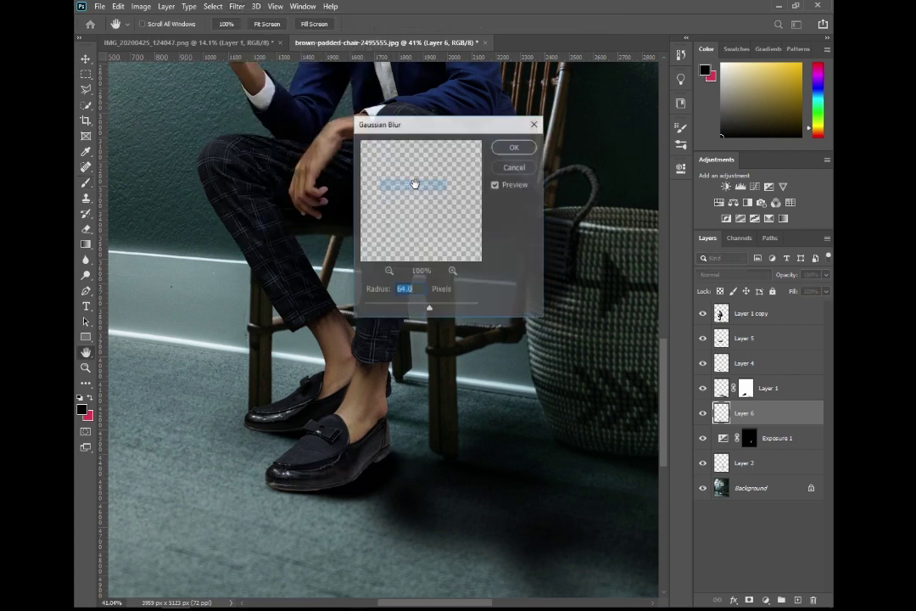
pyautogui.moveTo(421, 312); pyautogui.dragTo(414, 312)
pyautogui.click(415, 311)
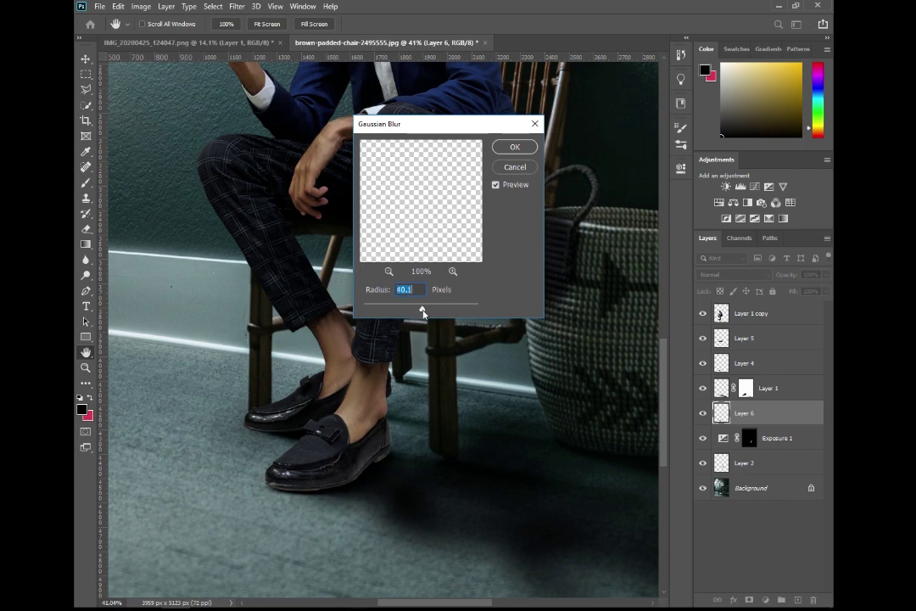
pyautogui.click(514, 148)
pyautogui.press('b')
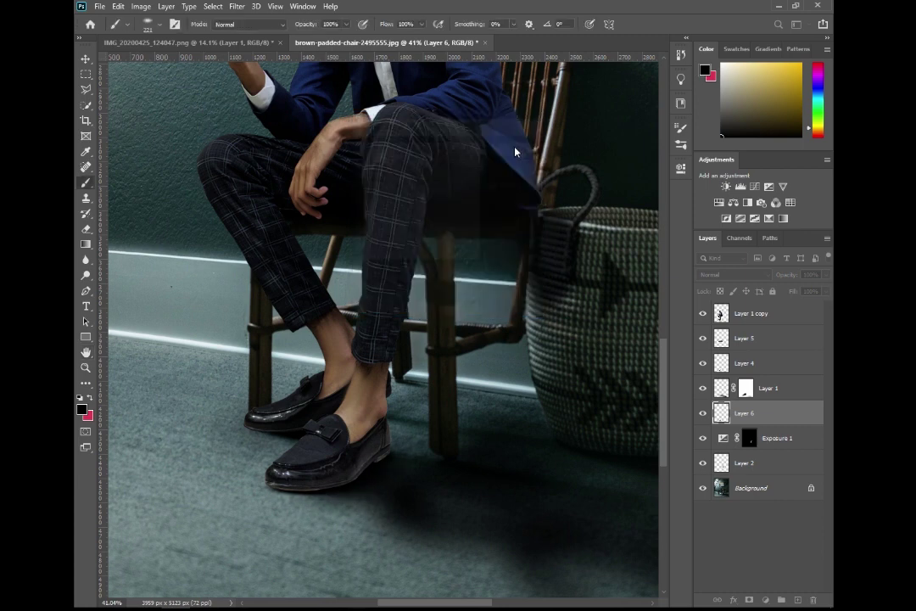
pyautogui.scroll(-3, 486, 311)
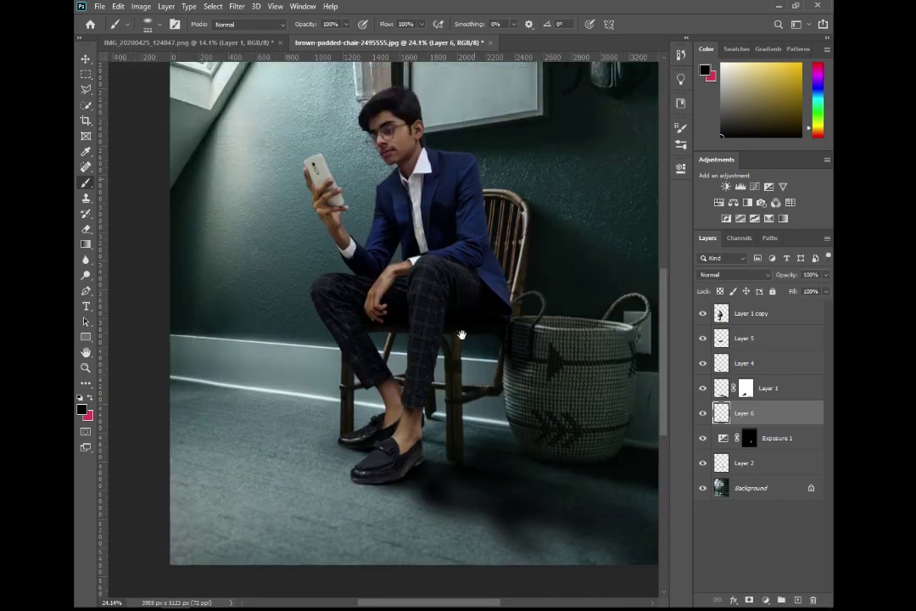
# Add an Exposure adjustment of about −2.04 clipped to Layer 1 copy
pyautogui.scroll(5, 486, 311)
pyautogui.click(751, 313)
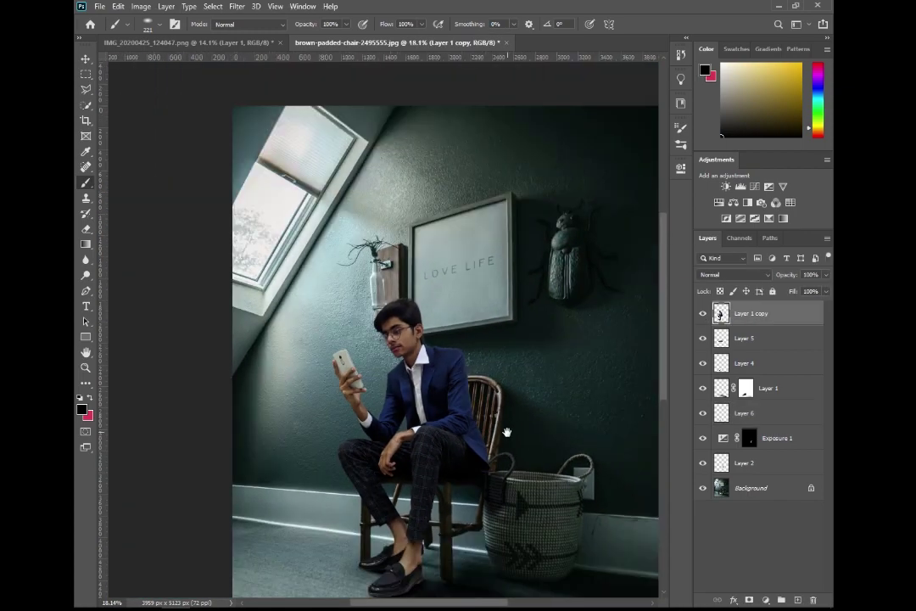
pyautogui.scroll(-2, 513, 375)
pyautogui.click(769, 185)
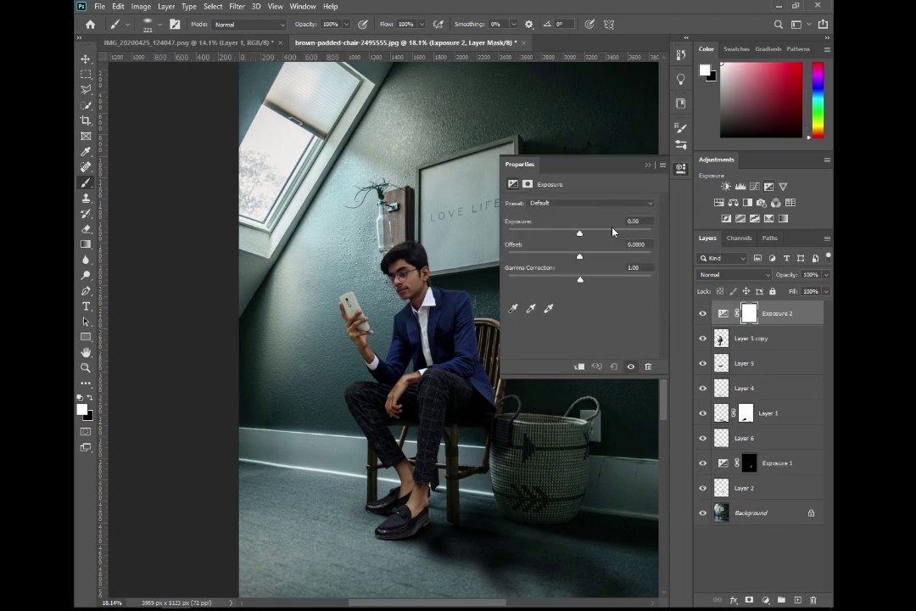
pyautogui.moveTo(580, 235); pyautogui.dragTo(552, 244)
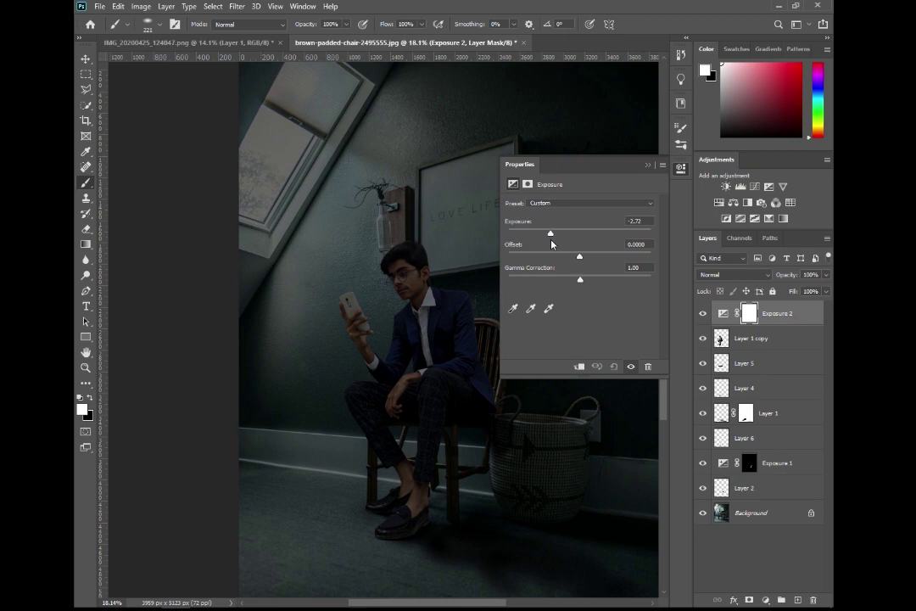
pyautogui.moveTo(552, 244); pyautogui.dragTo(549, 246)
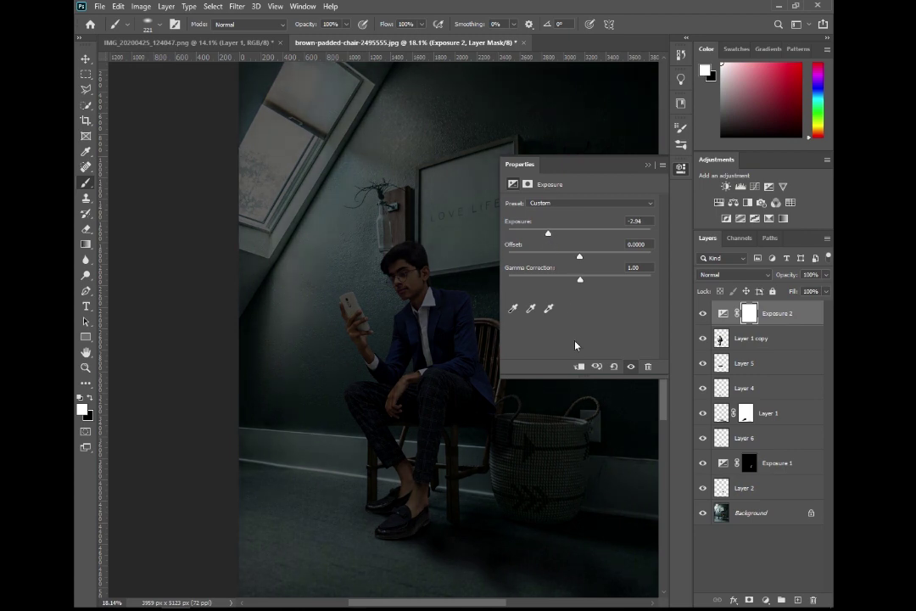
pyautogui.click(580, 367)
pyautogui.click(646, 165)
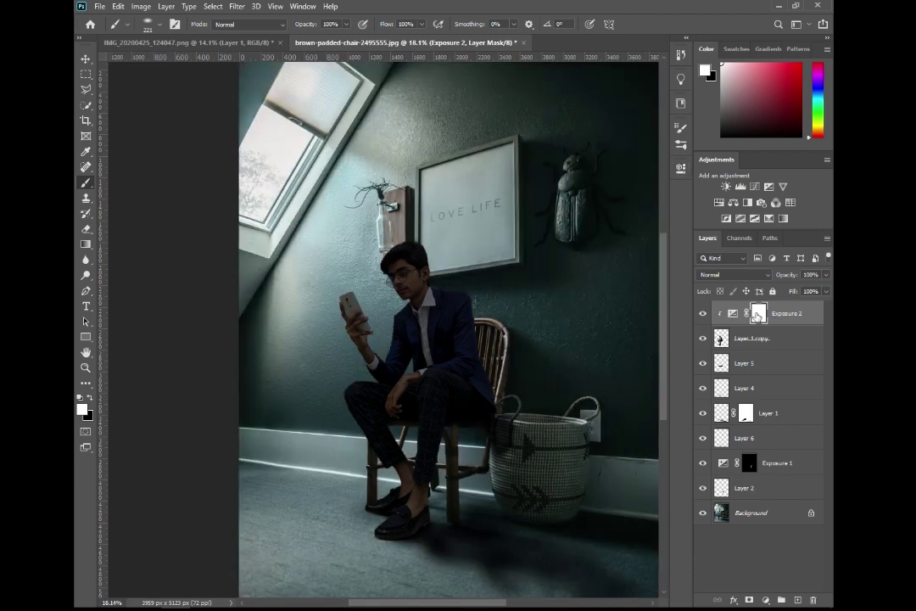
# With a black ~419 px soft brush, paint the darkening off the face, neck, hand and leg
pyautogui.rightClick(484, 273)
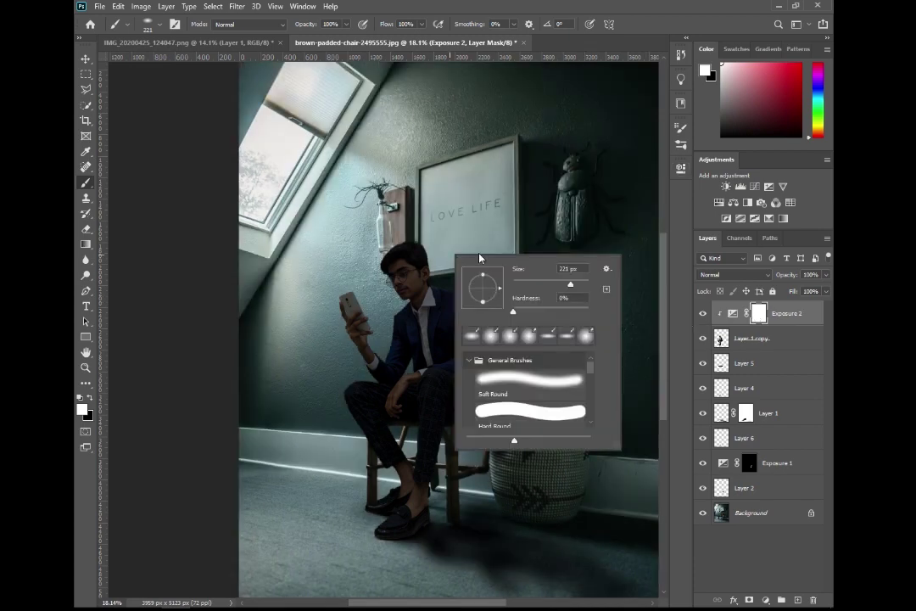
pyautogui.moveTo(391, 266); pyautogui.dragTo(378, 215)
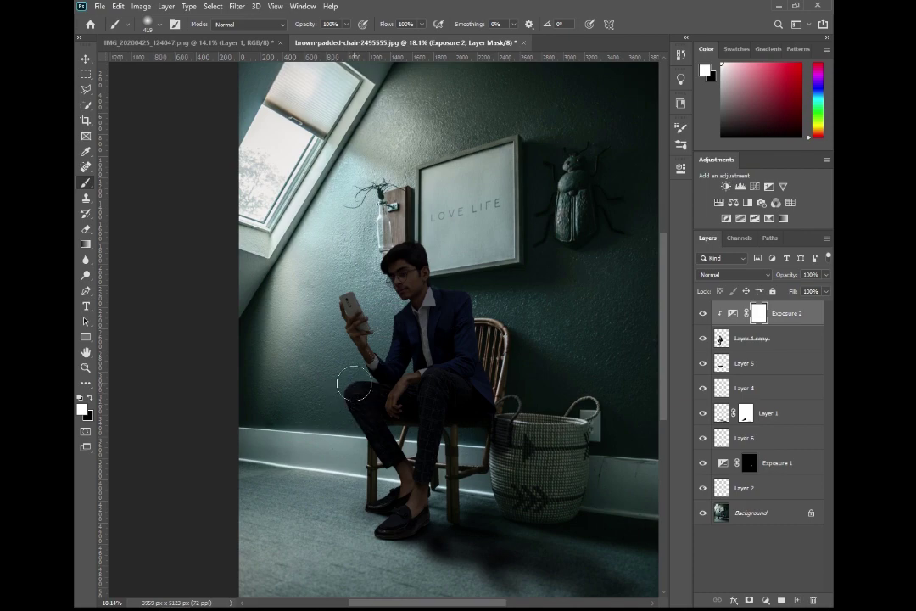
pyautogui.press('x')
pyautogui.moveTo(380, 304); pyautogui.dragTo(385, 497)
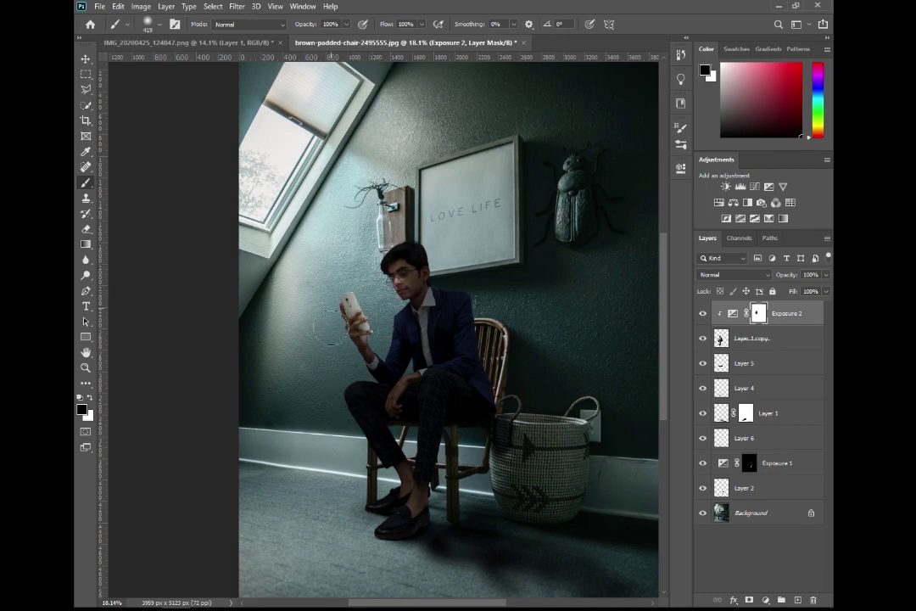
pyautogui.scroll(1, 384, 497)
pyautogui.scroll(2, 386, 505)
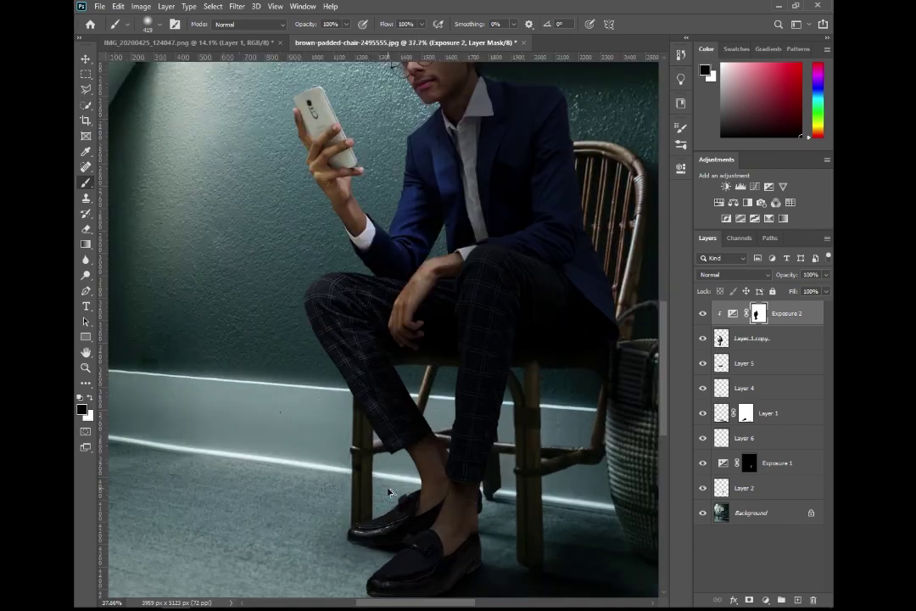
pyautogui.scroll(3, 389, 509)
pyautogui.moveTo(417, 201); pyautogui.dragTo(475, 195)
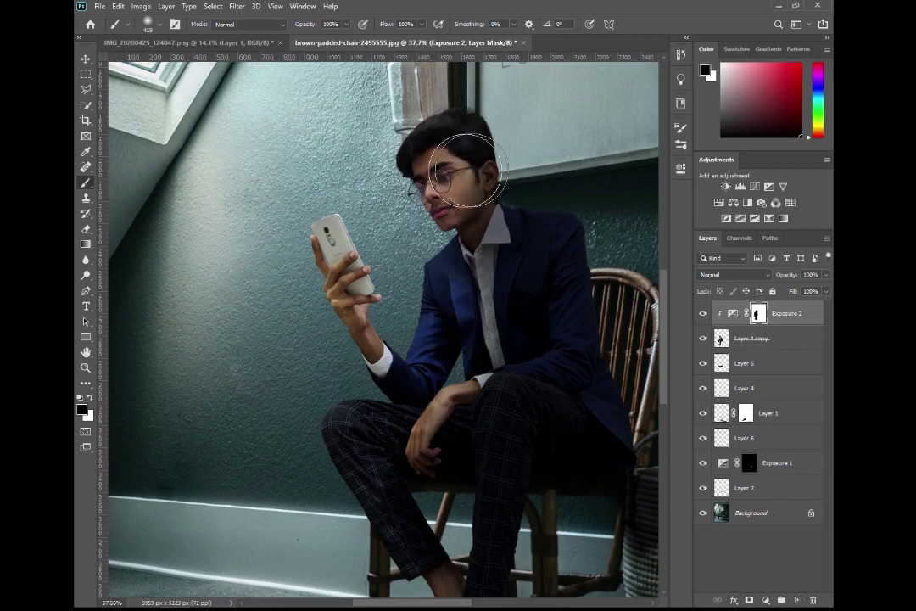
# Shrink the brush to about 154 px, swapping paint colours and briefly trying Quick Selection
pyautogui.press('x')
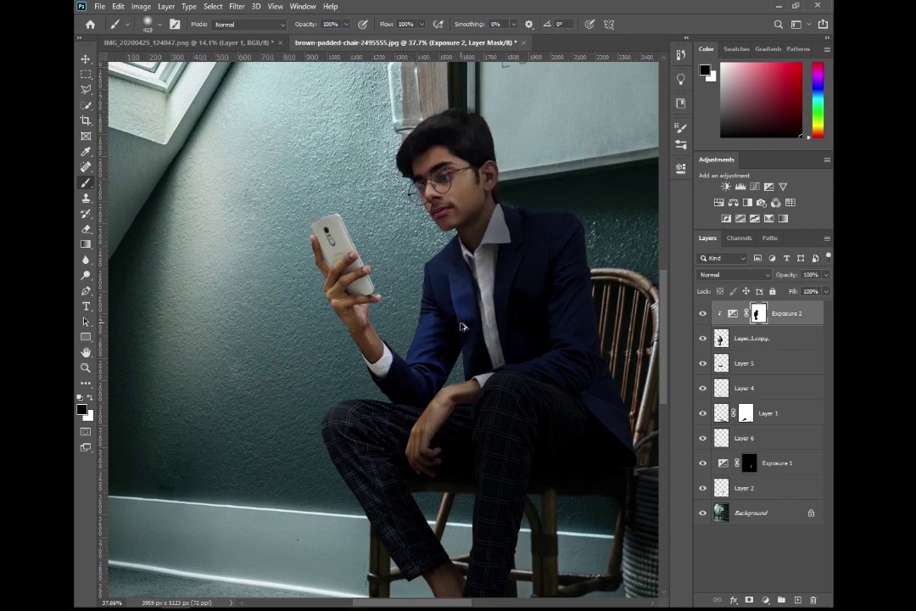
pyautogui.scroll(2, 438, 434)
pyautogui.scroll(1, 484, 362)
pyautogui.press('[')
pyautogui.press('[')
pyautogui.press('[')
pyautogui.press('x')
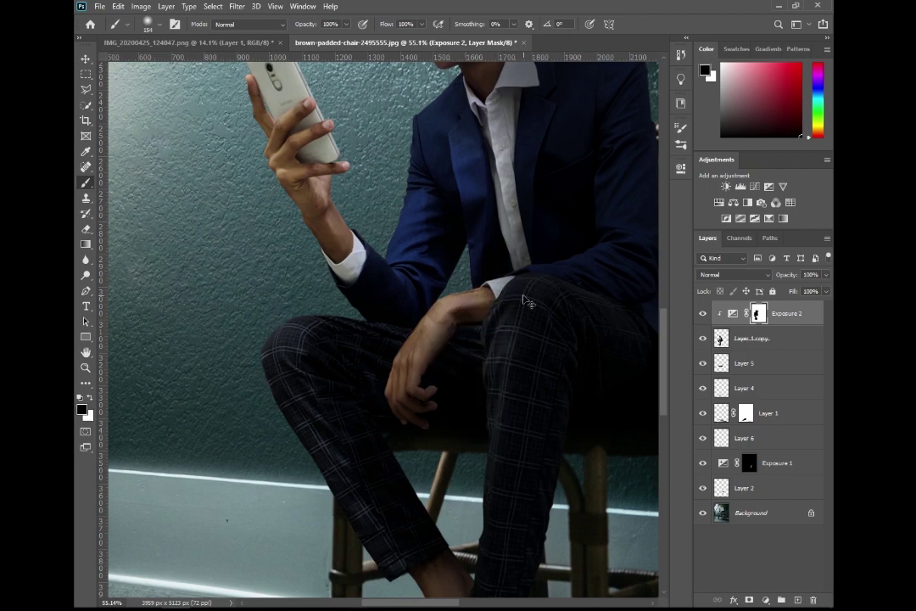
pyautogui.press('w')
pyautogui.scroll(3, 526, 297)
pyautogui.press('b')
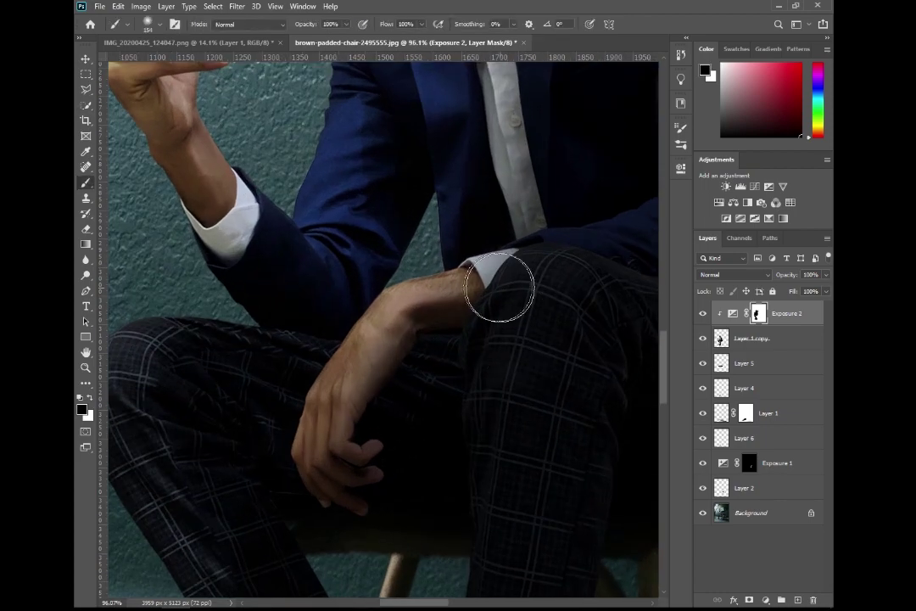
# Switch to white and adjust the brush to 26% opacity at about 263 px
pyautogui.scroll(-3, 556, 300)
pyautogui.scroll(-5, 487, 246)
pyautogui.scroll(-3, 396, 337)
pyautogui.scroll(-2, 425, 323)
pyautogui.scroll(5, 423, 240)
pyautogui.press('x')
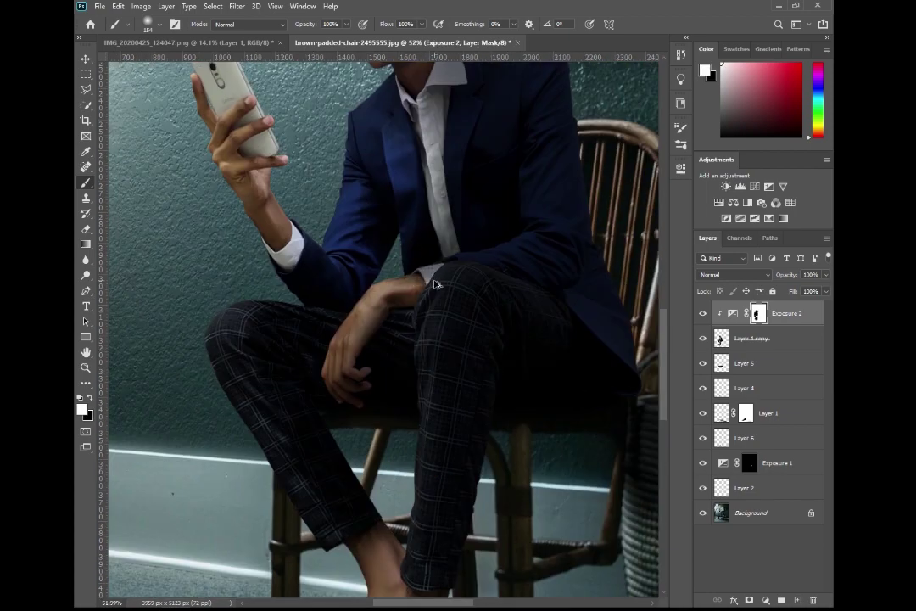
pyautogui.scroll(3, 424, 241)
pyautogui.scroll(-3, 420, 232)
pyautogui.moveTo(420, 232); pyautogui.dragTo(454, 155)
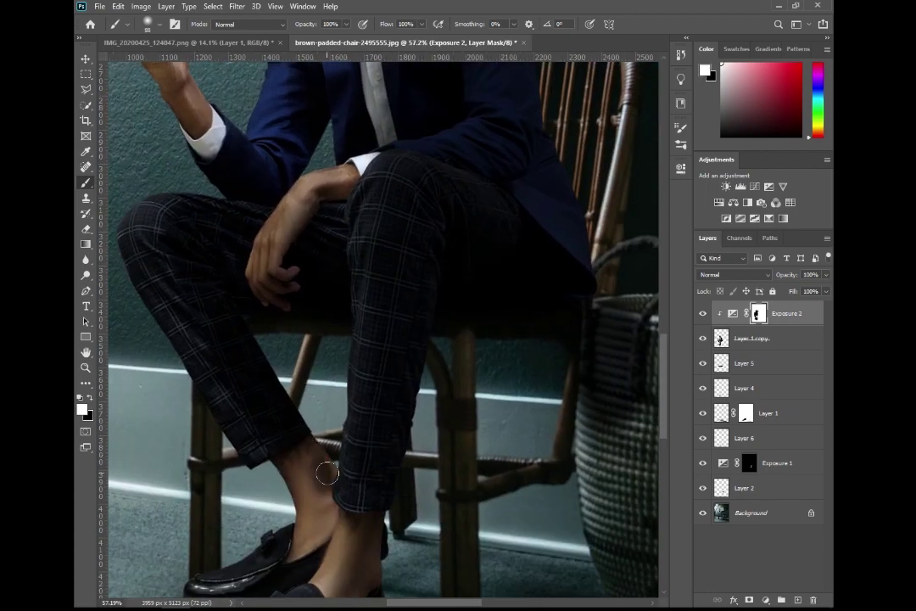
pyautogui.click(246, 23)
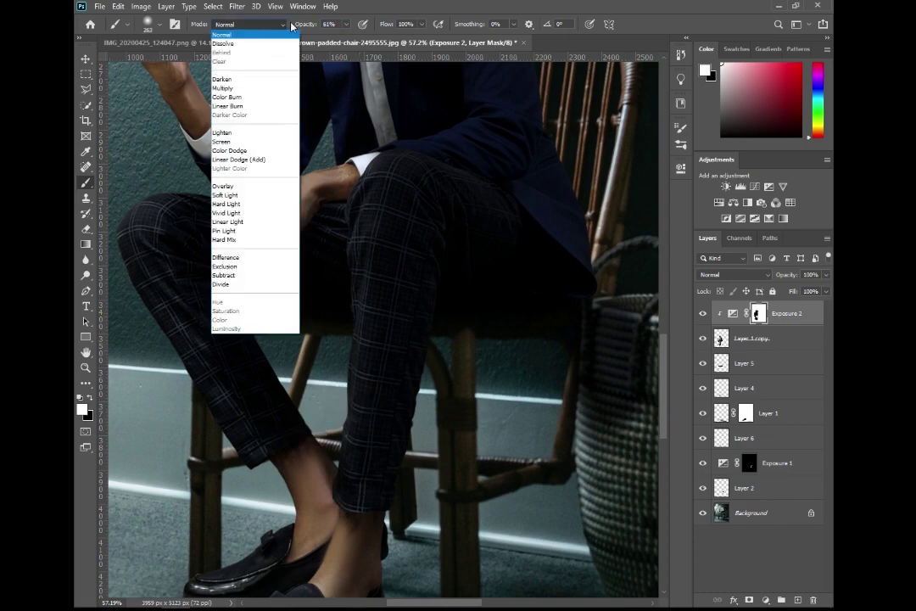
pyautogui.press('2')
pyautogui.press('6')
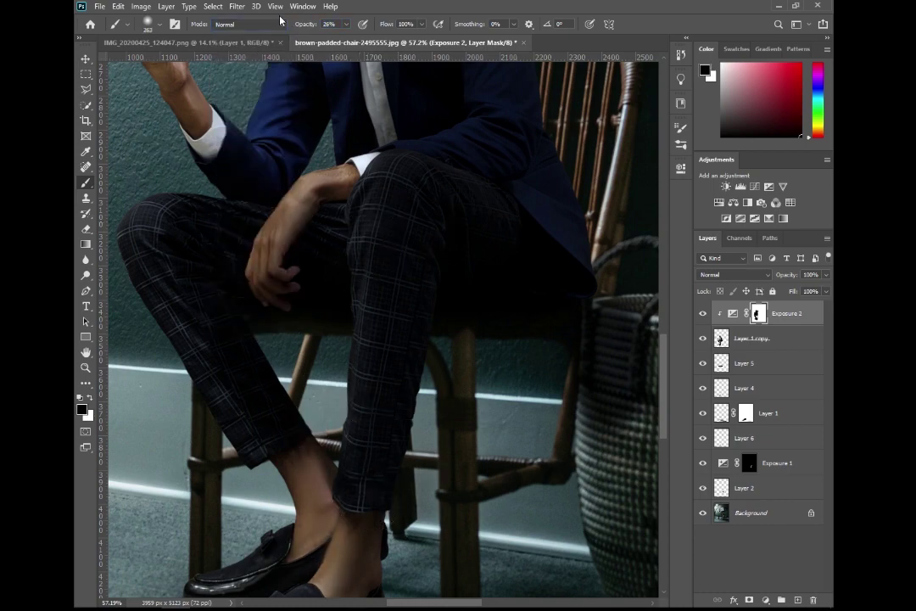
# Quick-select the man's forearm, then drop the selection and return to the brush
pyautogui.moveTo(374, 164); pyautogui.dragTo(319, 325)
pyautogui.press('w')
pyautogui.moveTo(399, 309); pyautogui.dragTo(335, 324)
pyautogui.scroll(5, 336, 325)
pyautogui.moveTo(415, 306); pyautogui.dragTo(480, 276)
pyautogui.hotkey('alt', '[')
pyautogui.press('b')
pyautogui.hotkey('alt', ']')
pyautogui.hotkey('ctrl', 'd')
# Toggle Exposure 2's visibility to compare the man before and after darkening
pyautogui.hotkey('ctrl', '0')
pyautogui.click(703, 315)
pyautogui.click(702, 315)
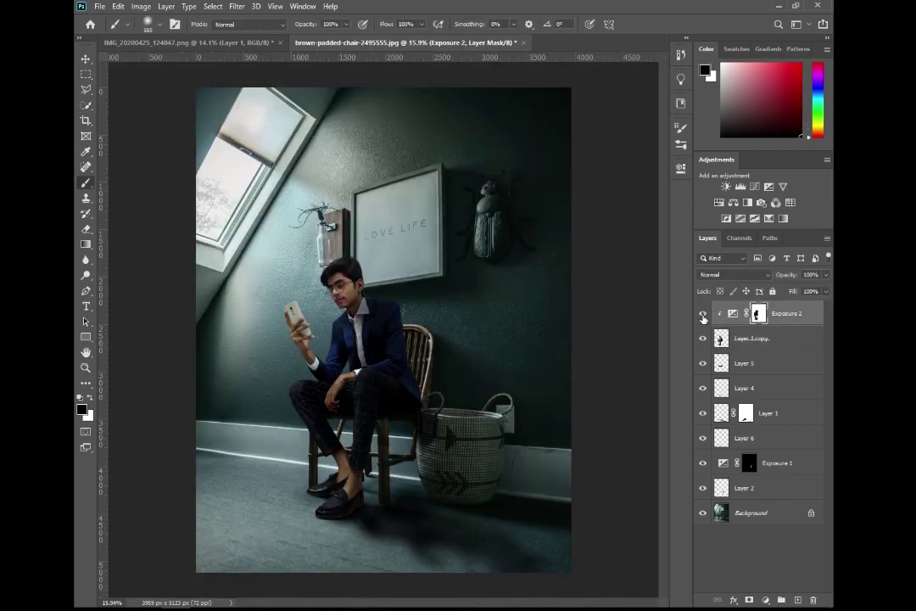
pyautogui.scroll(2, 245, 259)
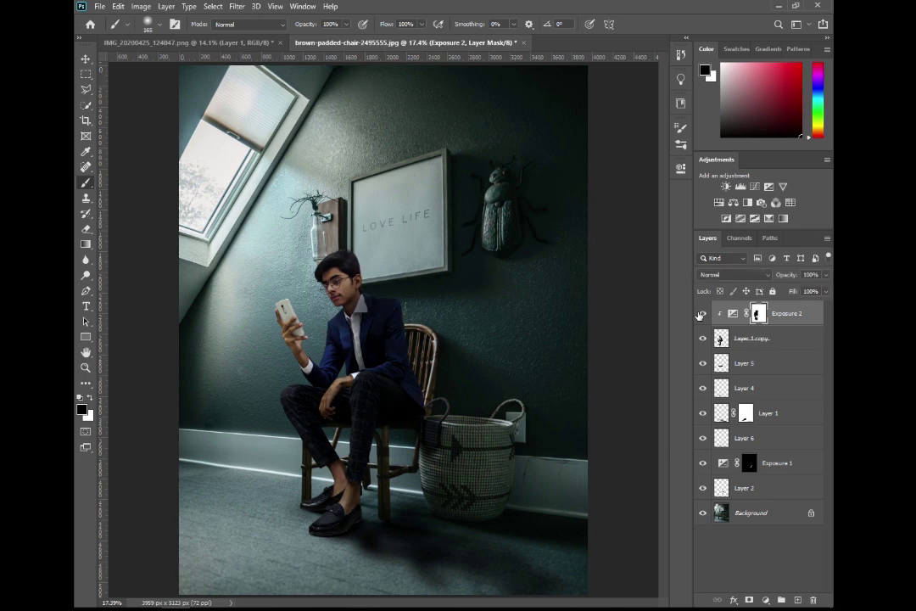
pyautogui.click(702, 315)
pyautogui.click(703, 315)
# Add an Exposure 3 adjustment clipped to the man at +1.00, with its mask inverted to black
pyautogui.click(768, 188)
pyautogui.click(580, 368)
pyautogui.moveTo(580, 232); pyautogui.dragTo(591, 235)
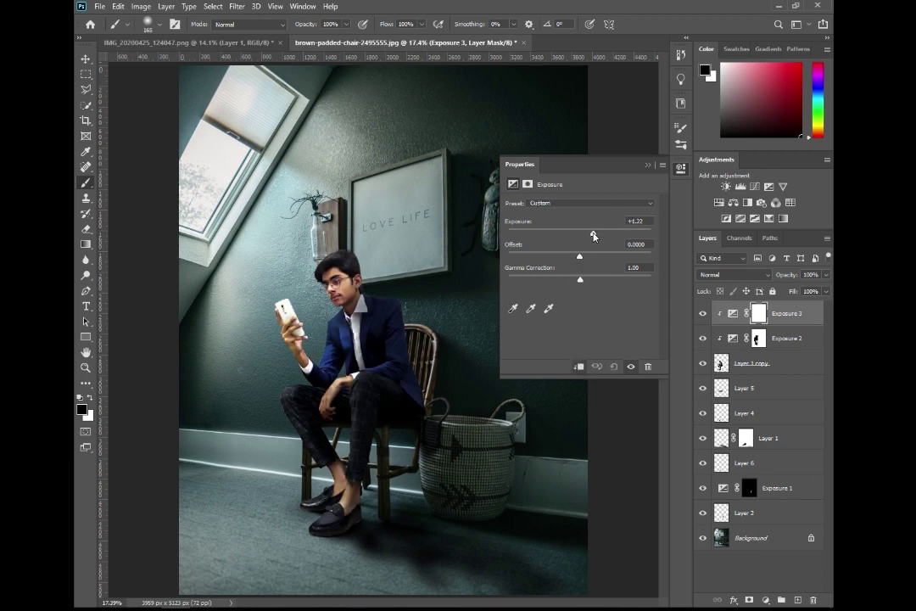
pyautogui.click(649, 164)
pyautogui.hotkey('ctrl', 'i')
# Paint white on the Exposure 3 mask to brighten the man's face and neck
pyautogui.scroll(2, 322, 282)
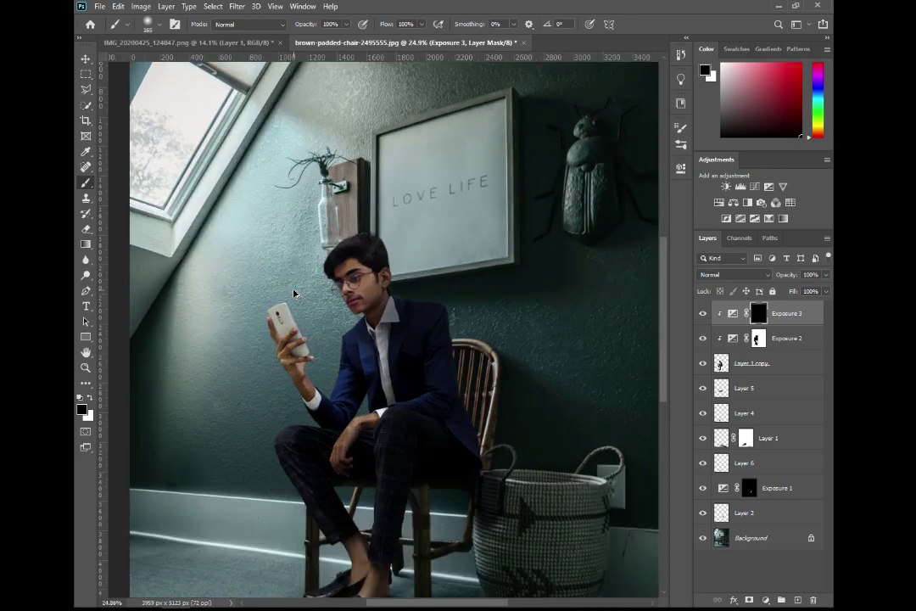
pyautogui.scroll(2, 323, 282)
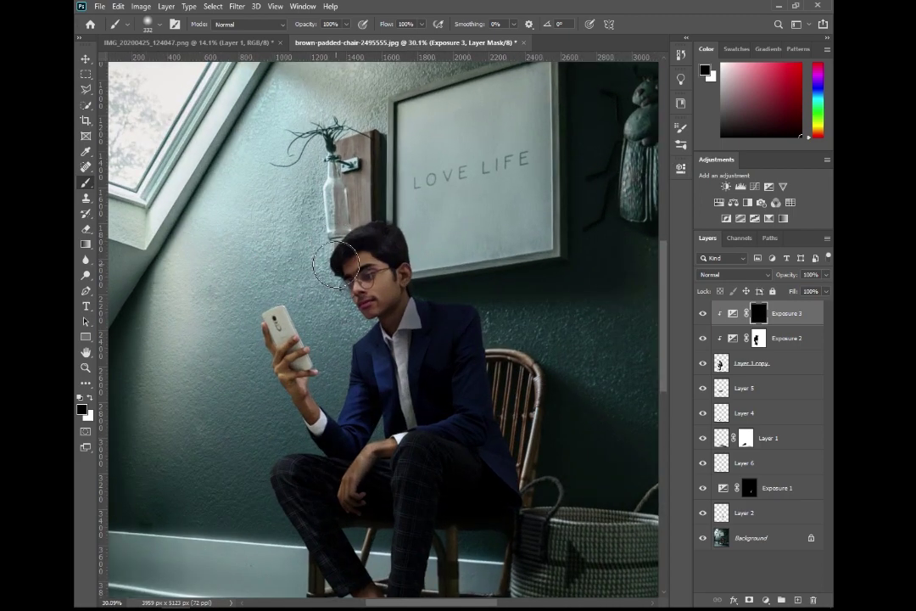
pyautogui.press('x')
pyautogui.moveTo(357, 331); pyautogui.dragTo(369, 293)
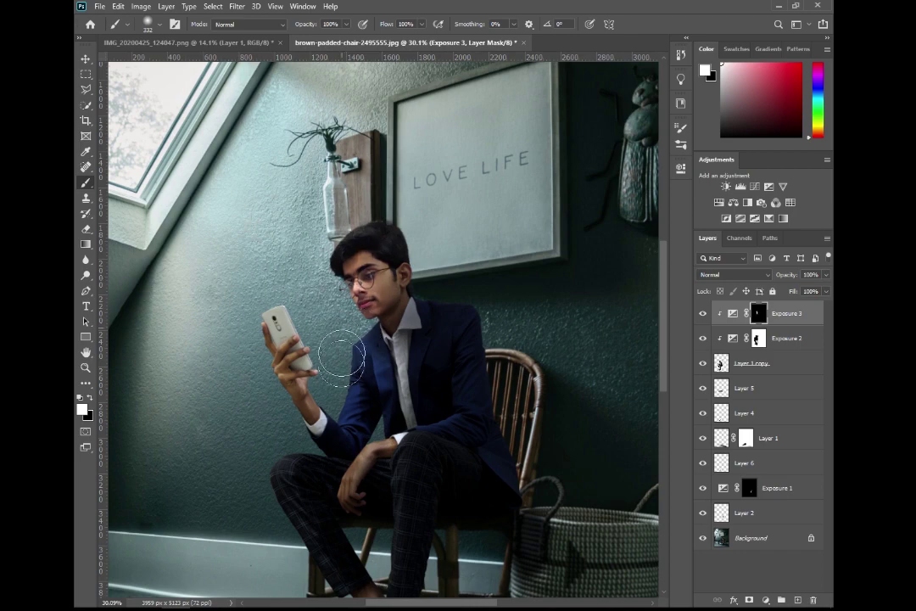
pyautogui.moveTo(297, 486); pyautogui.dragTo(294, 368)
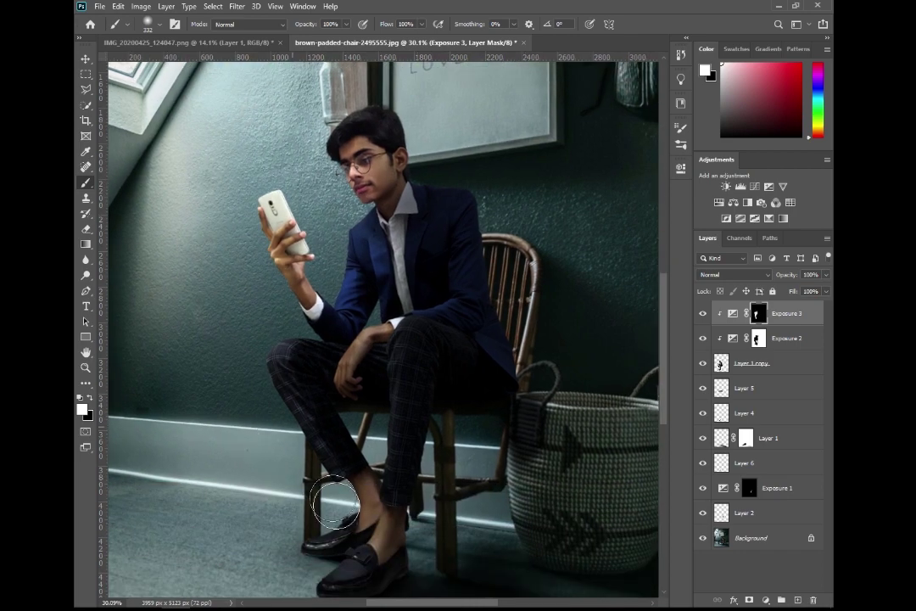
# Zoom in on the man's knee and quick-select his trousers
pyautogui.press('z')
pyautogui.click(405, 372)
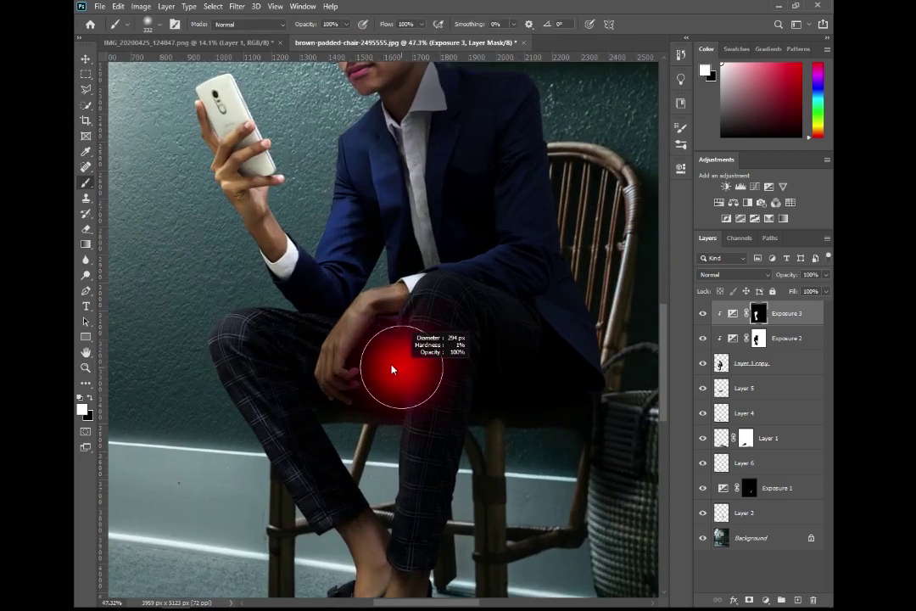
pyautogui.press('w')
pyautogui.moveTo(417, 362); pyautogui.dragTo(426, 422)
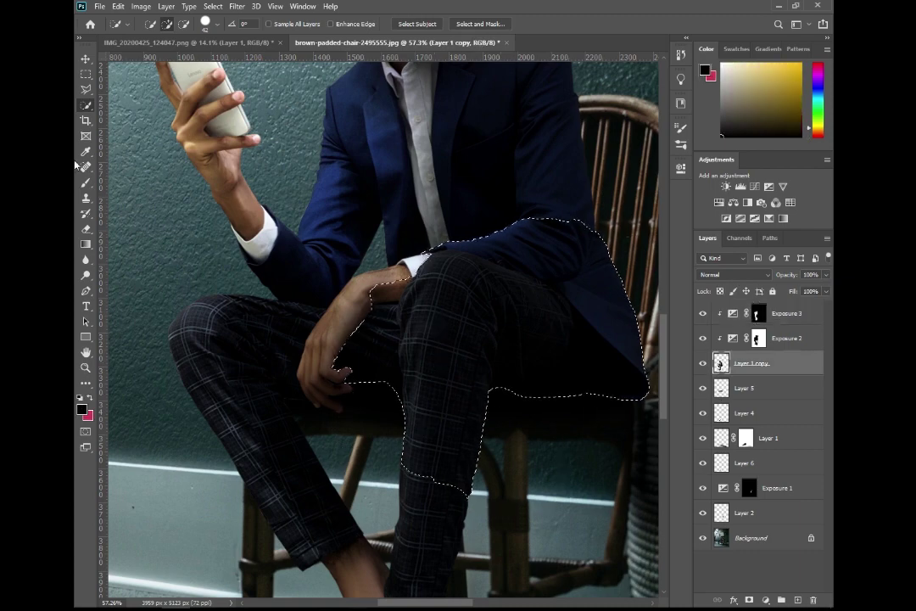
# Redo the Quick Selection to cover the raised leg and lower jacket
pyautogui.hotkey('ctrl', 'd')
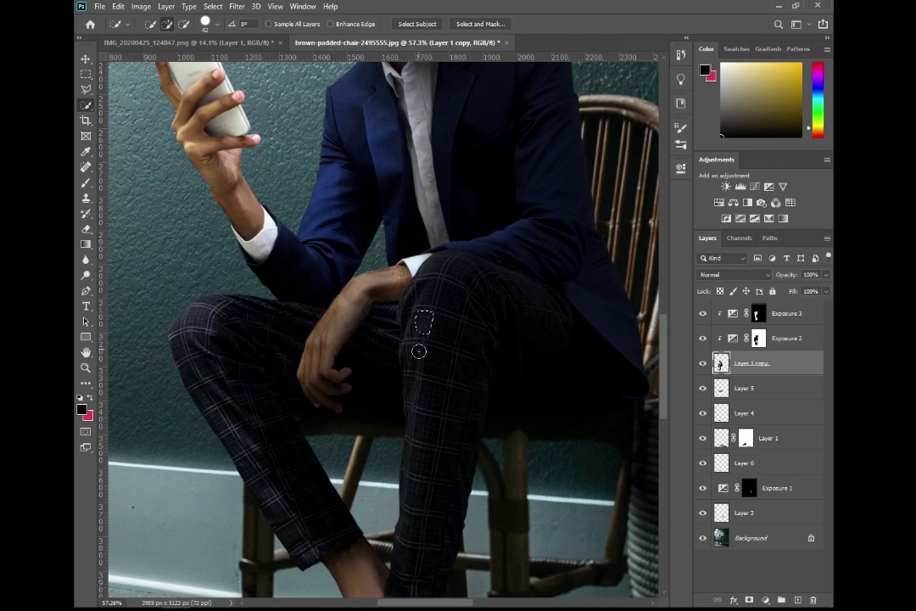
pyautogui.moveTo(419, 350); pyautogui.dragTo(421, 442)
pyautogui.moveTo(381, 368)
pyautogui.mouseDown()
pyautogui.moveTo(407, 475)
pyautogui.moveTo(401, 485)
pyautogui.mouseUp()
pyautogui.scroll(-1, 409, 486)
# Switch to the Brush with default white and black colours, and adjust its size
pyautogui.press('b')
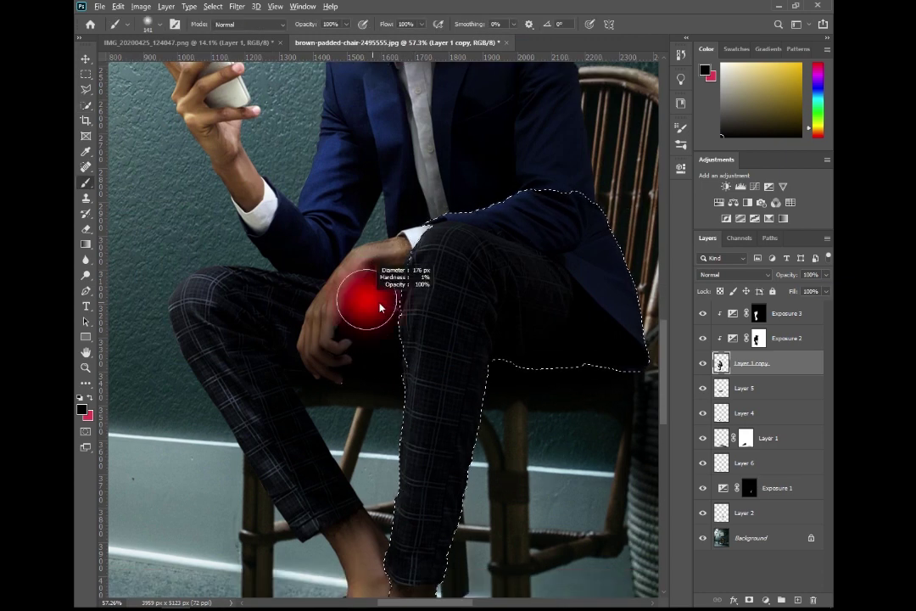
pyautogui.hotkey('alt', ']')
pyautogui.hotkey('alt', ']')
pyautogui.press('d')
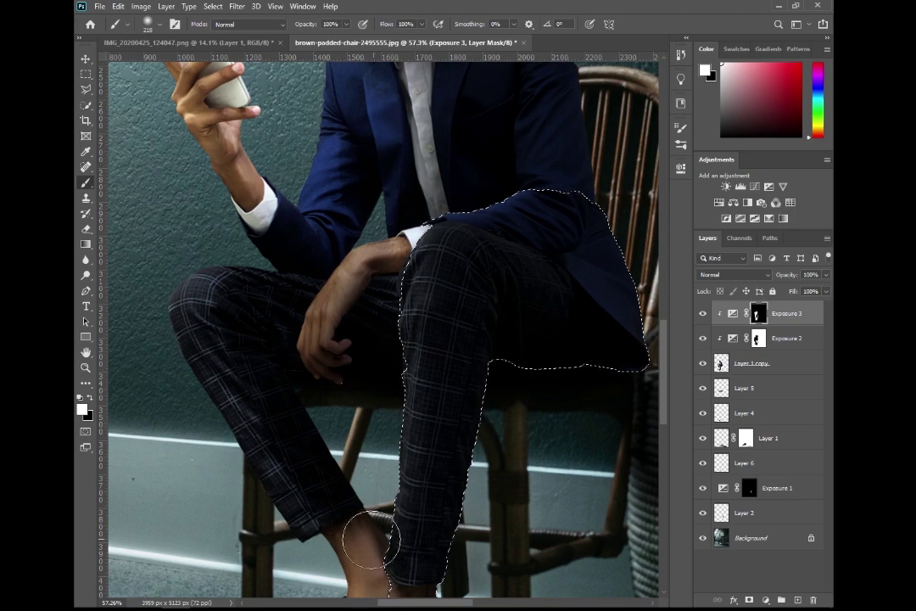
pyautogui.scroll(2, 530, 215)
pyautogui.scroll(1, 429, 409)
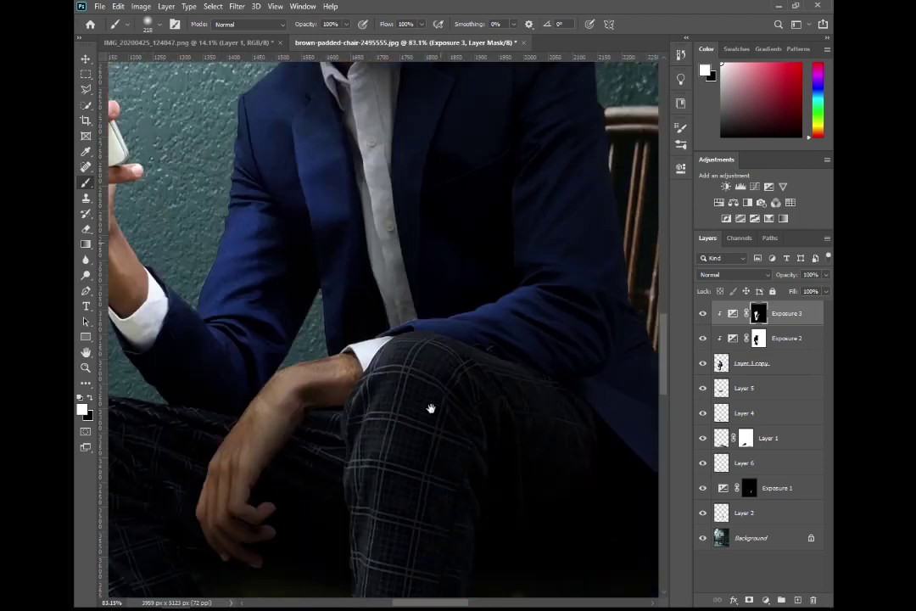
pyautogui.scroll(4, 497, 347)
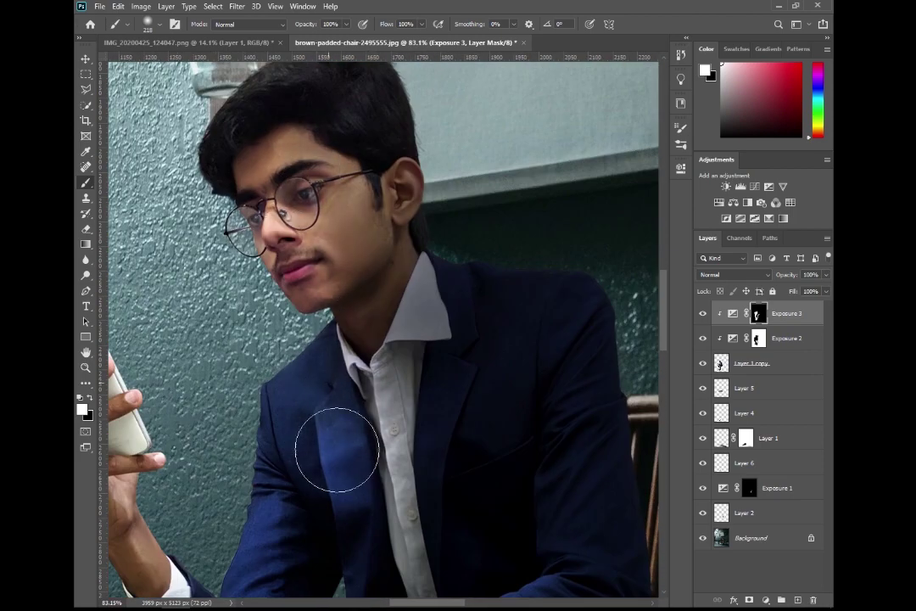
# At 47% brush opacity, paint Exposure 3 onto the jacket and hair, then zoom out
pyautogui.scroll(-3, 341, 433)
pyautogui.scroll(2, 352, 289)
pyautogui.scroll(1, 353, 288)
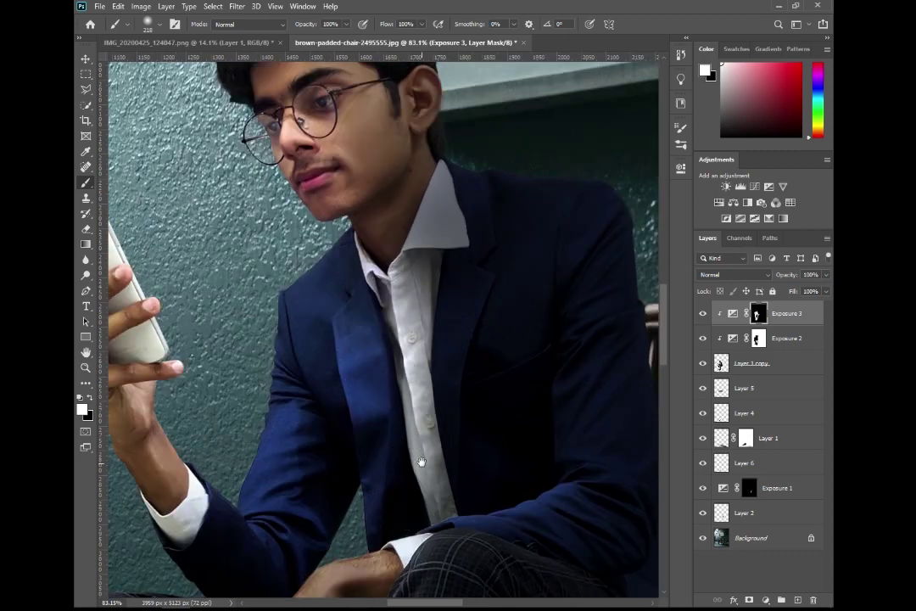
pyautogui.scroll(-3, 352, 297)
pyautogui.scroll(-3, 407, 382)
pyautogui.scroll(-2, 450, 450)
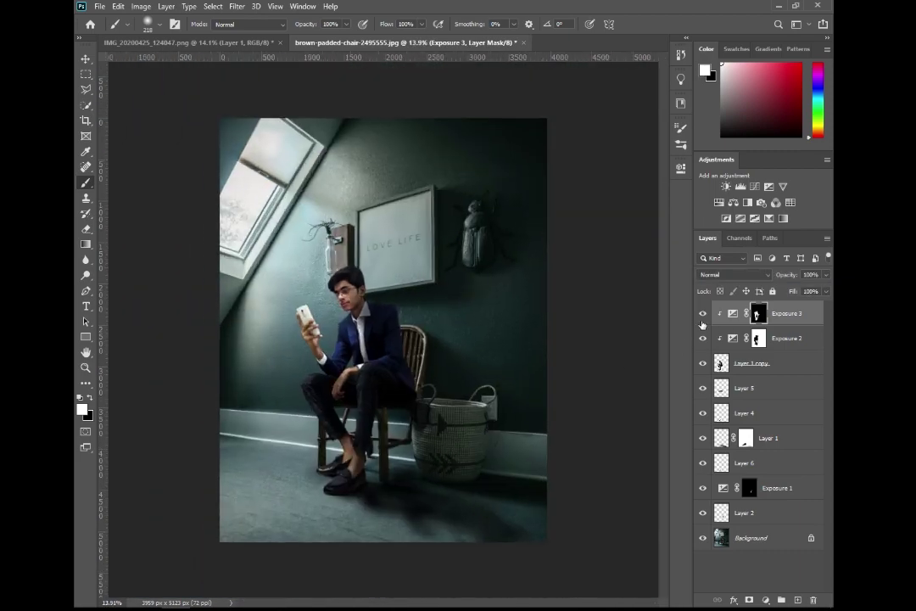
pyautogui.scroll(3, 351, 269)
pyautogui.moveTo(313, 25); pyautogui.dragTo(236, 25)
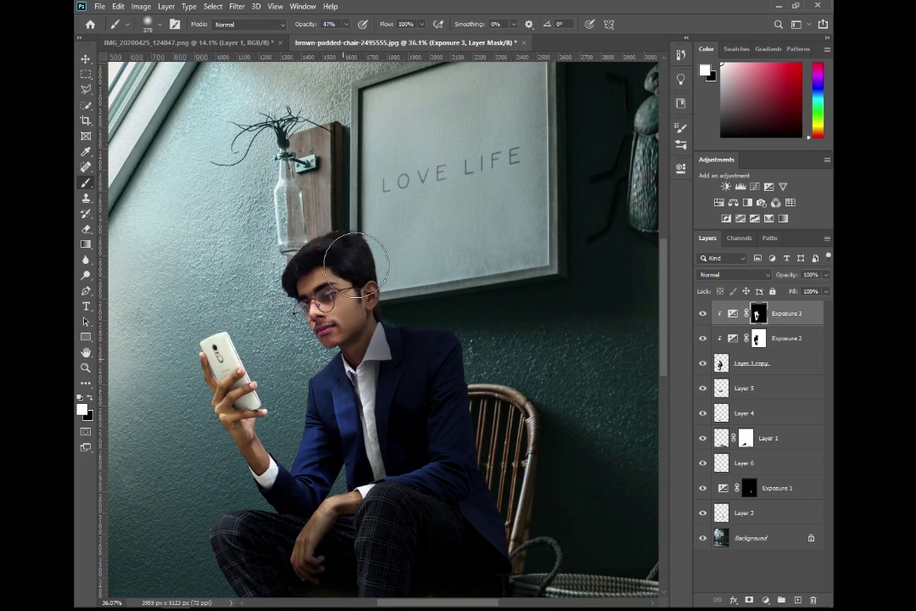
pyautogui.scroll(-2, 583, 368)
pyautogui.scroll(-1, 582, 368)
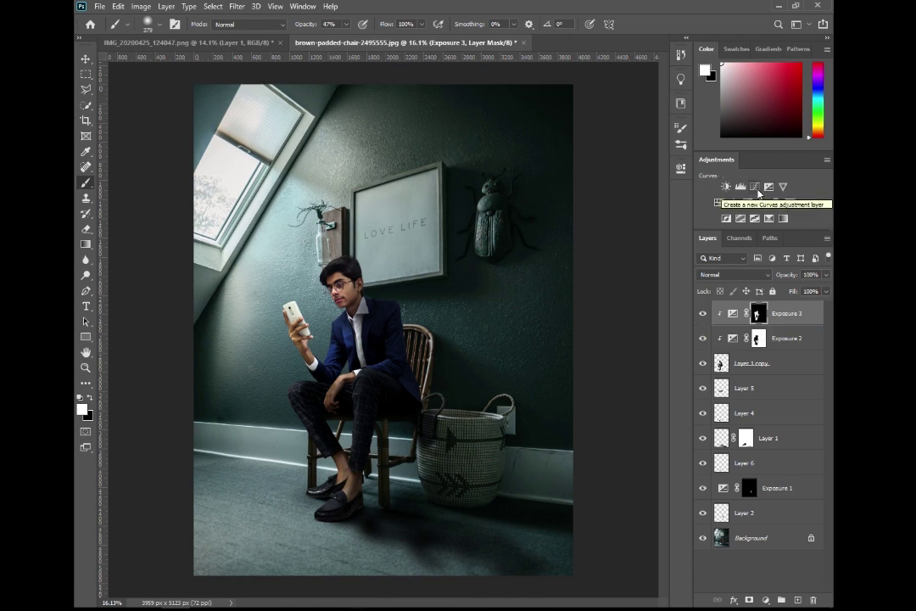
# Add a Curves 1 adjustment with the curve raised and its mask inverted to black
pyautogui.click(757, 187)
pyautogui.moveTo(593, 287); pyautogui.dragTo(587, 284)
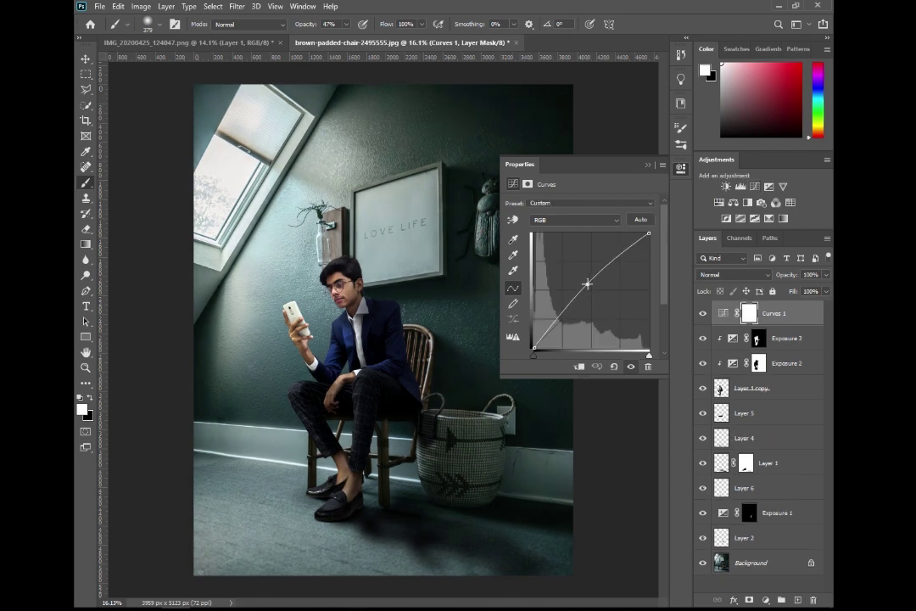
pyautogui.click(649, 166)
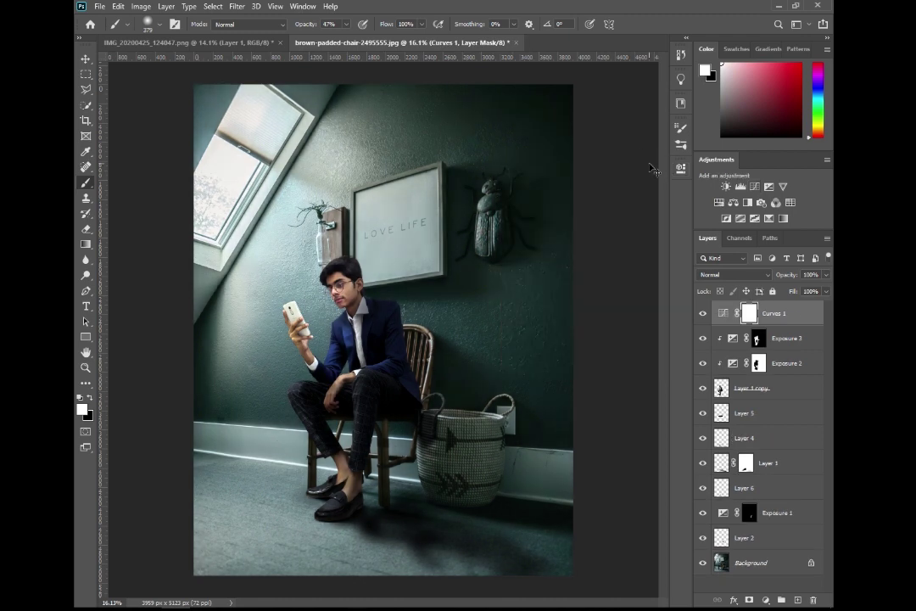
pyautogui.hotkey('ctrl', 'i')
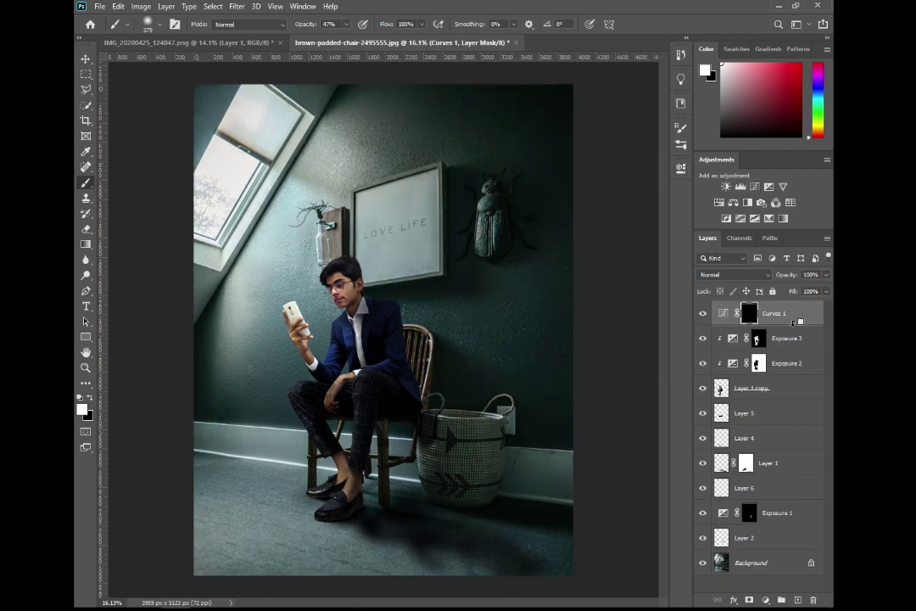
# Shrink the brush and paint the Curves 1 brightening onto the man's face
pyautogui.scroll(2, 357, 284)
pyautogui.scroll(2, 317, 310)
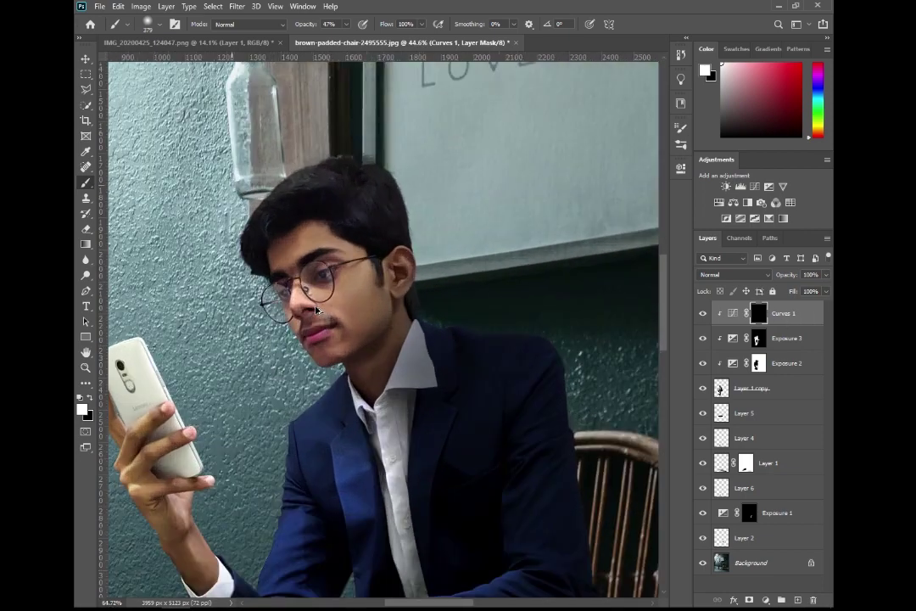
pyautogui.scroll(3, 316, 310)
pyautogui.moveTo(289, 317); pyautogui.dragTo(270, 315)
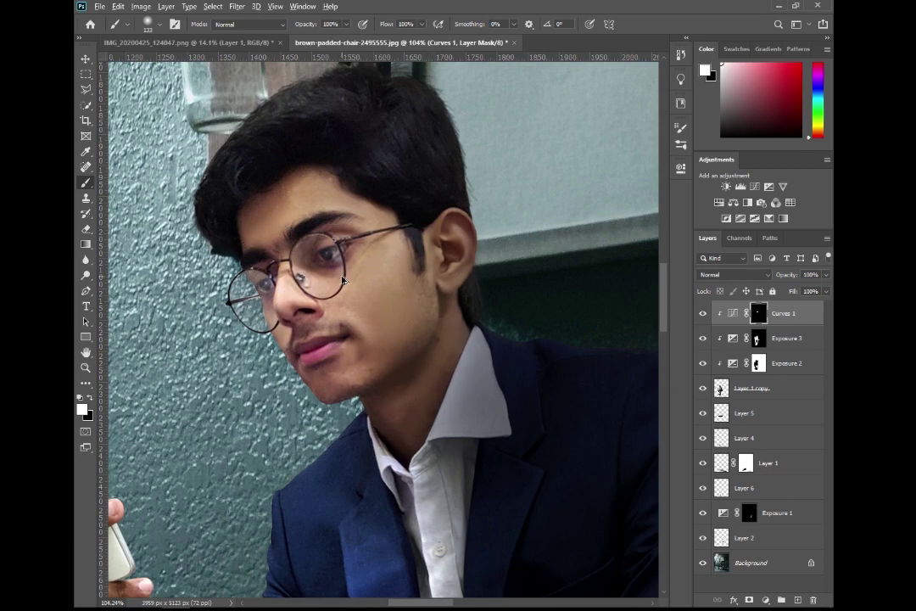
pyautogui.scroll(-2, 341, 272)
pyautogui.scroll(-2, 365, 286)
pyautogui.scroll(3, 365, 286)
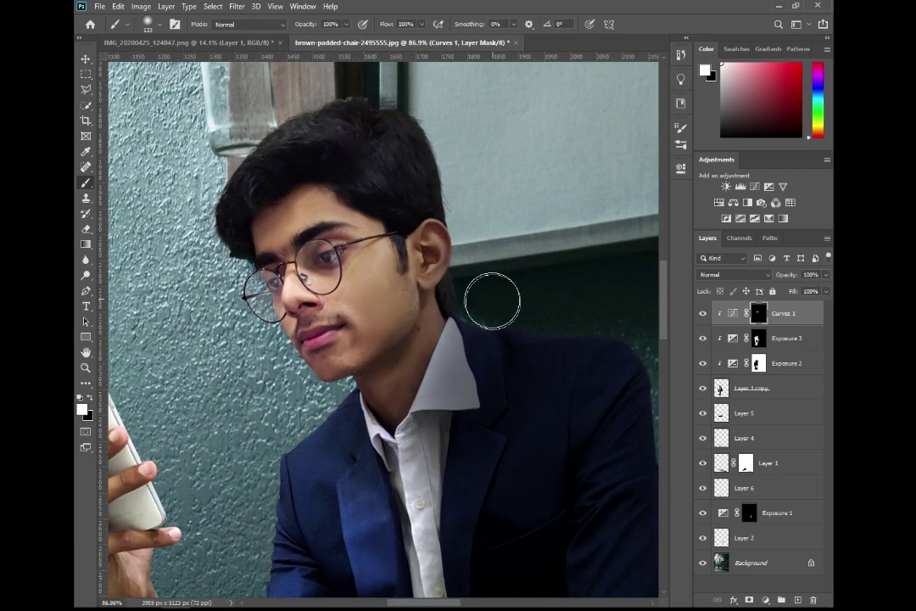
pyautogui.doubleClick(732, 314)
# Ease the Curves 1 RGB point down slightly, then add midtone points on the Red, Blue and Green curves
pyautogui.moveTo(585, 283); pyautogui.dragTo(583, 289)
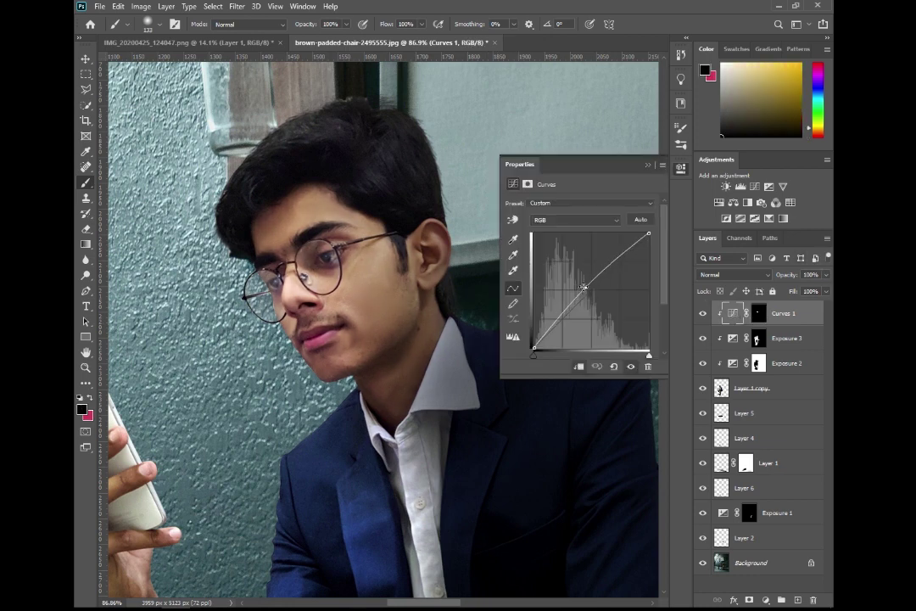
pyautogui.click(575, 220)
pyautogui.click(562, 238)
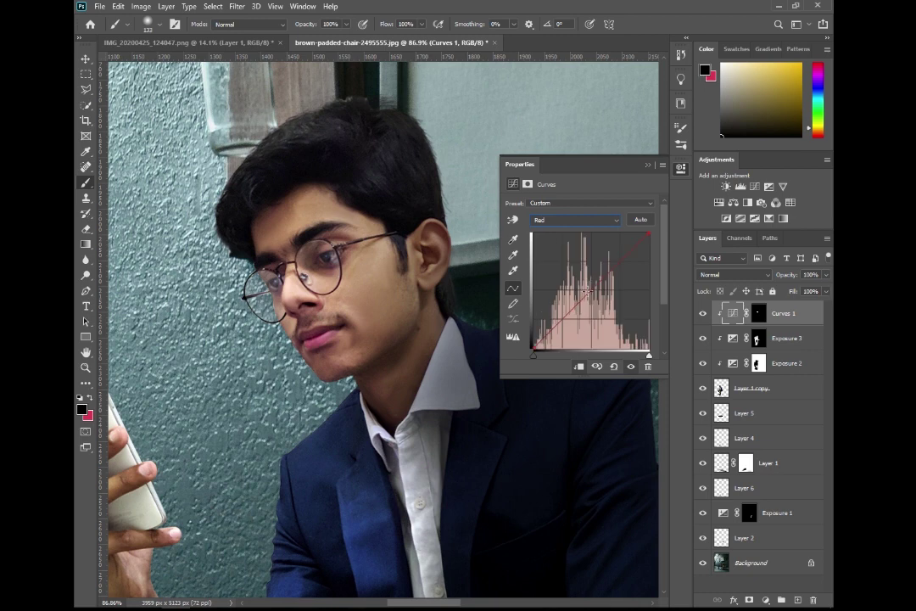
pyautogui.click(593, 222)
pyautogui.click(577, 254)
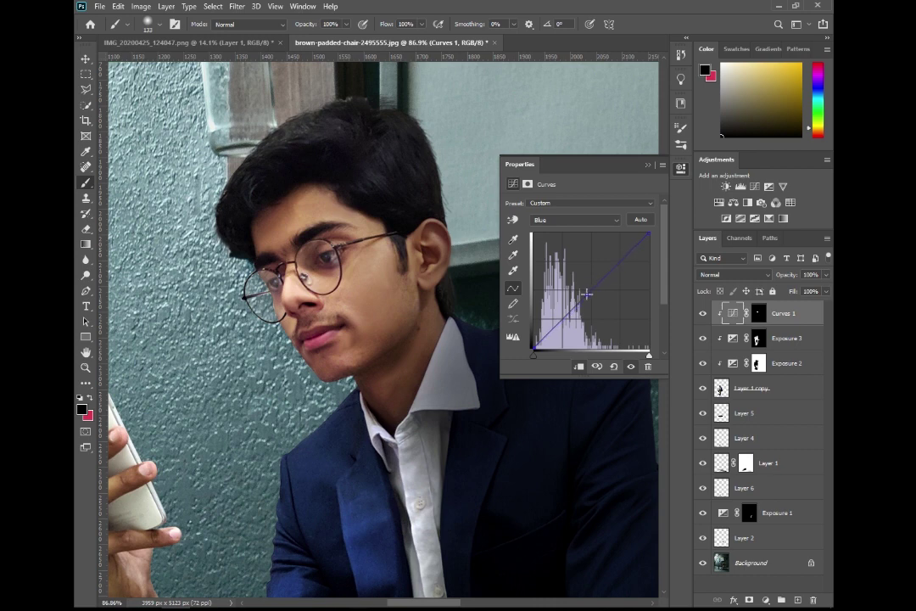
pyautogui.click(585, 224)
pyautogui.click(576, 246)
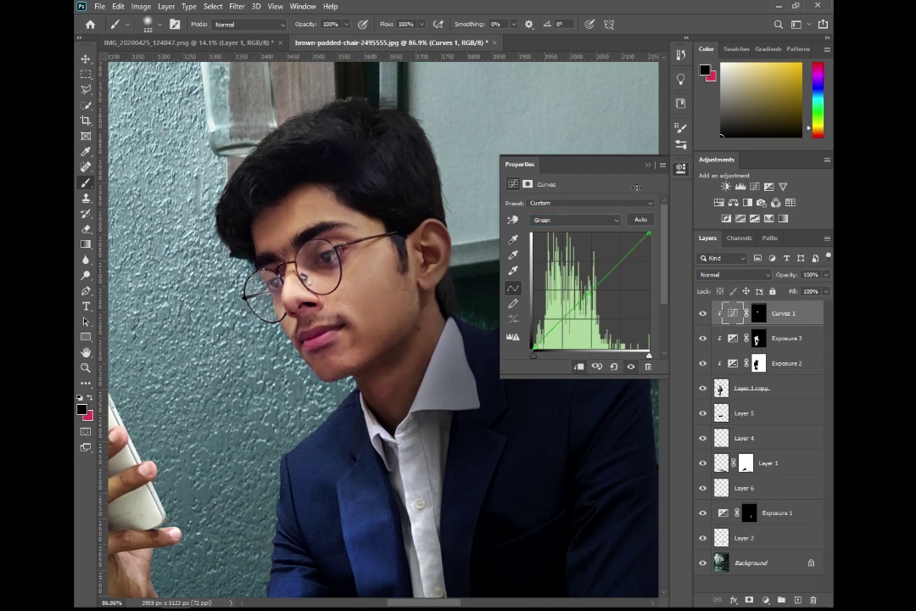
pyautogui.click(563, 210)
pyautogui.scroll(-5, 462, 252)
pyautogui.scroll(3, 426, 337)
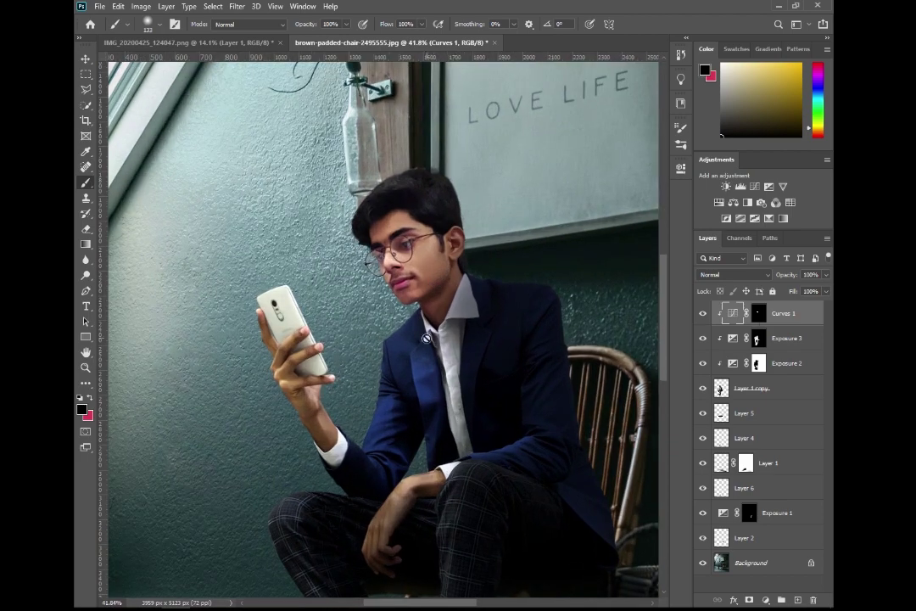
# Paint white on the Curves 1 mask over arms, hands and ankles, toggling visibility to compare
pyautogui.scroll(2, 310, 431)
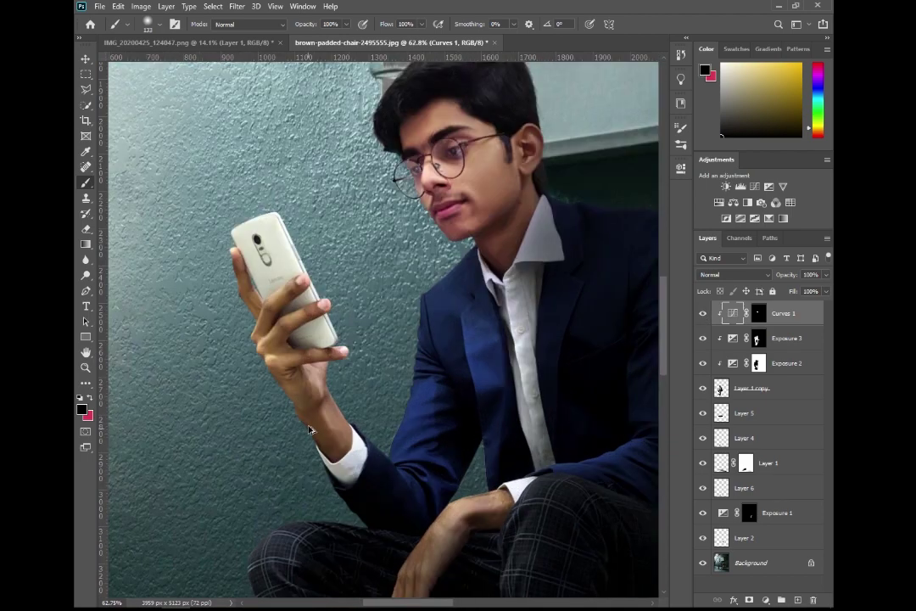
pyautogui.click(758, 314)
pyautogui.press('d')
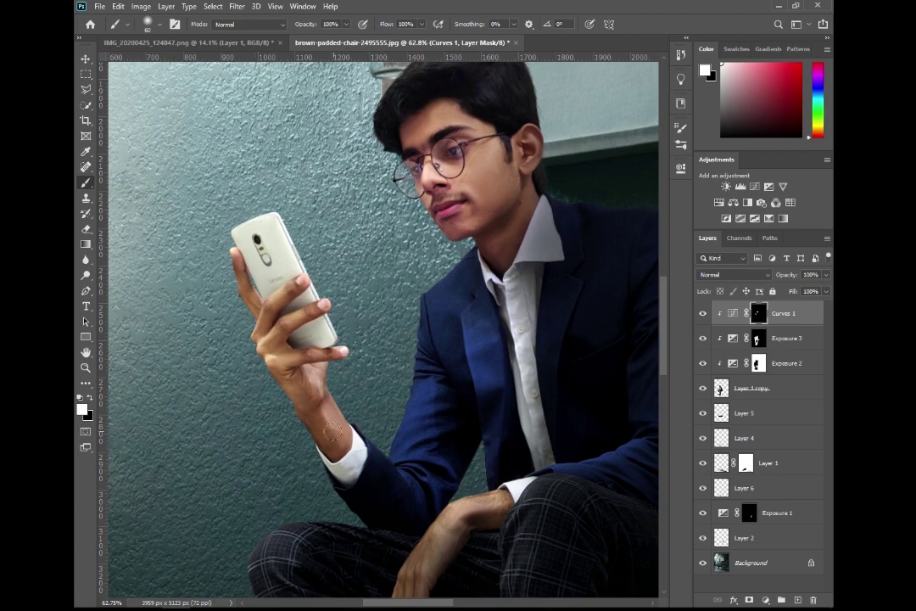
pyautogui.click(702, 315)
pyautogui.scroll(-5, 424, 392)
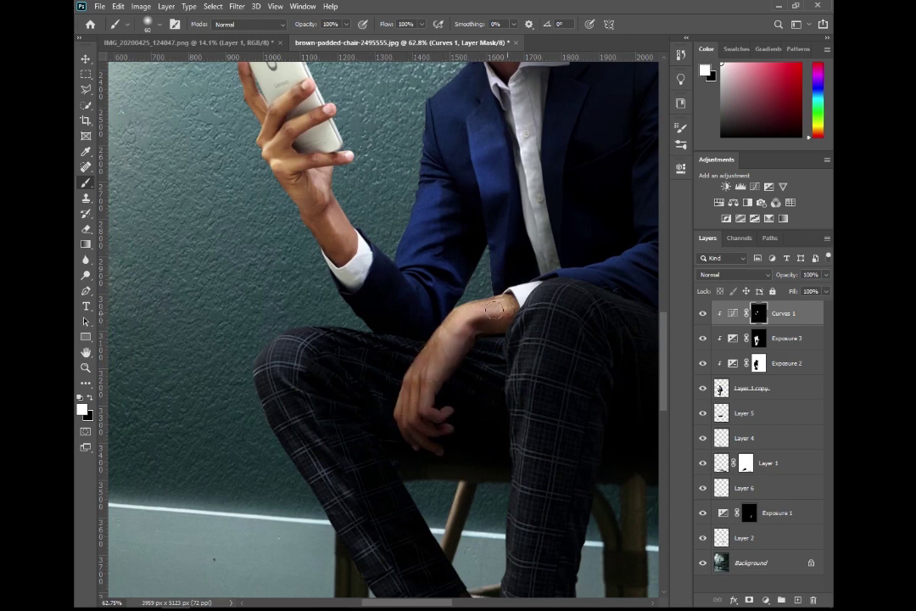
pyautogui.moveTo(486, 466); pyautogui.dragTo(495, 216)
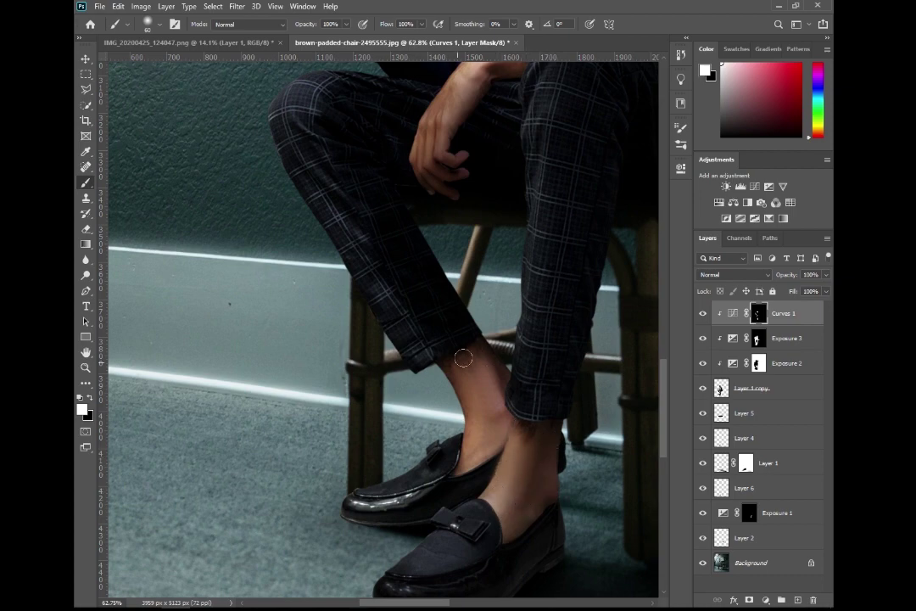
pyautogui.hotkey('ctrl', '0')
pyautogui.click(703, 313)
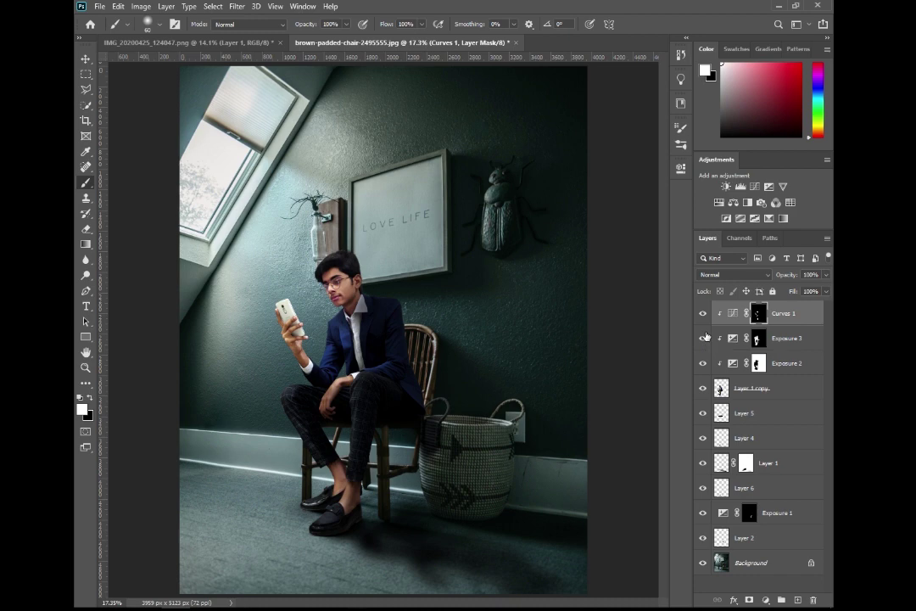
pyautogui.click(719, 202)
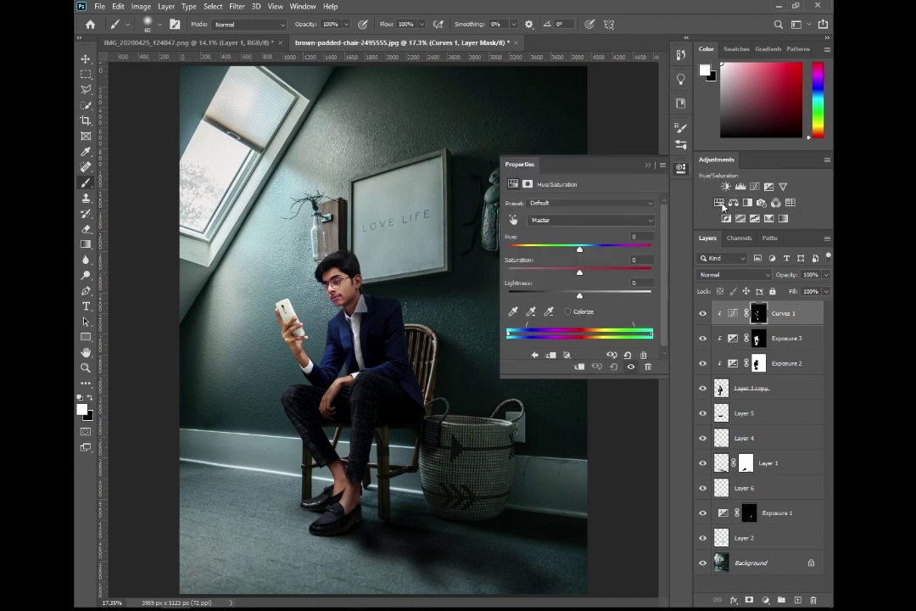
# Clip Hue/Saturation 1 to the man and set its hue to -34 with boosted saturation
pyautogui.click(578, 366)
pyautogui.moveTo(579, 255); pyautogui.dragTo(559, 260)
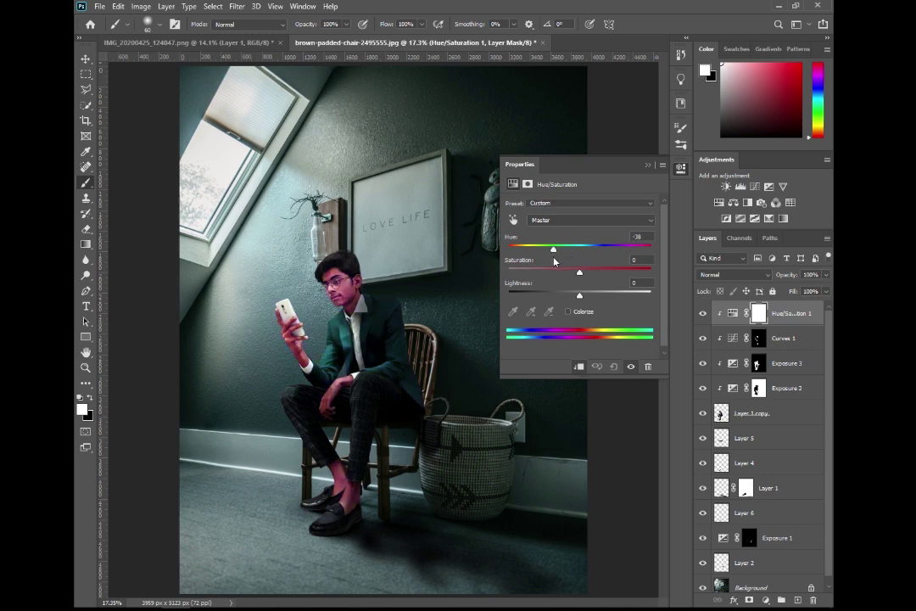
pyautogui.moveTo(554, 261); pyautogui.dragTo(602, 274)
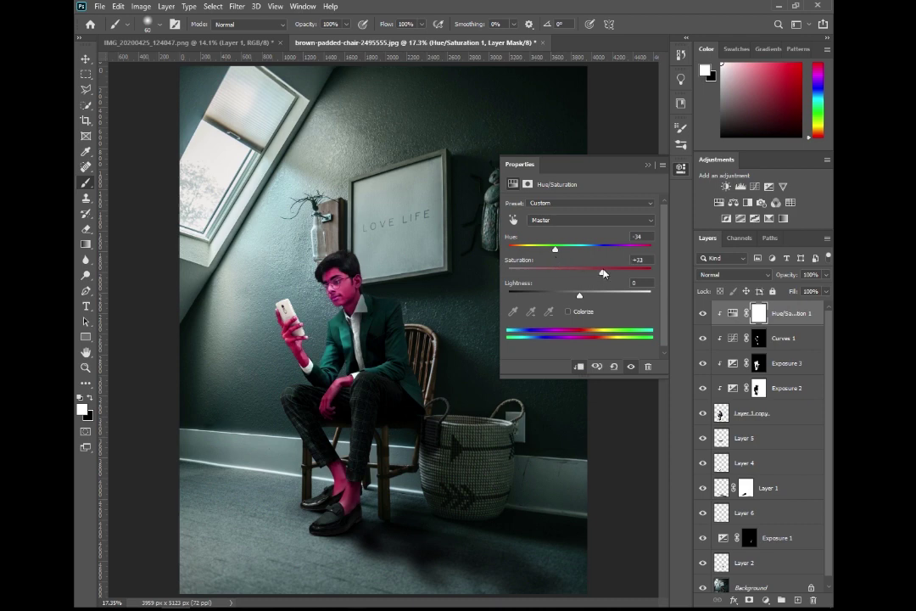
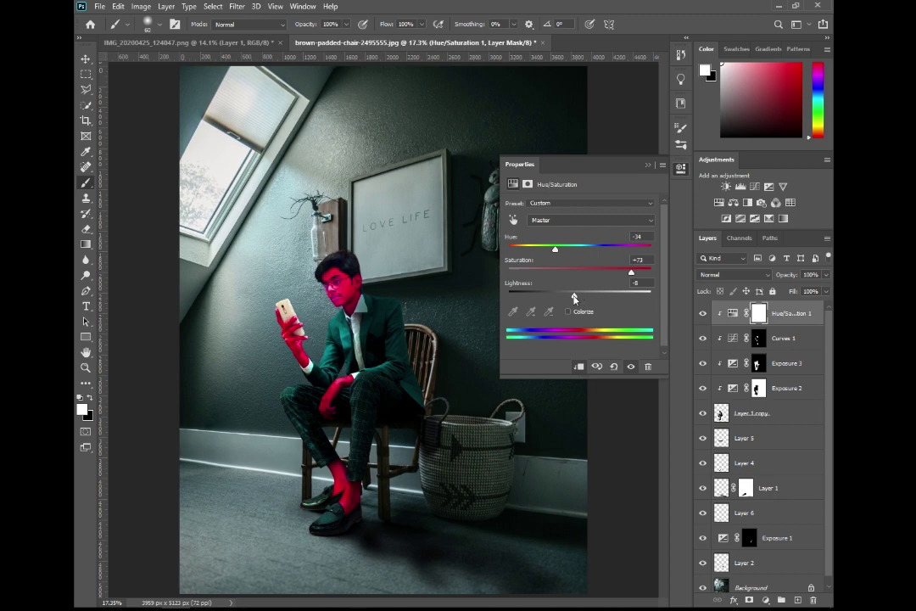
# Darken Hue/Saturation 1 slightly and invert its mask to hide the teal shift
pyautogui.moveTo(577, 296); pyautogui.dragTo(567, 296)
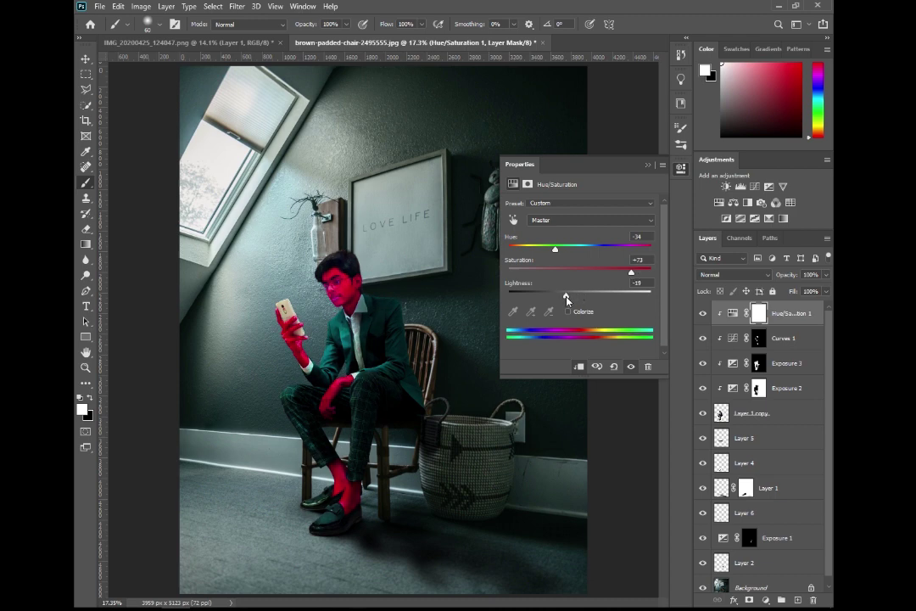
pyautogui.click(648, 165)
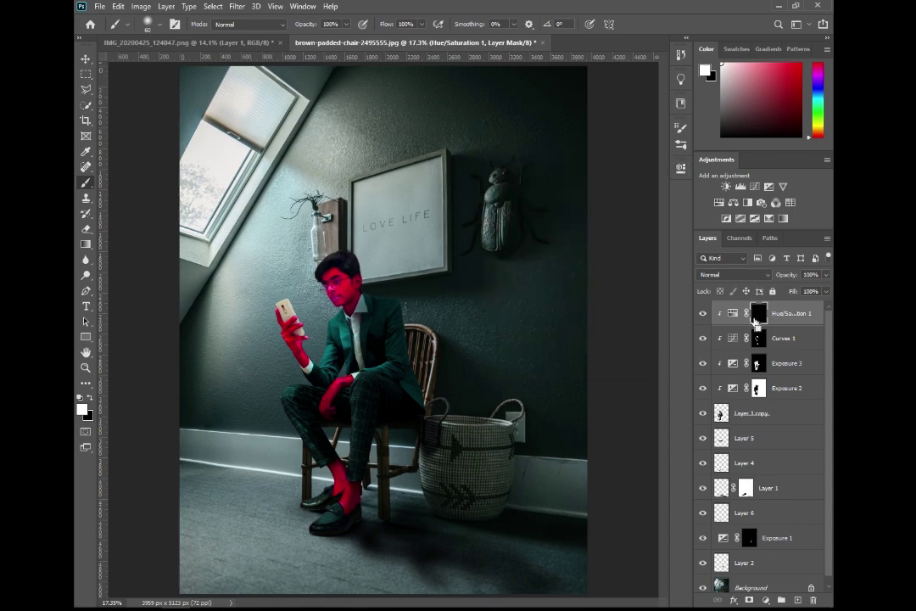
pyautogui.hotkey('ctrl', 'i')
# Paint the teal tint onto the jacket collar, lapel and shoulder with a smaller brush
pyautogui.scroll(4, 378, 331)
pyautogui.scroll(2, 369, 324)
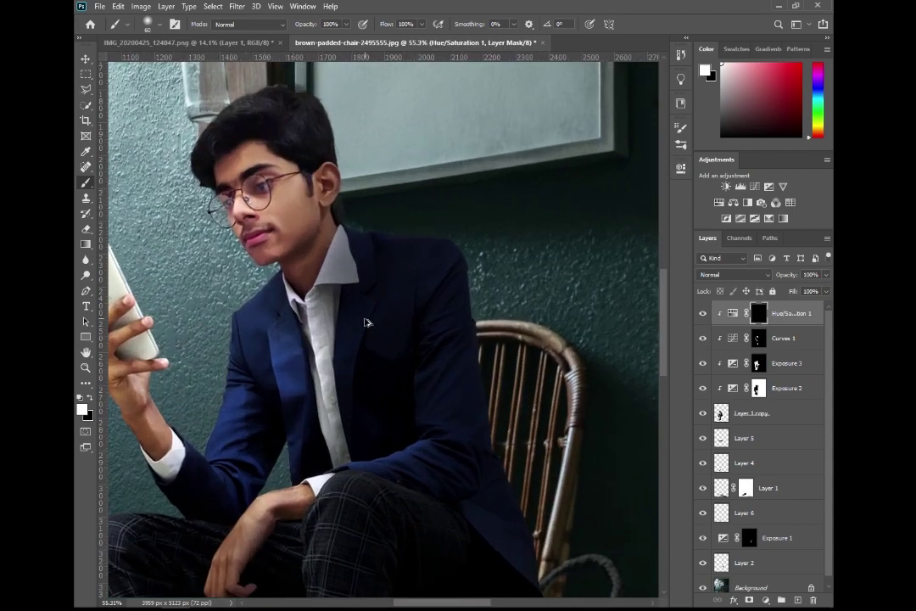
pyautogui.scroll(2, 364, 321)
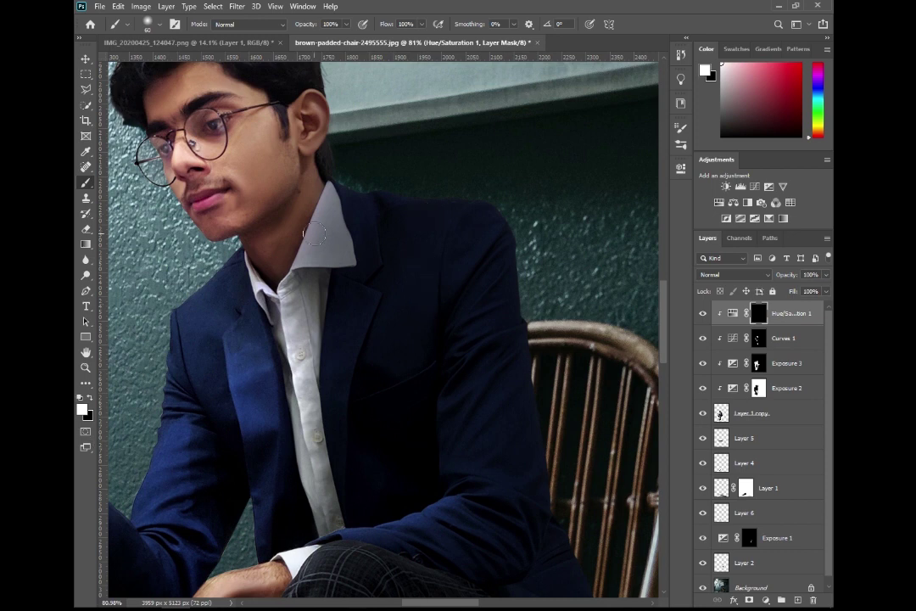
pyautogui.moveTo(349, 188)
pyautogui.mouseDown()
pyautogui.moveTo(363, 248)
pyautogui.moveTo(355, 304)
pyautogui.mouseUp()
pyautogui.moveTo(355, 304); pyautogui.dragTo(348, 267)
pyautogui.press('x')
pyautogui.press('[')
pyautogui.press('[')
pyautogui.press('[')
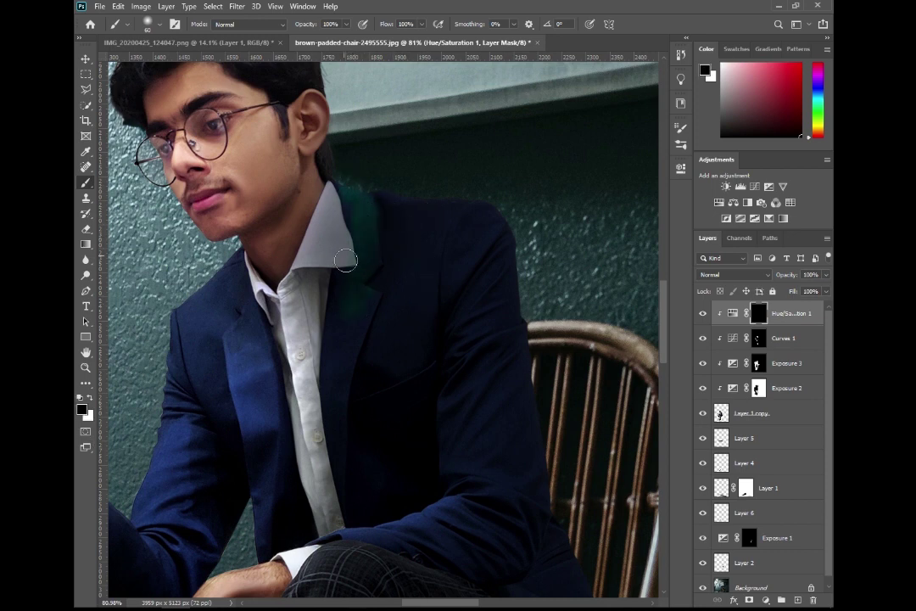
pyautogui.rightClick(386, 247)
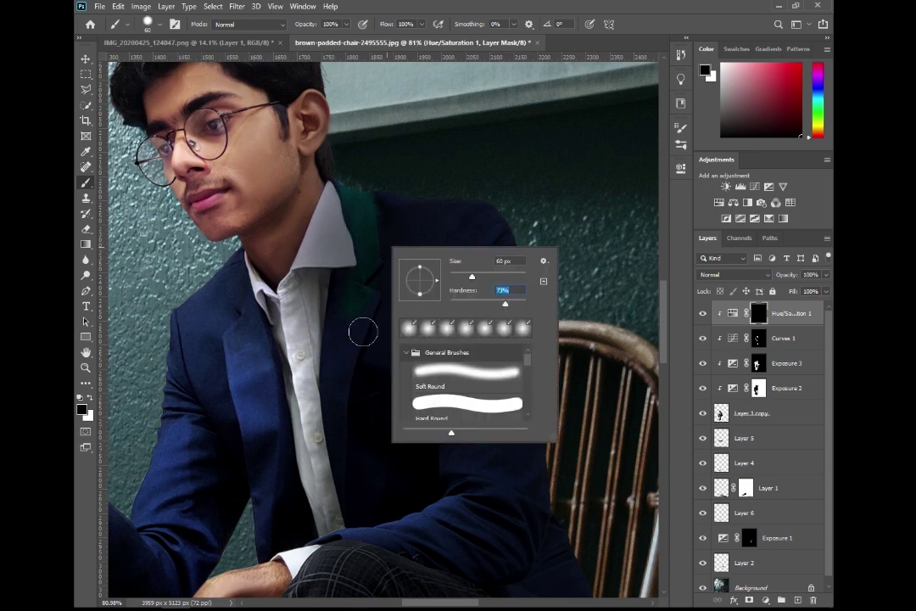
pyautogui.press('Return')
pyautogui.press('x')
pyautogui.moveTo(352, 344)
pyautogui.mouseDown()
pyautogui.moveTo(380, 209)
pyautogui.moveTo(503, 269)
pyautogui.moveTo(537, 445)
pyautogui.moveTo(448, 392)
pyautogui.mouseUp()
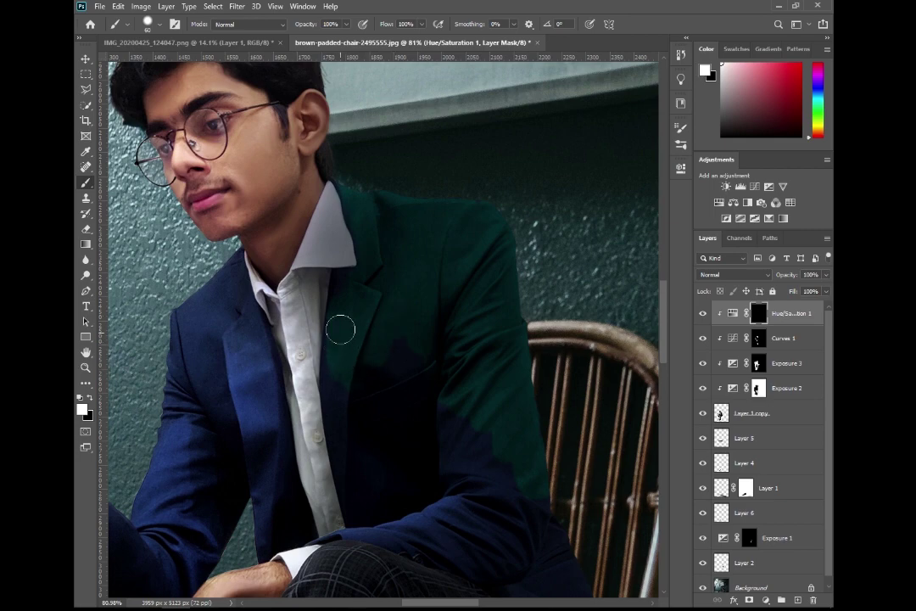
# Paint teal onto the trouser thigh and jacket sleeve, undoing the stray tint on the shirt cuff
pyautogui.press('x')
pyautogui.scroll(2, 344, 264)
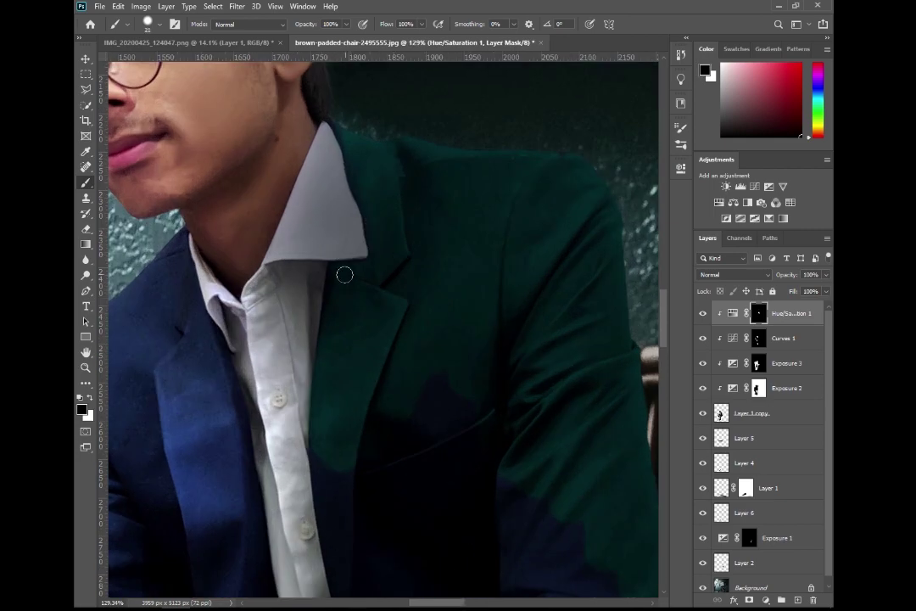
pyautogui.scroll(-2, 380, 307)
pyautogui.press('x')
pyautogui.scroll(-2, 497, 530)
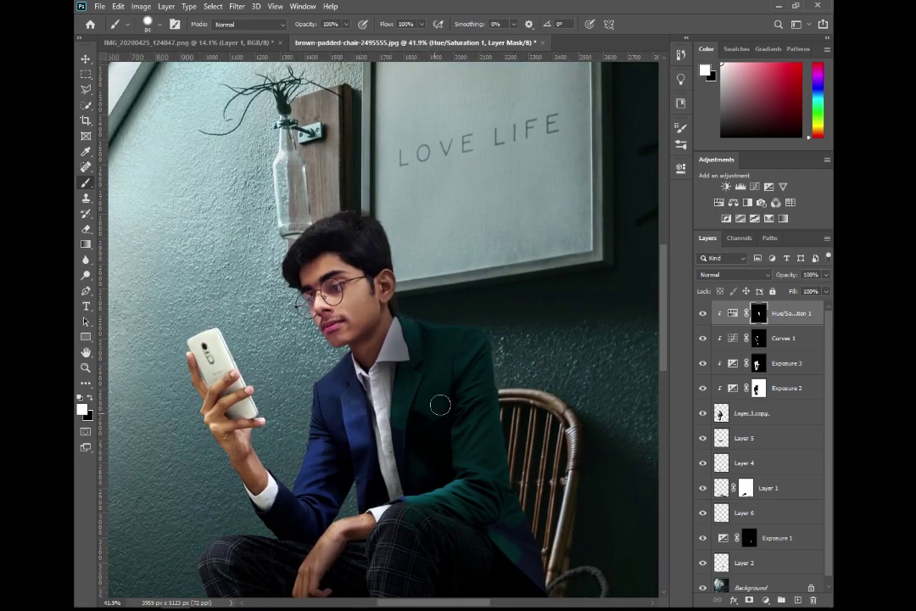
pyautogui.scroll(-2, 447, 480)
pyautogui.scroll(3, 474, 526)
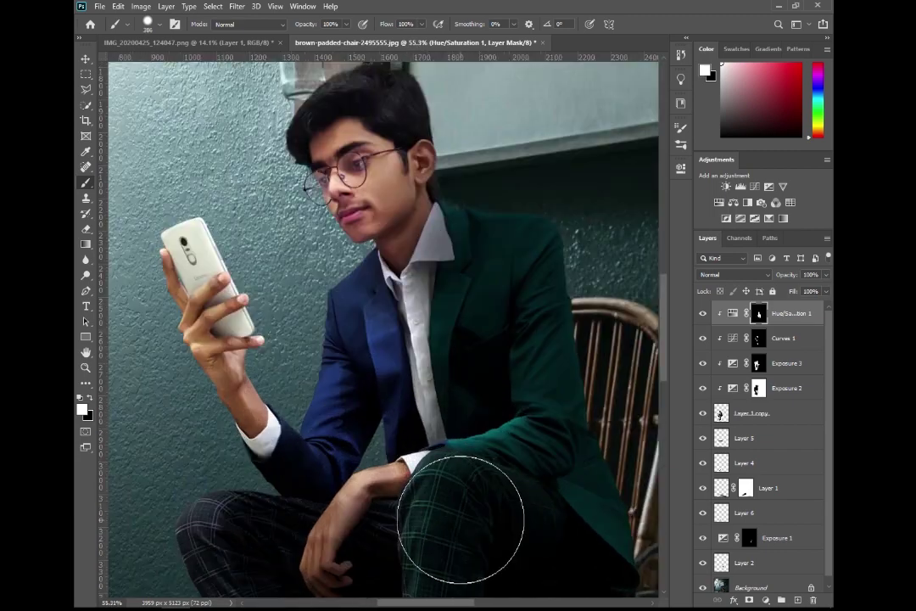
pyautogui.scroll(1, 456, 528)
pyautogui.scroll(1, 463, 552)
pyautogui.press('[')
pyautogui.press('[')
pyautogui.press('[')
pyautogui.scroll(1, 446, 475)
pyautogui.scroll(1, 509, 437)
pyautogui.press('x')
pyautogui.press('x')
pyautogui.scroll(-2, 296, 314)
pyautogui.moveTo(338, 413); pyautogui.dragTo(318, 293)
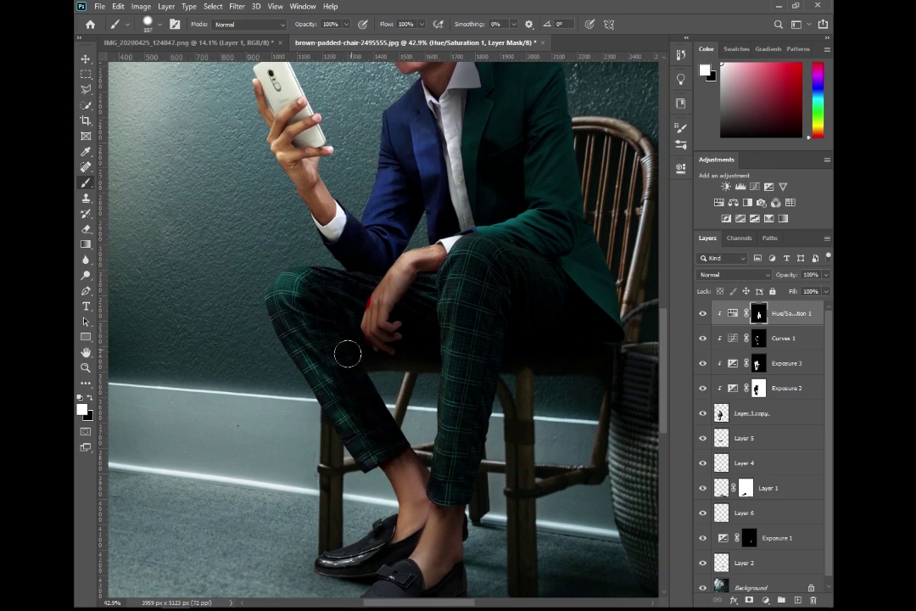
pyautogui.scroll(2, 348, 354)
pyautogui.scroll(-1, 394, 292)
pyautogui.scroll(1, 484, 147)
pyautogui.moveTo(484, 147)
pyautogui.mouseDown()
pyautogui.moveTo(486, 238)
pyautogui.moveTo(522, 297)
pyautogui.moveTo(528, 385)
pyautogui.moveTo(391, 379)
pyautogui.mouseUp()
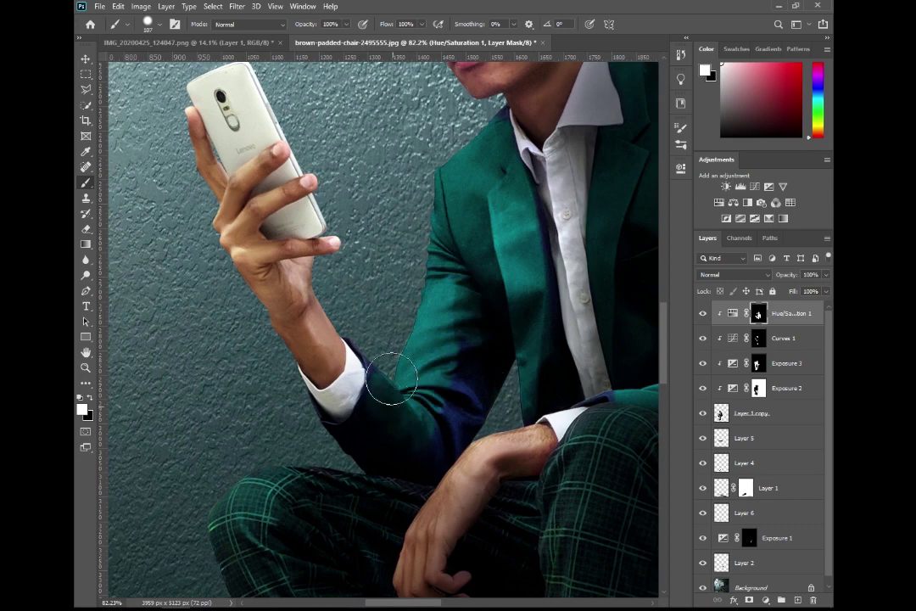
pyautogui.scroll(2, 314, 377)
pyautogui.hotkey('ctrl', 'z')
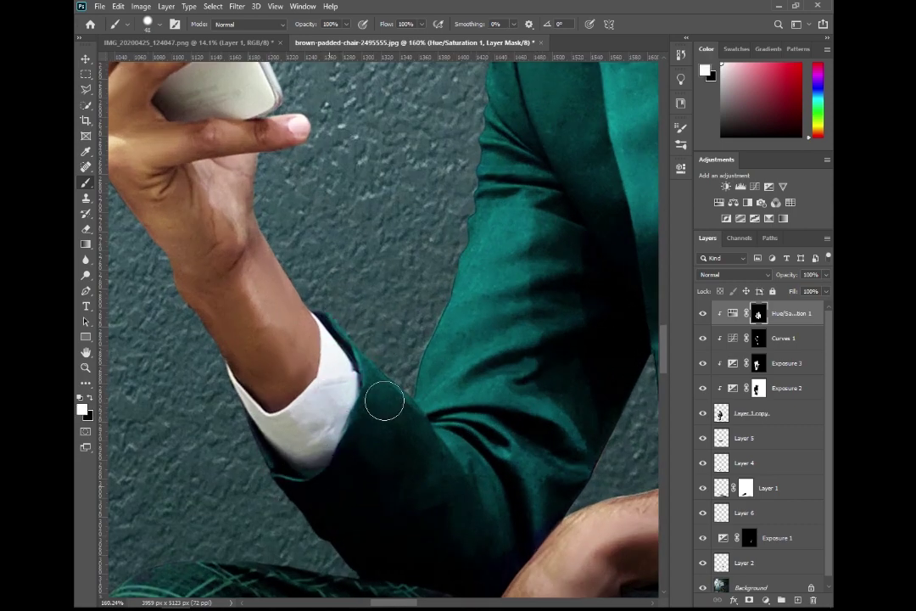
# Review the recoloured suit and toggle the adjustment to compare with and without the teal
pyautogui.scroll(-2, 495, 380)
pyautogui.hscroll(4, 483, 419)
pyautogui.scroll(2, 505, 510)
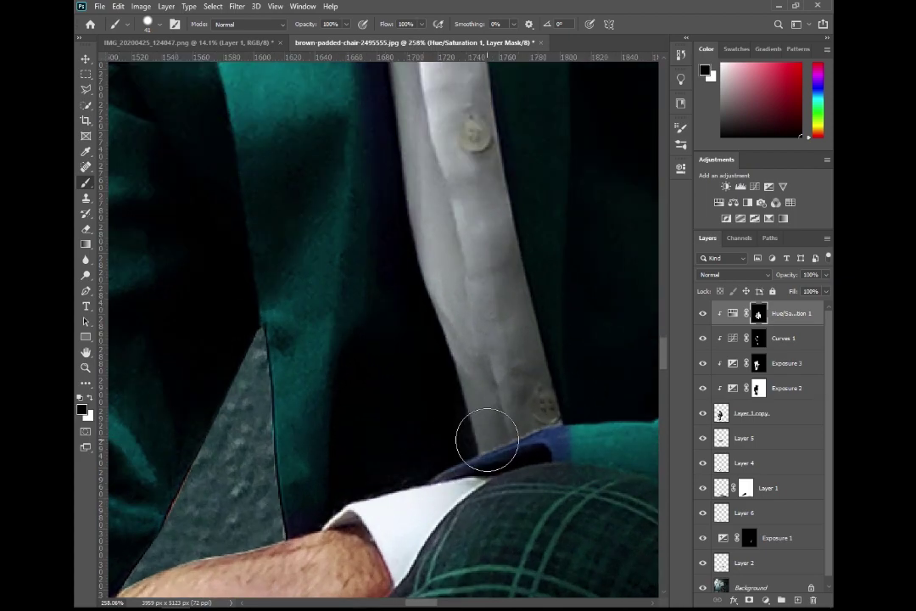
pyautogui.press('x')
pyautogui.scroll(-3, 390, 501)
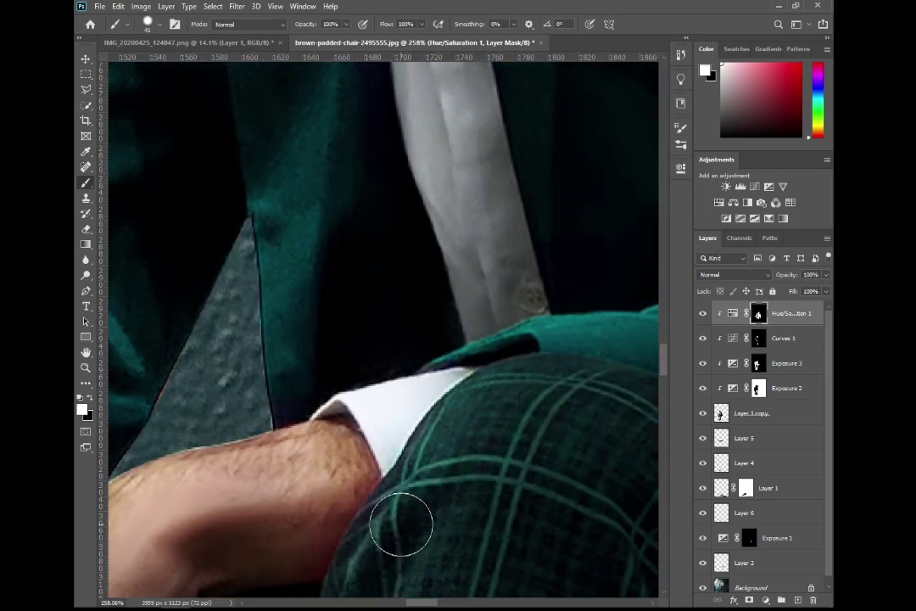
pyautogui.scroll(-3, 506, 395)
pyautogui.scroll(5, 477, 388)
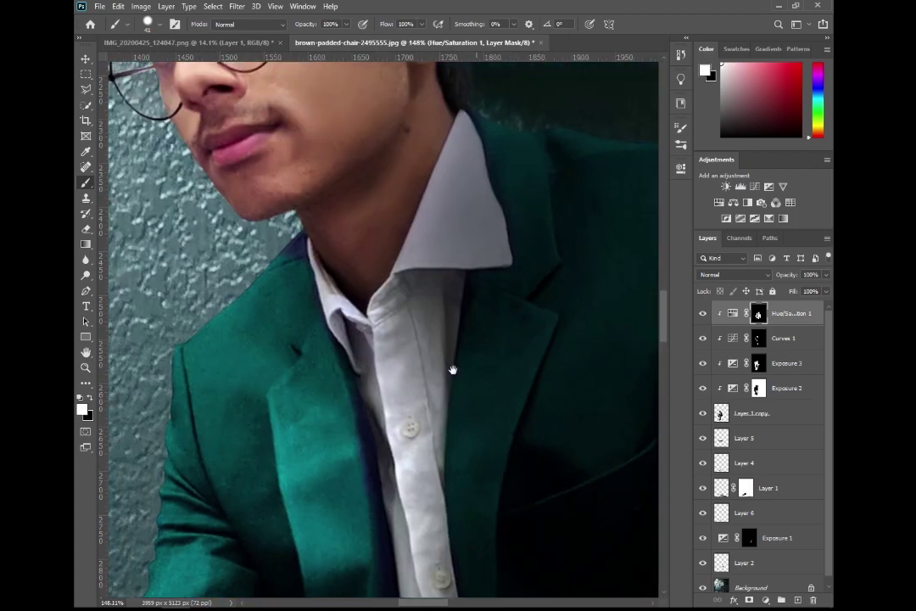
pyautogui.scroll(-5, 453, 370)
pyautogui.scroll(-3, 415, 482)
pyautogui.scroll(-5, 374, 261)
pyautogui.scroll(-2, 441, 348)
pyautogui.scroll(-2, 416, 369)
pyautogui.scroll(-1, 381, 389)
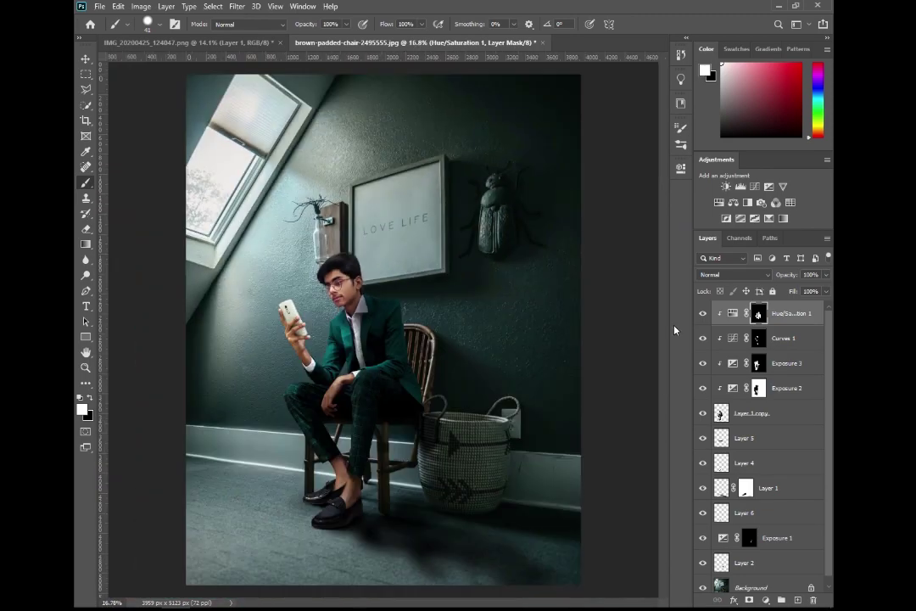
pyautogui.click(703, 314)
# Set Hue/Saturation 2 Greens to Saturation -100 and Lightness +6, then invert its mask
pyautogui.click(719, 204)
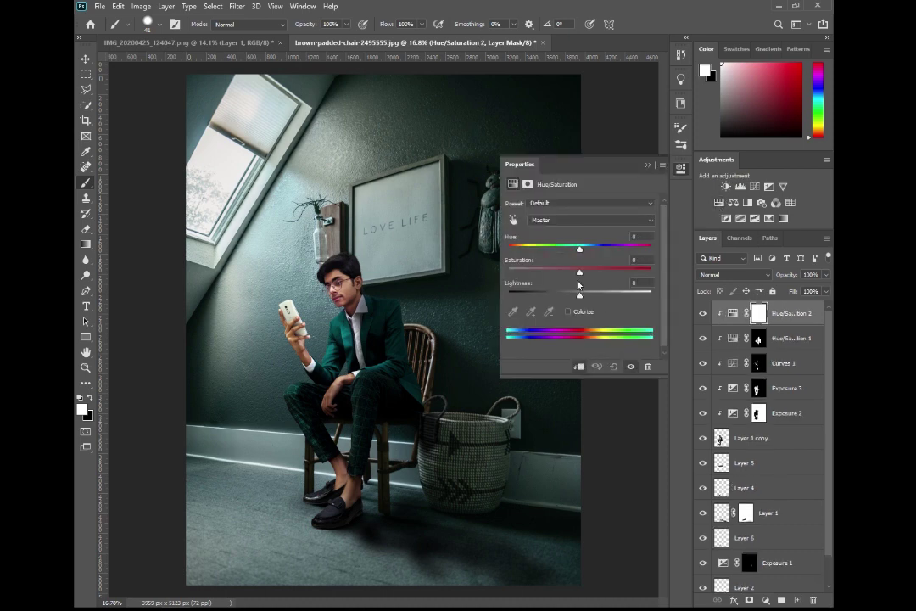
pyautogui.moveTo(512, 282); pyautogui.dragTo(507, 283)
pyautogui.moveTo(582, 296); pyautogui.dragTo(586, 296)
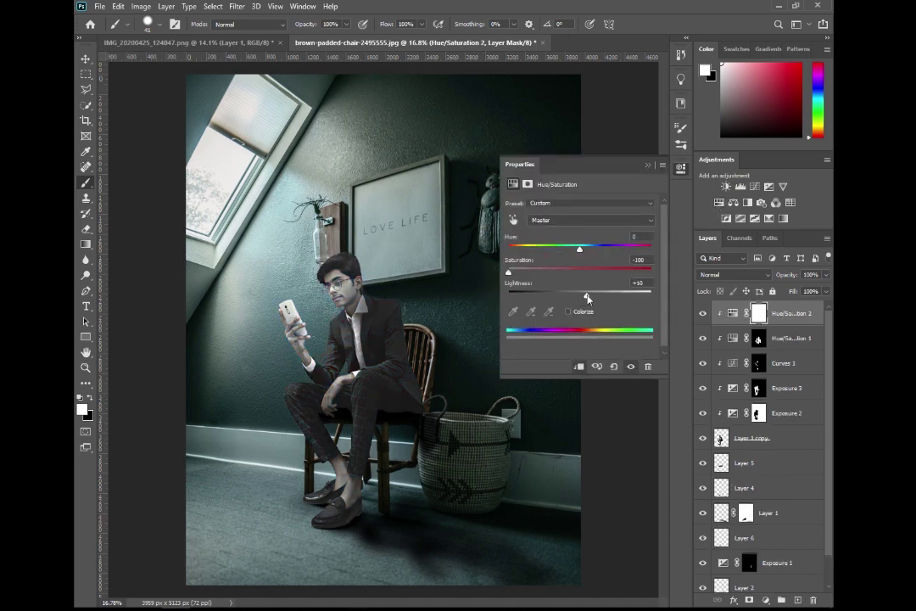
pyautogui.click(648, 166)
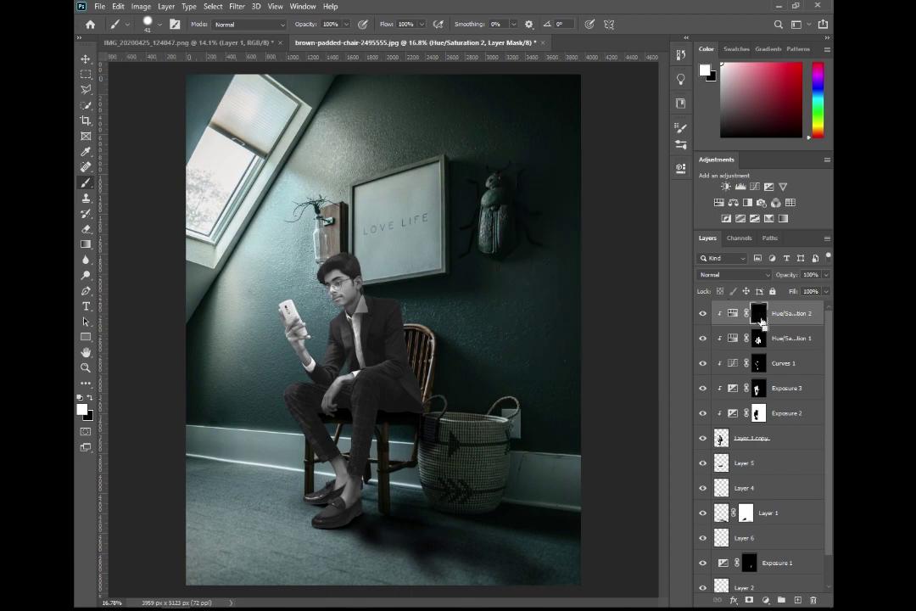
pyautogui.hotkey('ctrl', 'i')
# Paint the desaturation mask along the shirt collar edges with a tiny brush
pyautogui.scroll(5, 327, 344)
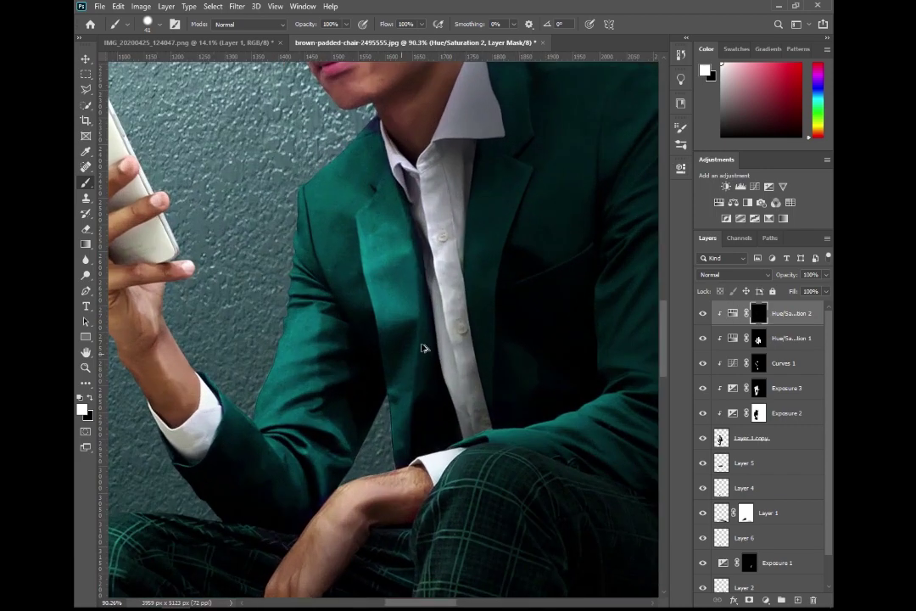
pyautogui.scroll(3, 451, 197)
pyautogui.scroll(1, 482, 209)
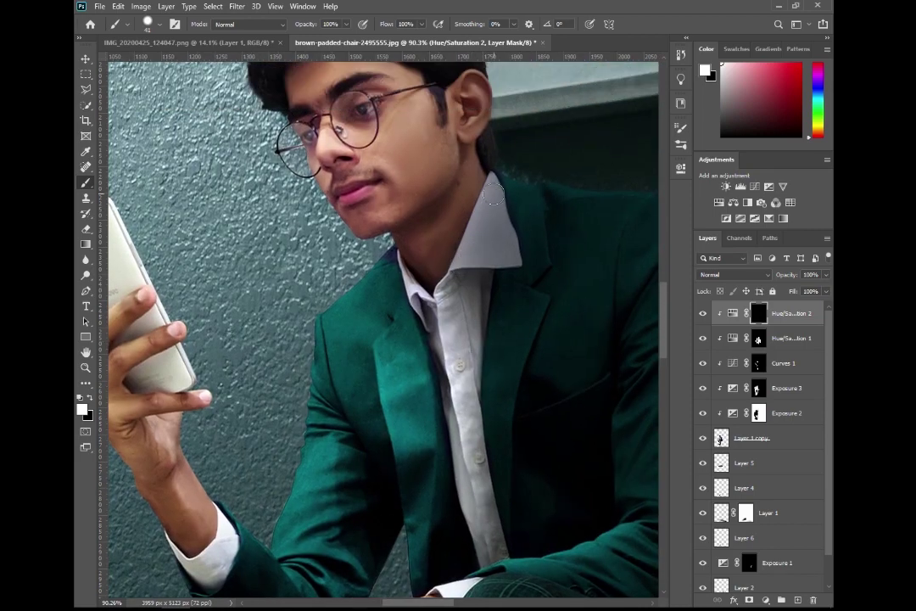
pyautogui.scroll(4, 484, 247)
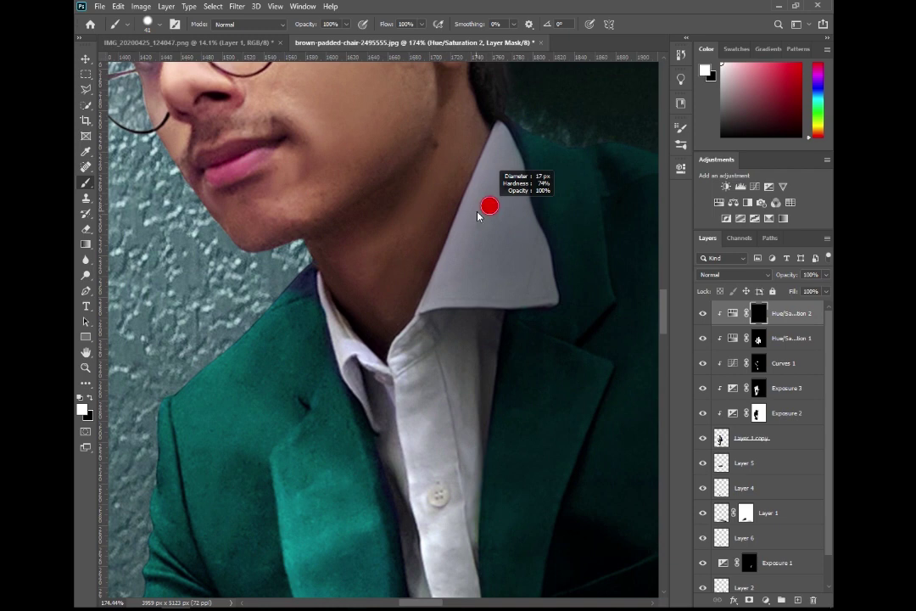
pyautogui.keyDown('alt'); pyautogui.rightClick(501, 126); pyautogui.keyUp('alt')
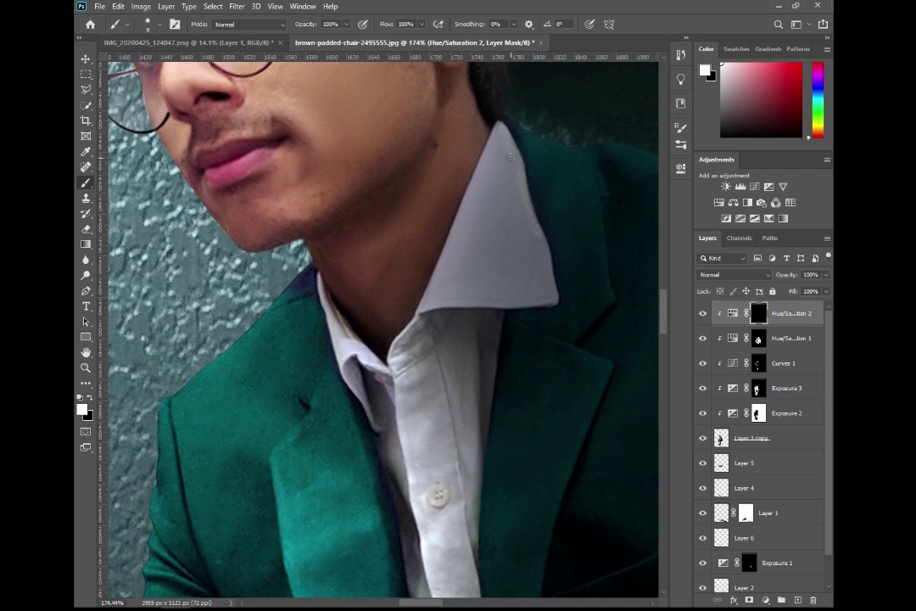
pyautogui.moveTo(497, 132); pyautogui.dragTo(487, 158)
pyautogui.press('x')
pyautogui.moveTo(545, 222); pyautogui.dragTo(562, 303)
pyautogui.moveTo(512, 225); pyautogui.dragTo(535, 280)
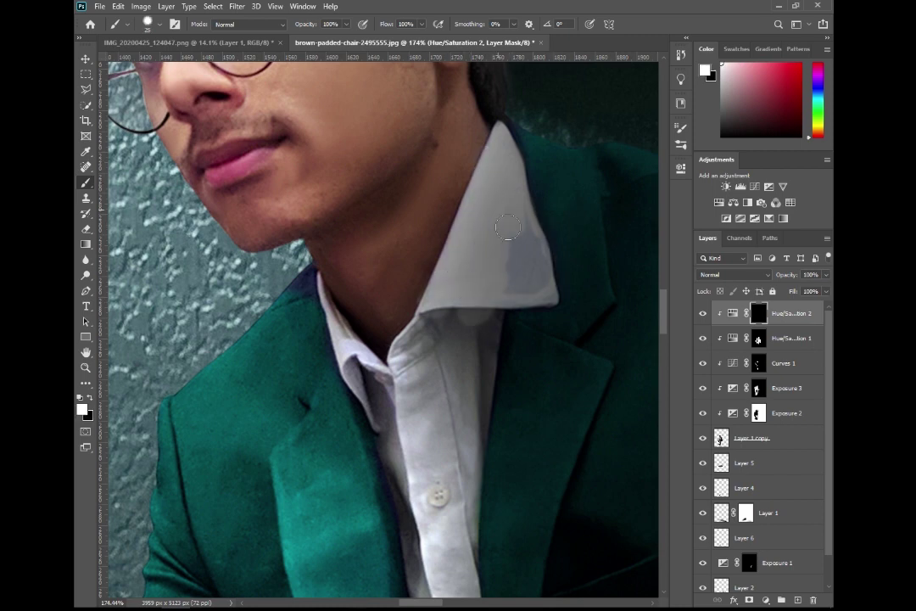
# Extend the desaturation over the shadowed shirt area below the collar
pyautogui.keyDown('alt'); pyautogui.rightClick(540, 294); pyautogui.keyUp('alt')
pyautogui.moveTo(399, 289); pyautogui.dragTo(420, 384)
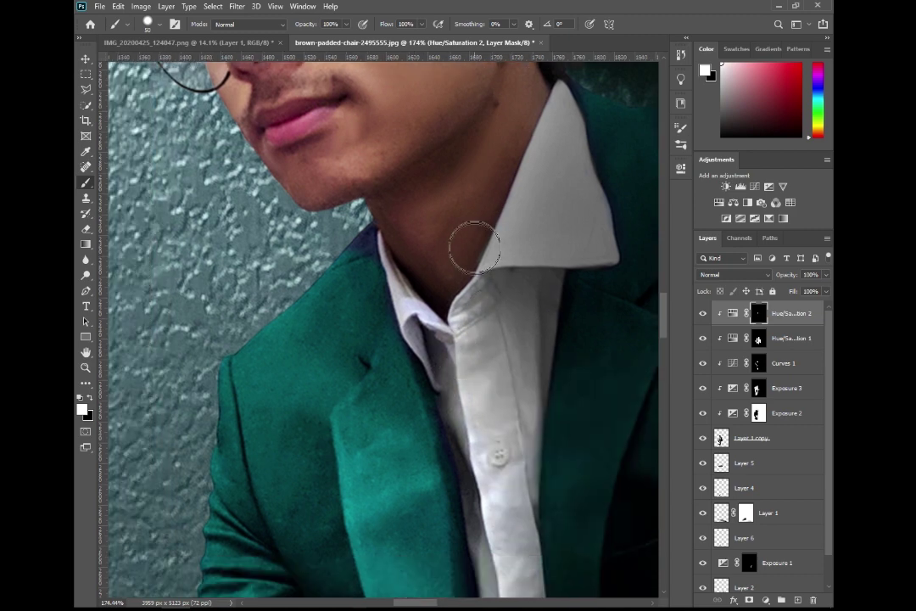
pyautogui.scroll(-1, 471, 245)
pyautogui.hscroll(-2, 470, 246)
pyautogui.moveTo(453, 384); pyautogui.dragTo(437, 339)
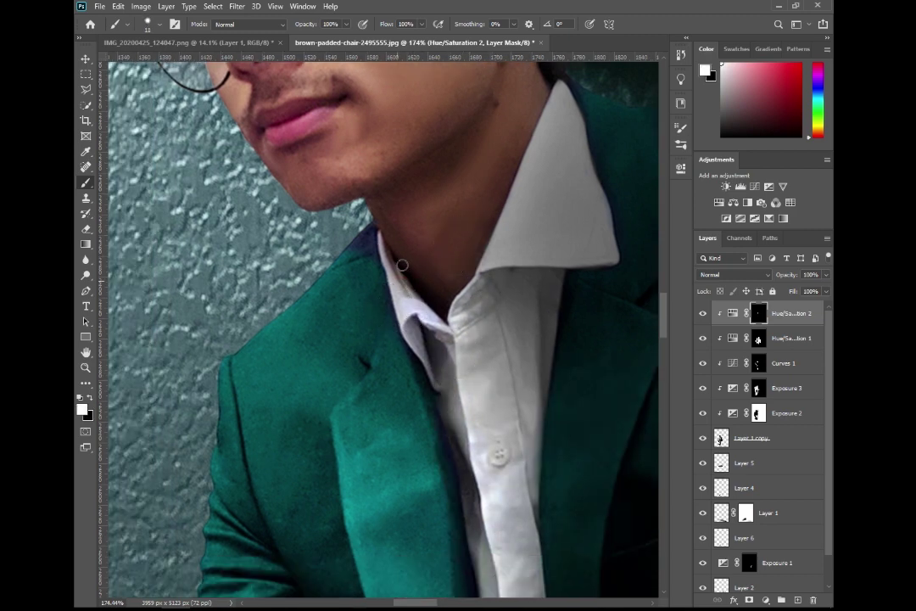
# Reselect Hue/Saturation 2 with white foreground and inspect the shirt at actual size
pyautogui.click(759, 338)
pyautogui.press('x')
pyautogui.press('x')
pyautogui.press('x')
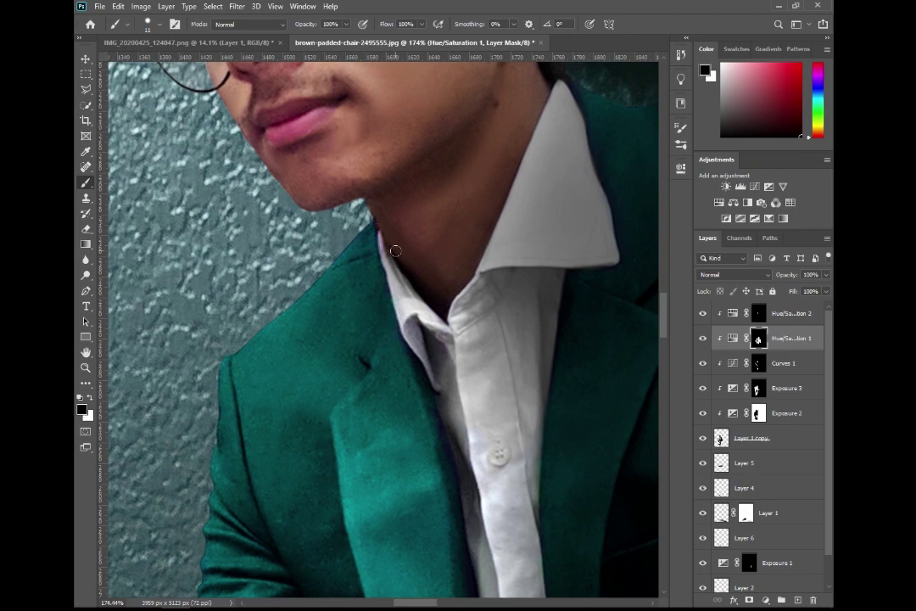
pyautogui.hotkey('alt', ']')
pyautogui.press('x')
pyautogui.press('x')
pyautogui.hotkey('ctrl', '1')
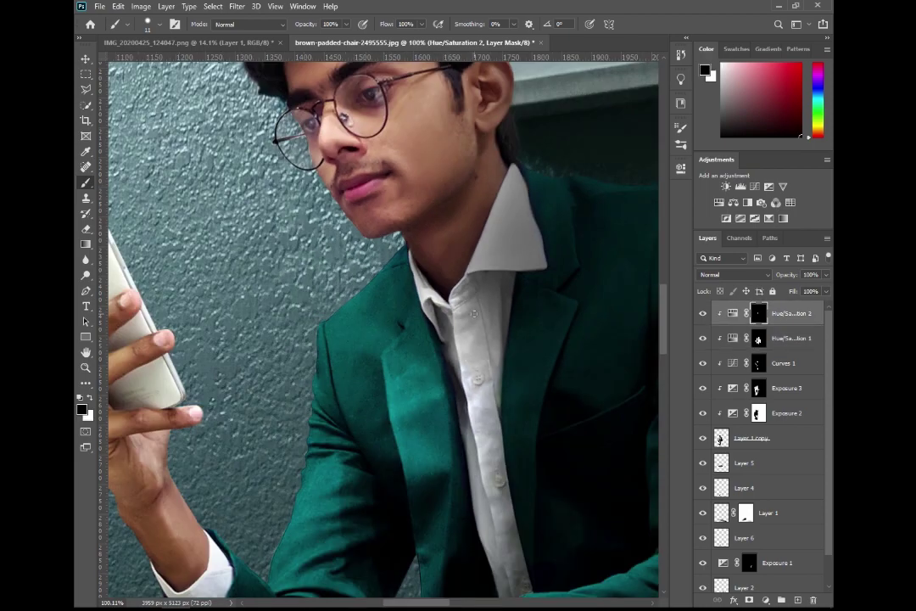
pyautogui.scroll(-5, 470, 410)
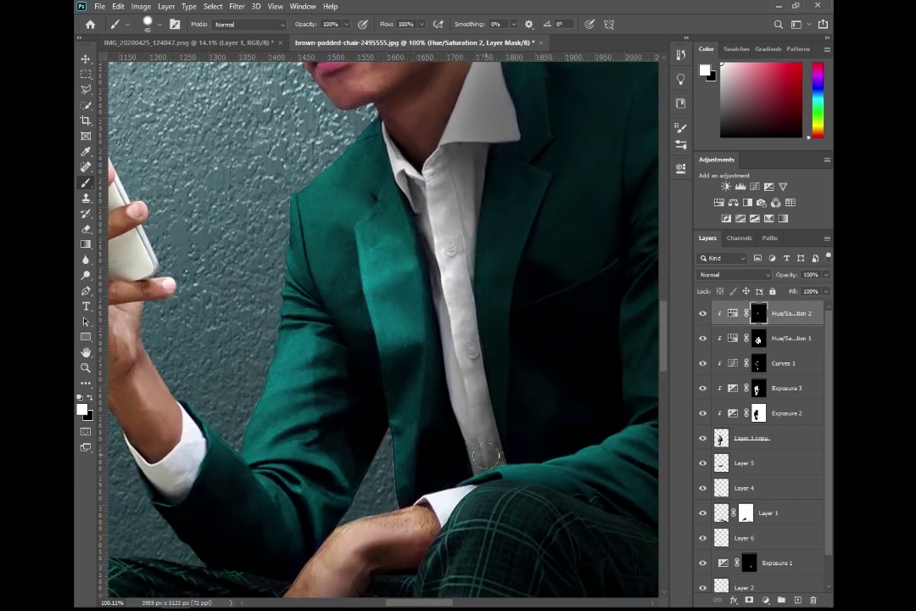
pyautogui.keyDown('alt'); pyautogui.scroll(3, 490, 457); pyautogui.keyUp('alt')
pyautogui.keyDown('alt'); pyautogui.scroll(-2, 450, 460); pyautogui.keyUp('alt')
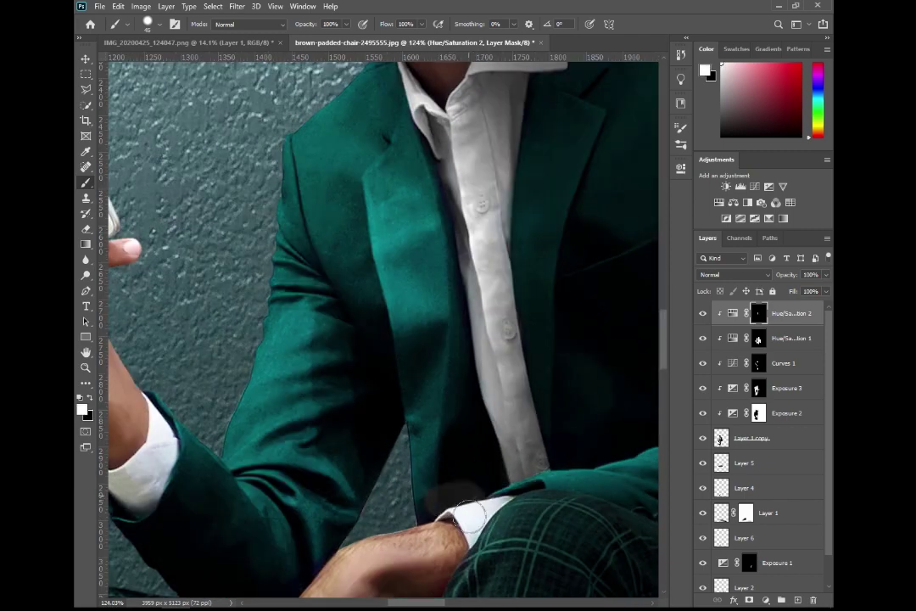
pyautogui.keyDown('alt'); pyautogui.scroll(1, 521, 453); pyautogui.keyUp('alt')
pyautogui.keyDown('alt'); pyautogui.scroll(2, 521, 453); pyautogui.keyUp('alt')
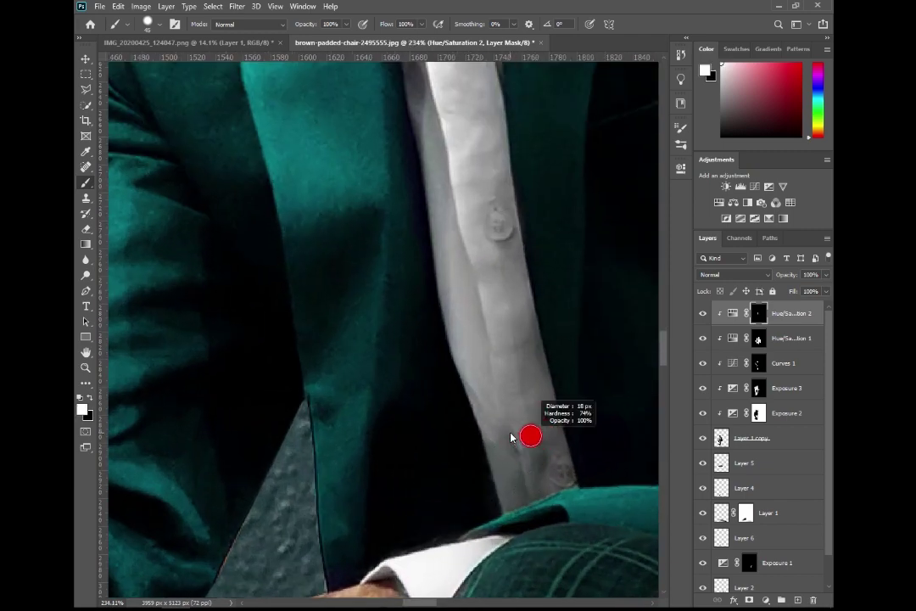
pyautogui.keyDown('alt'); pyautogui.scroll(-2, 518, 471); pyautogui.keyUp('alt')
pyautogui.keyDown('alt'); pyautogui.scroll(-2, 507, 446); pyautogui.keyUp('alt')
pyautogui.keyDown('alt'); pyautogui.scroll(-1, 507, 446); pyautogui.keyUp('alt')
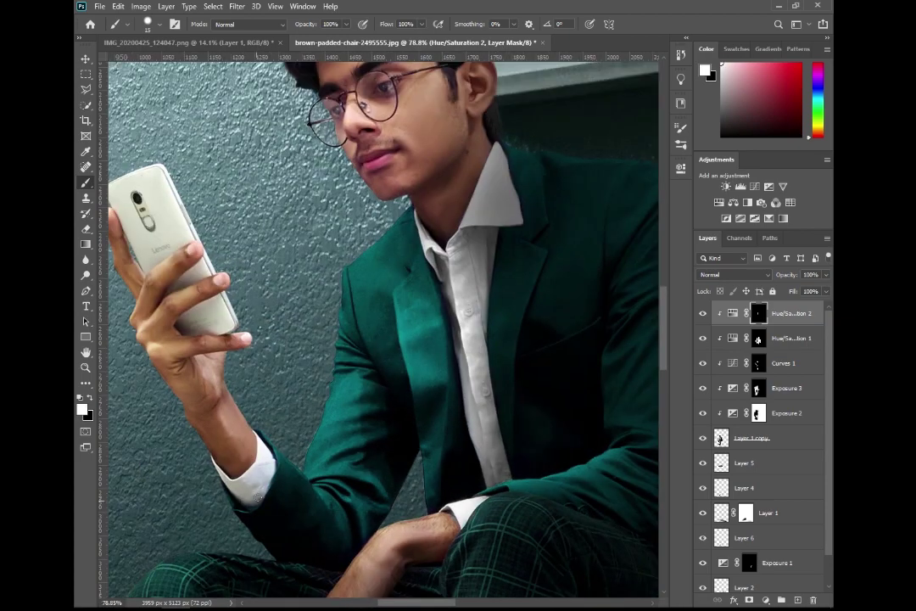
pyautogui.keyDown('alt'); pyautogui.scroll(4, 218, 475); pyautogui.keyUp('alt')
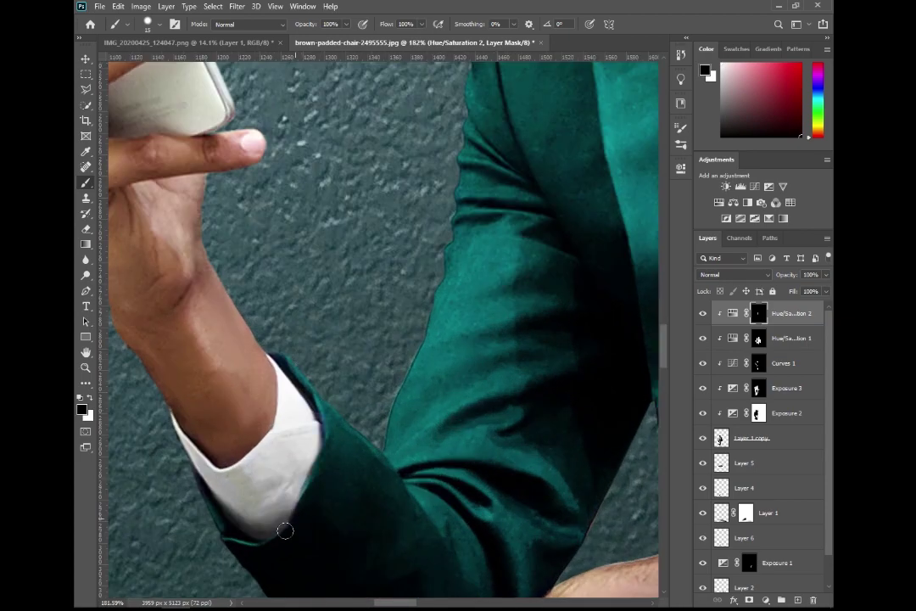
pyautogui.keyDown('alt'); pyautogui.scroll(-13, 383, 471); pyautogui.keyUp('alt')
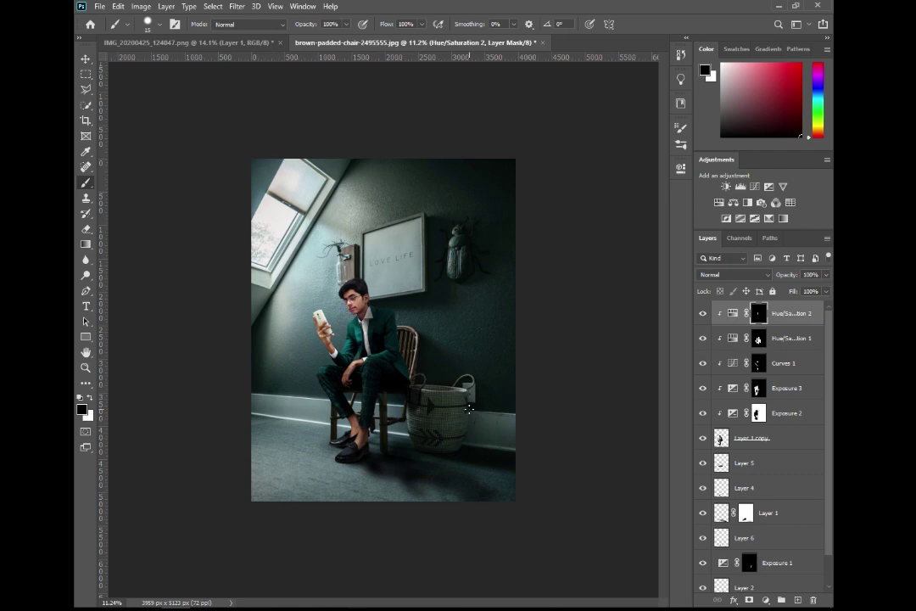
pyautogui.click(755, 187)
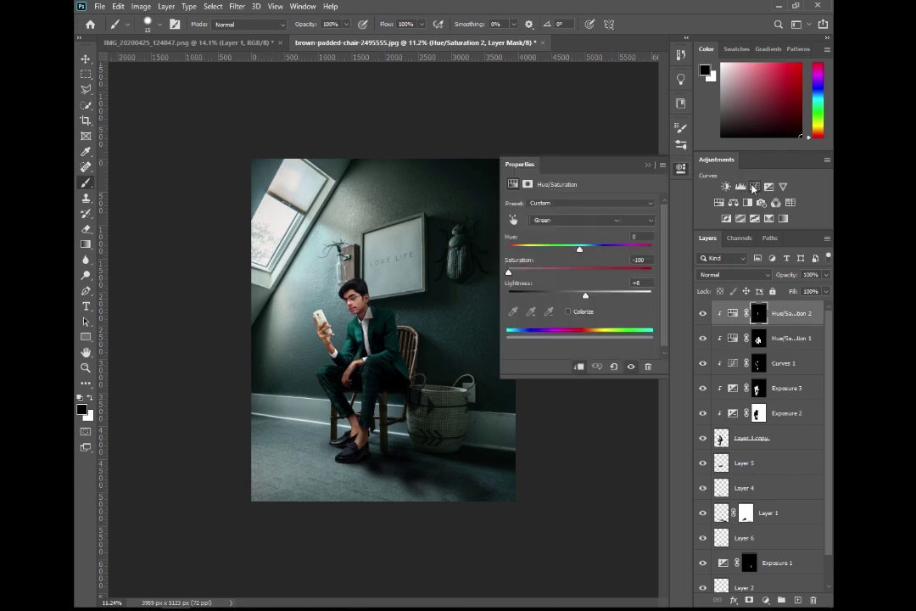
# Adjust the Curves 2 Red, Green and Blue channels, nudging the green midtones
pyautogui.click(575, 220)
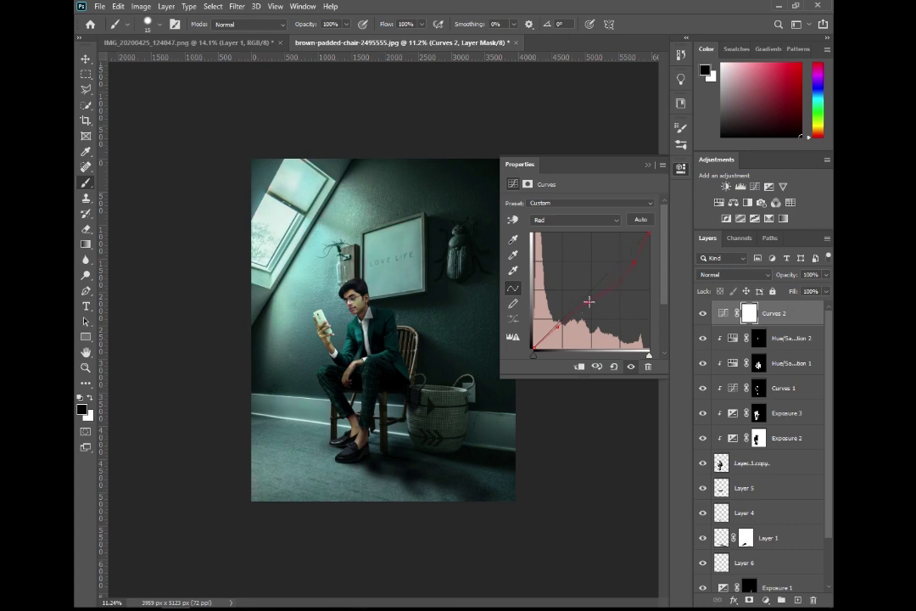
pyautogui.click(604, 220)
pyautogui.click(570, 244)
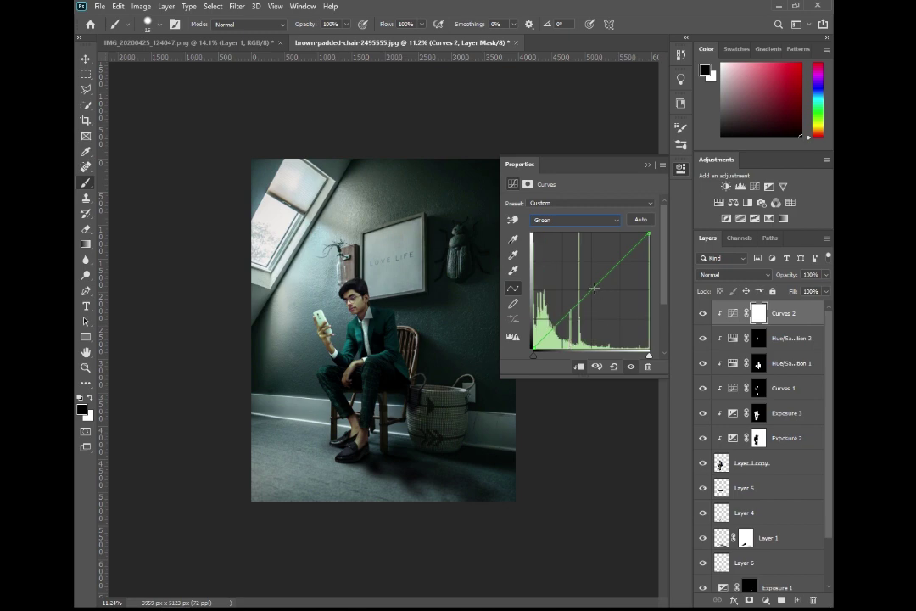
pyautogui.moveTo(594, 295); pyautogui.dragTo(594, 294)
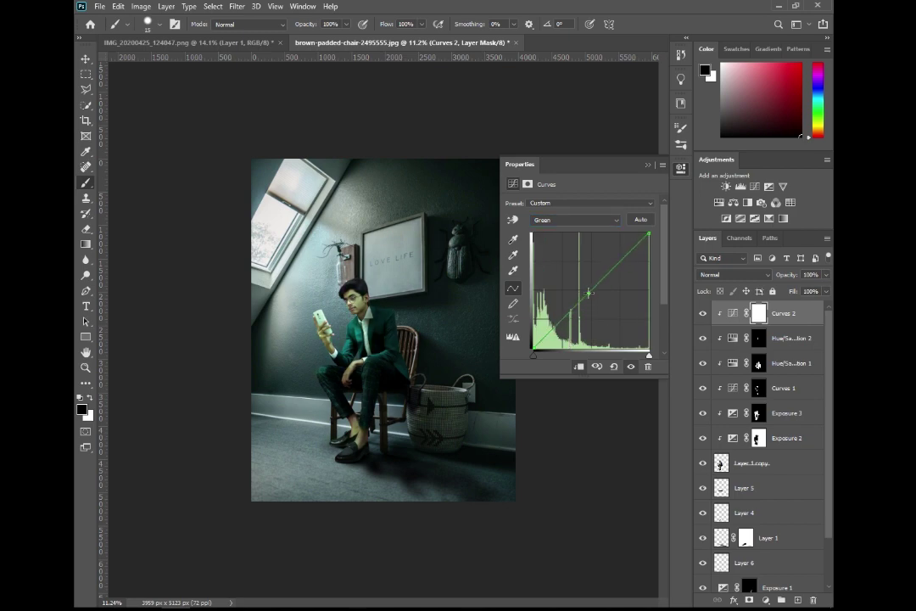
pyautogui.click(577, 220)
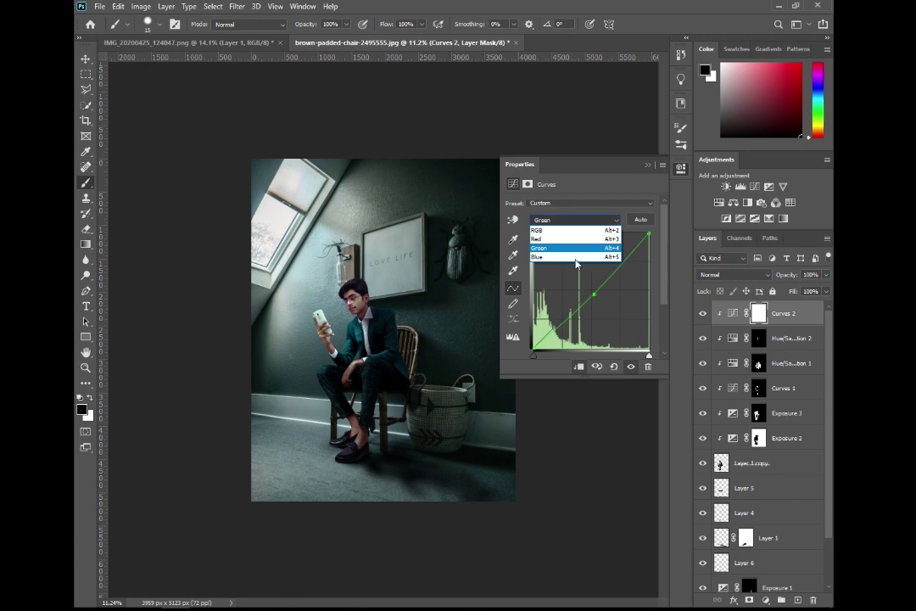
pyautogui.click(574, 252)
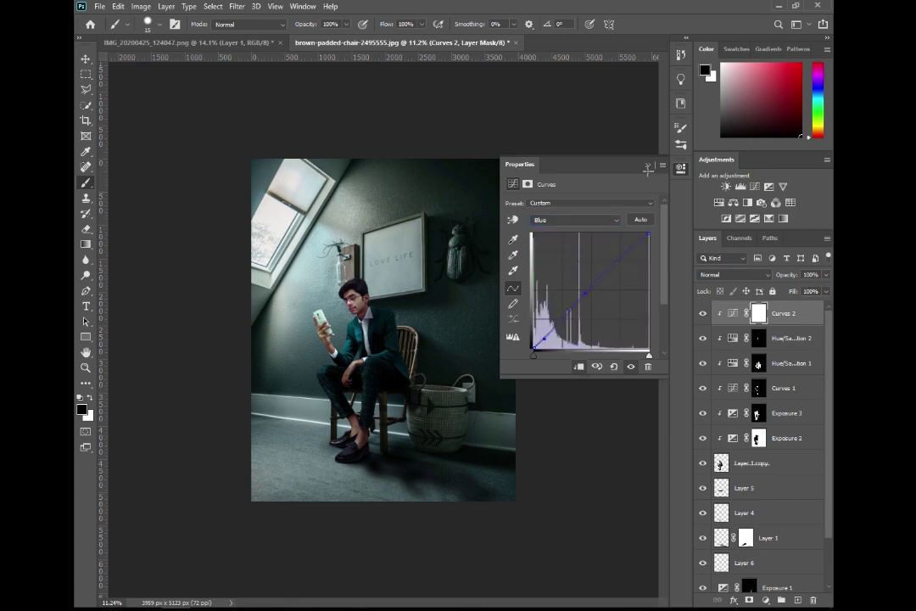
pyautogui.click(649, 167)
# Centre the view on the seated man and toggle Curves 2 to compare
pyautogui.scroll(5, 357, 350)
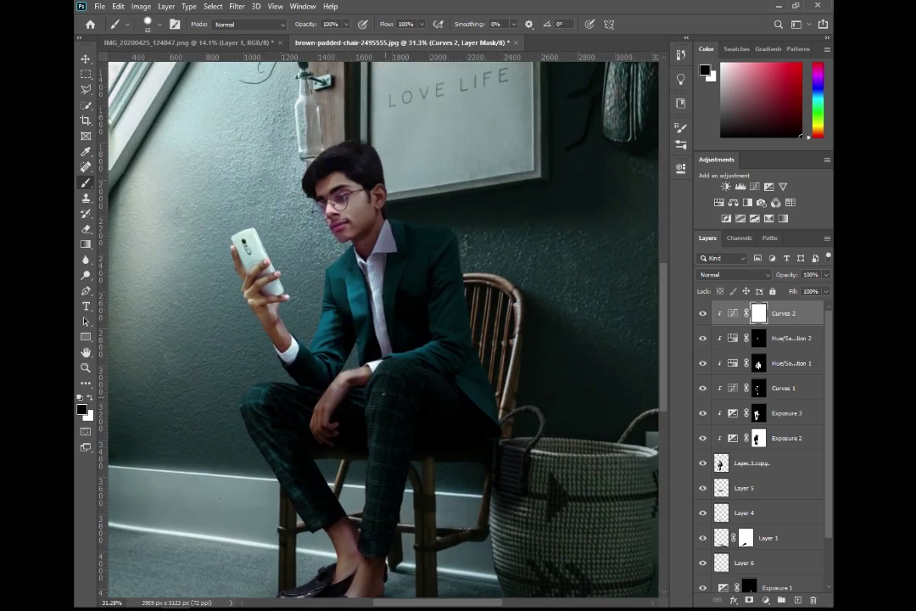
pyautogui.moveTo(382, 342); pyautogui.dragTo(454, 336)
pyautogui.click(703, 314)
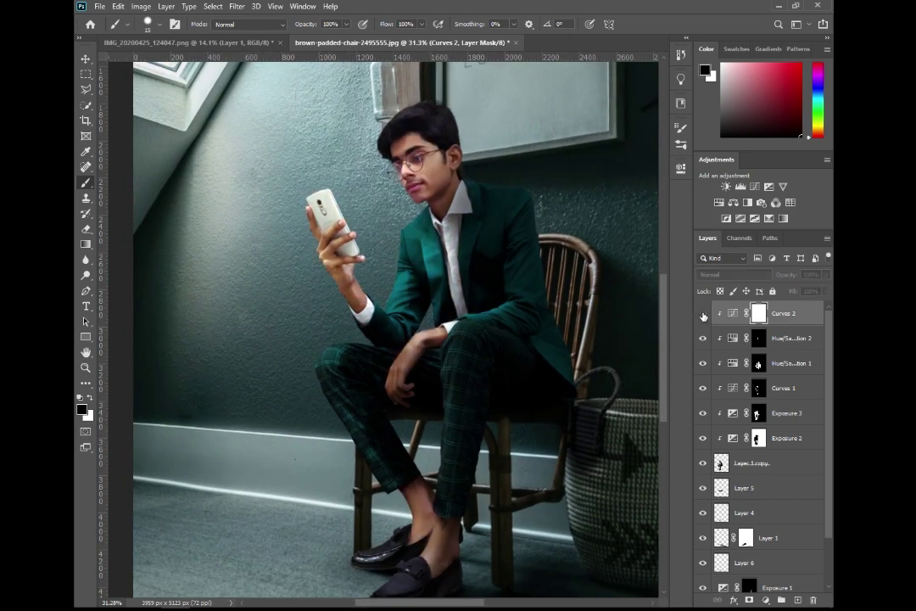
pyautogui.click(702, 314)
pyautogui.scroll(-1, 562, 369)
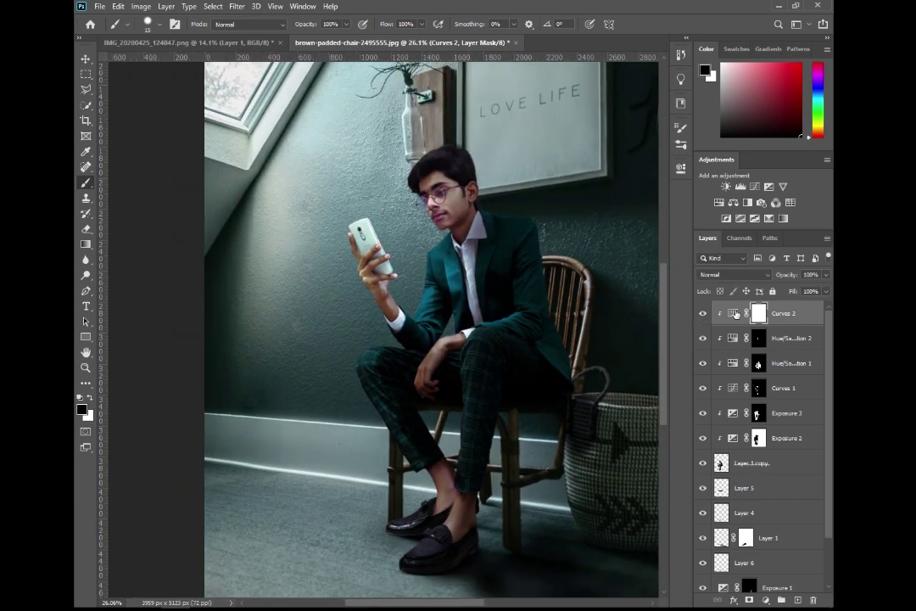
# Lift the Curves 2 green shadows to make the jacket greener and refine Blue
pyautogui.doubleClick(735, 313)
pyautogui.click(610, 221)
pyautogui.click(585, 244)
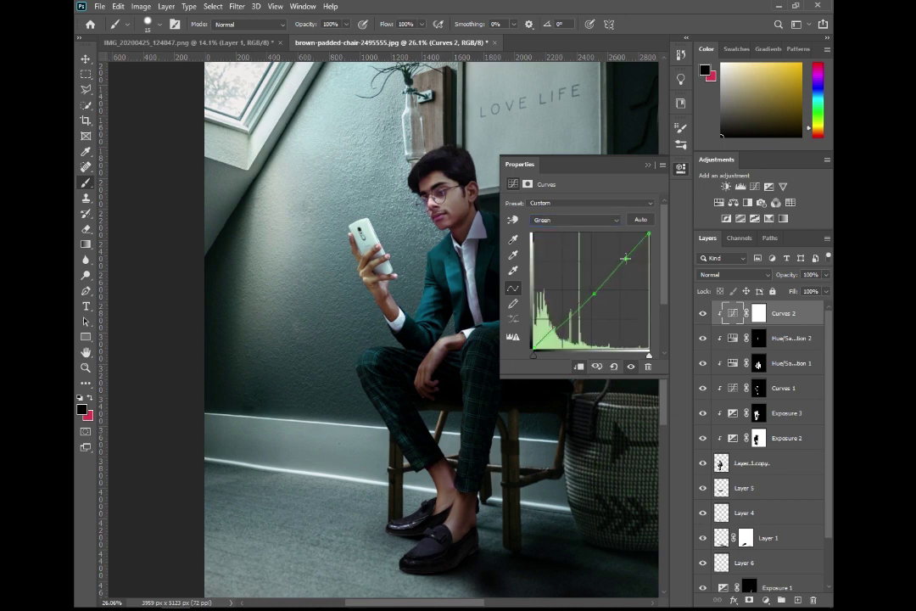
pyautogui.moveTo(555, 326); pyautogui.dragTo(559, 324)
pyautogui.click(586, 221)
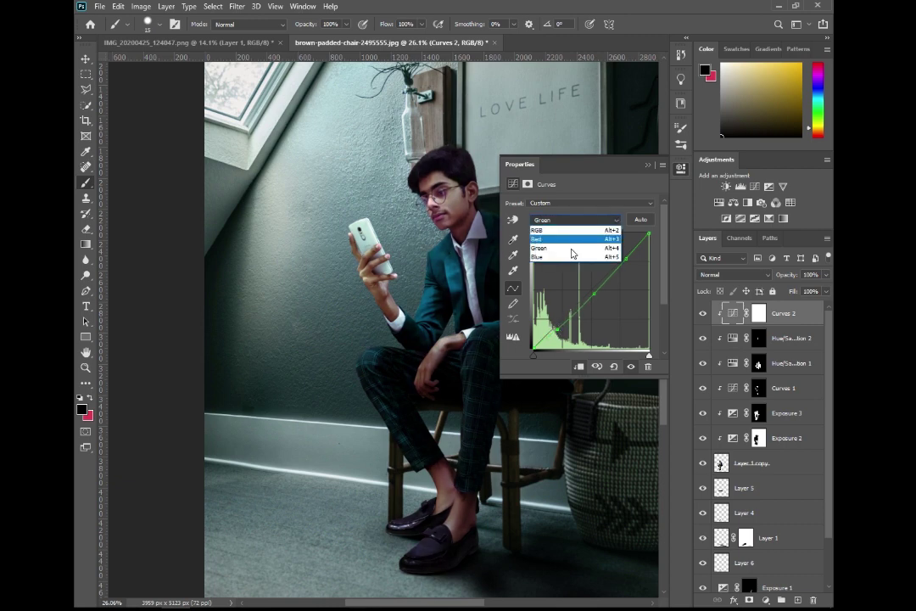
pyautogui.click(573, 255)
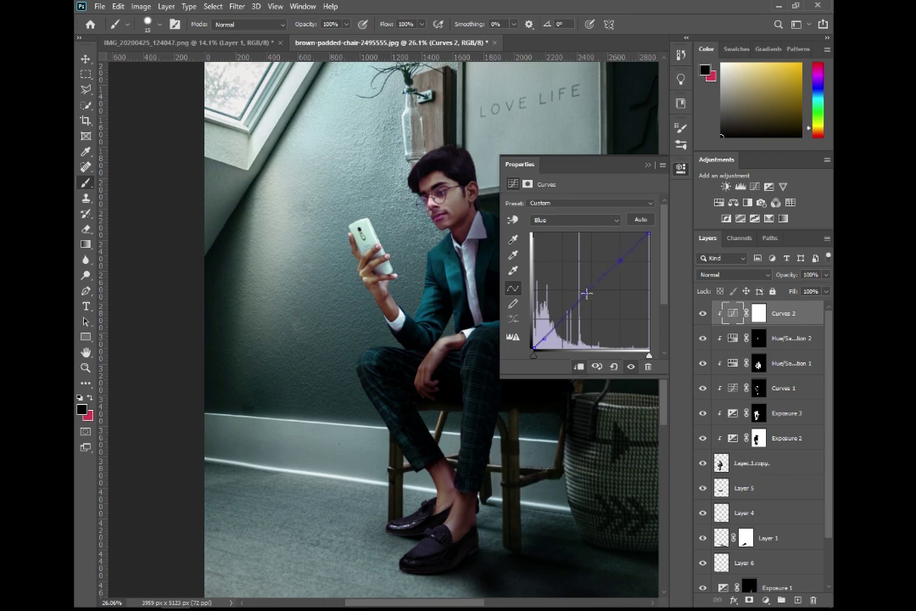
pyautogui.click(647, 165)
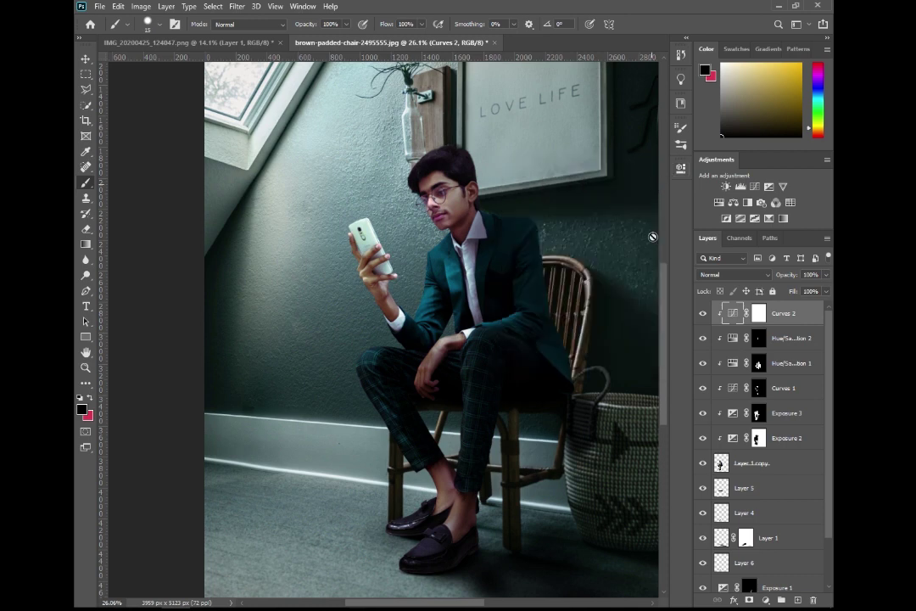
# Compare the Curves 2 grade before and after, then fit the whole image in view
pyautogui.click(703, 314)
pyautogui.click(704, 314)
pyautogui.hotkey('ctrl', '-')
pyautogui.hotkey('ctrl', '-')
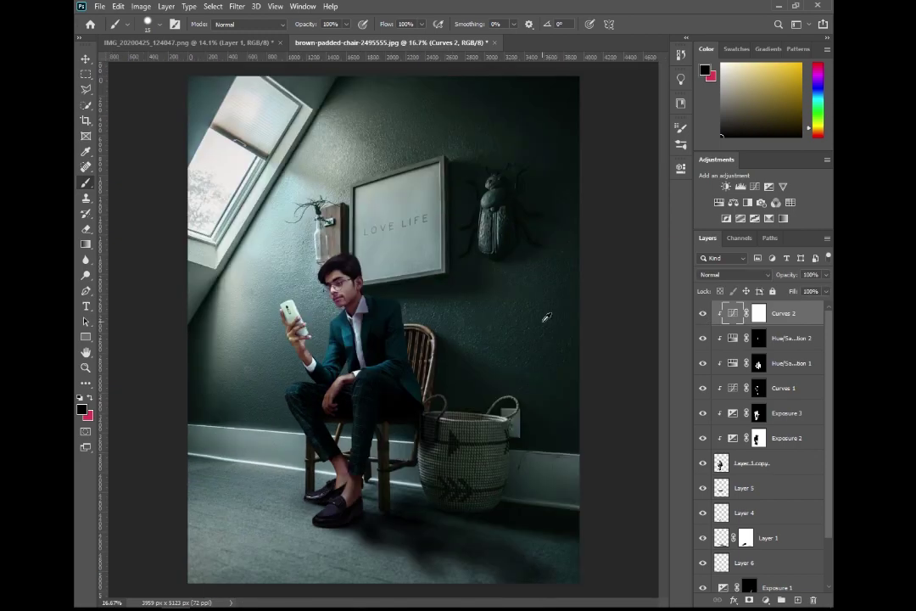
pyautogui.press('h')
pyautogui.scroll(1, 542, 321)
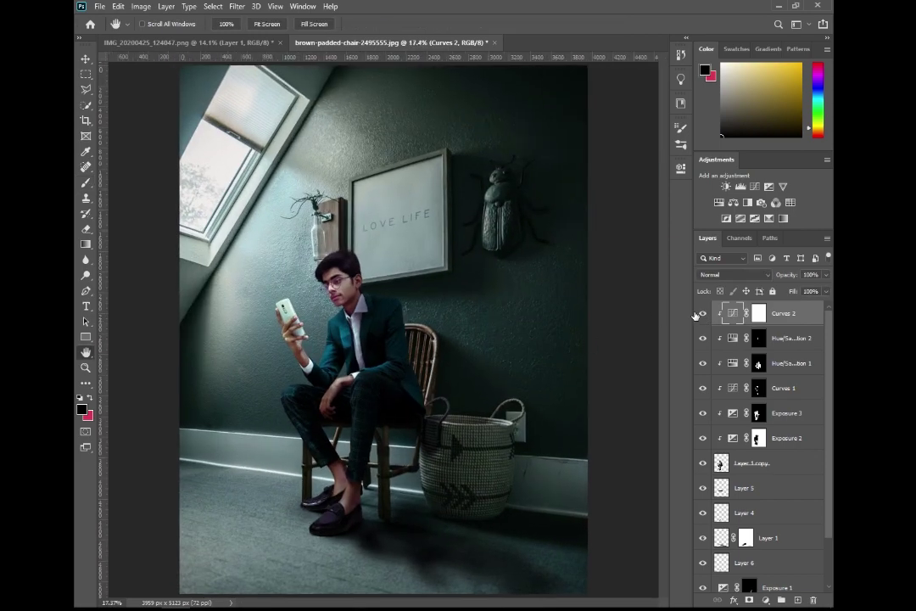
pyautogui.click(703, 313)
pyautogui.click(696, 314)
pyautogui.click(753, 314)
pyautogui.scroll(5, 339, 297)
pyautogui.press('b')
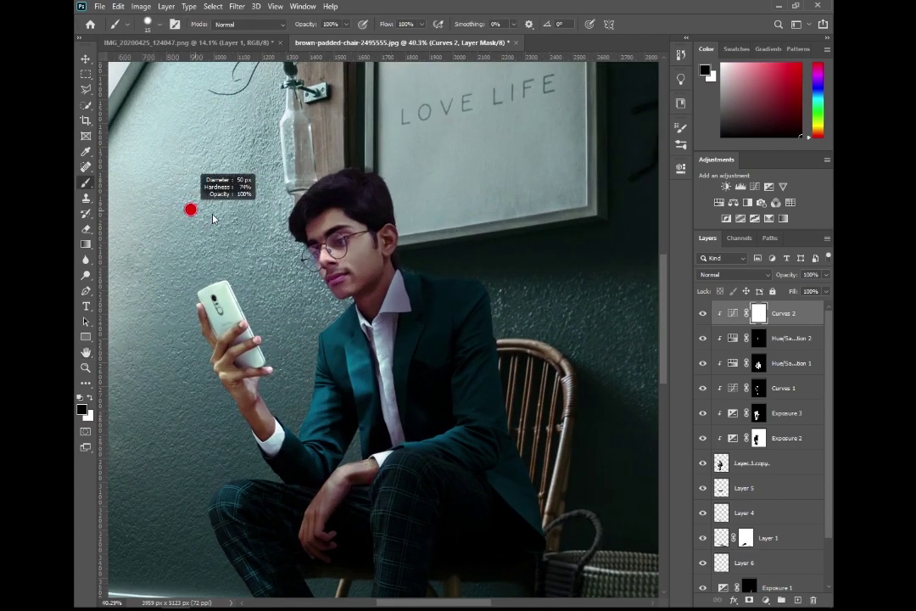
pyautogui.rightClick(323, 152)
pyautogui.press('5')
pyautogui.press('4')
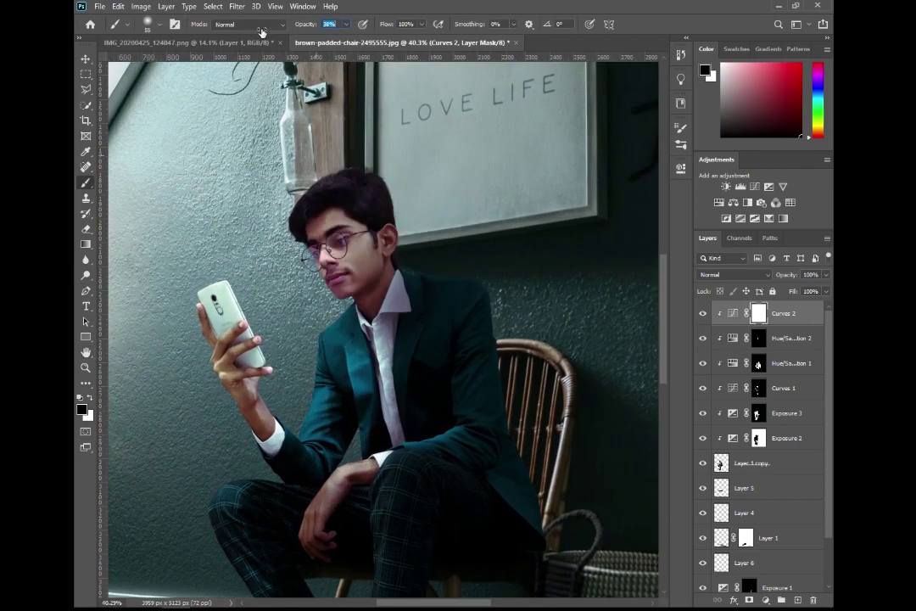
pyautogui.keyDown('alt'); pyautogui.rightClick(348, 225); pyautogui.keyUp('alt')
pyautogui.scroll(3, 254, 374)
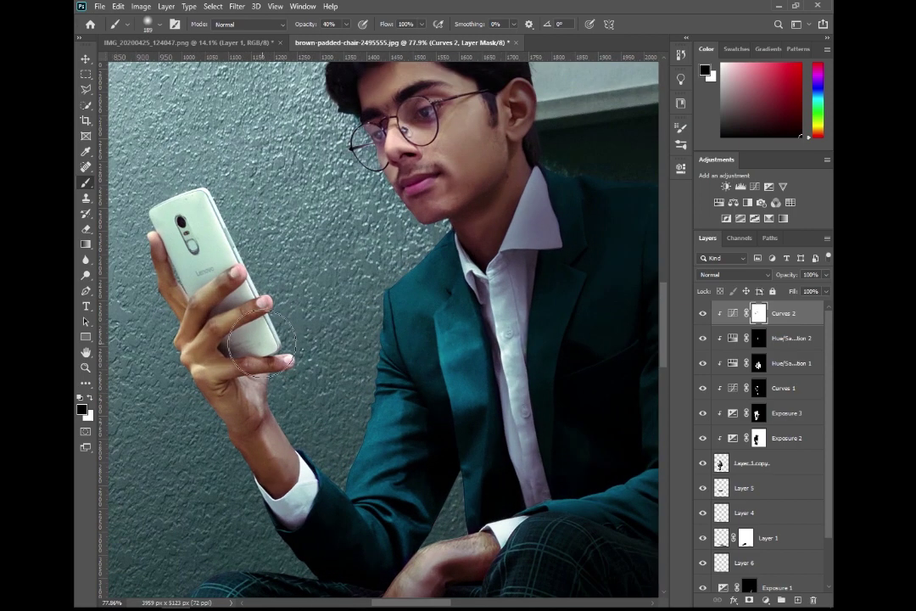
pyautogui.scroll(-1, 273, 403)
pyautogui.scroll(-3, 299, 384)
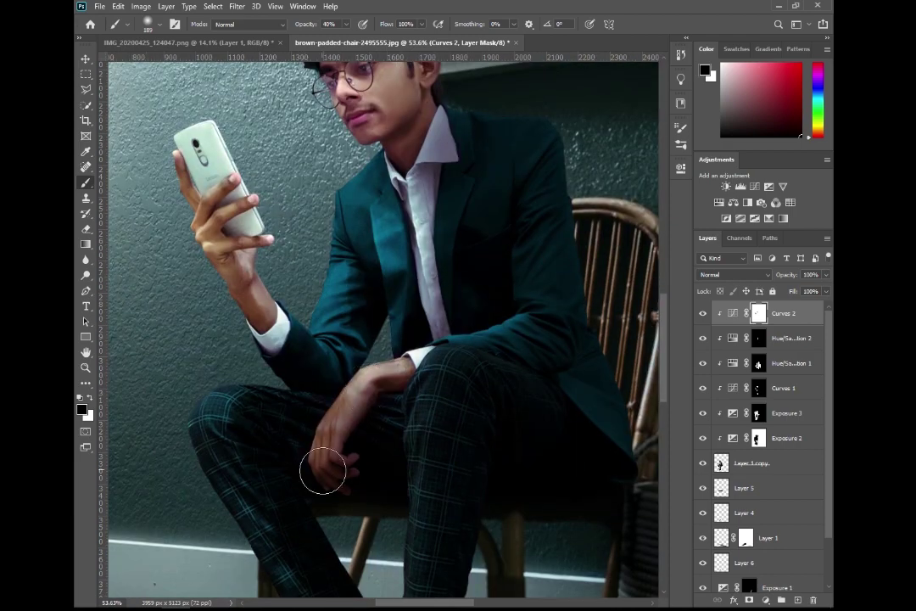
pyautogui.moveTo(352, 474); pyautogui.dragTo(359, 230)
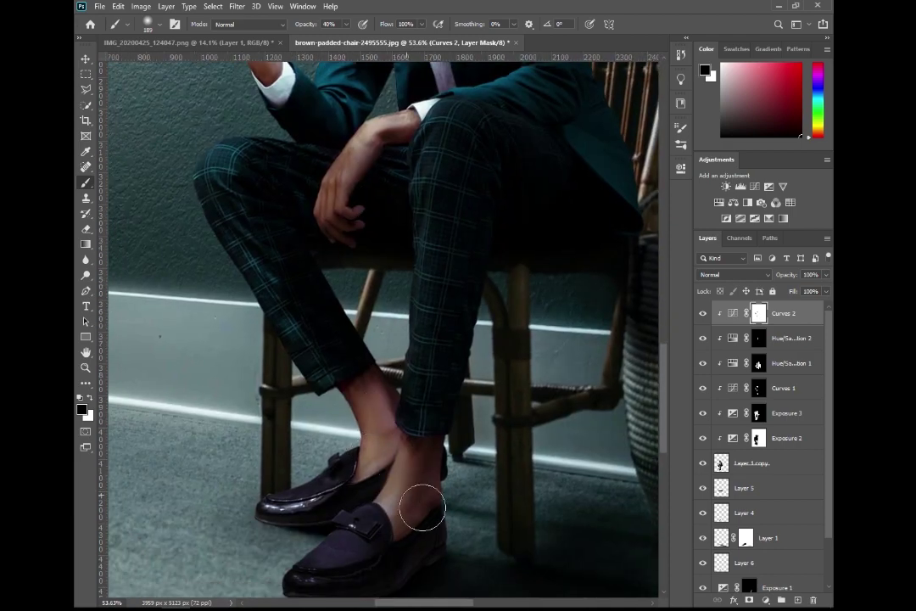
pyautogui.scroll(-1, 384, 388)
pyautogui.scroll(-2, 384, 387)
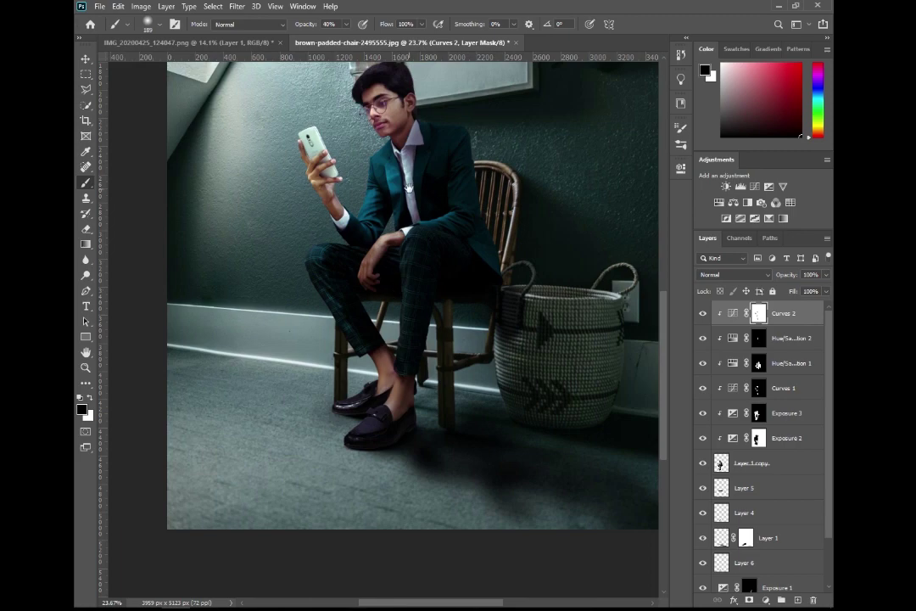
pyautogui.scroll(-1, 384, 388)
pyautogui.scroll(-1, 645, 322)
pyautogui.click(703, 314)
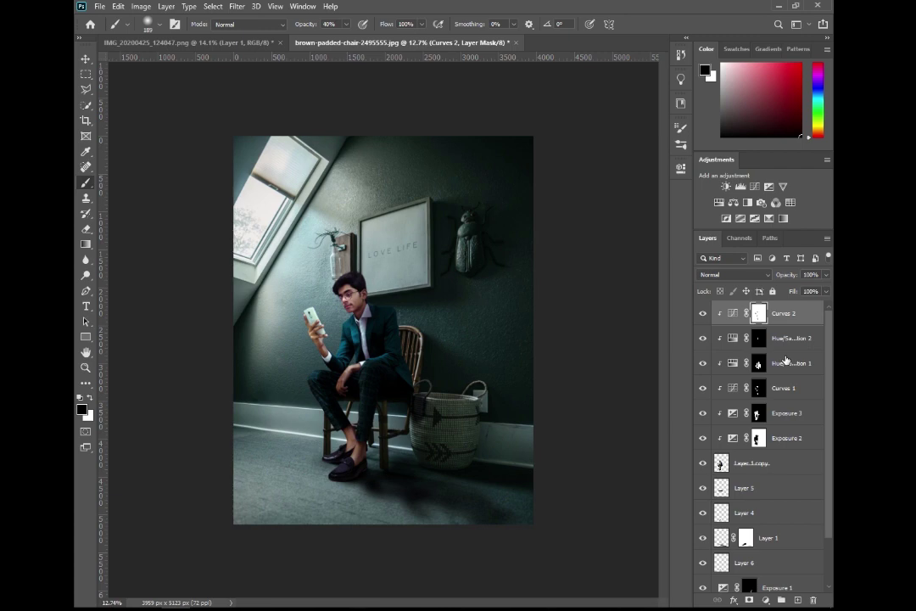
pyautogui.click(772, 600)
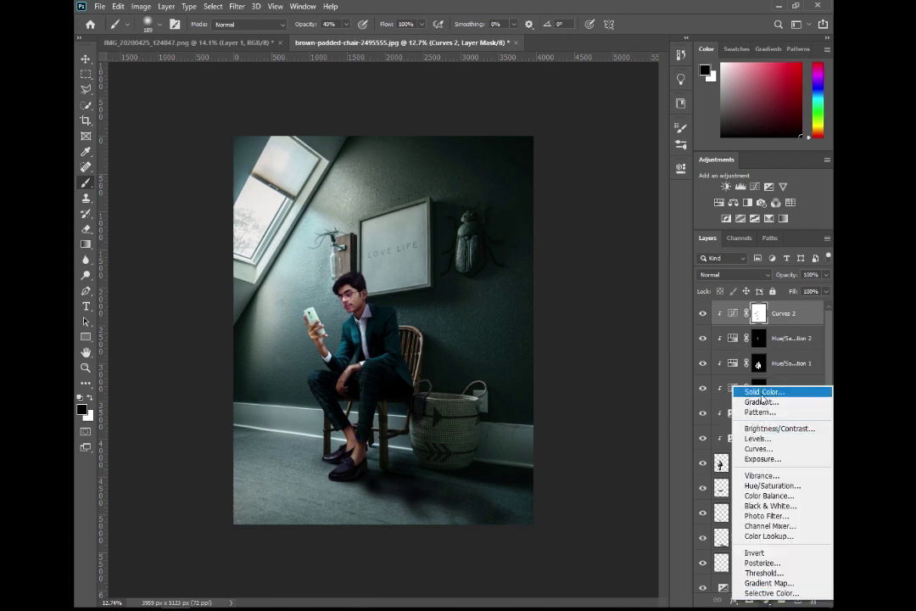
# Add a pure white #ffffff Solid Color fill layer and invert its mask to black
pyautogui.click(762, 393)
pyautogui.moveTo(246, 110); pyautogui.dragTo(184, 92)
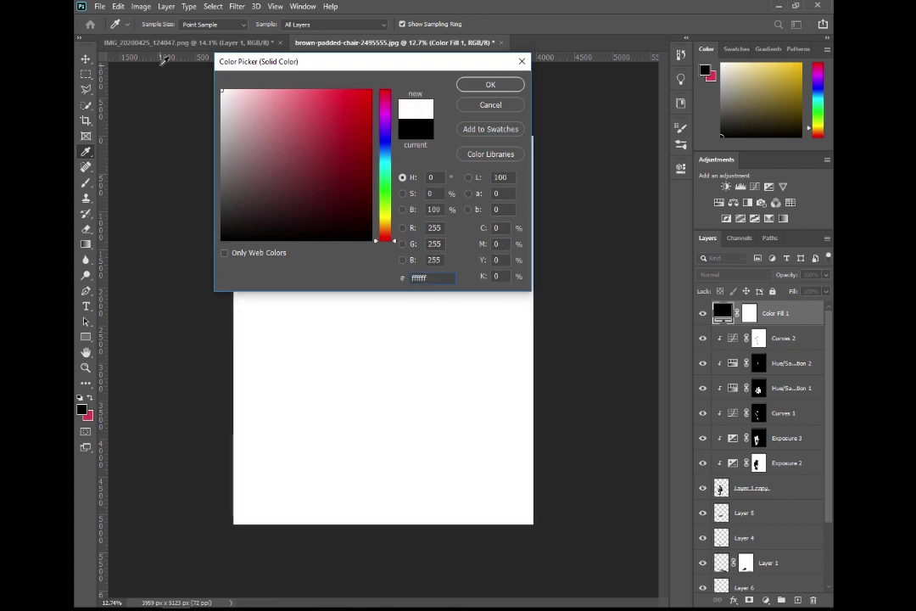
pyautogui.click(461, 87)
pyautogui.click(751, 314)
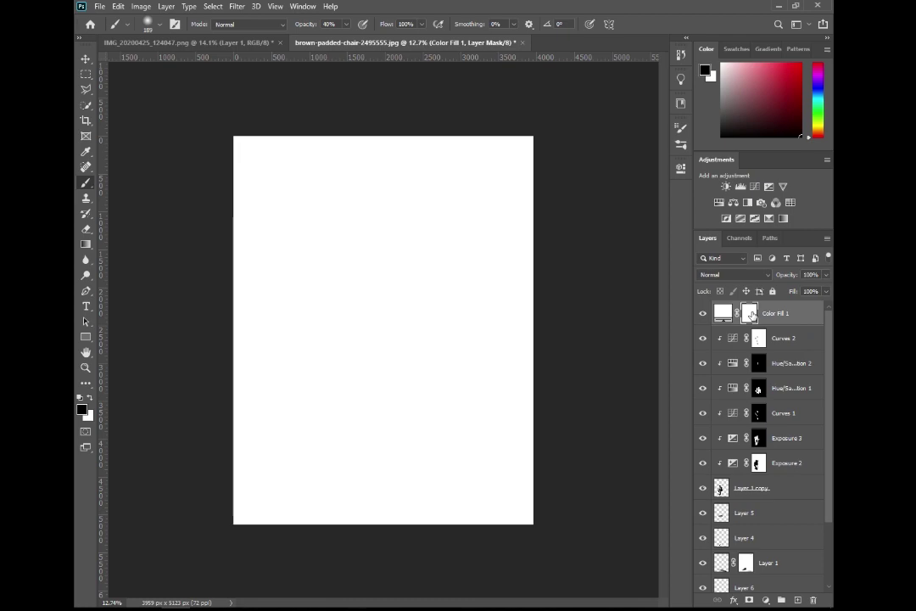
pyautogui.hotkey('ctrl', 'i')
# Load the man's outline from Layer 1 copy as a selection
pyautogui.scroll(2, 312, 271)
pyautogui.scroll(2, 307, 276)
pyautogui.scroll(1, 303, 280)
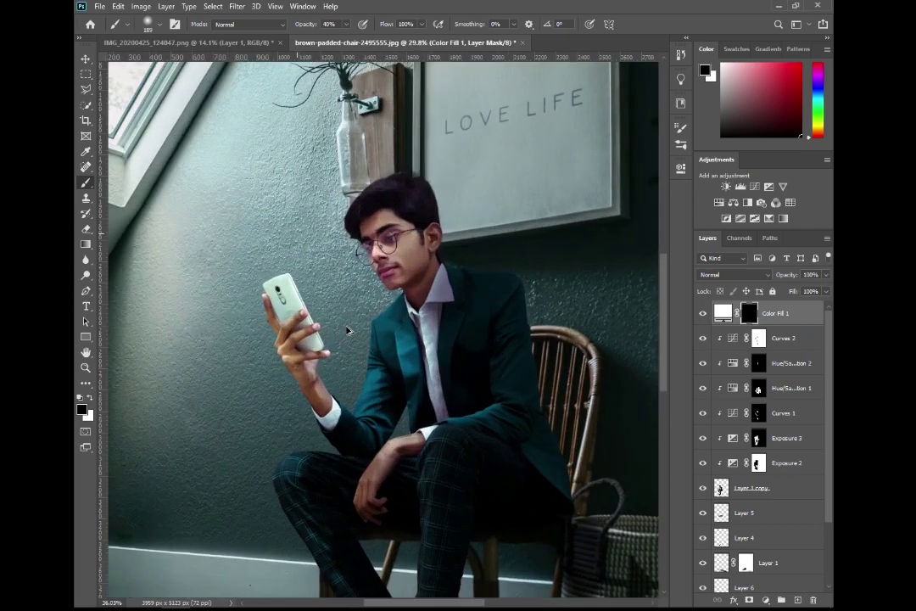
pyautogui.scroll(-1, 717, 407)
pyautogui.scroll(-1, 721, 433)
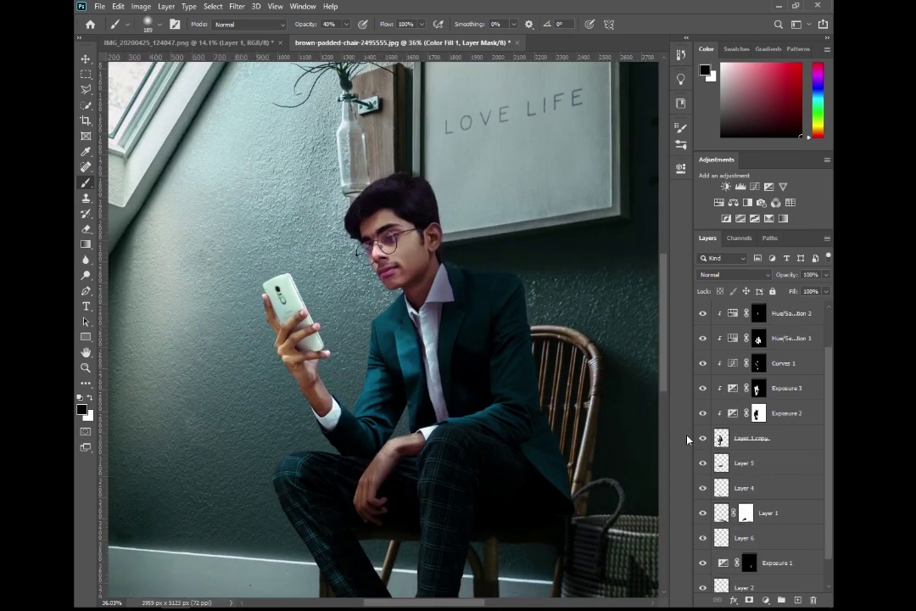
pyautogui.keyDown('ctrl'); pyautogui.click(720, 438); pyautogui.keyUp('ctrl')
pyautogui.scroll(1, 293, 254)
pyautogui.scroll(2, 348, 245)
pyautogui.scroll(2, 347, 242)
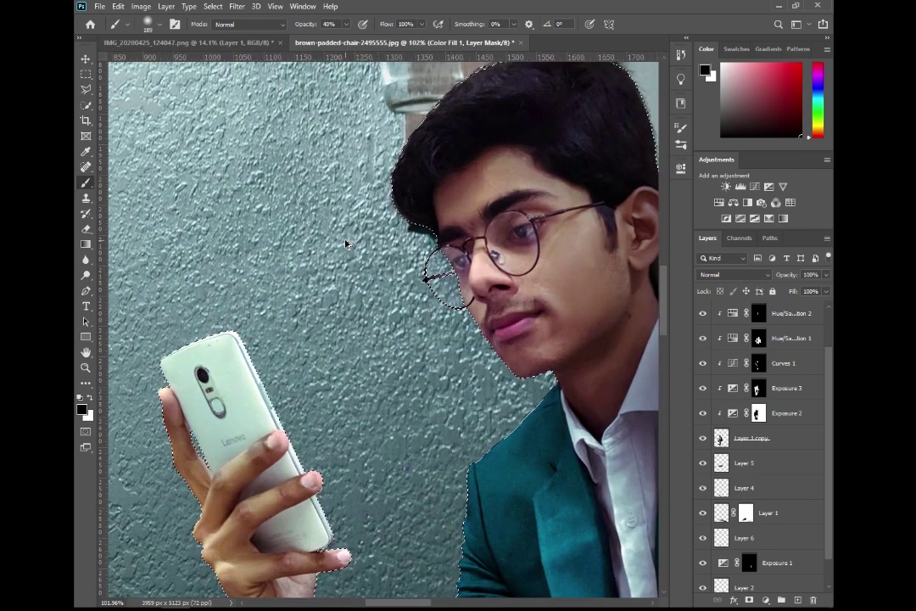
pyautogui.scroll(1, 346, 244)
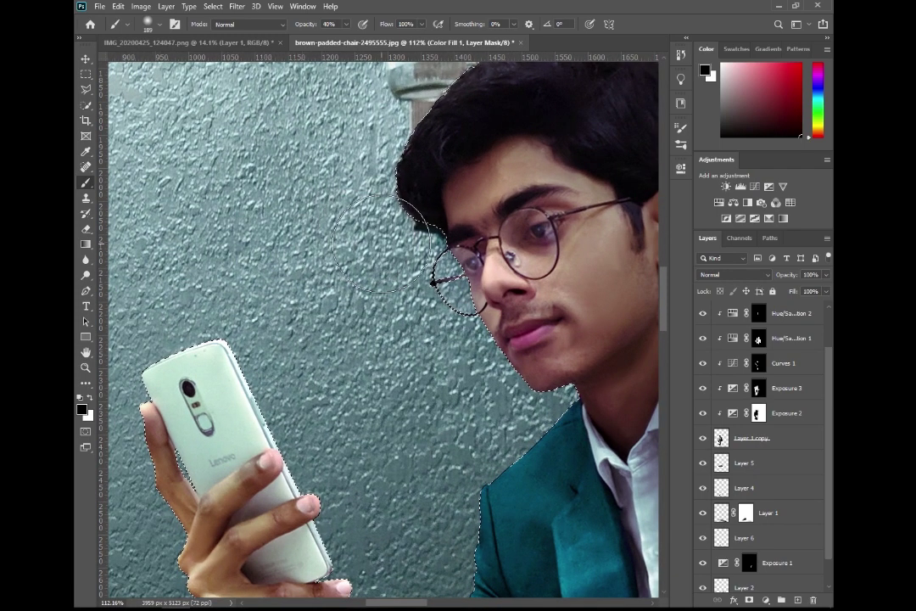
# Paint the mask around the seated man with a 100% brush, alternating white and black
pyautogui.press('x')
pyautogui.scroll(2, 748, 397)
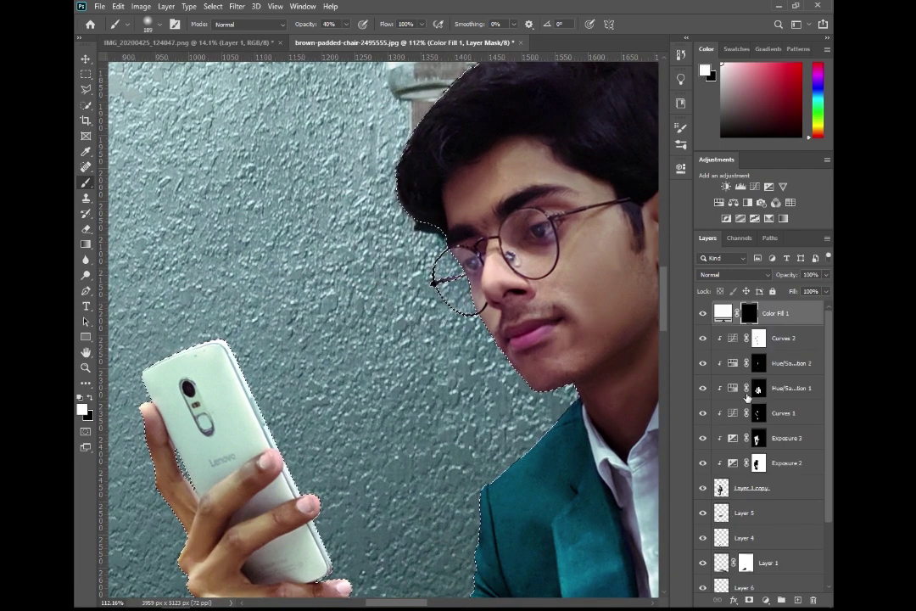
pyautogui.moveTo(448, 447); pyautogui.dragTo(431, 305)
pyautogui.press('0')
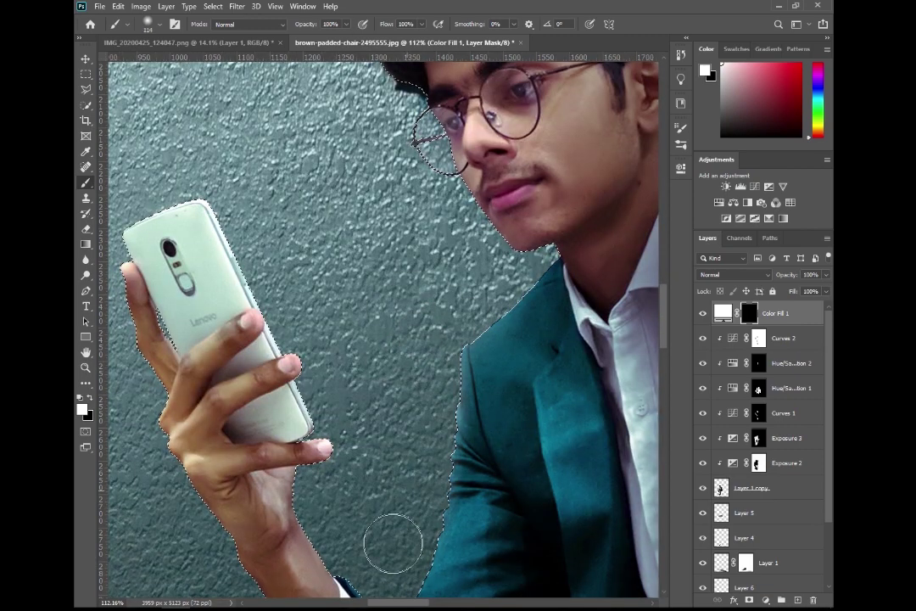
pyautogui.moveTo(392, 554); pyautogui.dragTo(391, 427)
pyautogui.press('x')
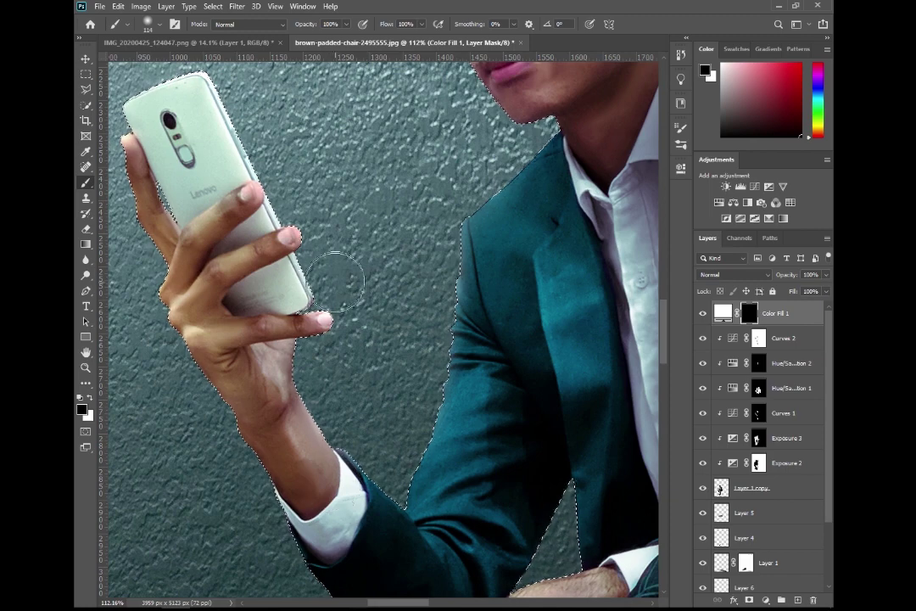
pyautogui.moveTo(351, 362); pyautogui.dragTo(449, 442)
pyautogui.press('x')
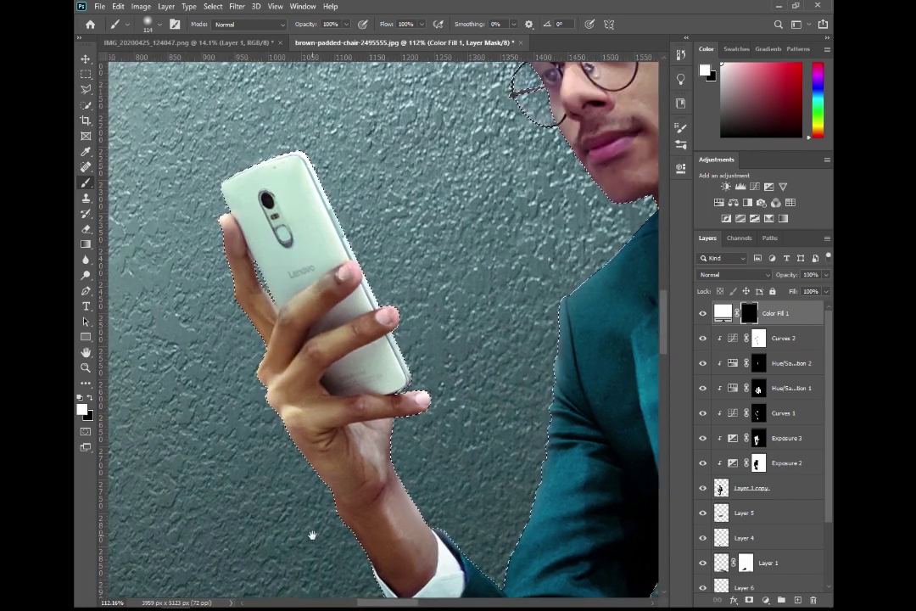
pyautogui.moveTo(312, 535); pyautogui.dragTo(279, 369)
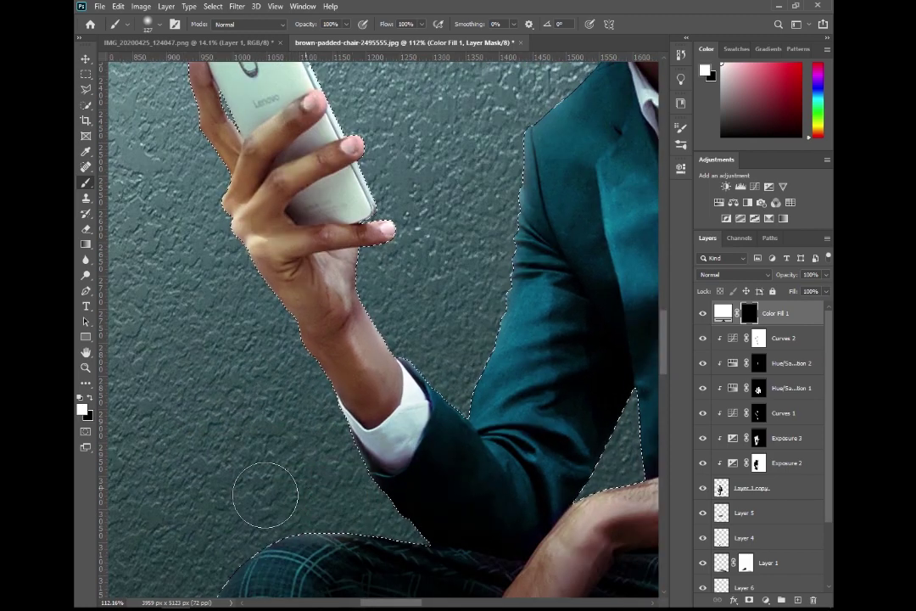
pyautogui.moveTo(264, 495); pyautogui.dragTo(254, 337)
pyautogui.moveTo(210, 521); pyautogui.dragTo(203, 336)
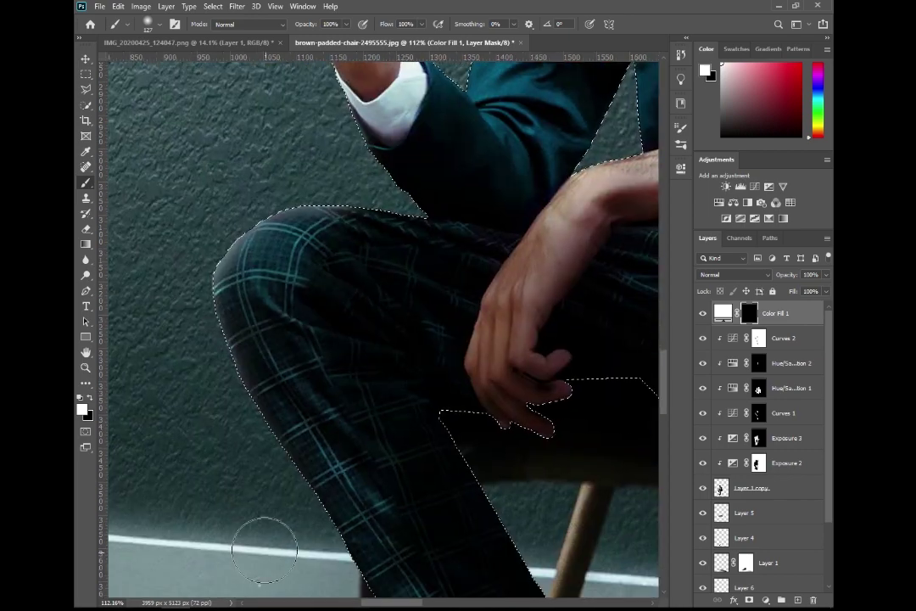
pyautogui.moveTo(264, 550); pyautogui.dragTo(258, 445)
pyautogui.moveTo(316, 509); pyautogui.dragTo(273, 408)
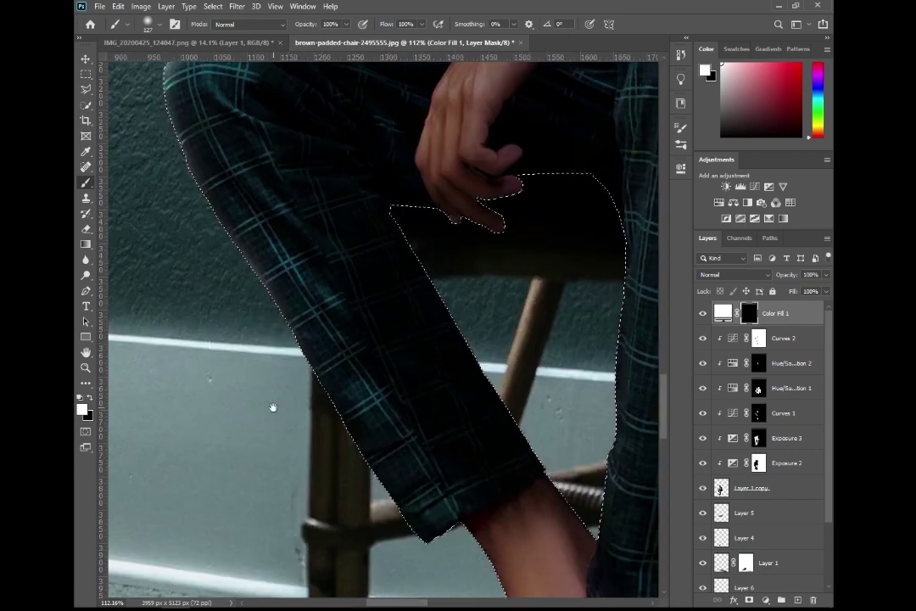
pyautogui.scroll(-5, 337, 511)
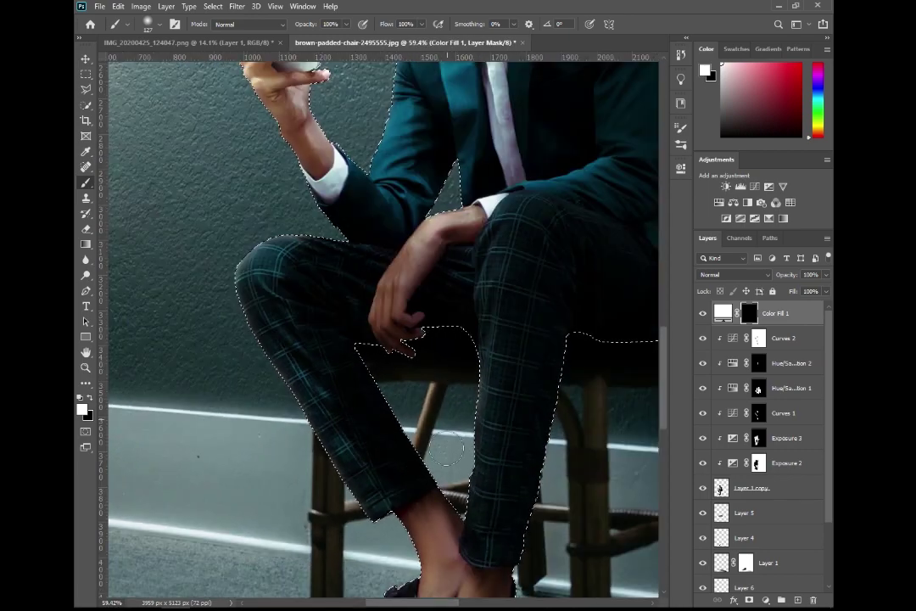
# Deselect, set a black brush at 42% opacity, and place the broken-heart bubble image
pyautogui.hotkey('ctrl', 'd')
pyautogui.press('x')
pyautogui.press('4')
pyautogui.press('2')
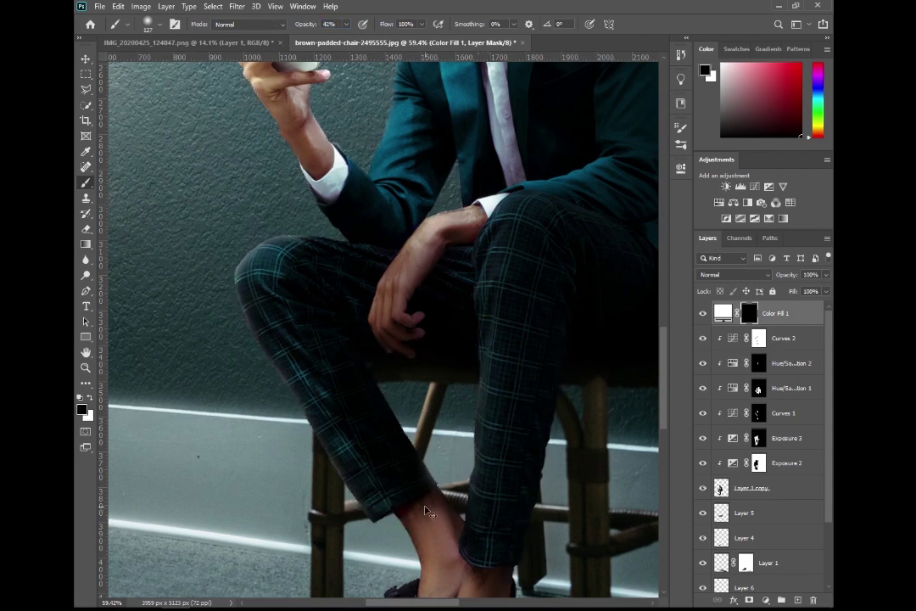
pyautogui.scroll(-5, 428, 512)
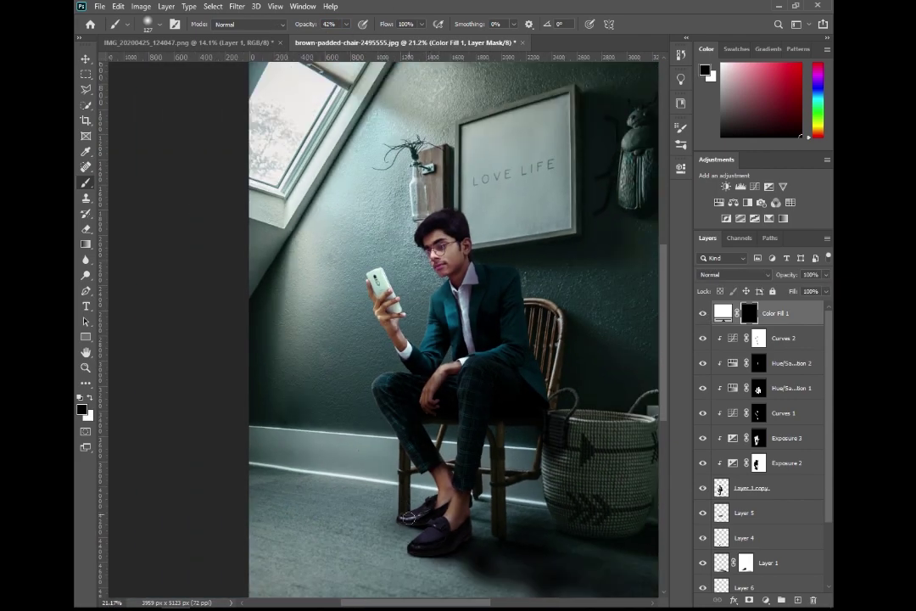
pyautogui.click(234, 599)
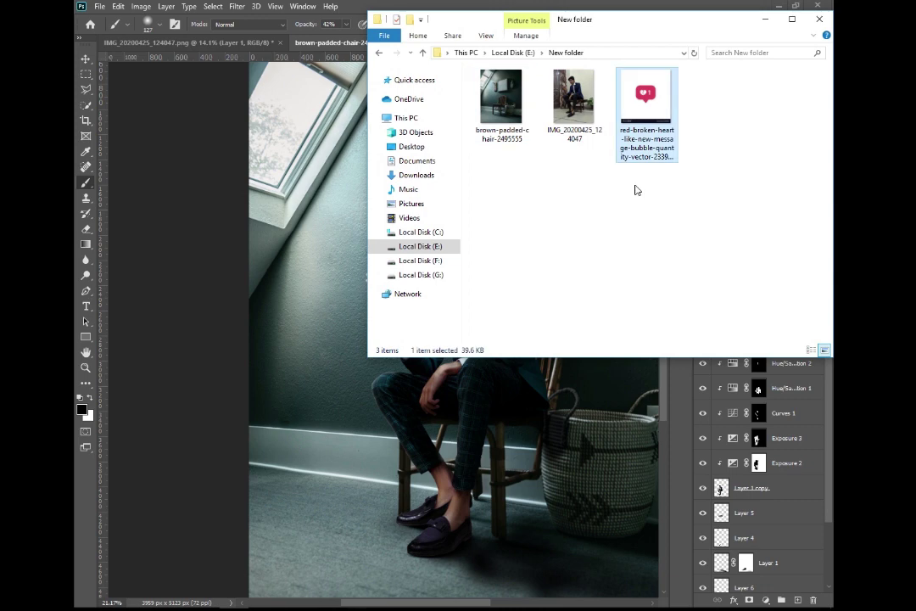
pyautogui.moveTo(478, 402); pyautogui.dragTo(477, 403)
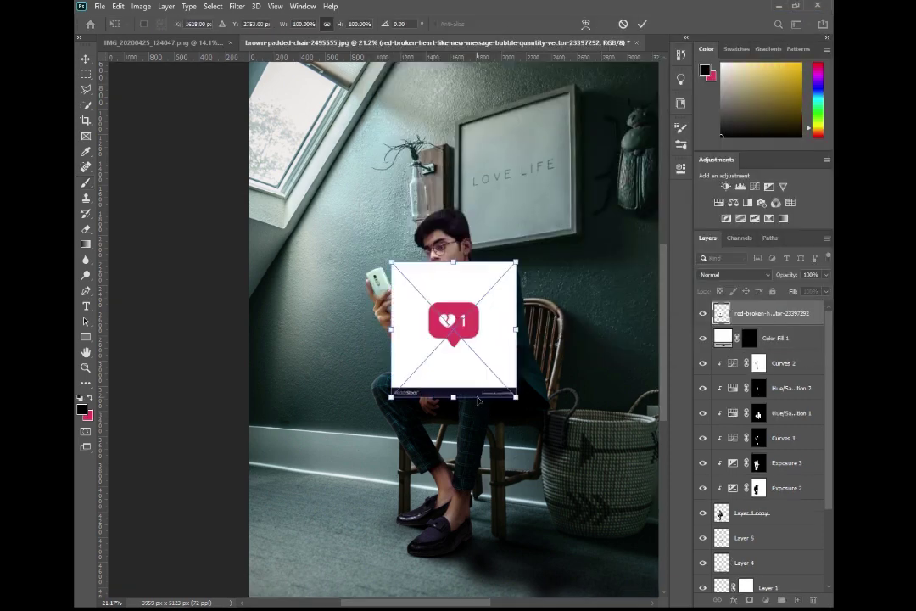
# Commit the heart image, quick-select the bubble, mask out its white background, and rasterize it
pyautogui.press('Return')
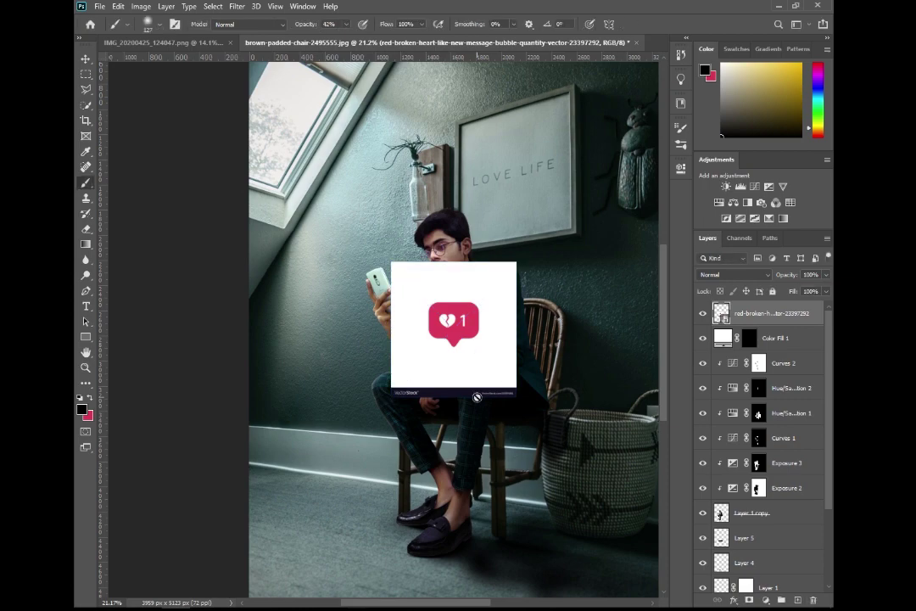
pyautogui.press('w')
pyautogui.scroll(5, 464, 343)
pyautogui.click(450, 319)
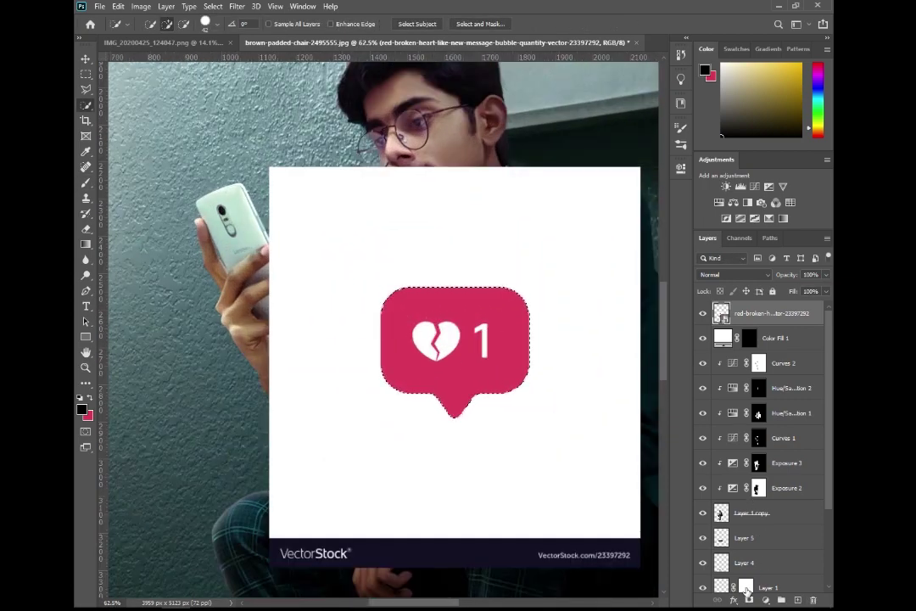
pyautogui.click(748, 600)
pyautogui.rightClick(761, 313)
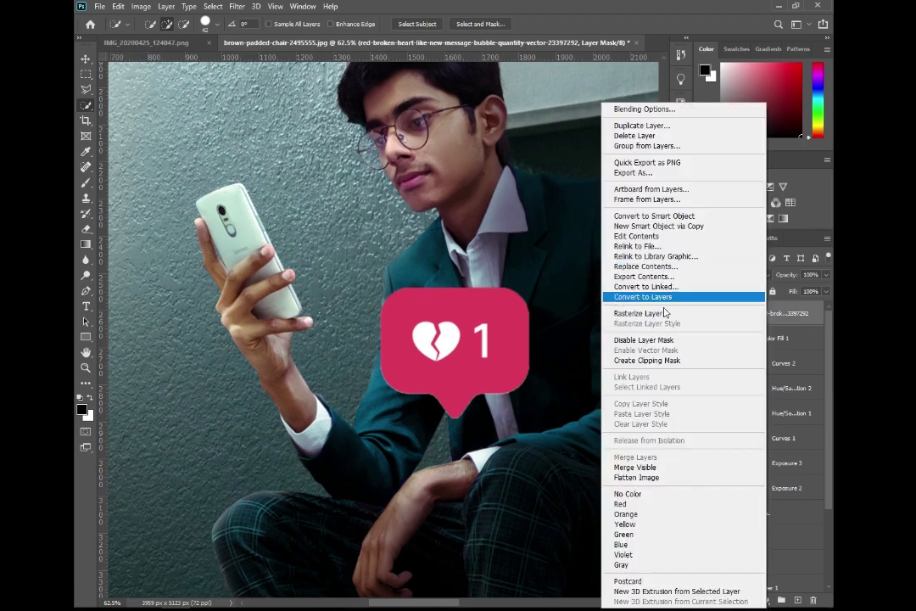
pyautogui.click(664, 313)
# Shrink the heart bubble to about 65% and apply its layer mask permanently
pyautogui.hotkey('ctrl', 't')
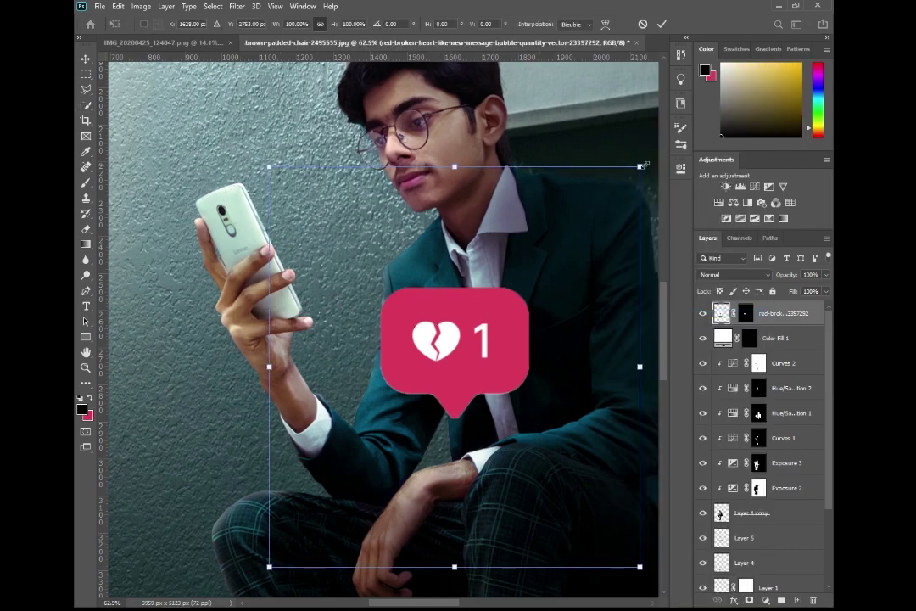
pyautogui.moveTo(641, 167); pyautogui.dragTo(512, 304)
pyautogui.press('Return')
pyautogui.press('w')
pyautogui.rightClick(745, 315)
pyautogui.click(747, 345)
# Move the bubble above the phone, narrow and tilt it about 4.6°, then enable Outer Glow
pyautogui.hotkey('ctrl', 't')
pyautogui.moveTo(371, 406); pyautogui.dragTo(225, 174)
pyautogui.scroll(-2, 246, 196)
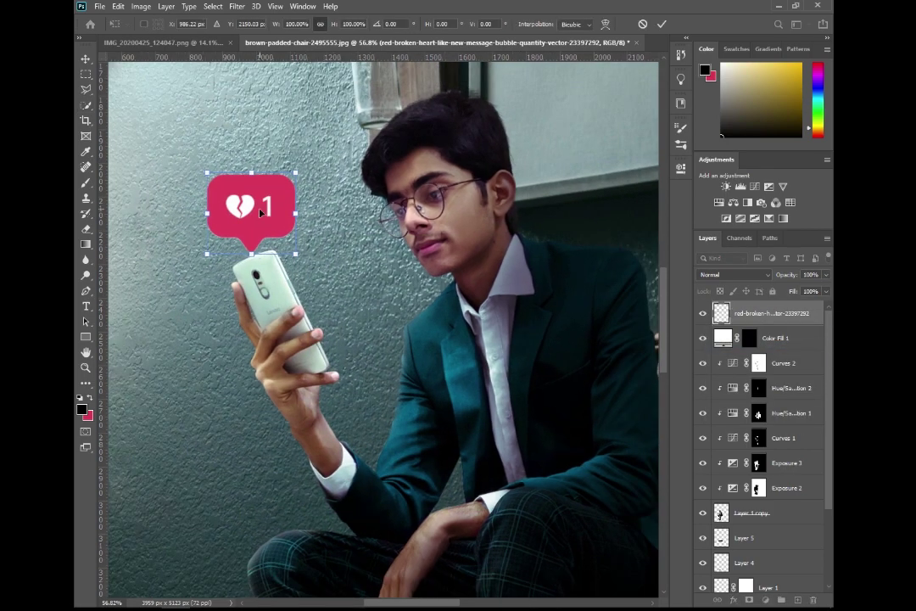
pyautogui.moveTo(207, 254); pyautogui.dragTo(221, 248)
pyautogui.moveTo(187, 157); pyautogui.dragTo(280, 248)
pyautogui.press('Return')
pyautogui.press('w')
pyautogui.scroll(-5, 288, 311)
pyautogui.scroll(3, 289, 310)
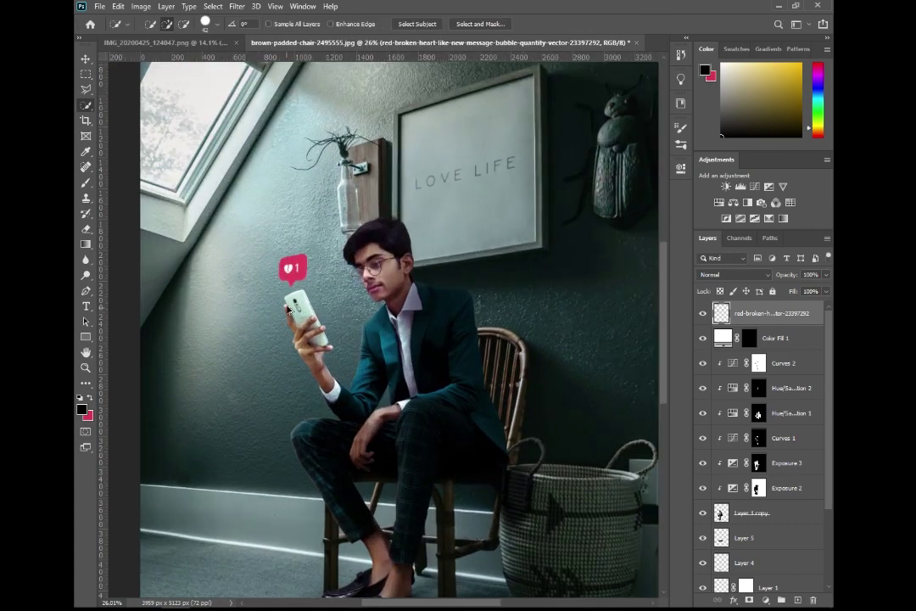
pyautogui.scroll(2, 289, 311)
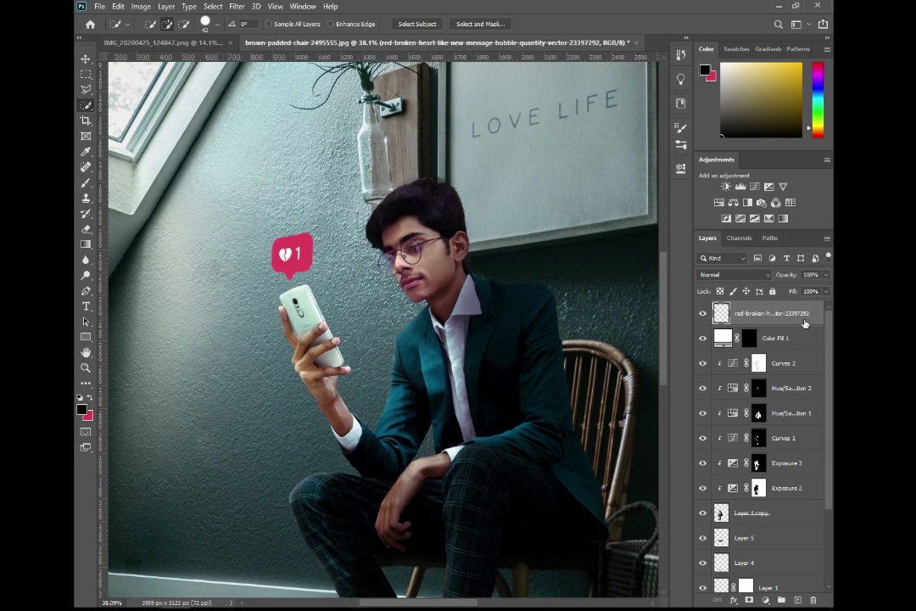
pyautogui.doubleClick(731, 319)
pyautogui.click(259, 220)
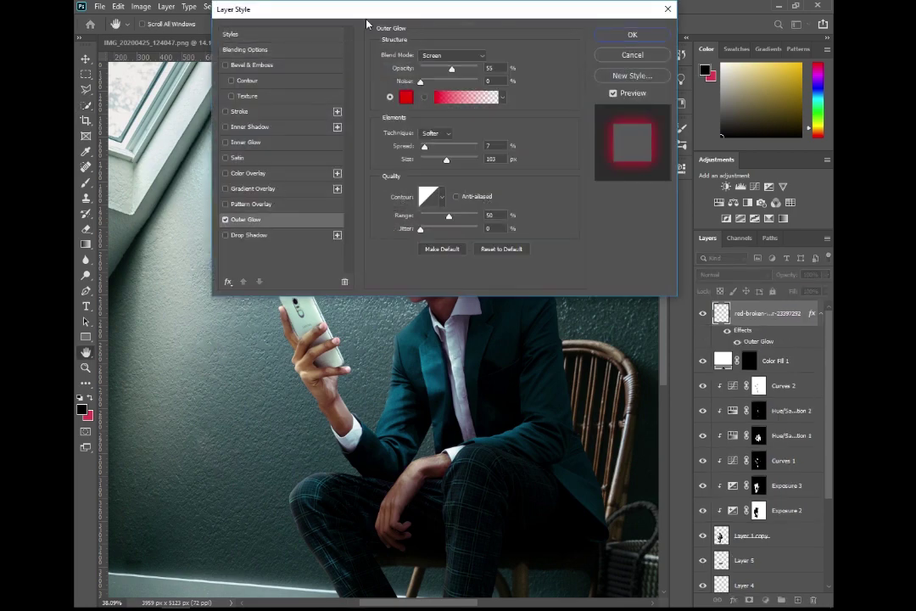
# Confirm the red Outer Glow (Screen, 103 px, 55% opacity) and add empty Layer 7 on top
pyautogui.moveTo(378, 13); pyautogui.dragTo(530, 96)
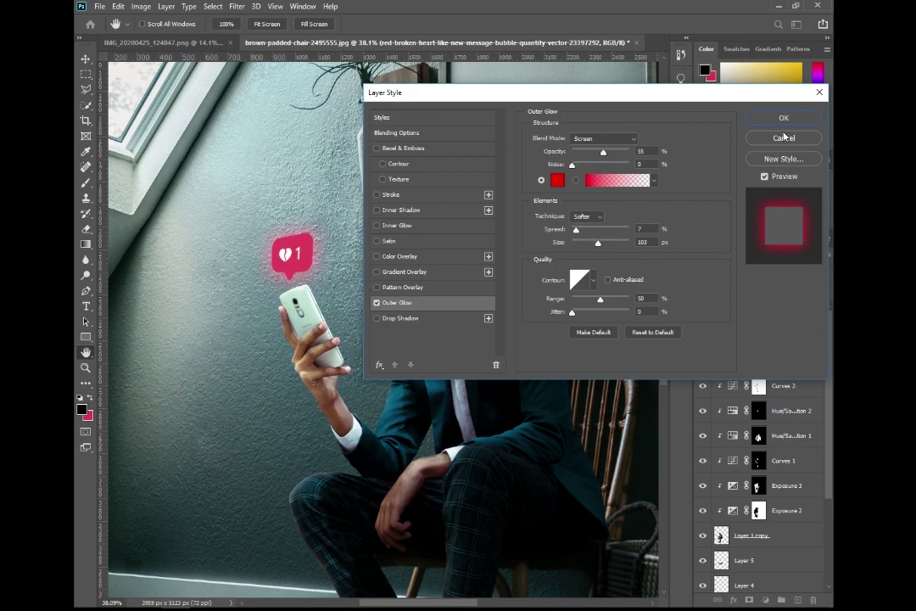
pyautogui.click(784, 118)
pyautogui.press('w')
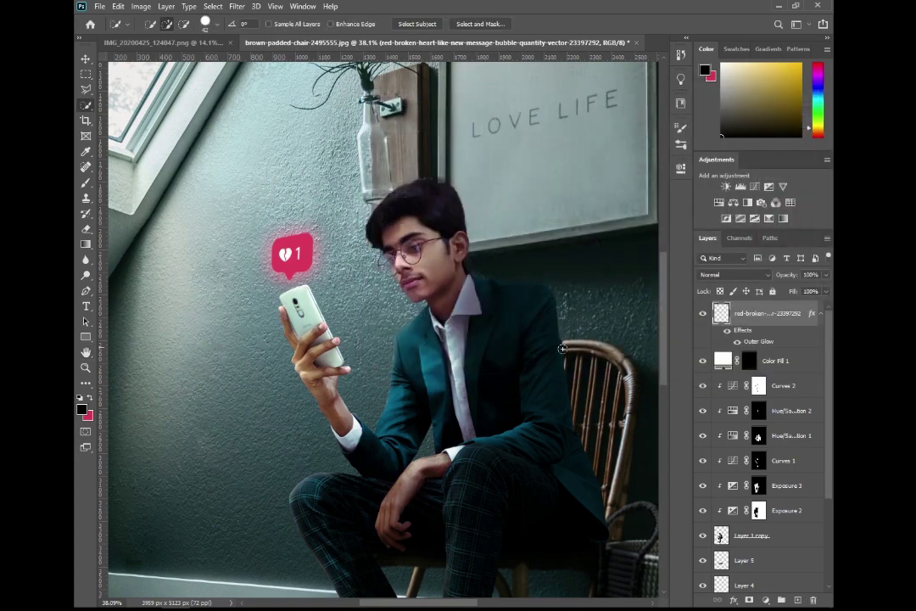
pyautogui.scroll(-2, 563, 348)
pyautogui.scroll(-2, 552, 352)
pyautogui.scroll(3, 533, 363)
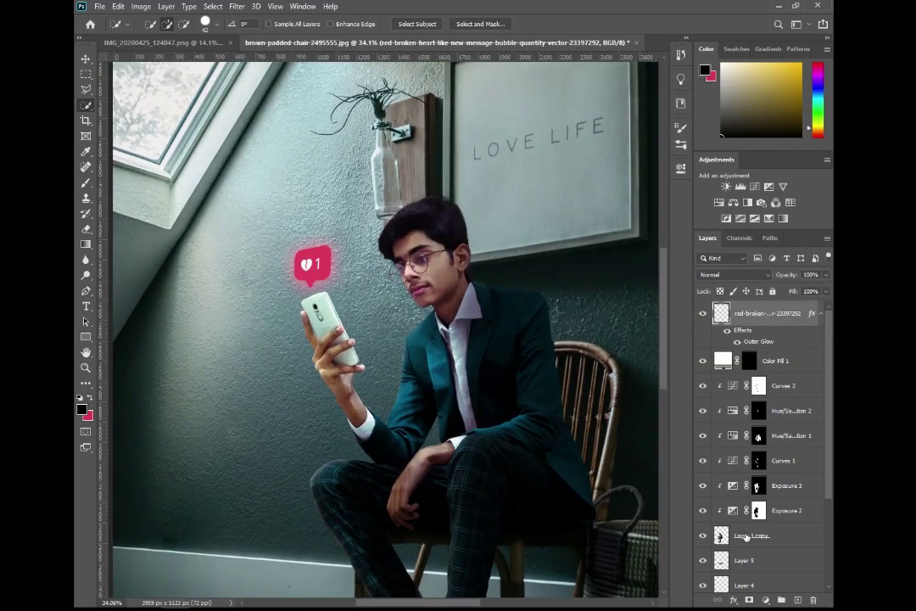
pyautogui.click(798, 600)
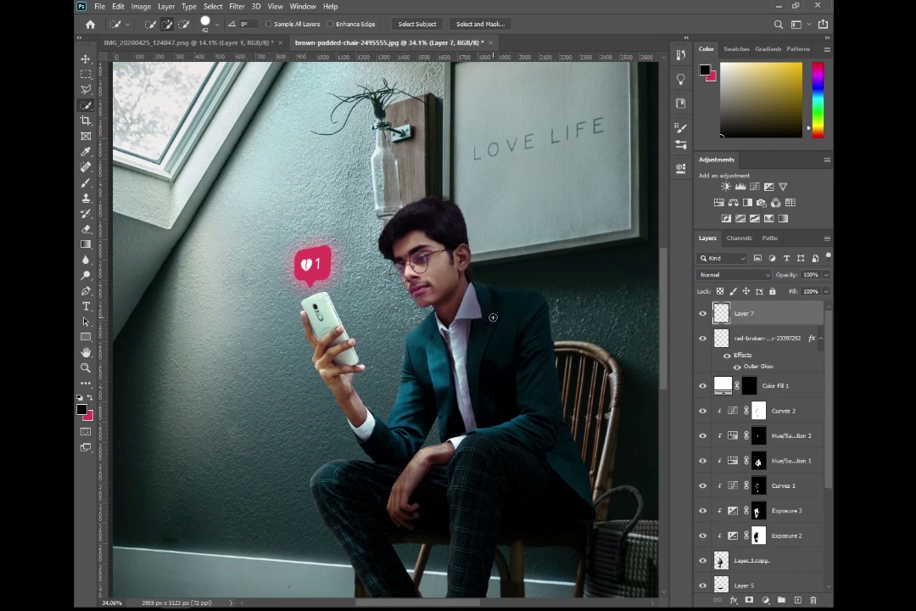
# Load the man's selection and paint pink light over his head and body on Layer 7
pyautogui.press('b')
pyautogui.hotkey('ctrl', 'shift', 'd')
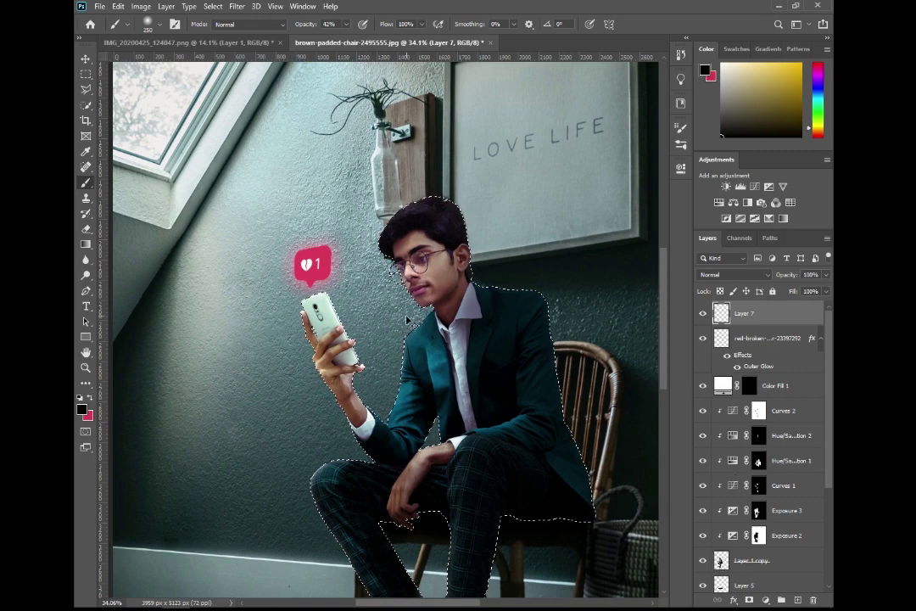
pyautogui.press('x')
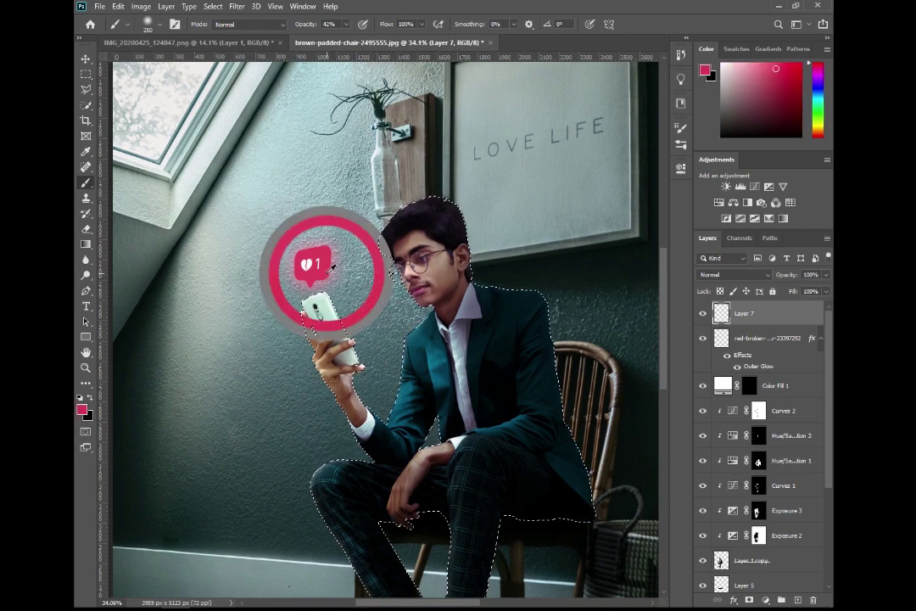
pyautogui.moveTo(416, 225)
pyautogui.mouseDown()
pyautogui.moveTo(410, 288)
pyautogui.moveTo(424, 403)
pyautogui.mouseUp()
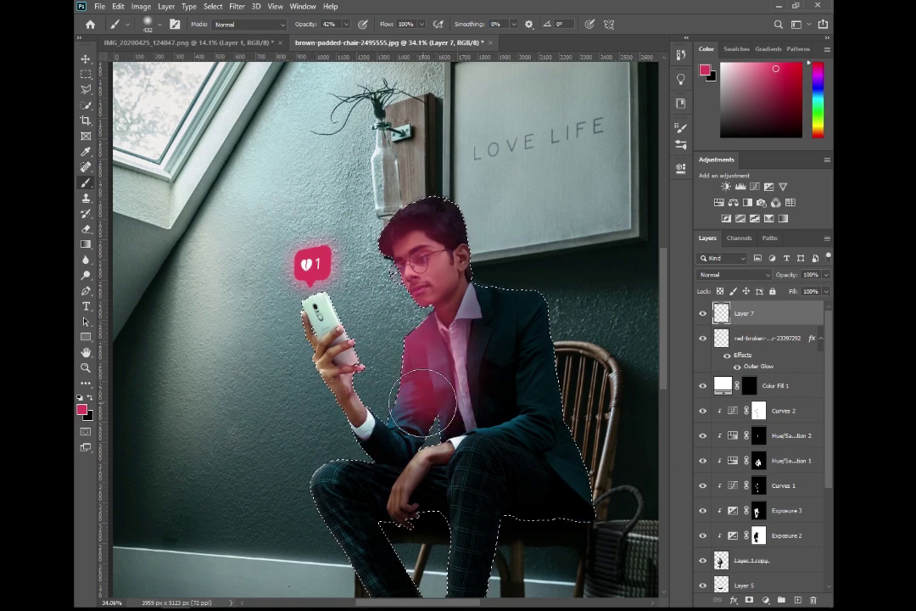
# Set Layer 7 to Soft Light and split the Blend If underlying slider to spare dark areas
pyautogui.click(734, 274)
pyautogui.click(725, 433)
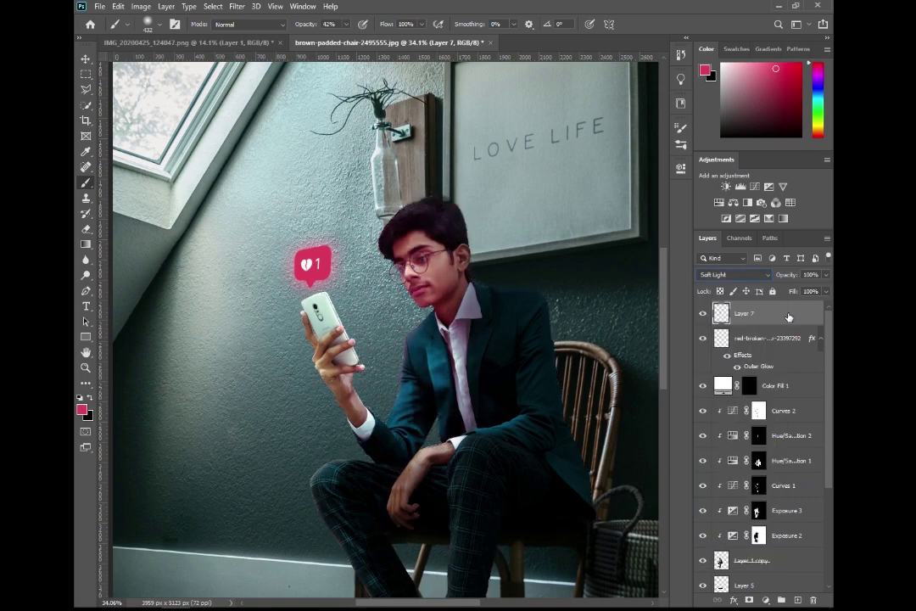
pyautogui.doubleClick(785, 314)
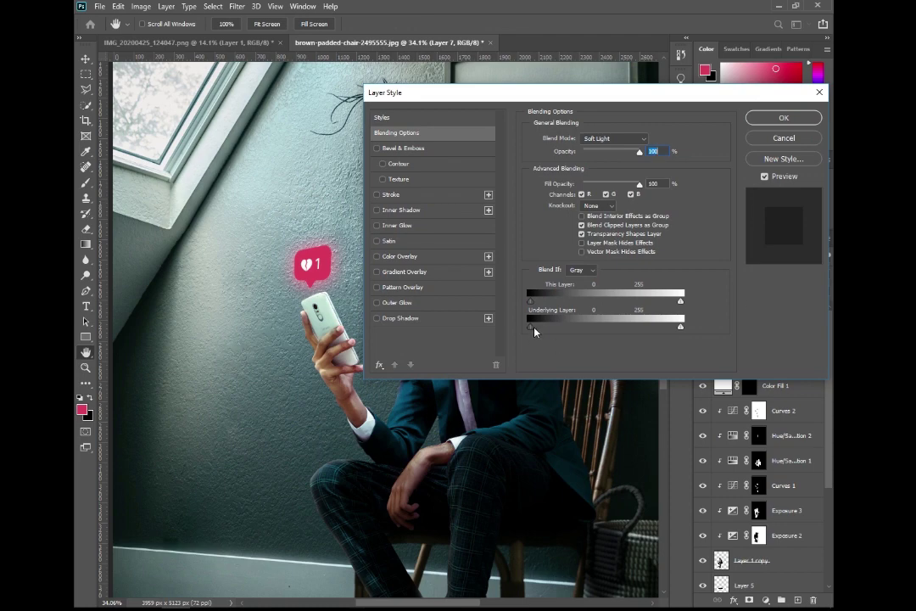
pyautogui.moveTo(424, 92); pyautogui.dragTo(523, 84)
pyautogui.moveTo(634, 319); pyautogui.dragTo(658, 321)
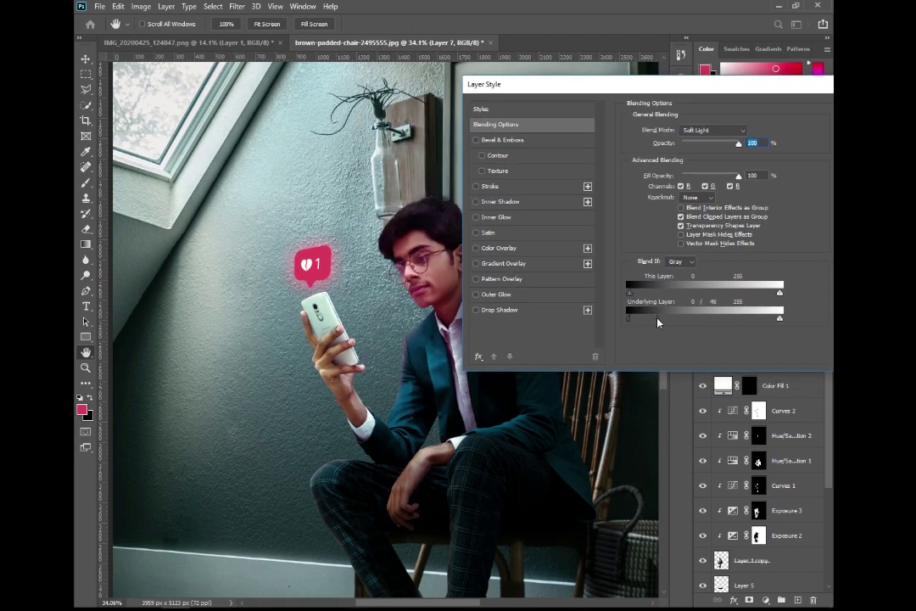
pyautogui.moveTo(551, 84); pyautogui.dragTo(475, 90)
pyautogui.click(792, 114)
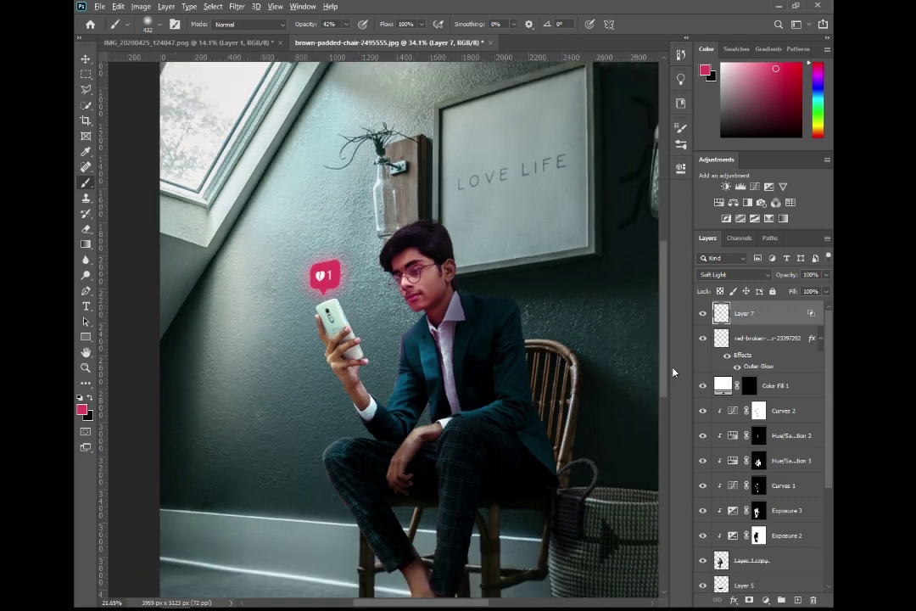
# Erase excess pink and lower Layer 7's opacity to 47%
pyautogui.scroll(3, 350, 346)
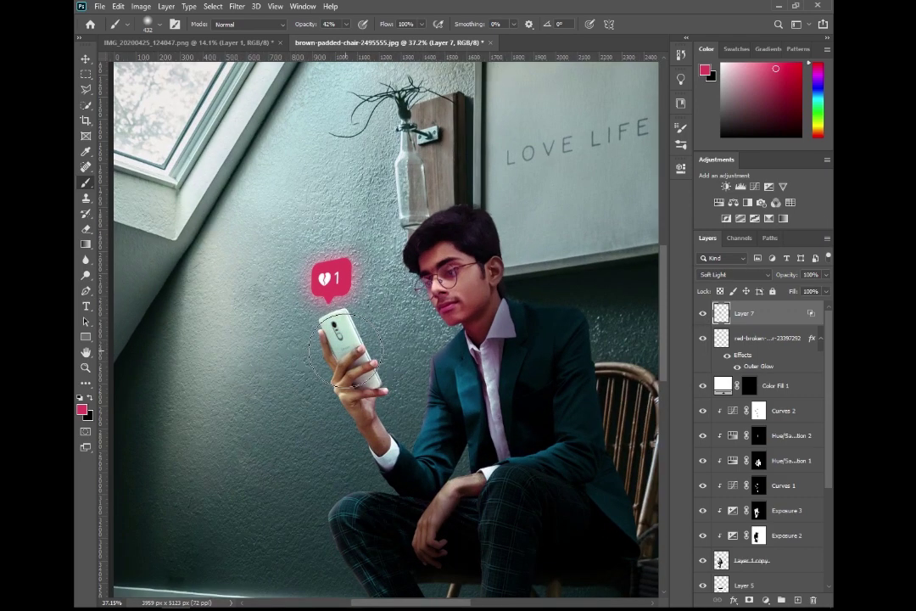
pyautogui.press('v')
pyautogui.scroll(2, 355, 356)
pyautogui.press('e')
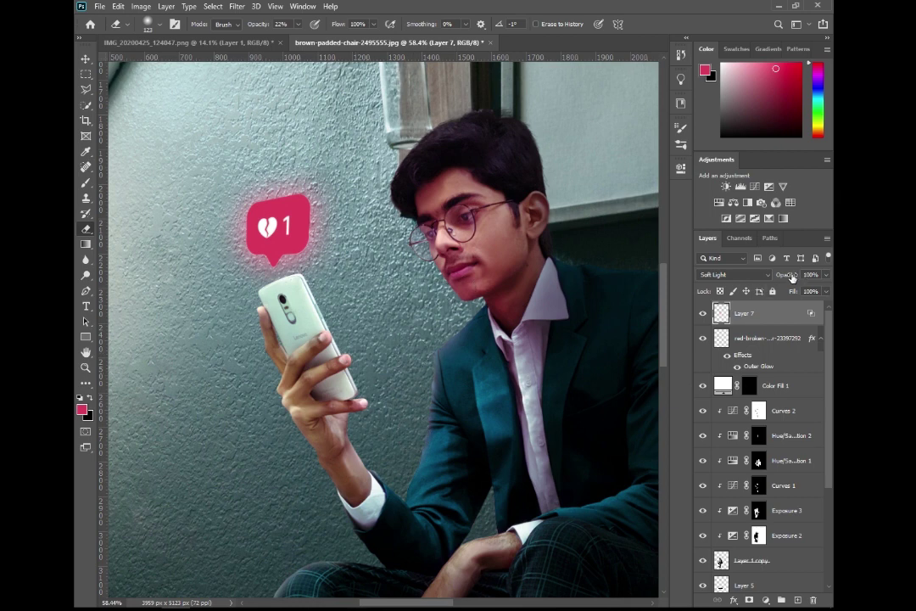
pyautogui.moveTo(787, 274); pyautogui.dragTo(746, 348)
pyautogui.press('w')
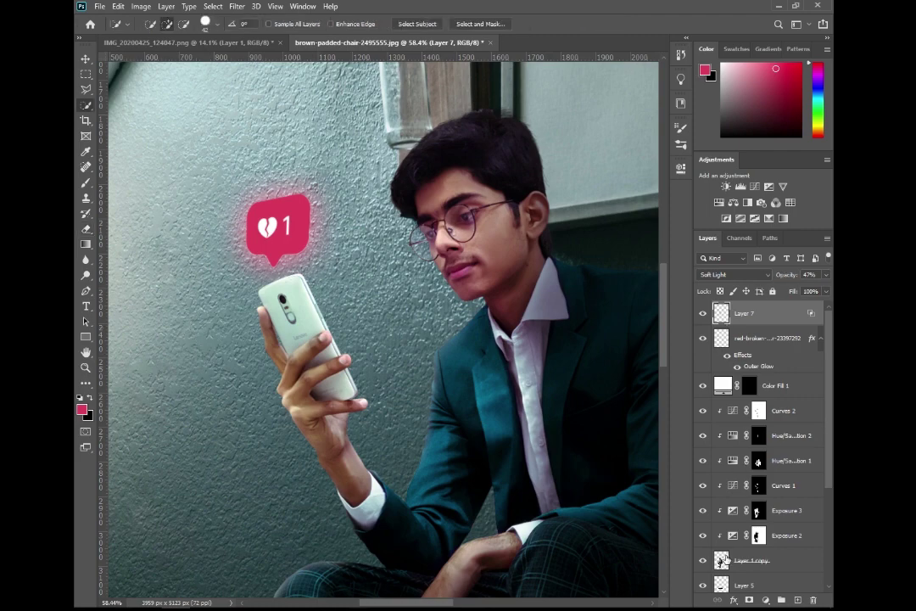
pyautogui.click(751, 560)
pyautogui.scroll(2, 285, 386)
pyautogui.scroll(1, 286, 386)
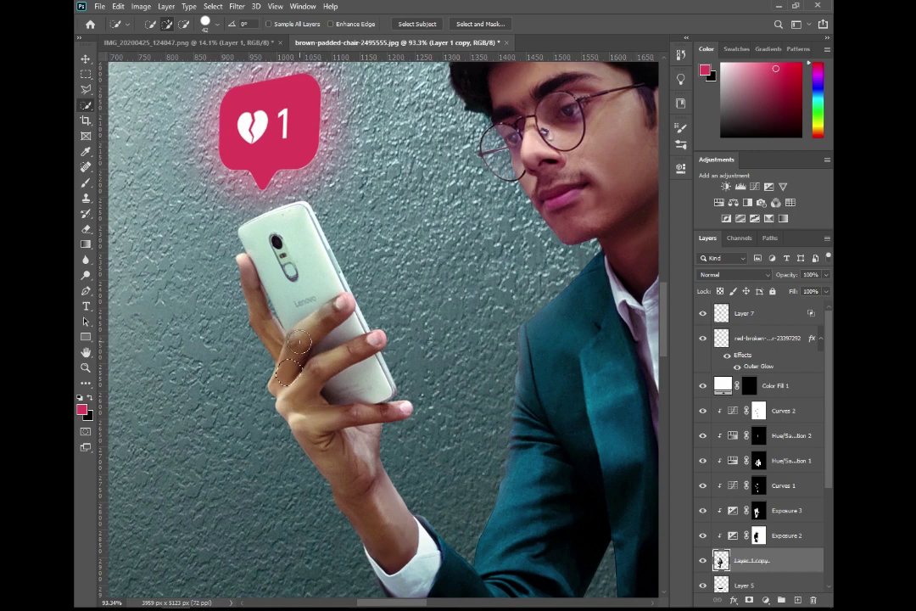
# Quick-select the hand holding the phone and create new Layer 8
pyautogui.moveTo(299, 342)
pyautogui.mouseDown()
pyautogui.moveTo(337, 316)
pyautogui.moveTo(316, 361)
pyautogui.mouseUp()
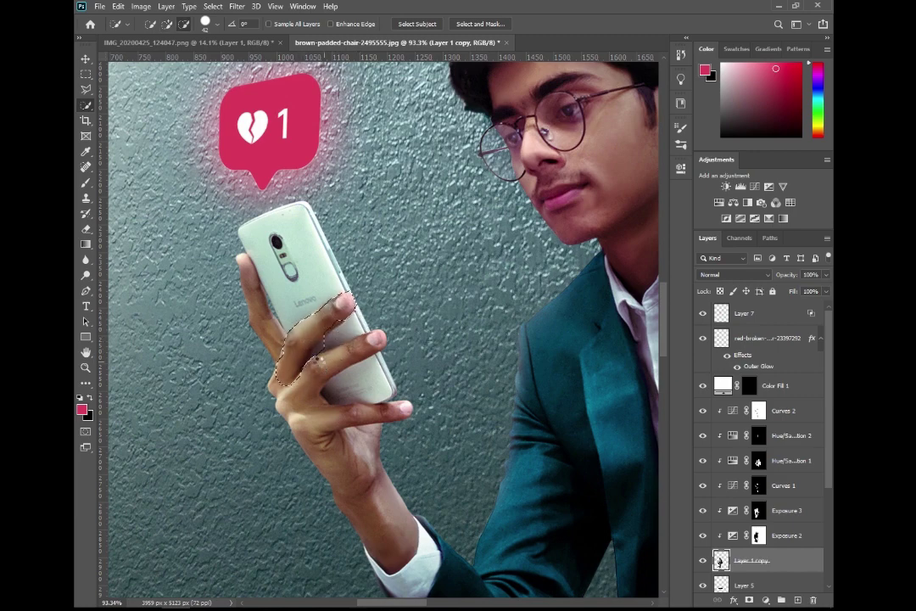
pyautogui.moveTo(274, 307); pyautogui.dragTo(235, 267)
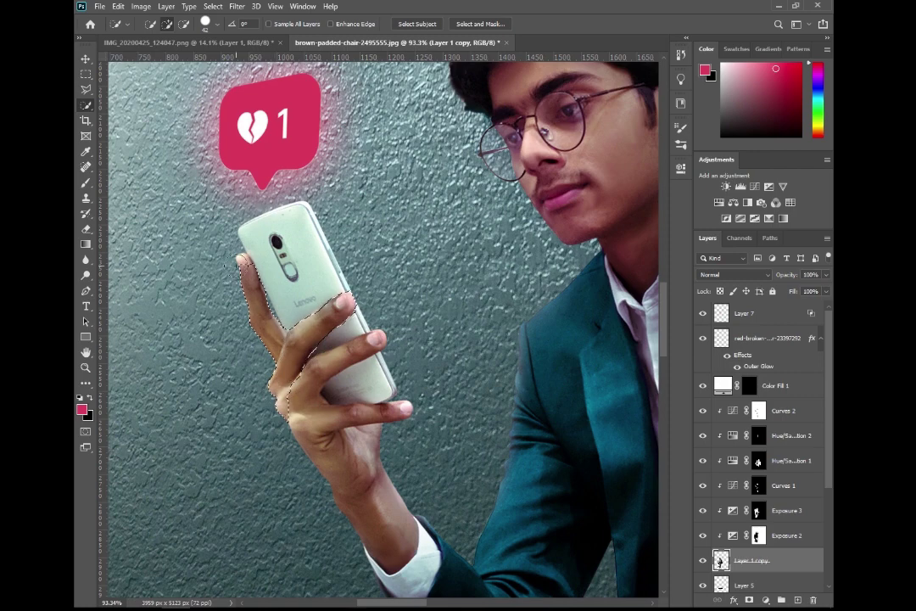
pyautogui.press('b')
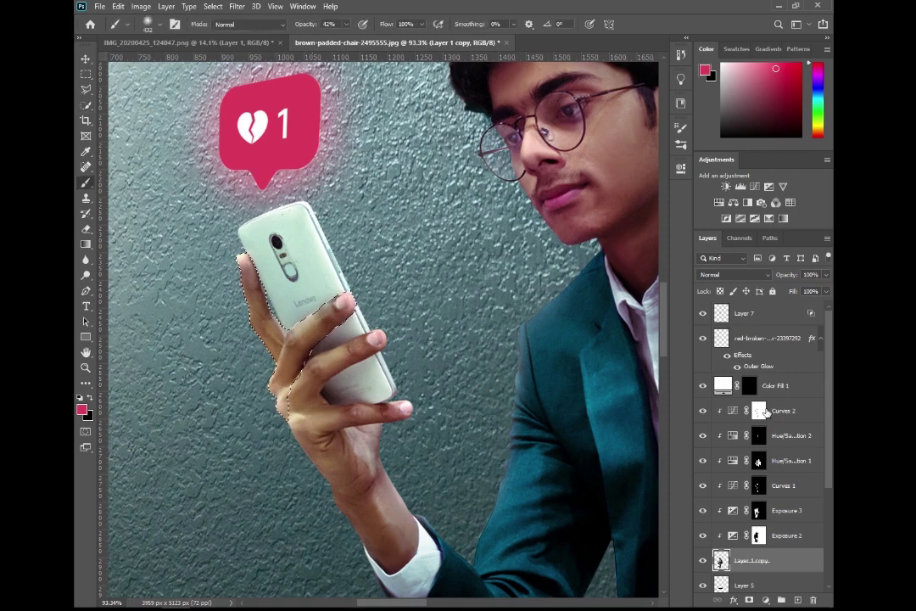
pyautogui.click(747, 313)
pyautogui.click(797, 600)
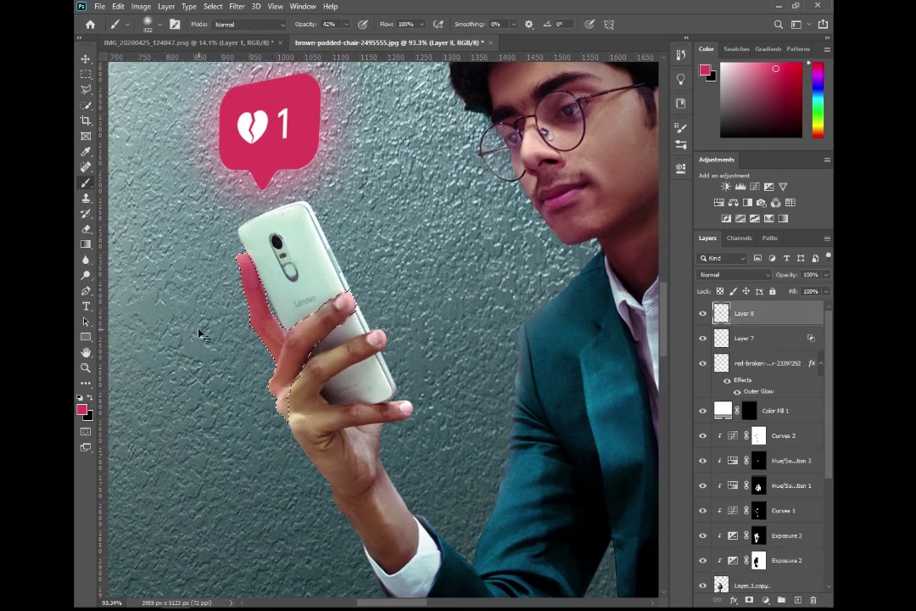
# Lasso the hand area, paint red beside the phone, and set Layer 8 to Overlay
pyautogui.press('l')
pyautogui.click(287, 327)
pyautogui.doubleClick(255, 208)
pyautogui.press('b')
pyautogui.moveTo(280, 340); pyautogui.dragTo(348, 301)
pyautogui.hotkey('ctrl', 'd')
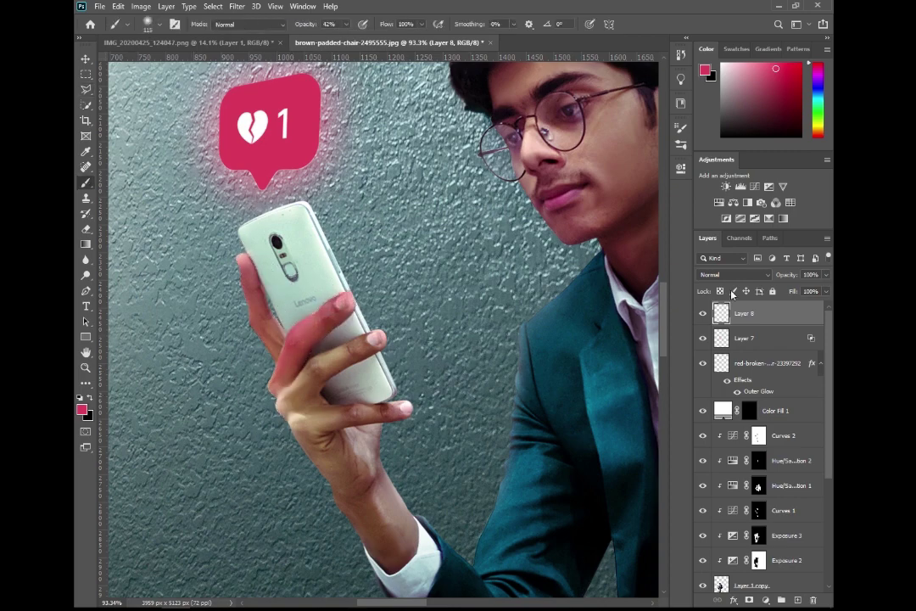
pyautogui.click(734, 274)
pyautogui.click(729, 418)
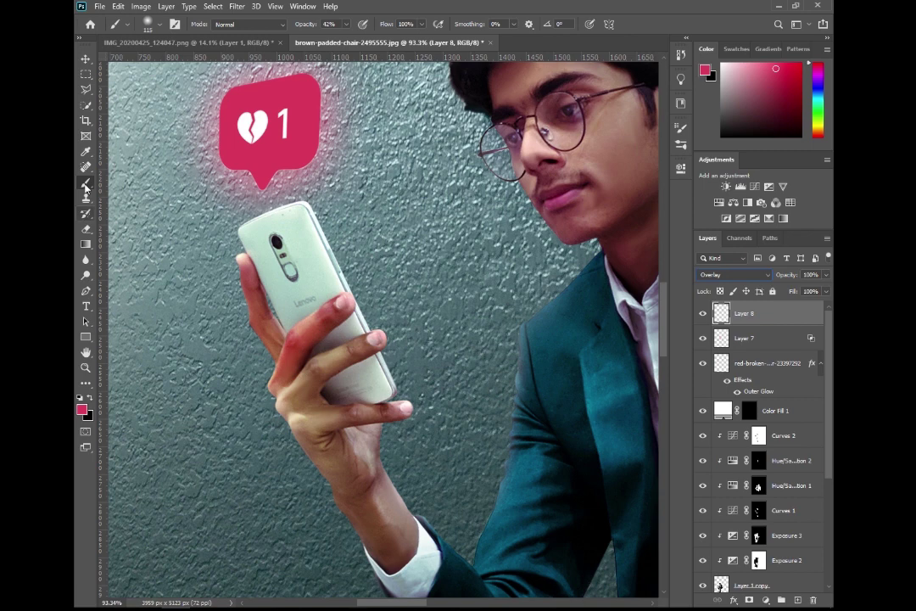
# Tint the fingers red with a smaller brush and clean up excess with a small eraser
pyautogui.press('[')
pyautogui.press('[')
pyautogui.press('[')
pyautogui.moveTo(307, 384); pyautogui.dragTo(273, 363)
pyautogui.press('e')
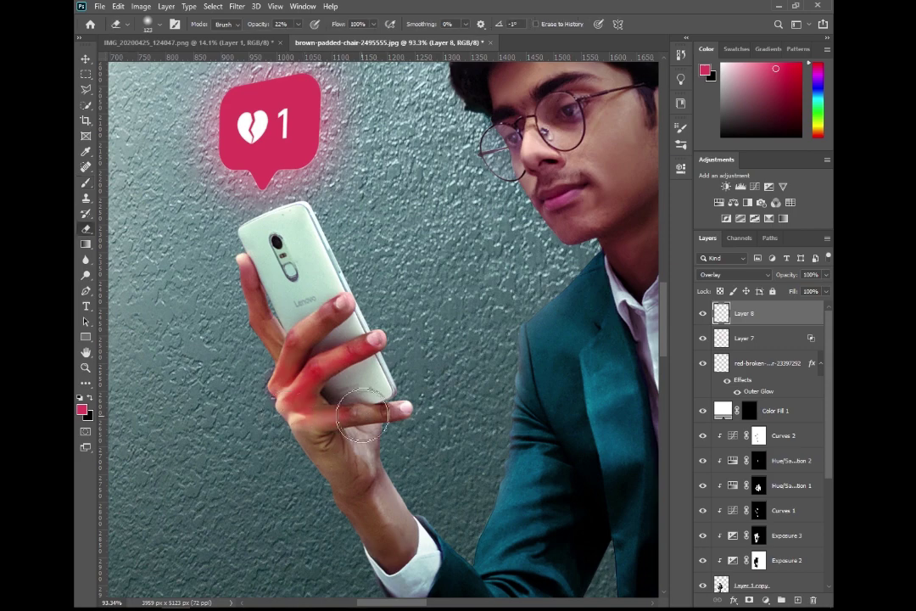
pyautogui.keyDown('alt'); pyautogui.rightClick(370, 365); pyautogui.keyUp('alt')
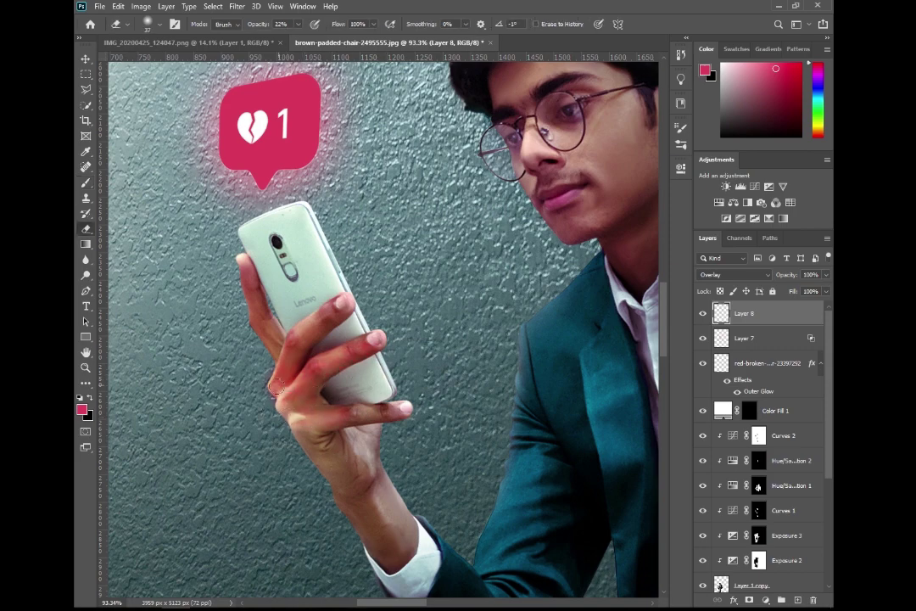
pyautogui.scroll(-3, 316, 370)
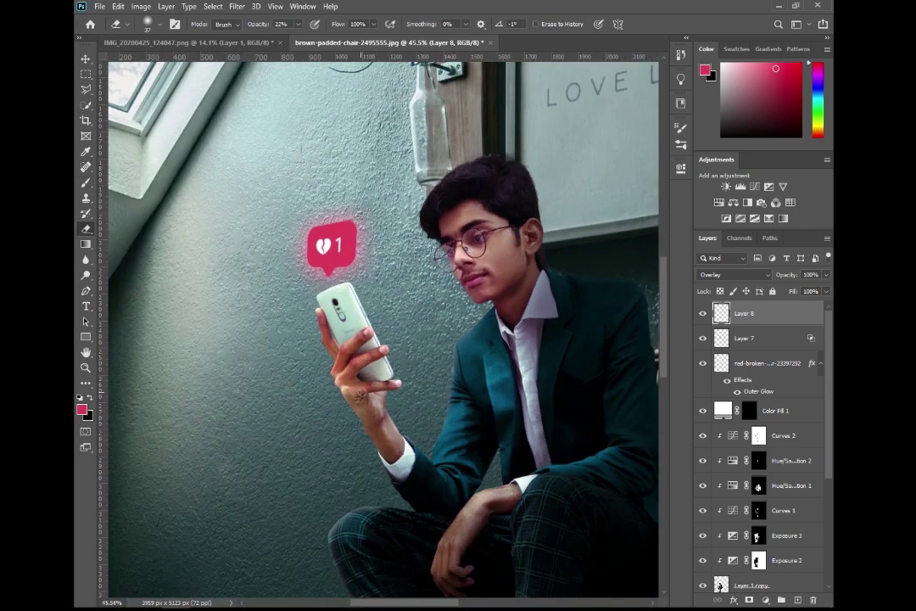
pyautogui.scroll(1, 646, 246)
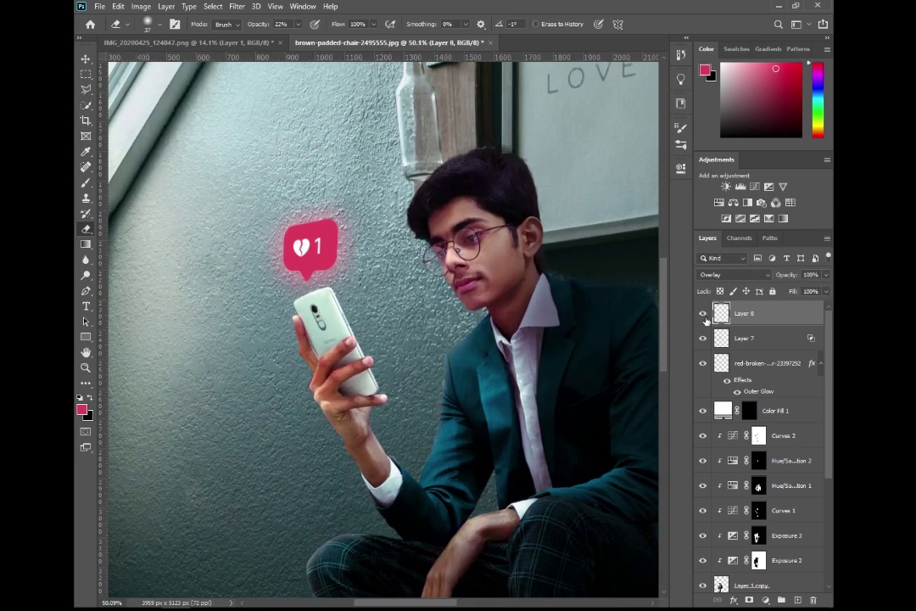
pyautogui.scroll(-2, 600, 340)
pyautogui.click(744, 338)
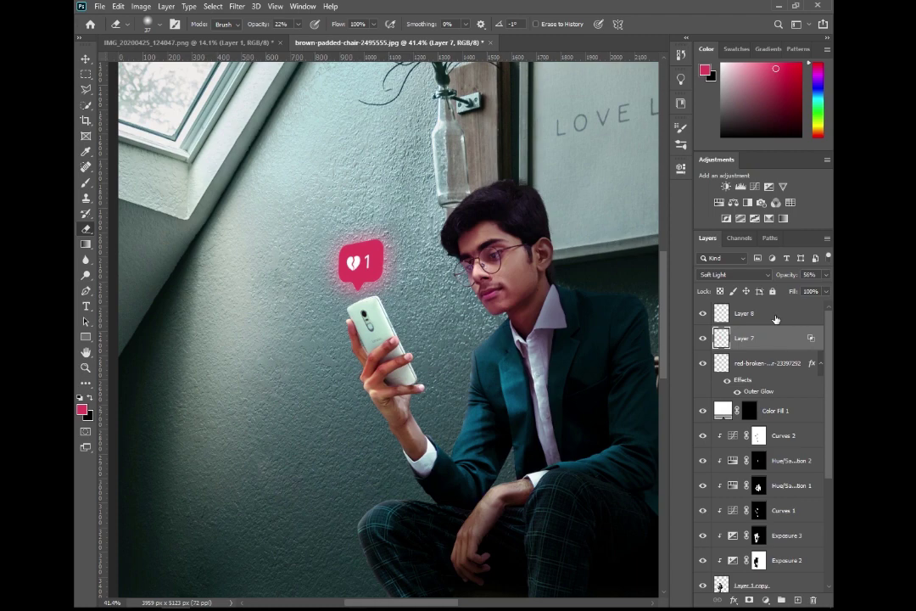
pyautogui.click(776, 318)
pyautogui.scroll(-2, 465, 257)
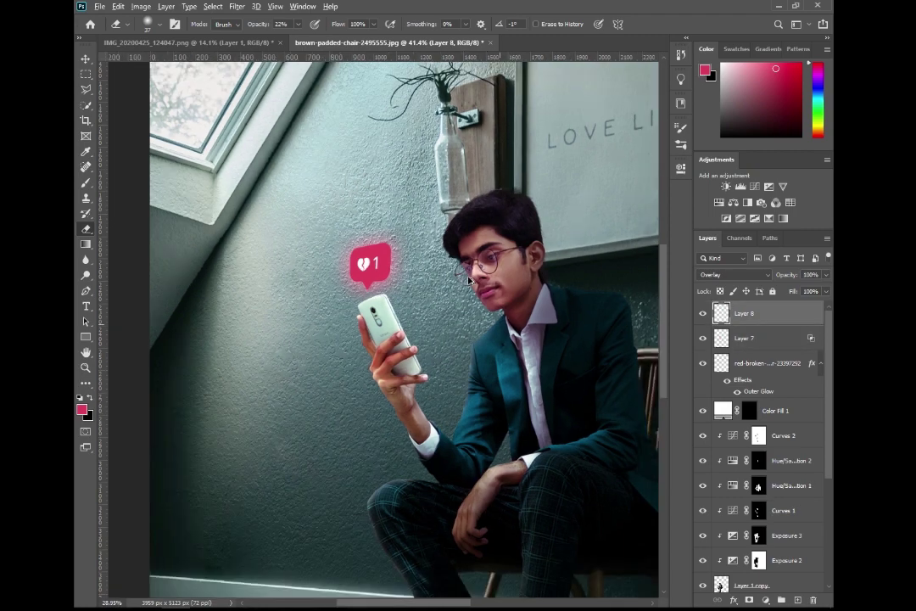
# Add a Photo Filter adjustment layer coloured 00b4ff at 100% density
pyautogui.scroll(-3, 468, 280)
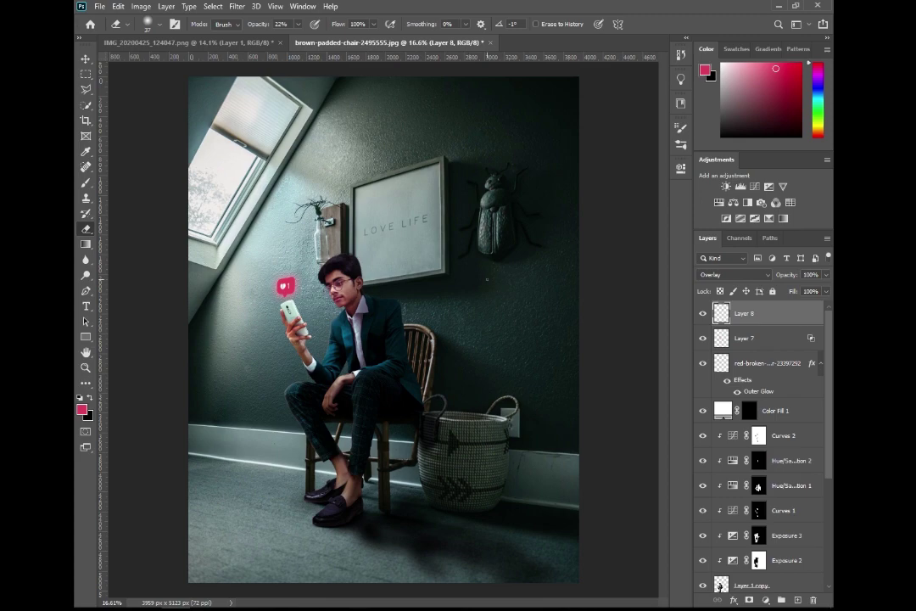
pyautogui.scroll(-1, 424, 311)
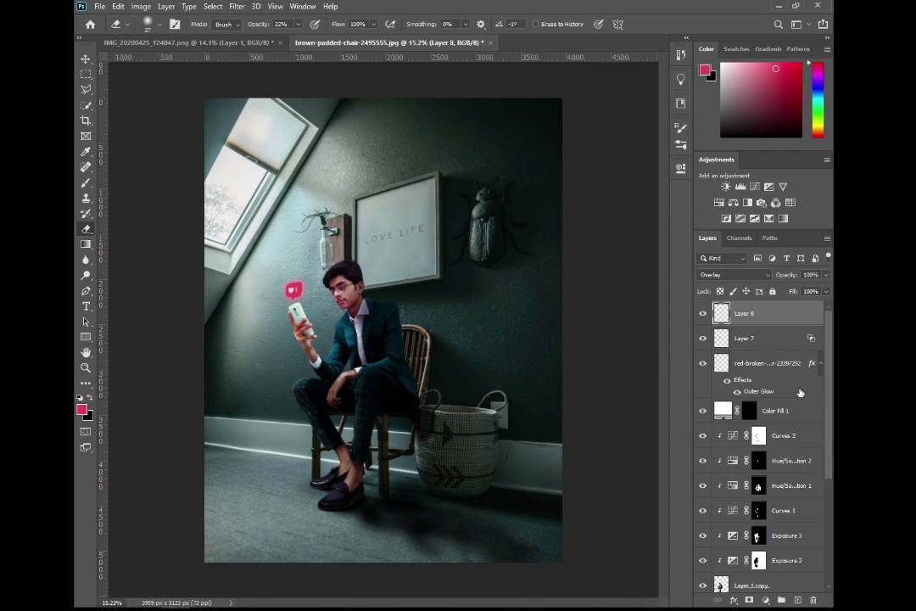
pyautogui.click(766, 600)
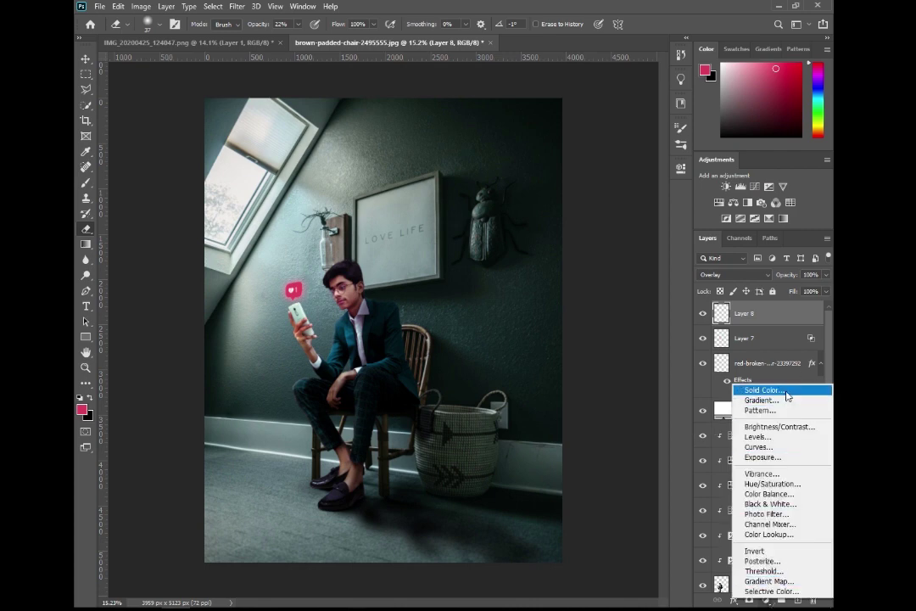
pyautogui.click(766, 515)
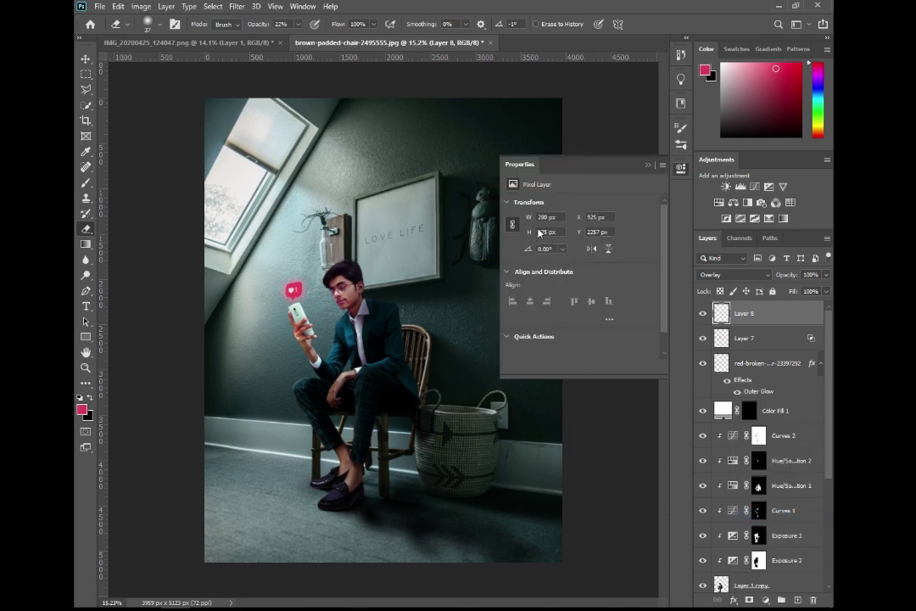
pyautogui.click(544, 222)
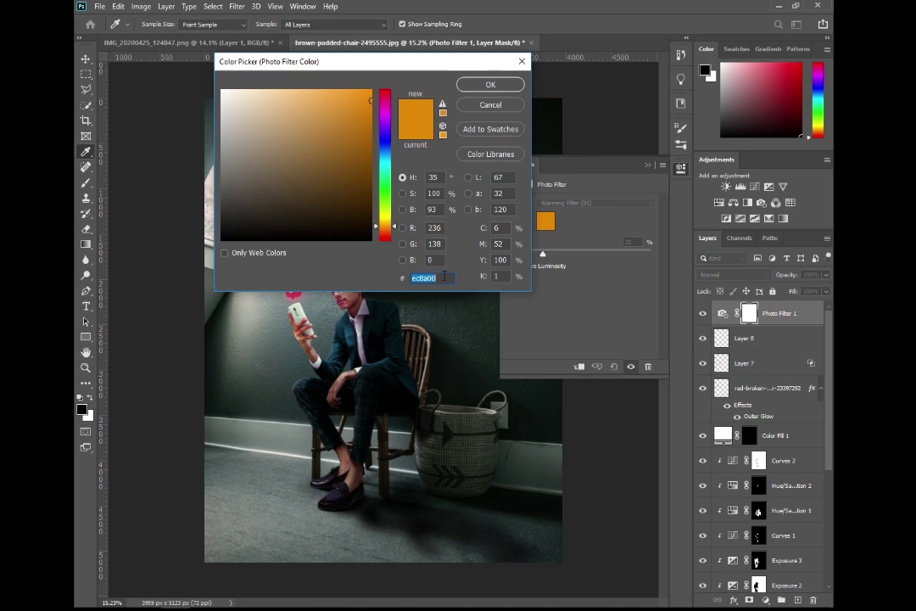
pyautogui.write('00b')
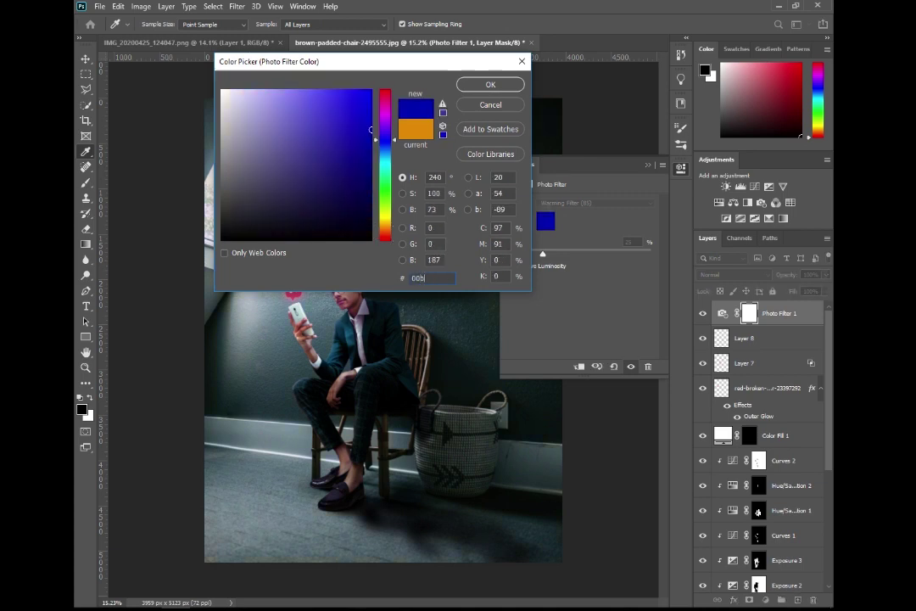
pyautogui.write('4ff')
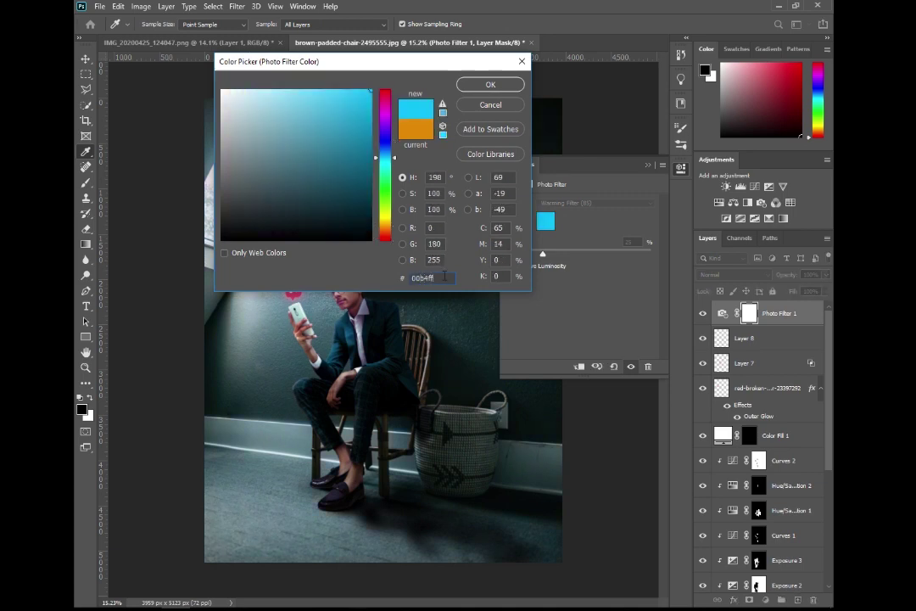
pyautogui.click(471, 83)
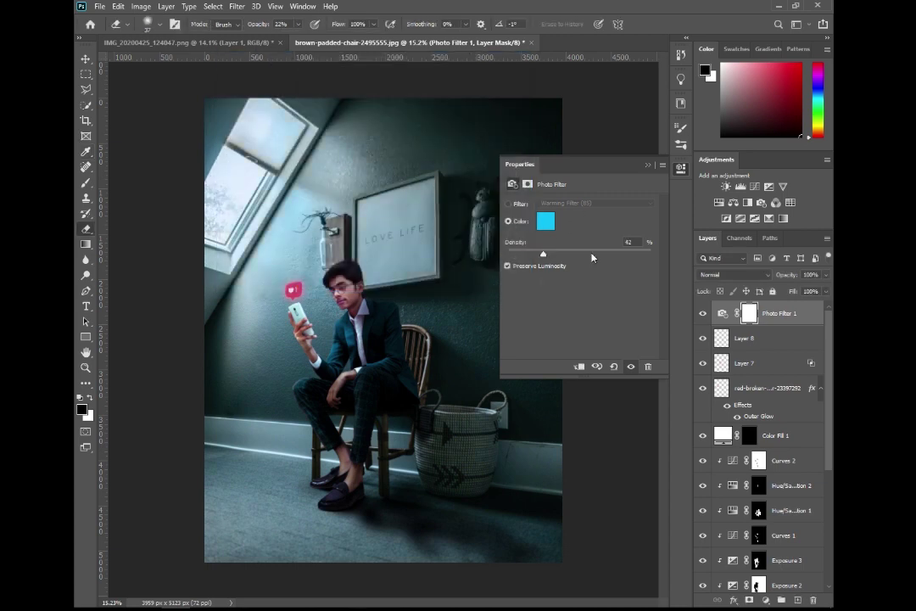
pyautogui.moveTo(592, 257); pyautogui.dragTo(663, 253)
pyautogui.click(648, 167)
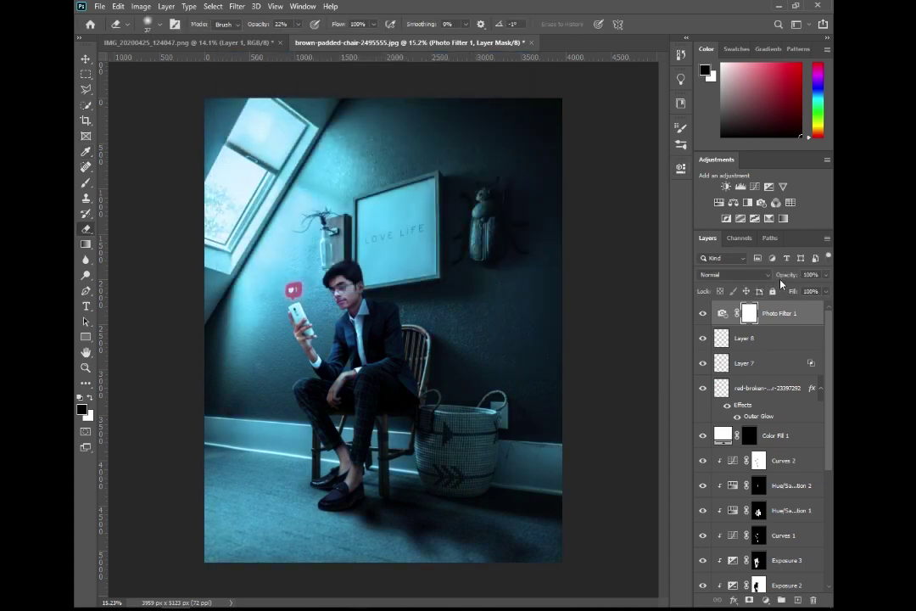
# Lower the Photo Filter 1 layer's opacity to 29%
pyautogui.click(825, 277)
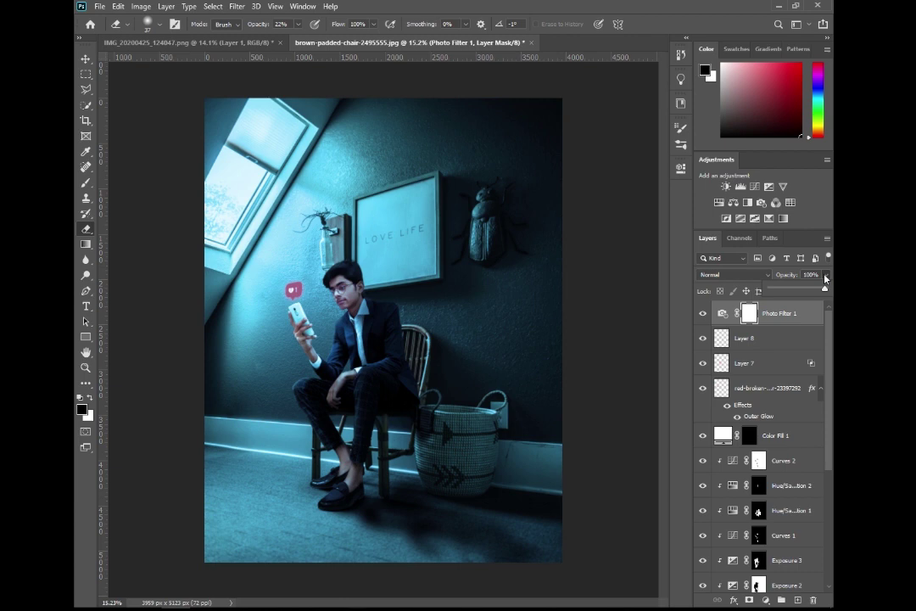
pyautogui.moveTo(795, 298); pyautogui.dragTo(791, 300)
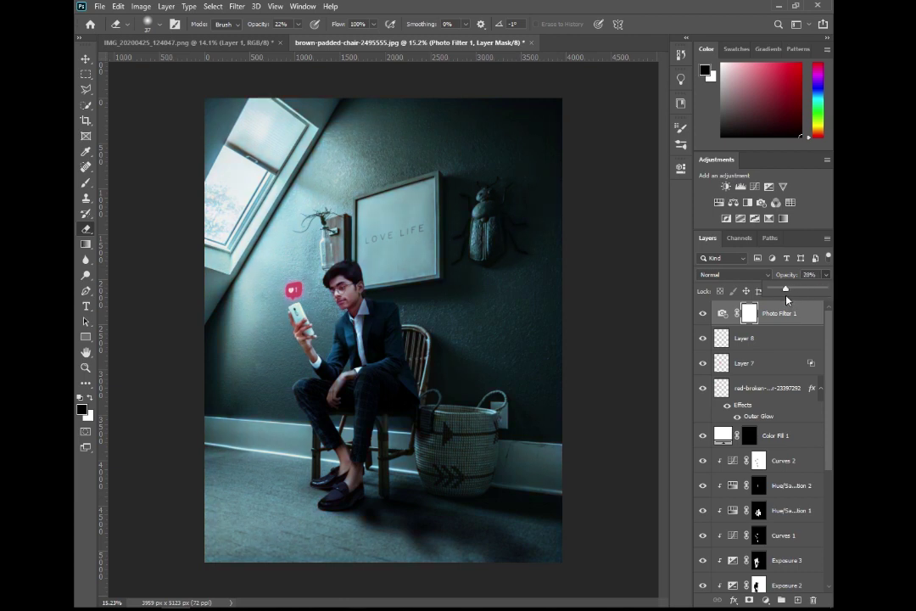
pyautogui.moveTo(786, 299); pyautogui.dragTo(786, 300)
pyautogui.click(790, 202)
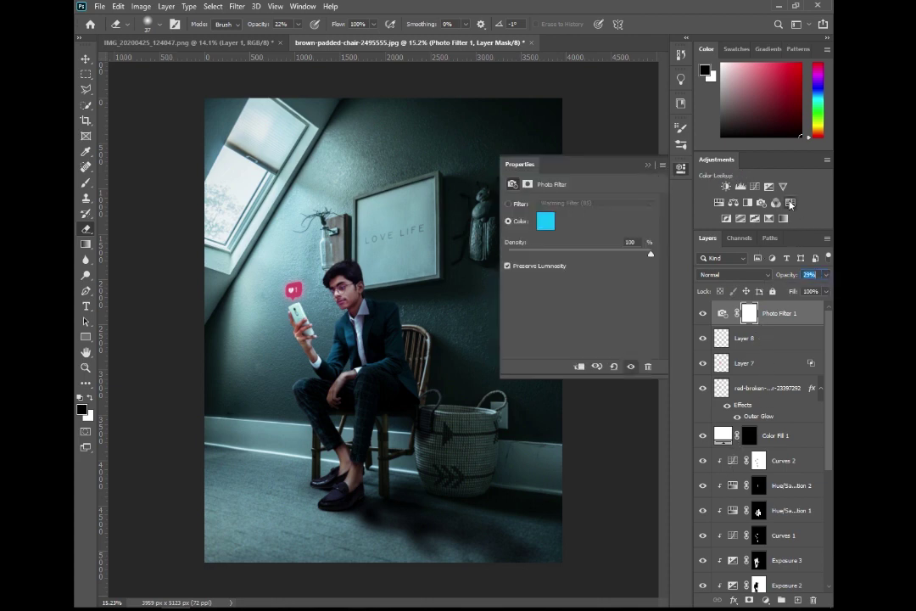
# Apply the EdgyAmber.3DL lookup and set its layer to 22% opacity in Overlay mode
pyautogui.click(579, 206)
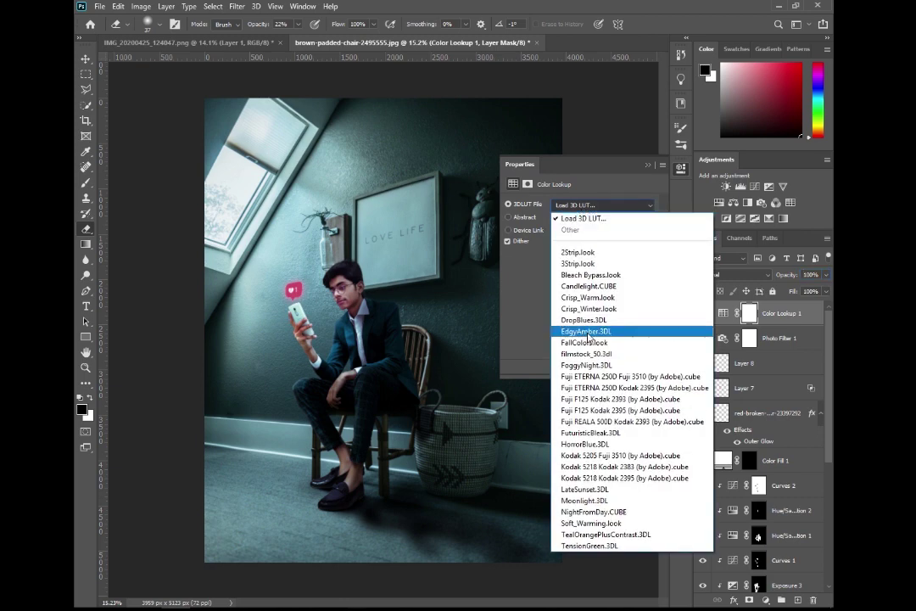
pyautogui.click(585, 331)
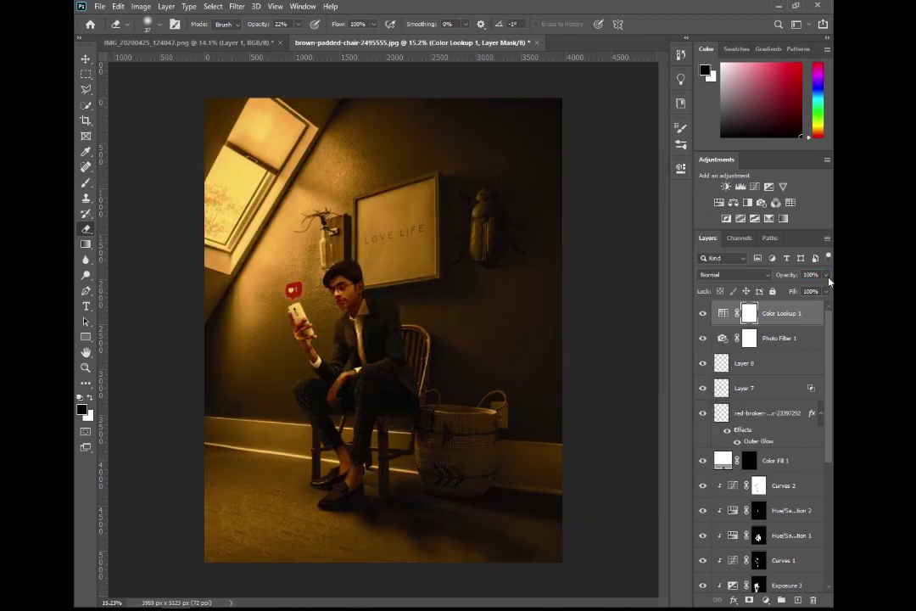
pyautogui.click(826, 291)
pyautogui.moveTo(795, 300); pyautogui.dragTo(791, 302)
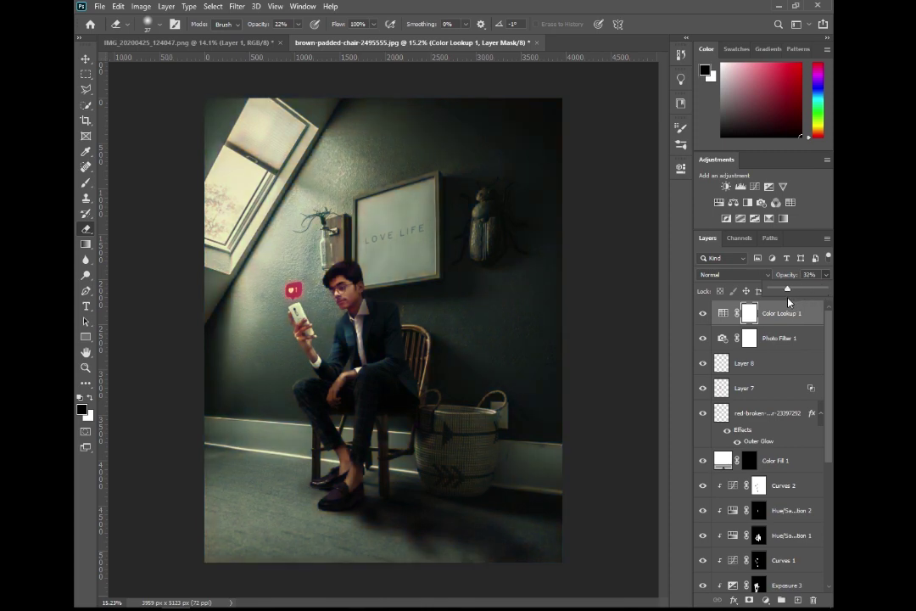
pyautogui.moveTo(784, 304); pyautogui.dragTo(783, 304)
pyautogui.click(743, 275)
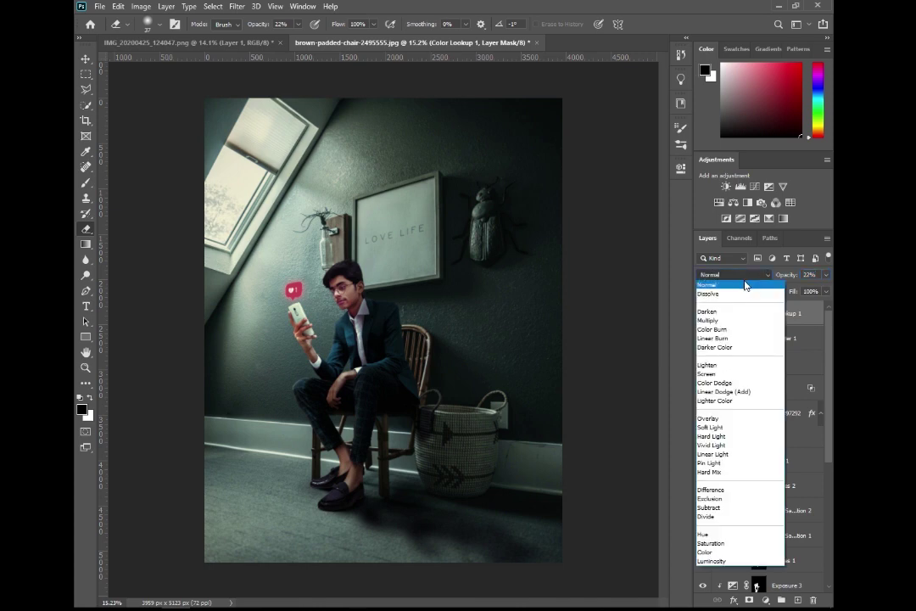
pyautogui.click(709, 418)
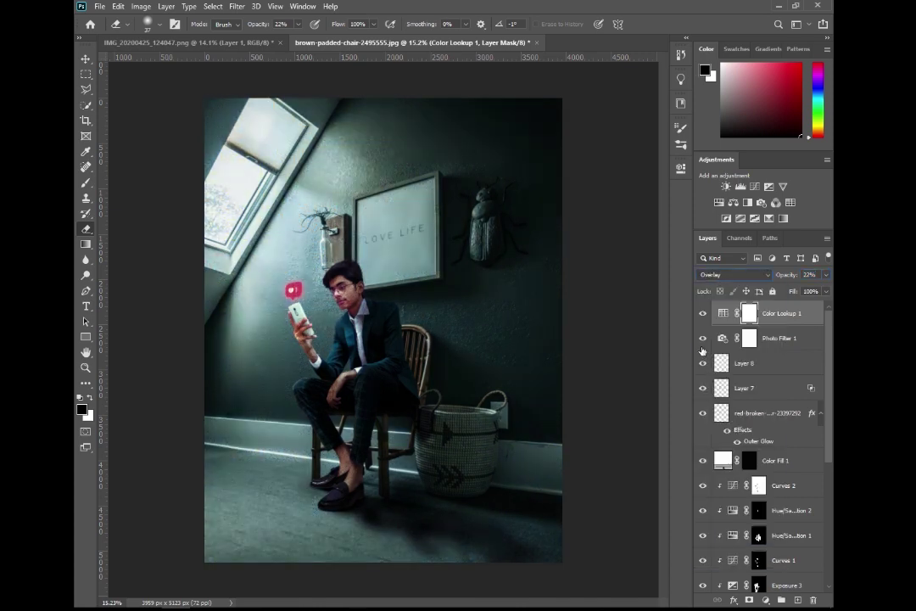
# Move Color Lookup 1 and Photo Filter 1 together beneath Layer 7 and Layer 8
pyautogui.click(785, 338)
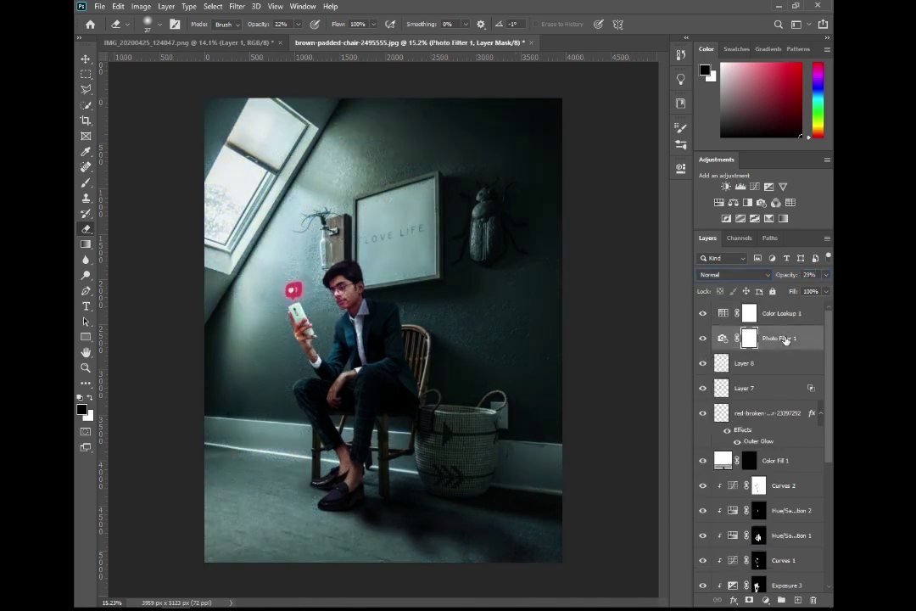
pyautogui.keyDown('shift'); pyautogui.click(782, 319); pyautogui.keyUp('shift')
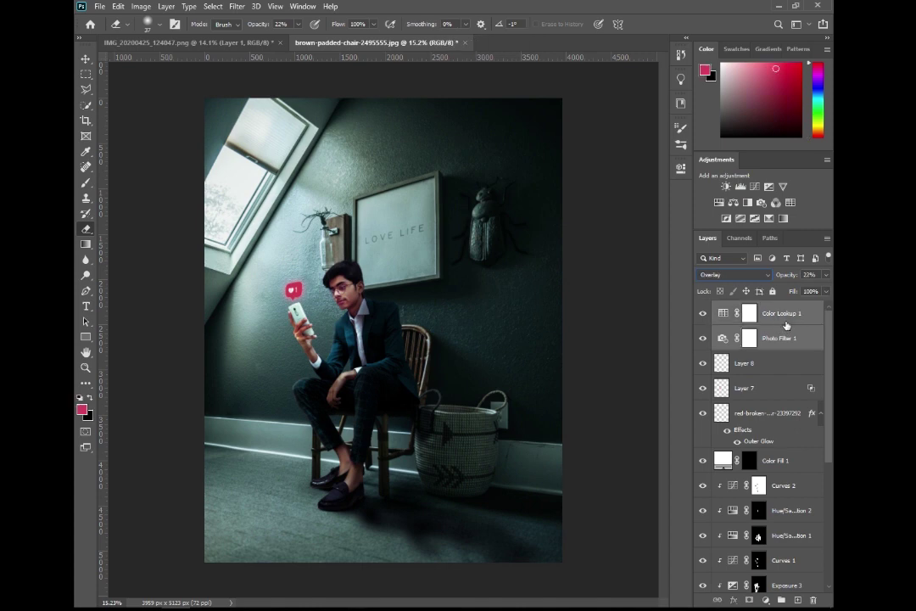
pyautogui.moveTo(786, 325); pyautogui.dragTo(762, 401)
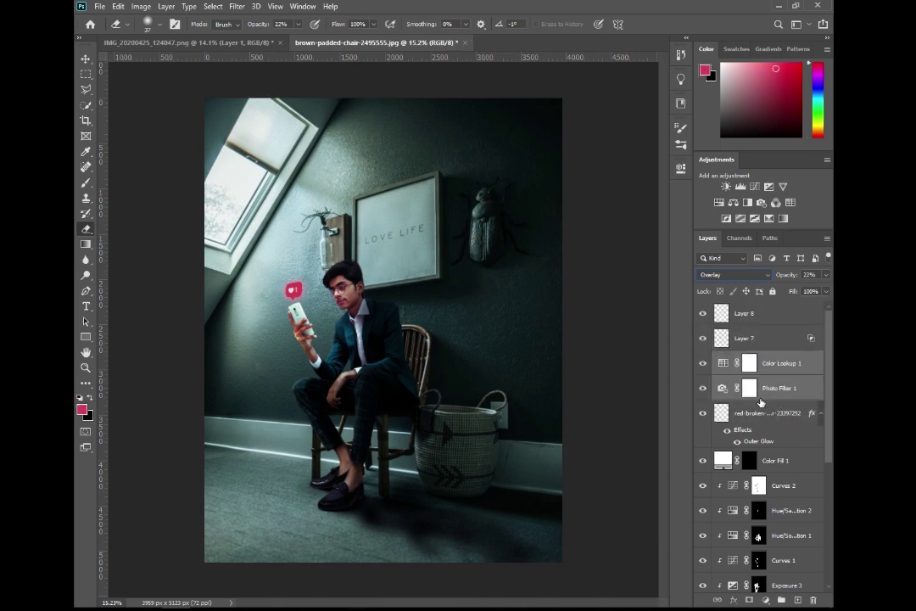
pyautogui.click(749, 363)
pyautogui.click(702, 388)
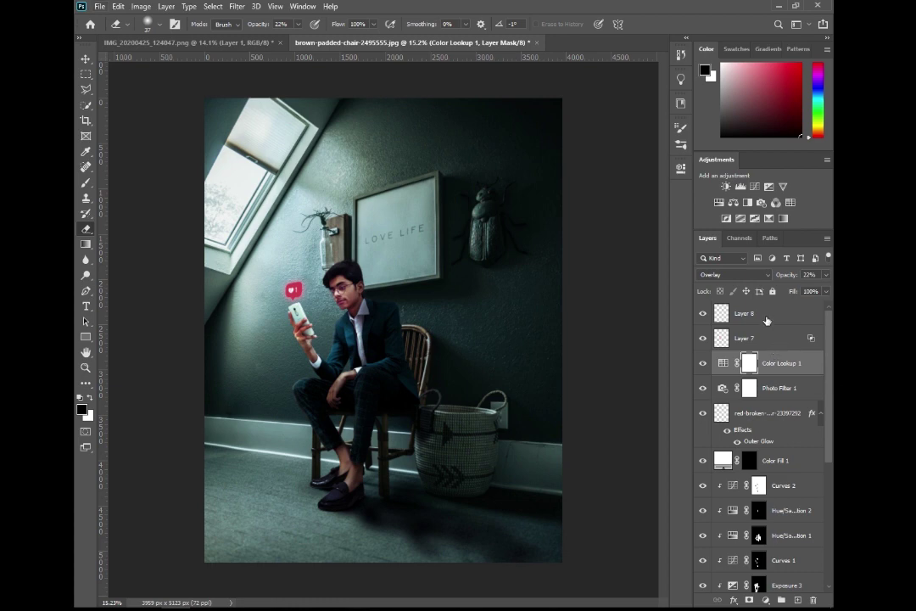
pyautogui.click(772, 315)
pyautogui.scroll(-10, 779, 419)
# Group Layers 2–8 into Group 1, stamp a merged Layer 9 on top, and open Camera Raw
pyautogui.keyDown('shift'); pyautogui.click(773, 556); pyautogui.keyUp('shift')
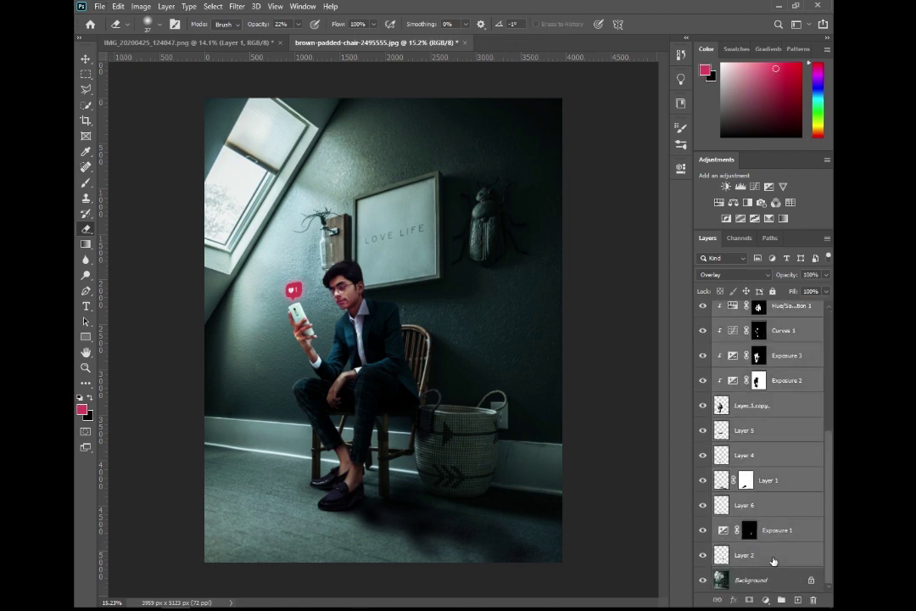
pyautogui.hotkey('ctrl', 'g')
pyautogui.click(702, 309)
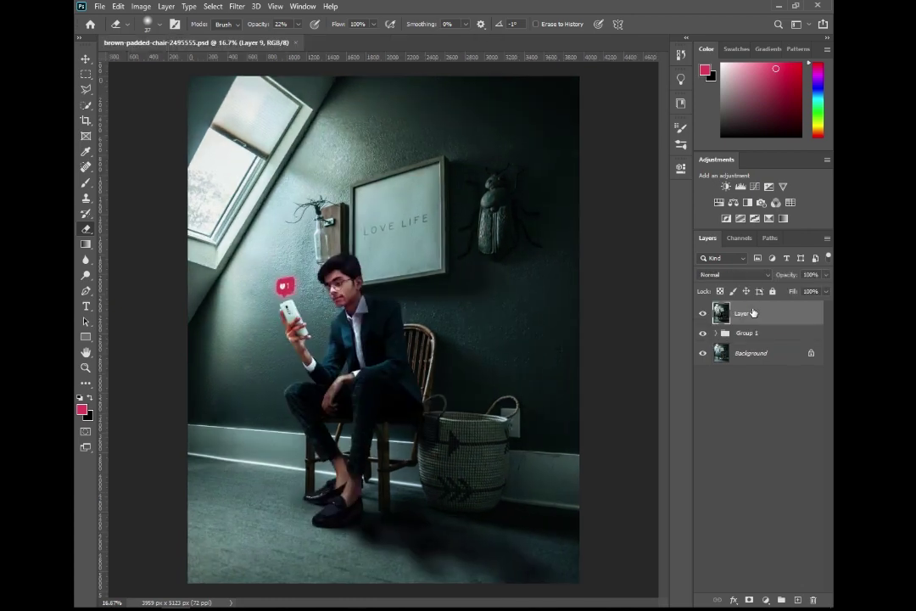
pyautogui.rightClick(745, 313)
pyautogui.click(659, 269)
pyautogui.click(237, 6)
pyautogui.click(263, 79)
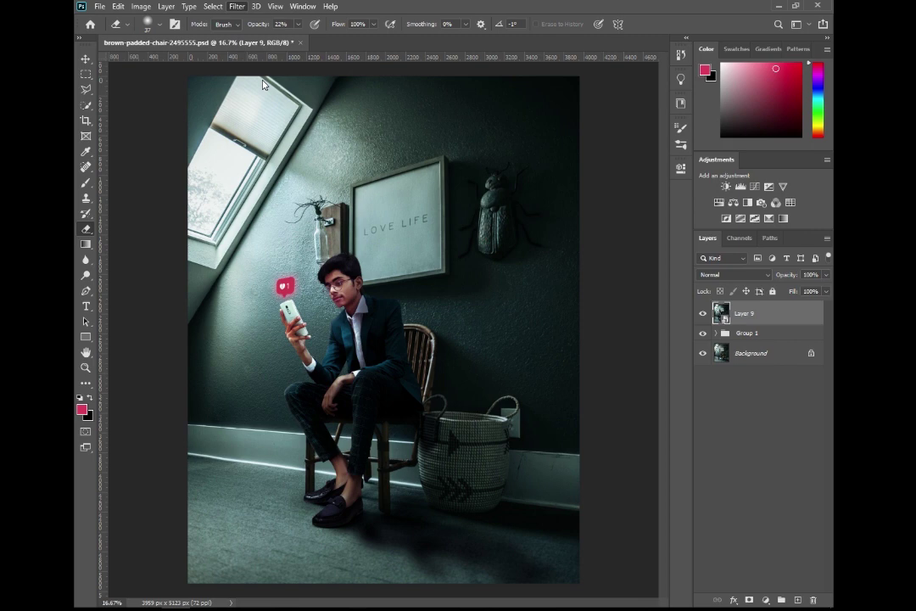
# In Camera Raw set Temperature +4, Tint +13, Exposure +0.35, Highlights -28, and adjust shadows, whites and texture
pyautogui.hotkey('ctrl', 'shift', 'a')
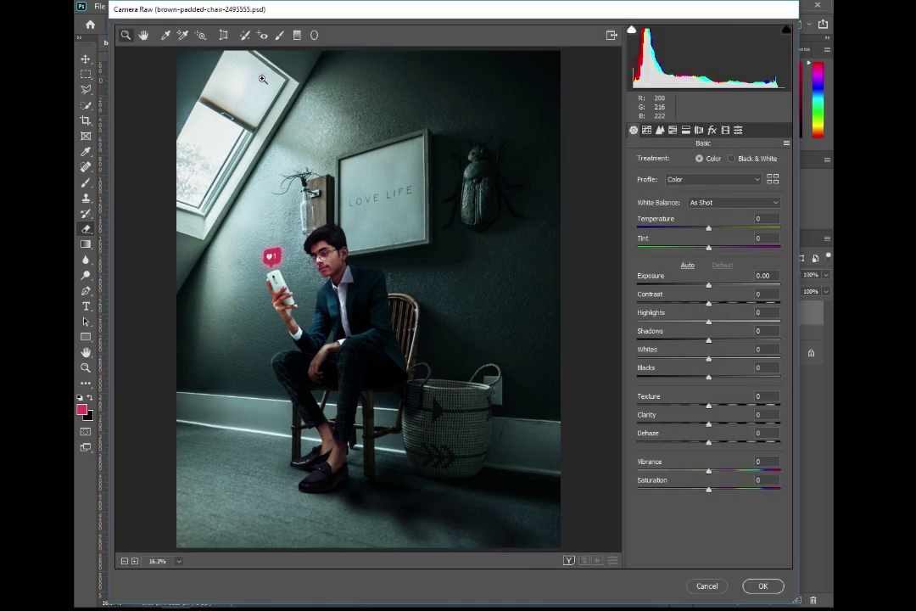
pyautogui.moveTo(710, 232)
pyautogui.mouseDown()
pyautogui.moveTo(720, 251)
pyautogui.moveTo(732, 251)
pyautogui.moveTo(722, 252)
pyautogui.mouseUp()
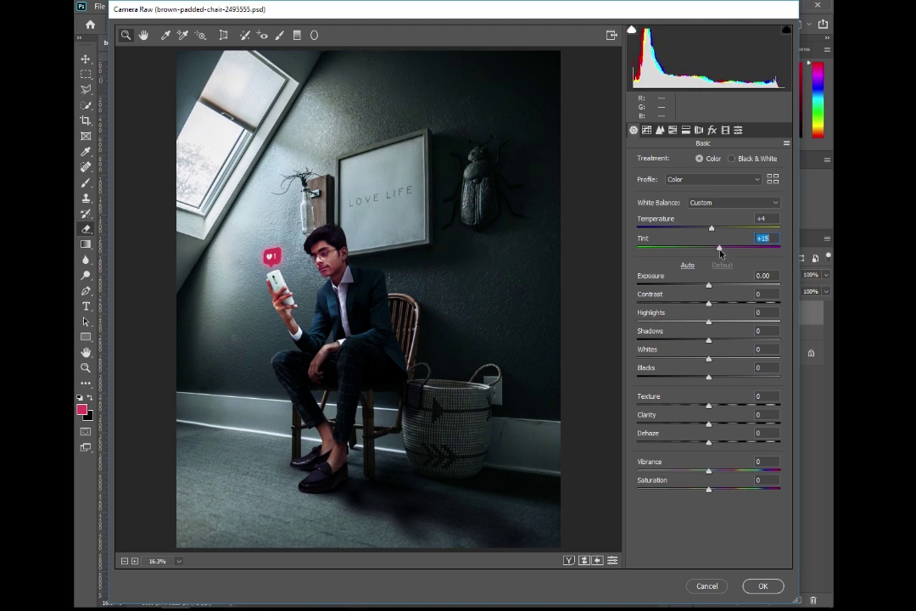
pyautogui.moveTo(708, 285)
pyautogui.mouseDown()
pyautogui.moveTo(722, 304)
pyautogui.moveTo(689, 323)
pyautogui.mouseUp()
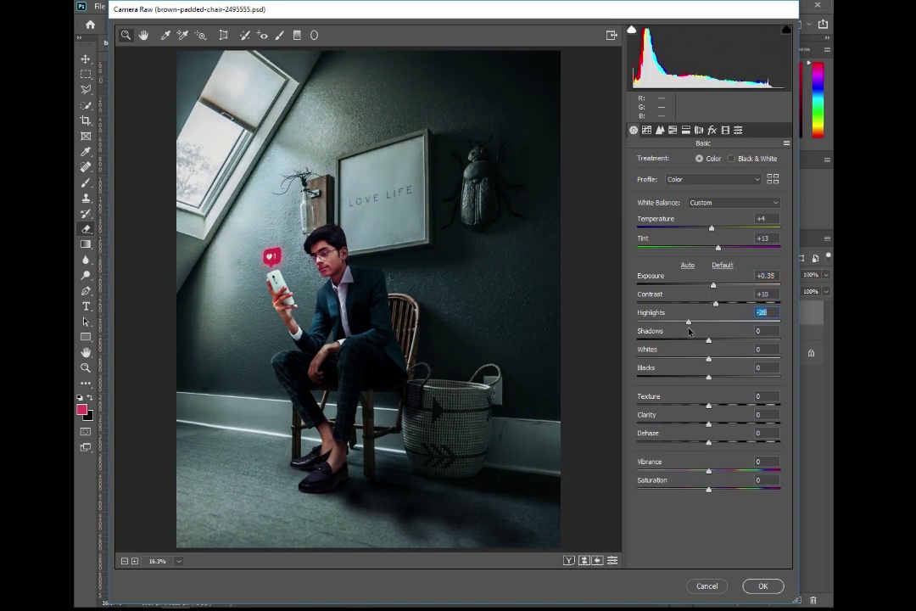
pyautogui.moveTo(708, 340); pyautogui.dragTo(713, 342)
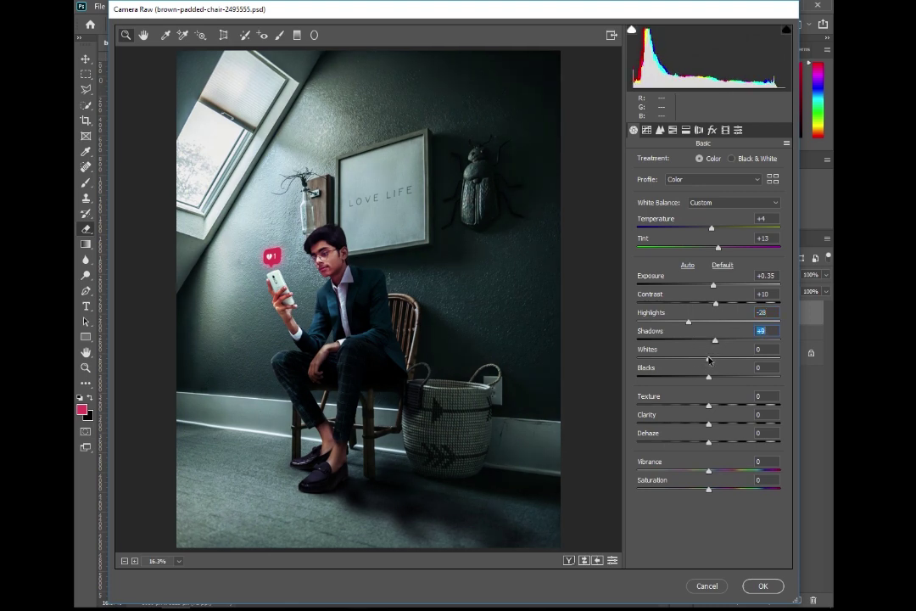
pyautogui.moveTo(709, 358); pyautogui.dragTo(720, 381)
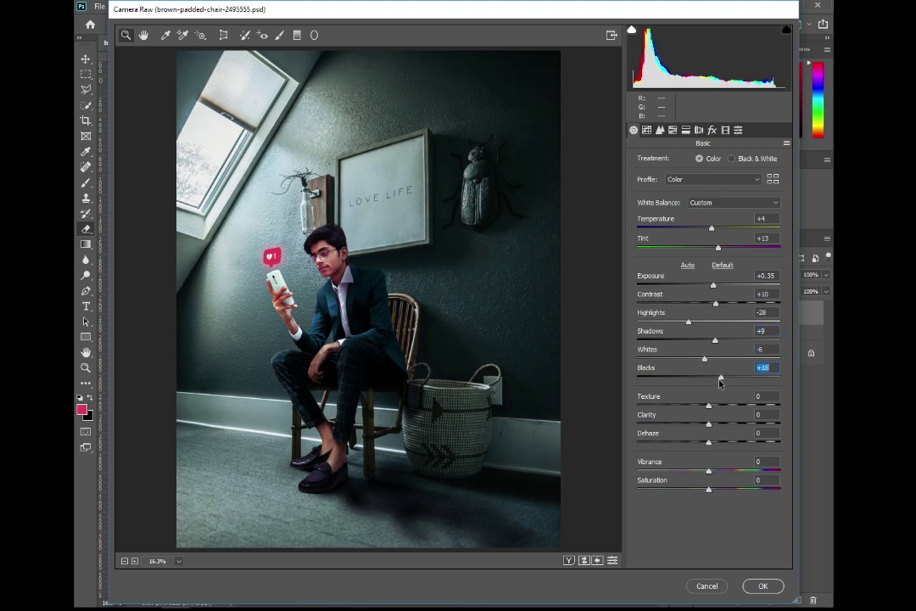
pyautogui.moveTo(709, 405)
pyautogui.mouseDown()
pyautogui.moveTo(712, 424)
pyautogui.moveTo(731, 442)
pyautogui.moveTo(714, 442)
pyautogui.moveTo(715, 490)
pyautogui.mouseUp()
pyautogui.click(648, 130)
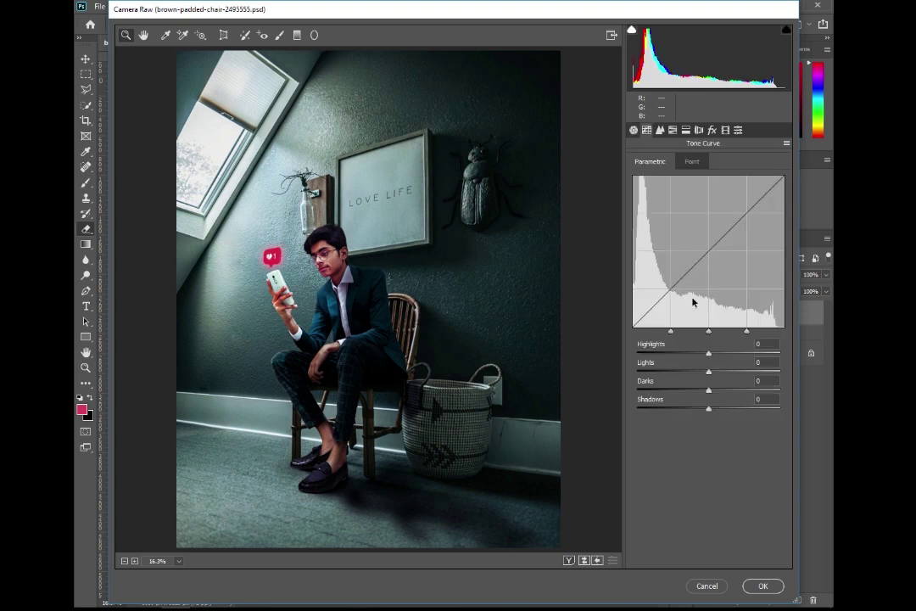
# Shape the tone curve to Highlights -8, Lights +3 and Shadows +2
pyautogui.moveTo(709, 355); pyautogui.dragTo(711, 394)
pyautogui.press('Up')
pyautogui.press('Up')
pyautogui.press('Up')
pyautogui.doubleClick(702, 390)
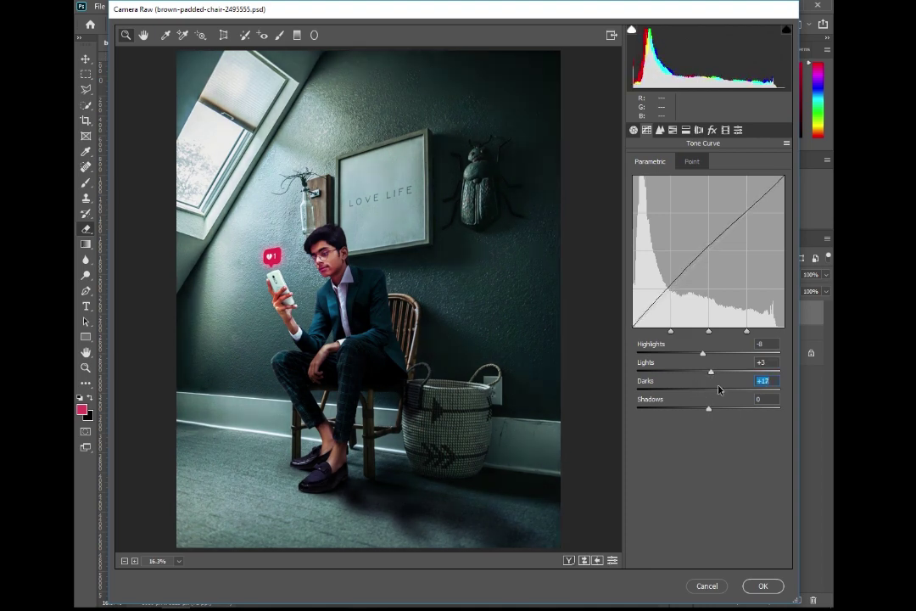
pyautogui.moveTo(705, 409); pyautogui.dragTo(720, 409)
# Add sharpening amount 21 with luminance noise reduction 25 and colour noise reduction
pyautogui.click(660, 131)
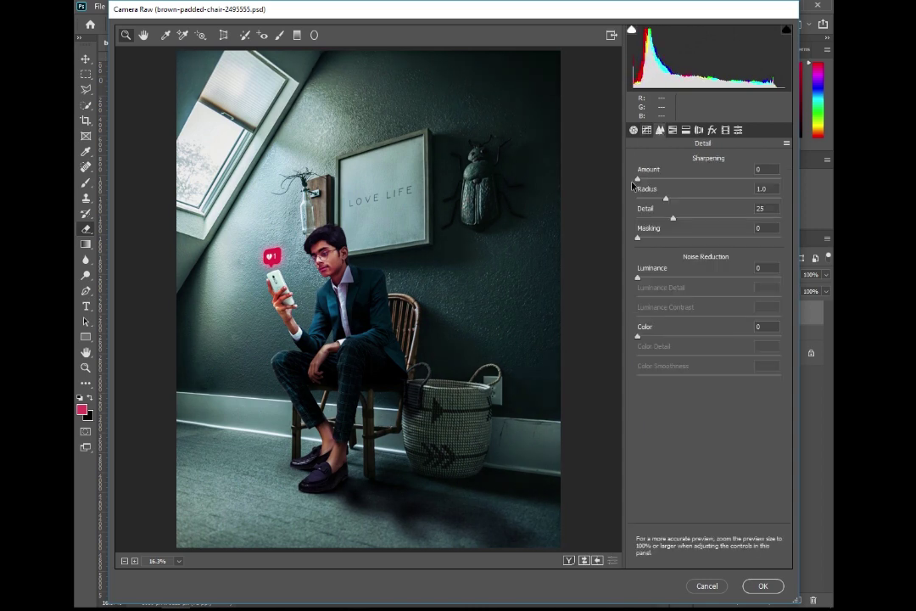
pyautogui.moveTo(638, 179); pyautogui.dragTo(658, 179)
pyautogui.moveTo(638, 278); pyautogui.dragTo(673, 278)
pyautogui.moveTo(638, 336); pyautogui.dragTo(668, 336)
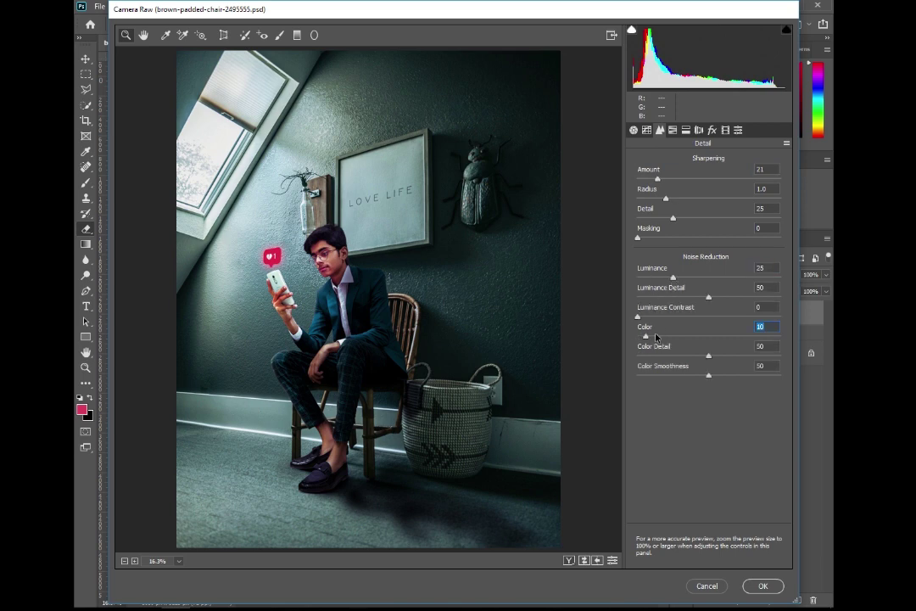
pyautogui.click(673, 130)
pyautogui.click(641, 162)
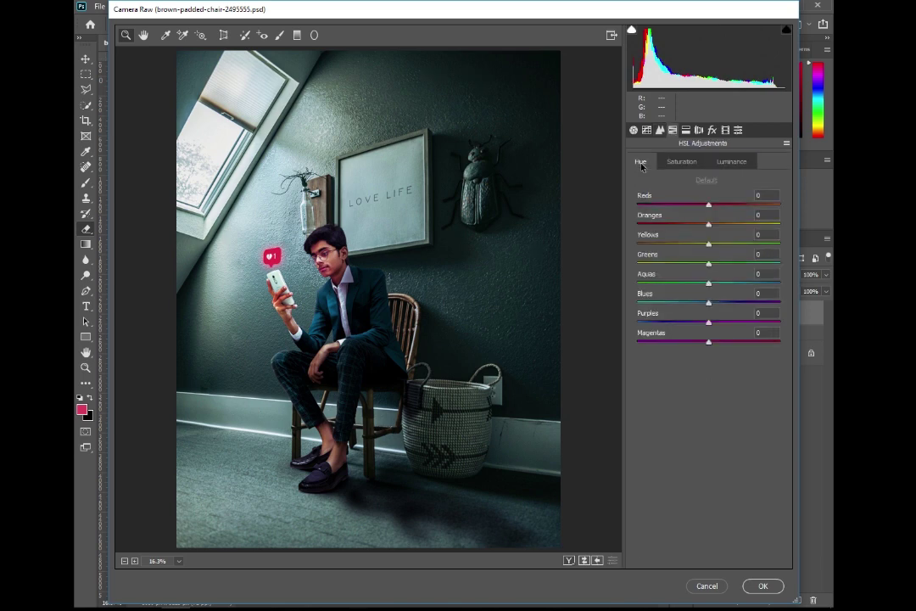
# Shift the reds hue slightly, brighten the reds and boost the oranges saturation
pyautogui.moveTo(709, 204); pyautogui.dragTo(709, 205)
pyautogui.click(682, 161)
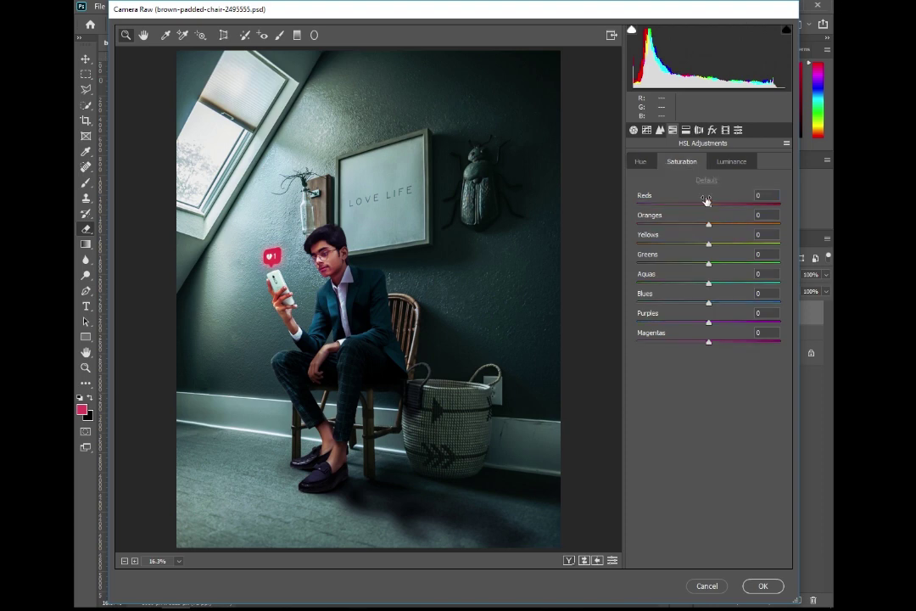
pyautogui.click(731, 161)
pyautogui.moveTo(709, 205); pyautogui.dragTo(734, 208)
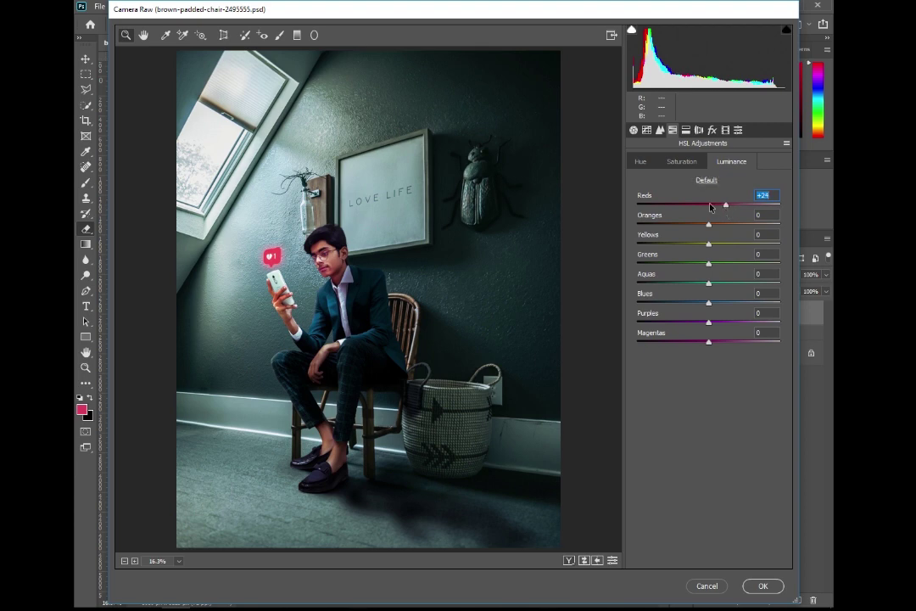
pyautogui.click(641, 161)
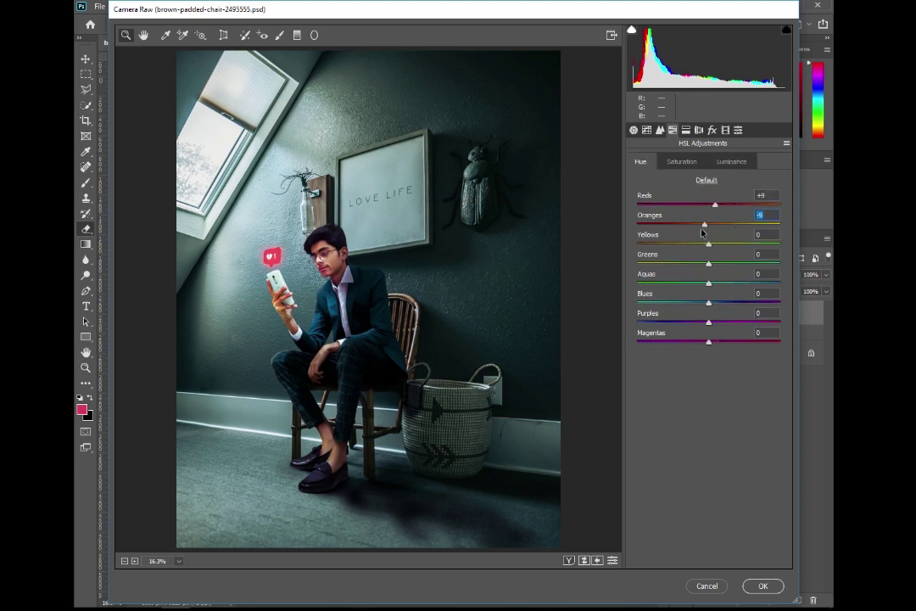
pyautogui.click(681, 161)
pyautogui.moveTo(708, 225); pyautogui.dragTo(714, 227)
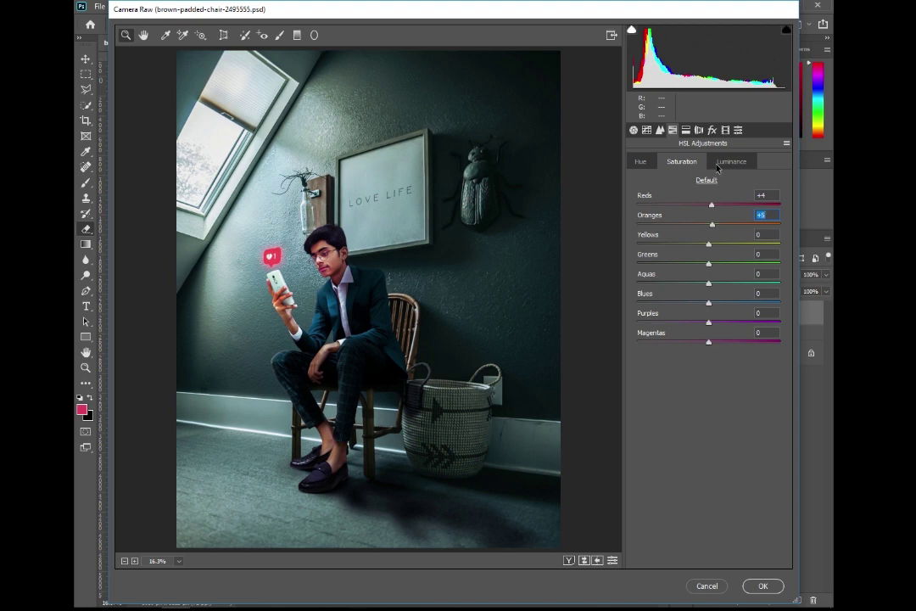
pyautogui.click(719, 162)
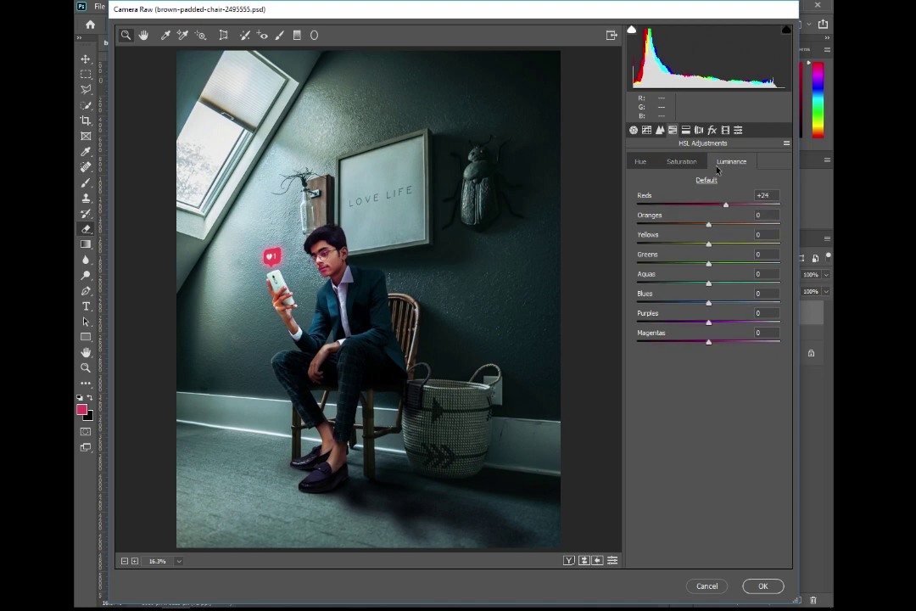
# Push the Yellows, Greens, Aquas, Purples and Magentas hues toward green-teal
pyautogui.click(645, 162)
pyautogui.moveTo(698, 244)
pyautogui.mouseDown()
pyautogui.moveTo(720, 245)
pyautogui.moveTo(731, 264)
pyautogui.moveTo(643, 285)
pyautogui.moveTo(692, 284)
pyautogui.mouseUp()
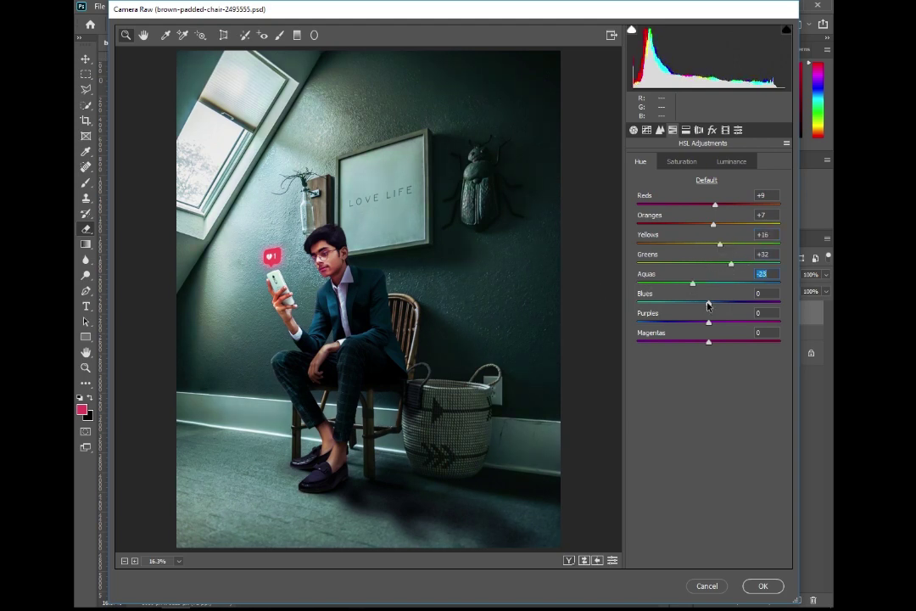
pyautogui.moveTo(692, 284)
pyautogui.mouseDown()
pyautogui.moveTo(733, 283)
pyautogui.moveTo(681, 307)
pyautogui.mouseUp()
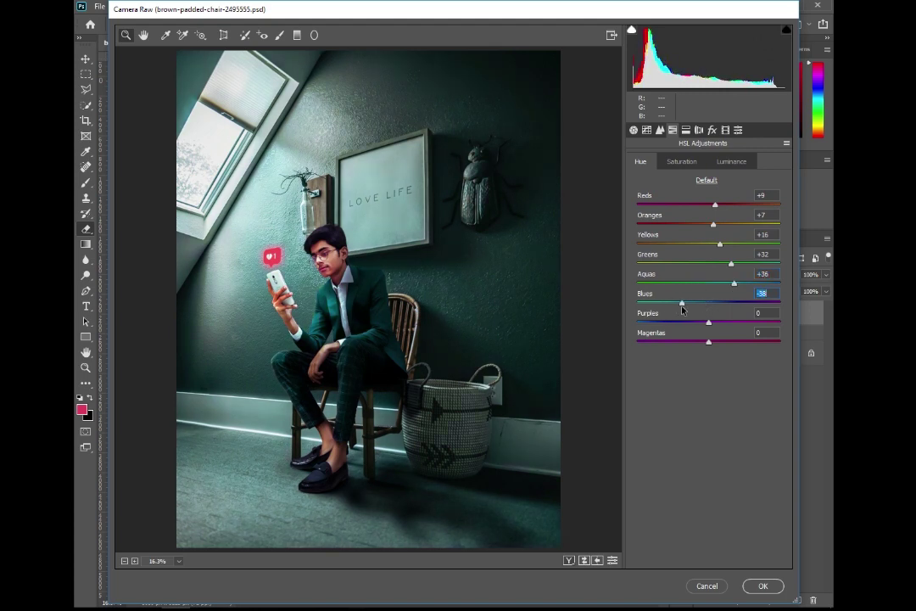
pyautogui.moveTo(709, 322); pyautogui.dragTo(723, 323)
pyautogui.click(682, 307)
pyautogui.moveTo(724, 322); pyautogui.dragTo(750, 323)
pyautogui.click(763, 333)
pyautogui.write('63')
pyautogui.moveTo(703, 342); pyautogui.dragTo(720, 343)
pyautogui.moveTo(735, 283)
pyautogui.mouseDown()
pyautogui.moveTo(771, 285)
pyautogui.moveTo(744, 293)
pyautogui.mouseUp()
# Raise Yellows, Greens and Aquas saturation and slightly desaturate the Blues
pyautogui.click(681, 161)
pyautogui.moveTo(710, 244)
pyautogui.mouseDown()
pyautogui.moveTo(742, 254)
pyautogui.moveTo(707, 267)
pyautogui.mouseUp()
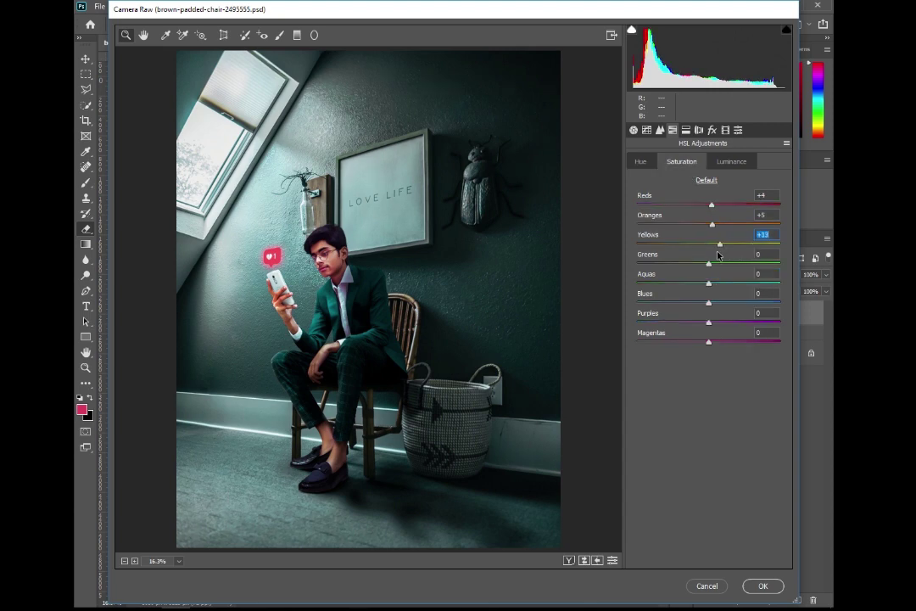
pyautogui.click(708, 265)
pyautogui.moveTo(708, 265); pyautogui.dragTo(729, 265)
pyautogui.click(709, 284)
pyautogui.moveTo(708, 285); pyautogui.dragTo(719, 285)
pyautogui.click(709, 302)
pyautogui.moveTo(708, 303)
pyautogui.mouseDown()
pyautogui.moveTo(698, 302)
pyautogui.moveTo(727, 302)
pyautogui.moveTo(712, 302)
pyautogui.moveTo(697, 322)
pyautogui.moveTo(727, 322)
pyautogui.moveTo(712, 322)
pyautogui.mouseUp()
pyautogui.click(708, 343)
# Raise luminance for all eight colours, from Blues +10 up to Aquas +29
pyautogui.click(731, 161)
pyautogui.click(707, 243)
pyautogui.moveTo(710, 266)
pyautogui.mouseDown()
pyautogui.moveTo(719, 244)
pyautogui.moveTo(722, 263)
pyautogui.moveTo(688, 284)
pyautogui.moveTo(729, 284)
pyautogui.moveTo(723, 302)
pyautogui.moveTo(741, 321)
pyautogui.moveTo(721, 321)
pyautogui.moveTo(697, 341)
pyautogui.mouseUp()
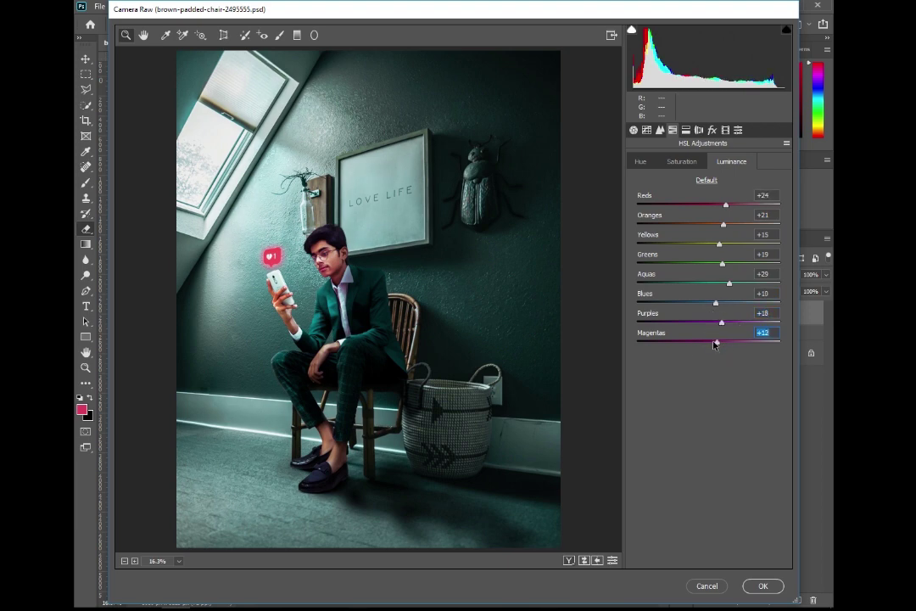
pyautogui.click(686, 130)
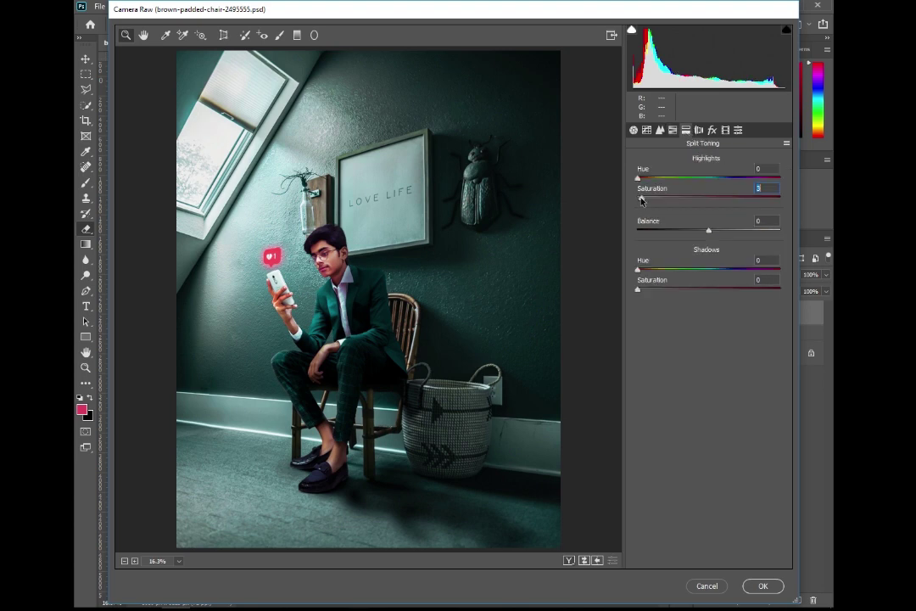
# In Split Toning, tint the highlights warm and the shadows cool
pyautogui.moveTo(641, 200)
pyautogui.mouseDown()
pyautogui.moveTo(652, 200)
pyautogui.moveTo(648, 178)
pyautogui.mouseUp()
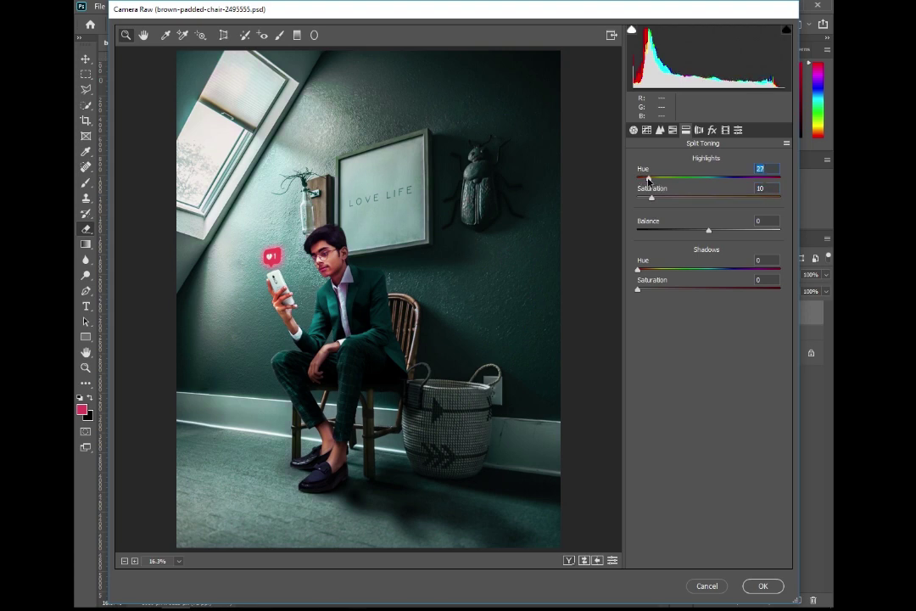
pyautogui.moveTo(652, 200); pyautogui.dragTo(661, 200)
pyautogui.moveTo(653, 270)
pyautogui.mouseDown()
pyautogui.moveTo(709, 270)
pyautogui.moveTo(686, 282)
pyautogui.moveTo(733, 274)
pyautogui.mouseUp()
pyautogui.click(647, 291)
# Calibrate Red Primary Sat -15, Green Hue -24/Sat +26, Blue Hue +21/Sat +24
pyautogui.click(712, 130)
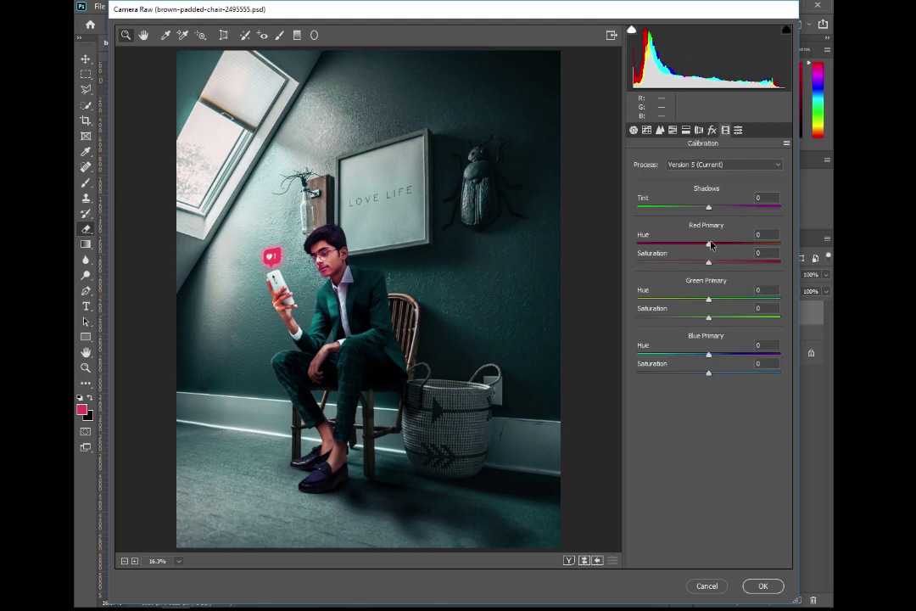
pyautogui.moveTo(704, 267)
pyautogui.mouseDown()
pyautogui.moveTo(758, 264)
pyautogui.moveTo(700, 264)
pyautogui.mouseUp()
pyautogui.moveTo(697, 301); pyautogui.dragTo(729, 318)
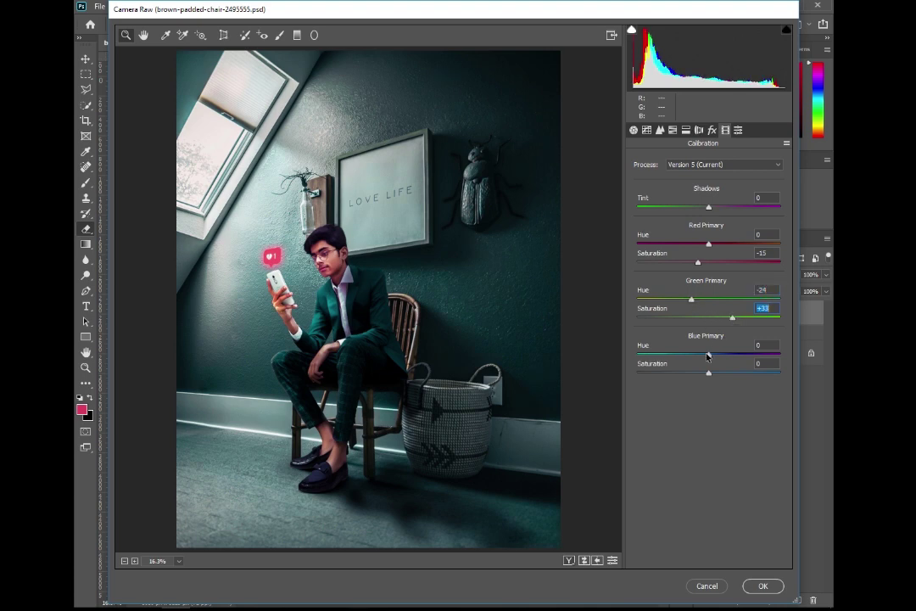
pyautogui.moveTo(709, 353)
pyautogui.mouseDown()
pyautogui.moveTo(723, 357)
pyautogui.moveTo(724, 374)
pyautogui.mouseUp()
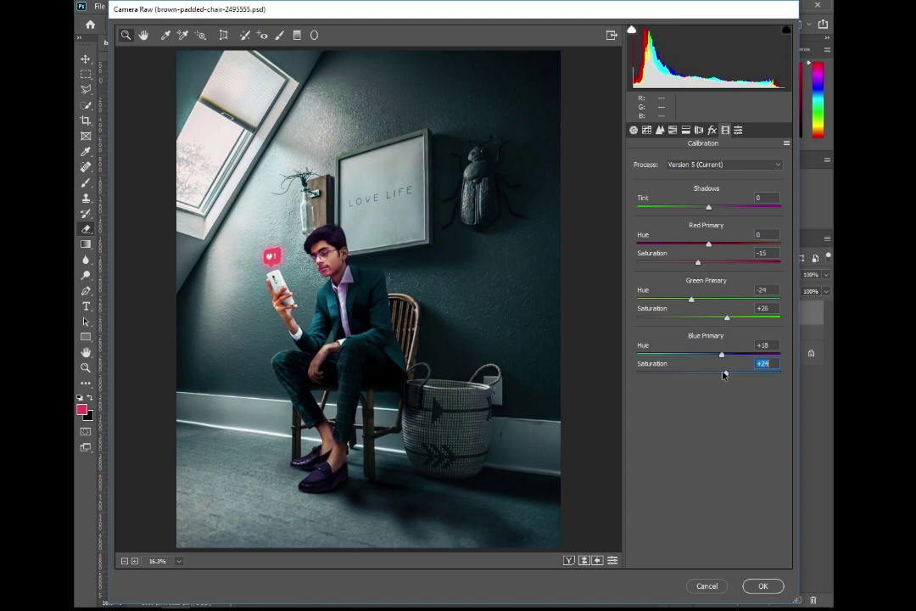
pyautogui.moveTo(719, 355); pyautogui.dragTo(727, 359)
pyautogui.click(297, 35)
# Draw a graduated filter from the skylight toward the picture frame
pyautogui.moveTo(179, 57)
pyautogui.mouseDown()
pyautogui.moveTo(236, 106)
pyautogui.moveTo(340, 156)
pyautogui.mouseUp()
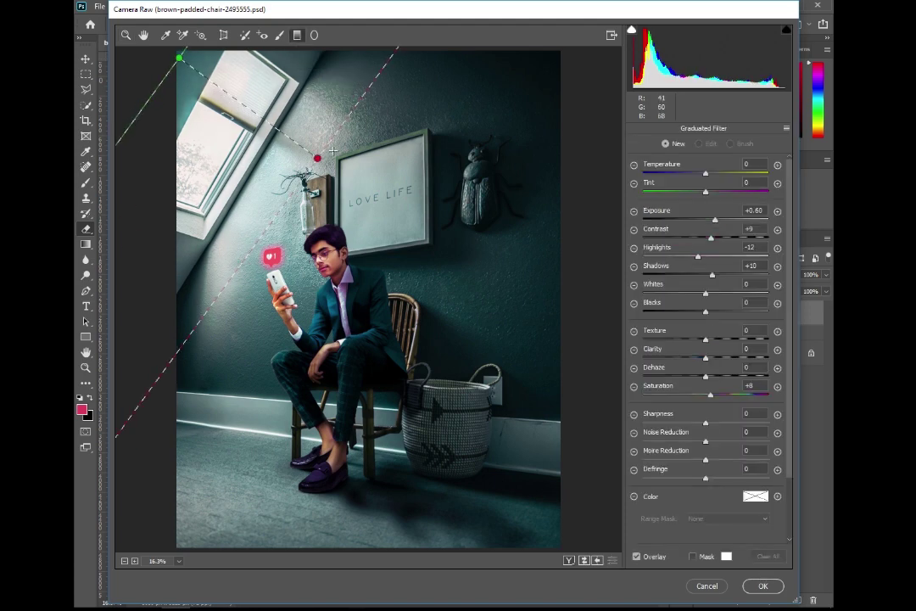
pyautogui.moveTo(225, 102); pyautogui.dragTo(241, 117)
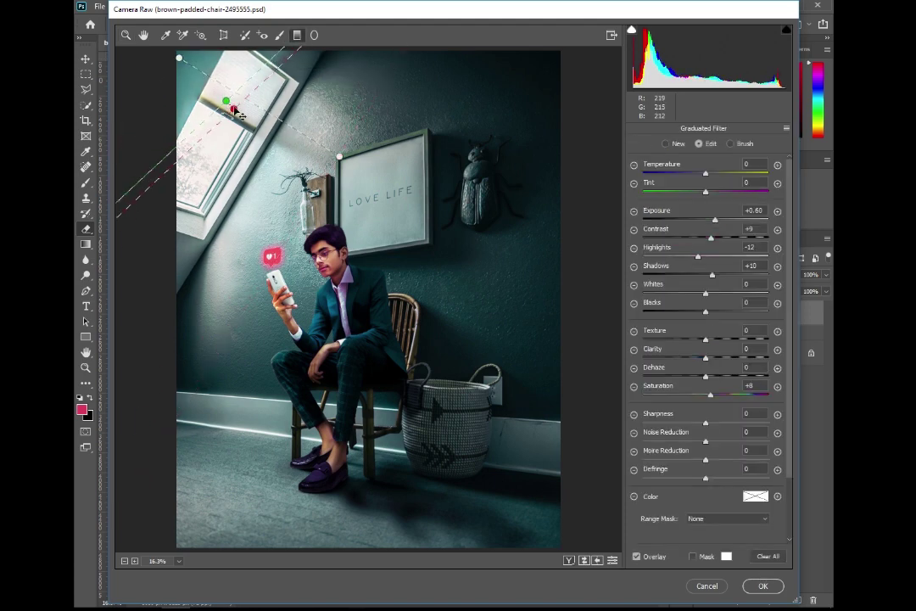
pyautogui.moveTo(179, 58); pyautogui.dragTo(206, 82)
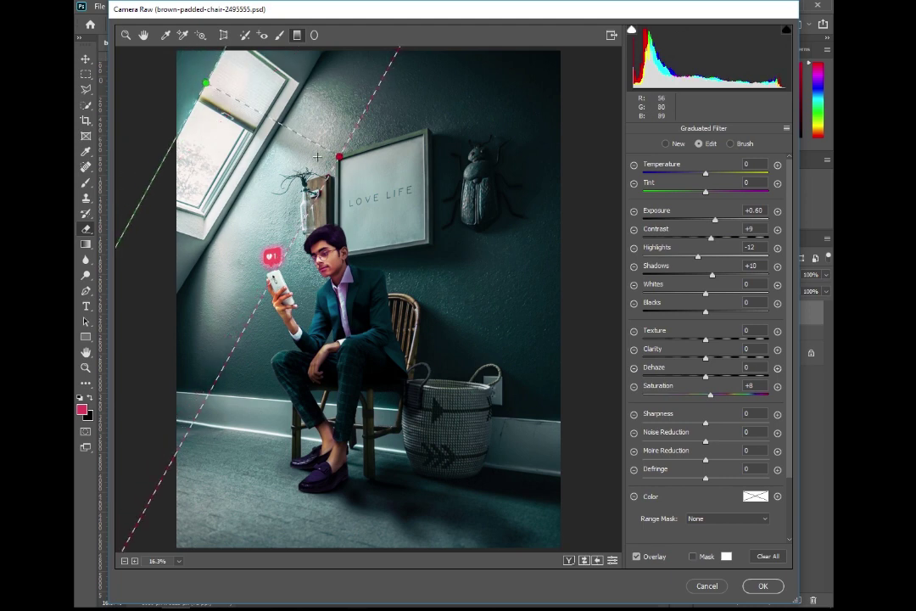
# Set the filter to Exposure +1.15, Highlights -14, Whites +12, then apply the grade to Layer 9
pyautogui.moveTo(714, 220); pyautogui.dragTo(723, 219)
pyautogui.moveTo(697, 256); pyautogui.dragTo(706, 238)
pyautogui.moveTo(705, 292); pyautogui.dragTo(713, 293)
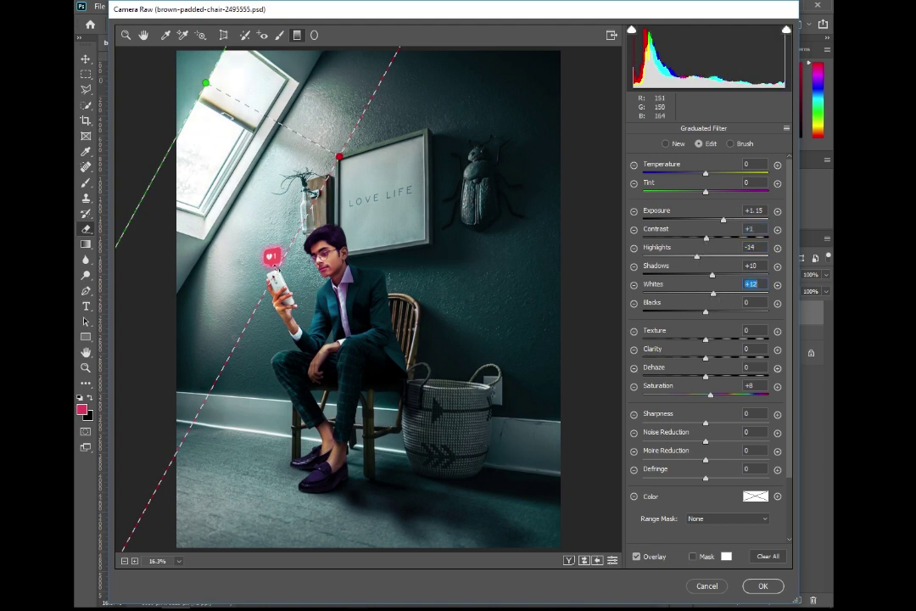
pyautogui.moveTo(339, 156)
pyautogui.mouseDown()
pyautogui.moveTo(357, 179)
pyautogui.moveTo(361, 167)
pyautogui.mouseUp()
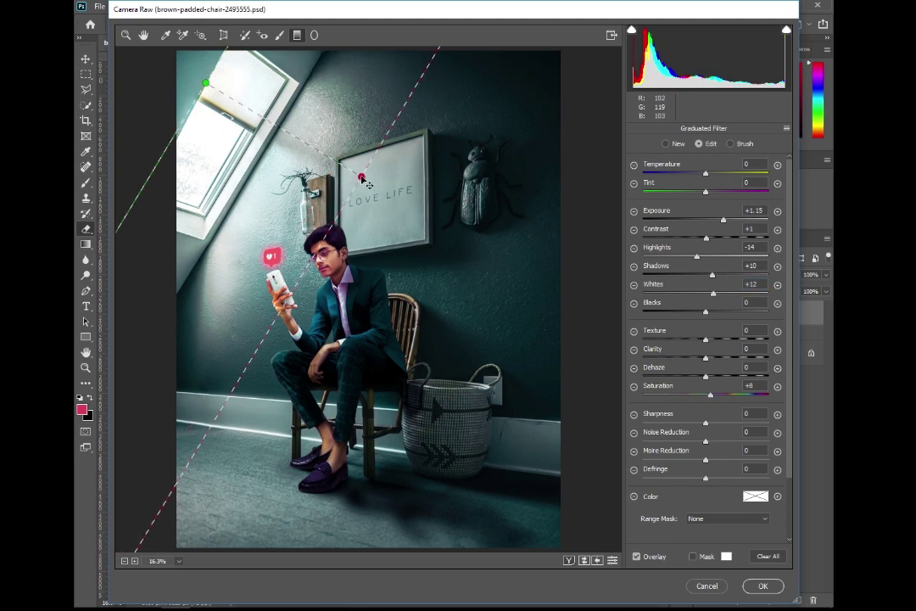
pyautogui.click(568, 561)
pyautogui.click(763, 585)
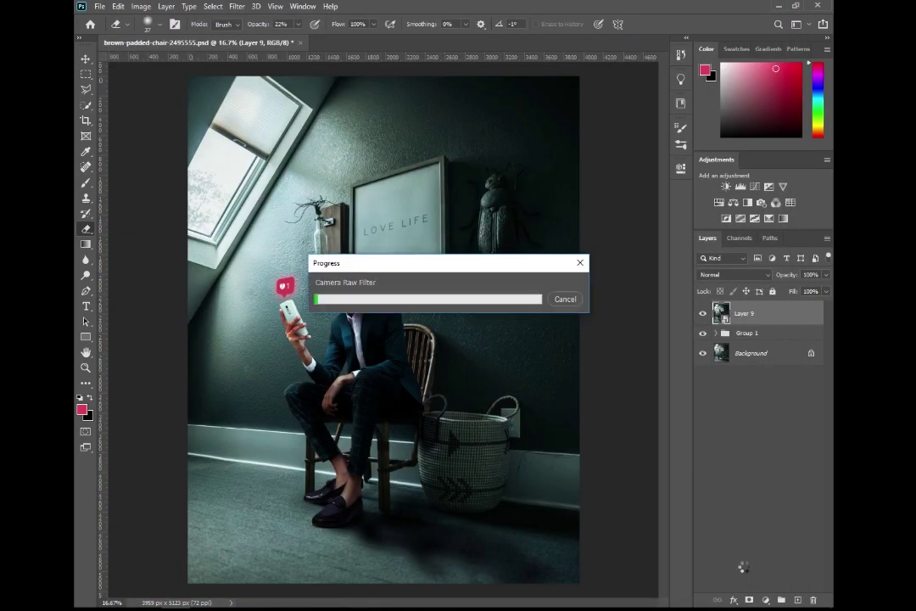